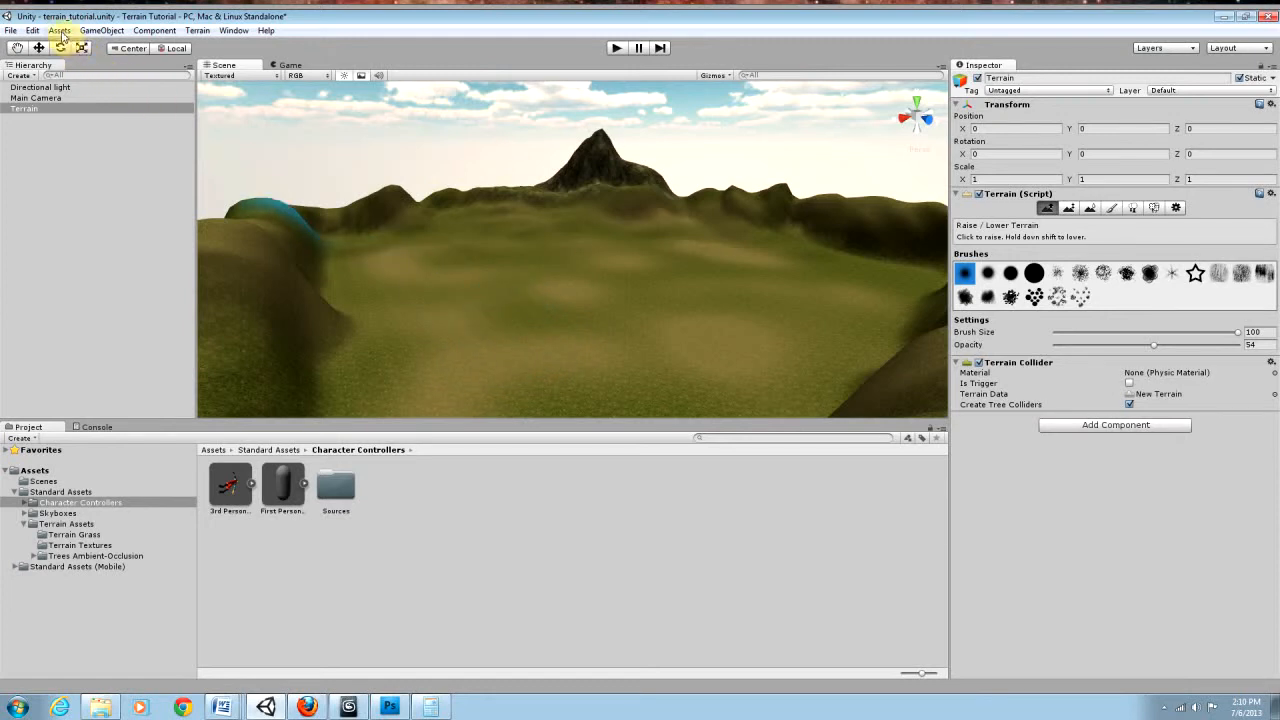
Step: Browse to the Character Controllers folder in Standard Assets and look over the importable asset packages
click(60, 492)
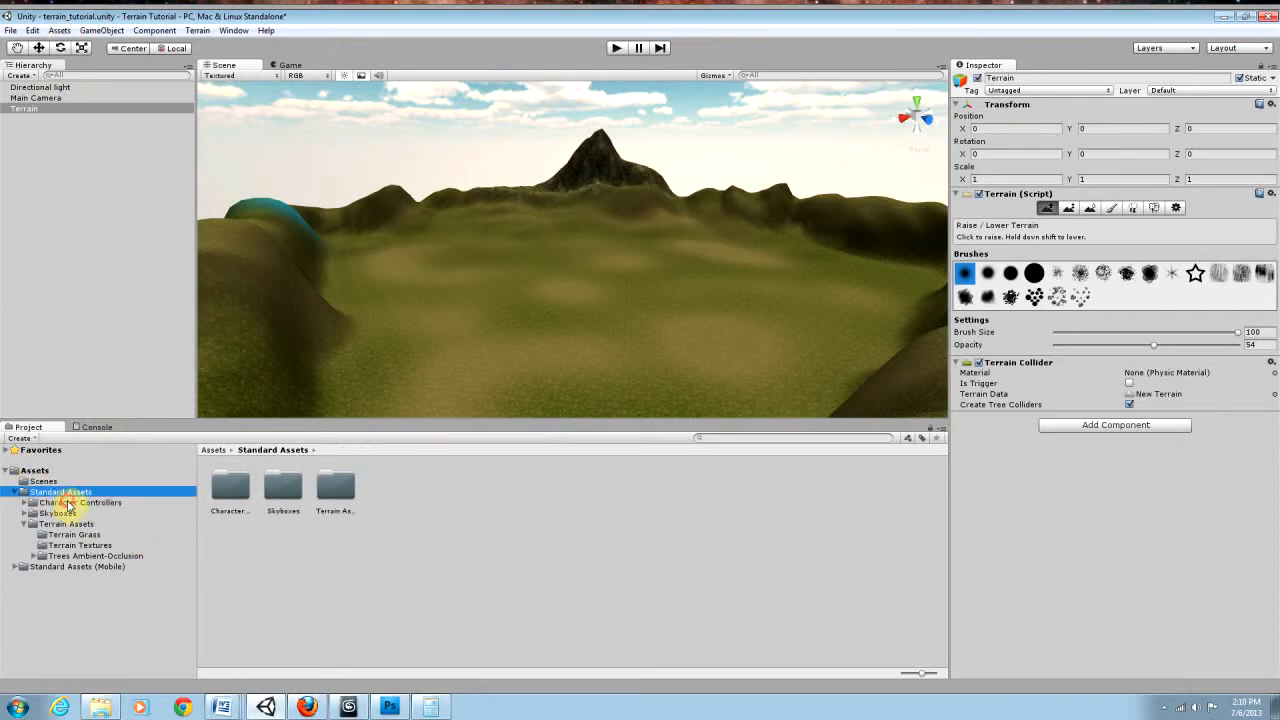
click(68, 503)
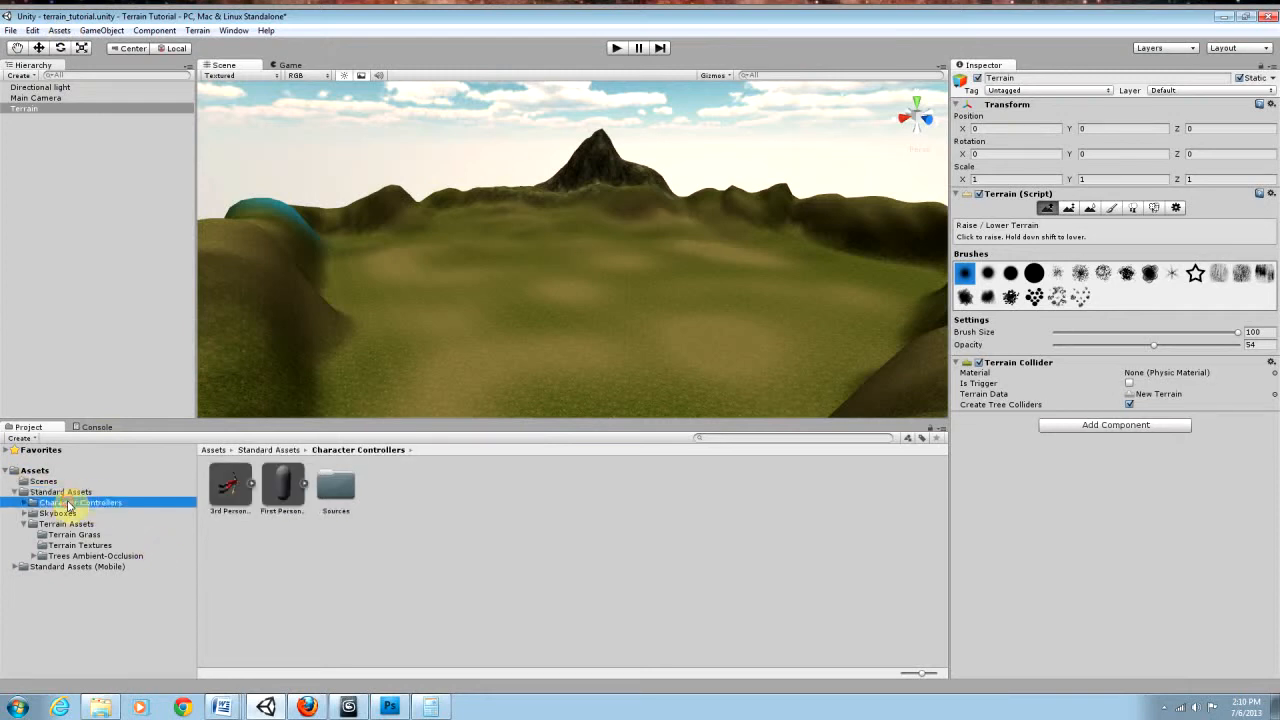
click(58, 30)
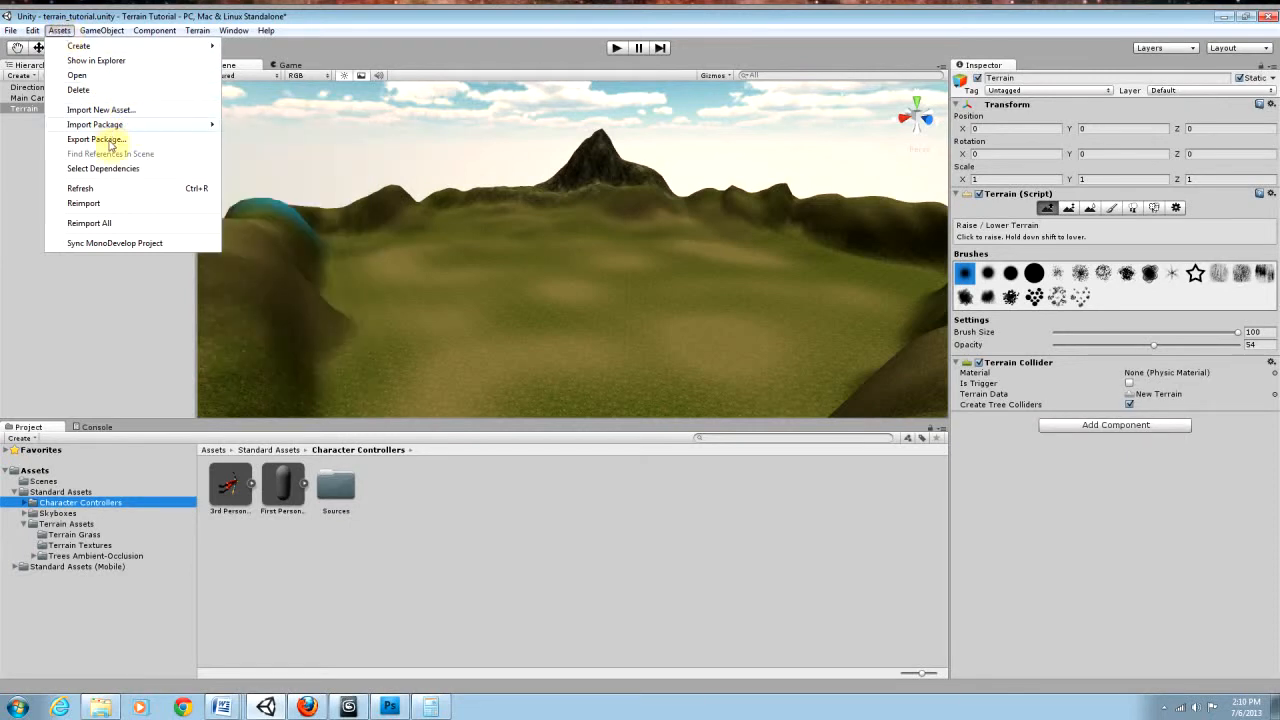
mouse_move(117, 126)
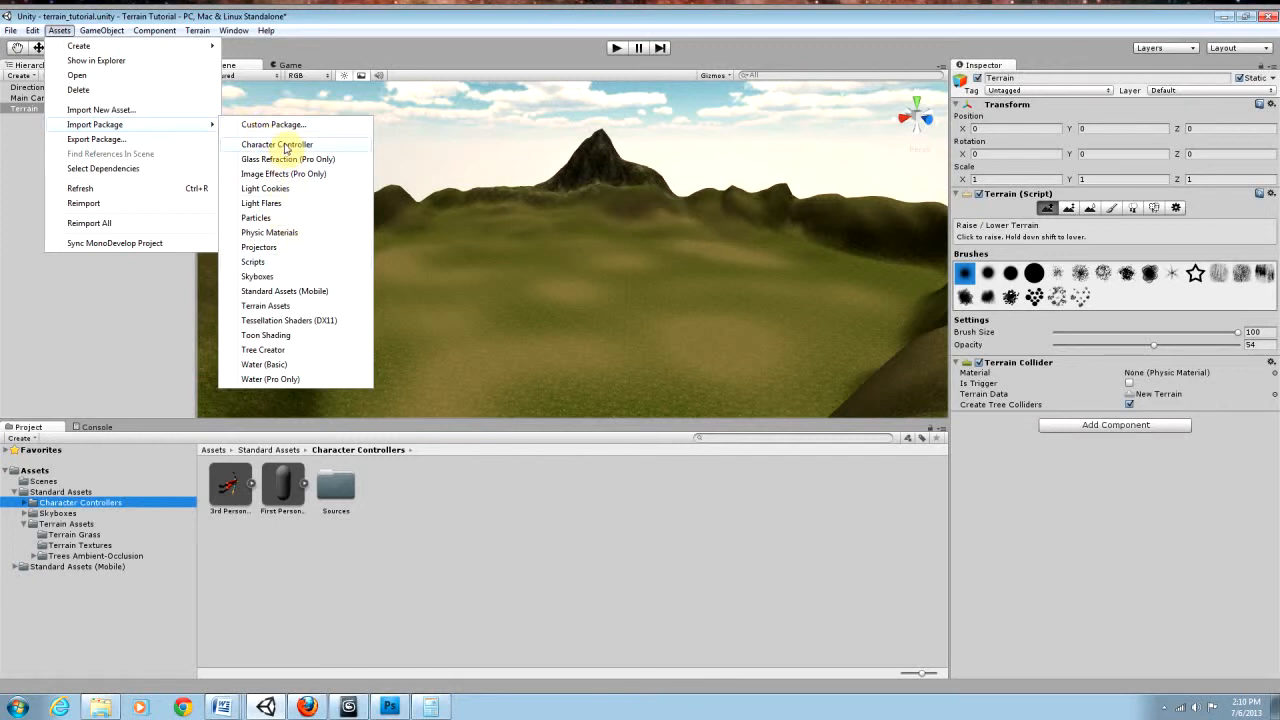
click(447, 512)
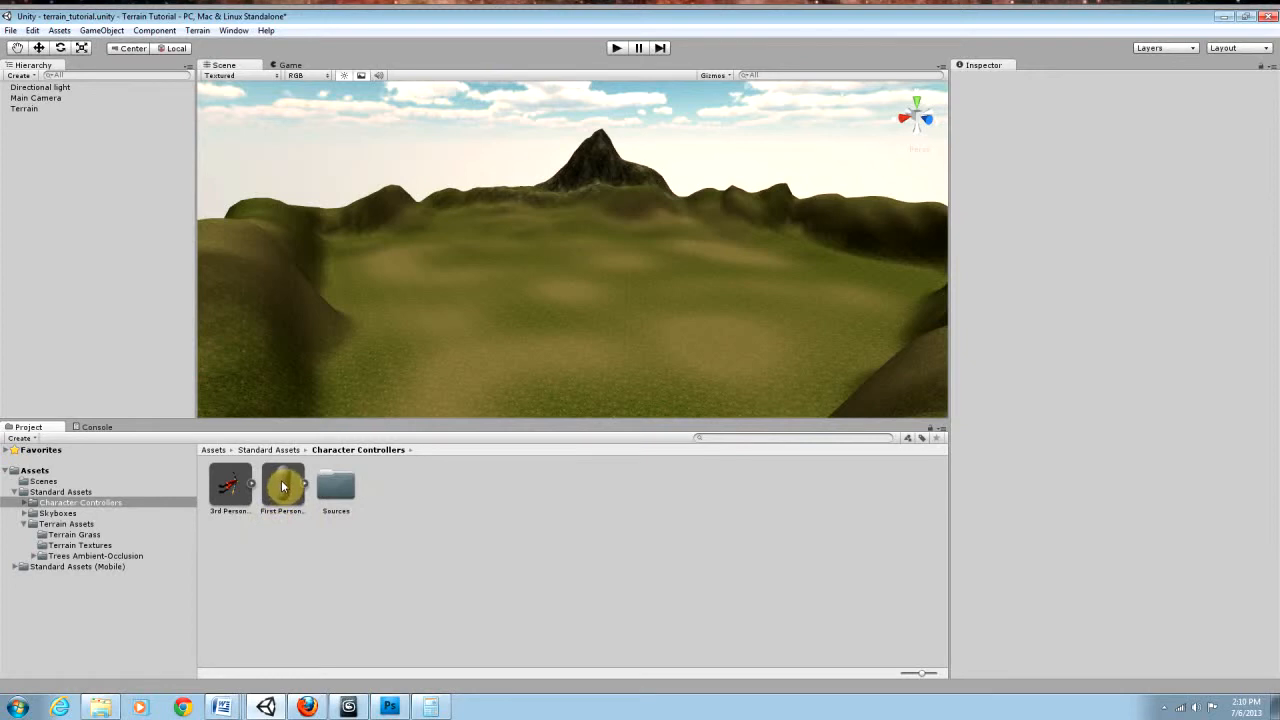
Step: Place the First Person Controller prefab in the middle of the terrain and frame it up close in an enlarged scene view
drag(282, 486, 553, 384)
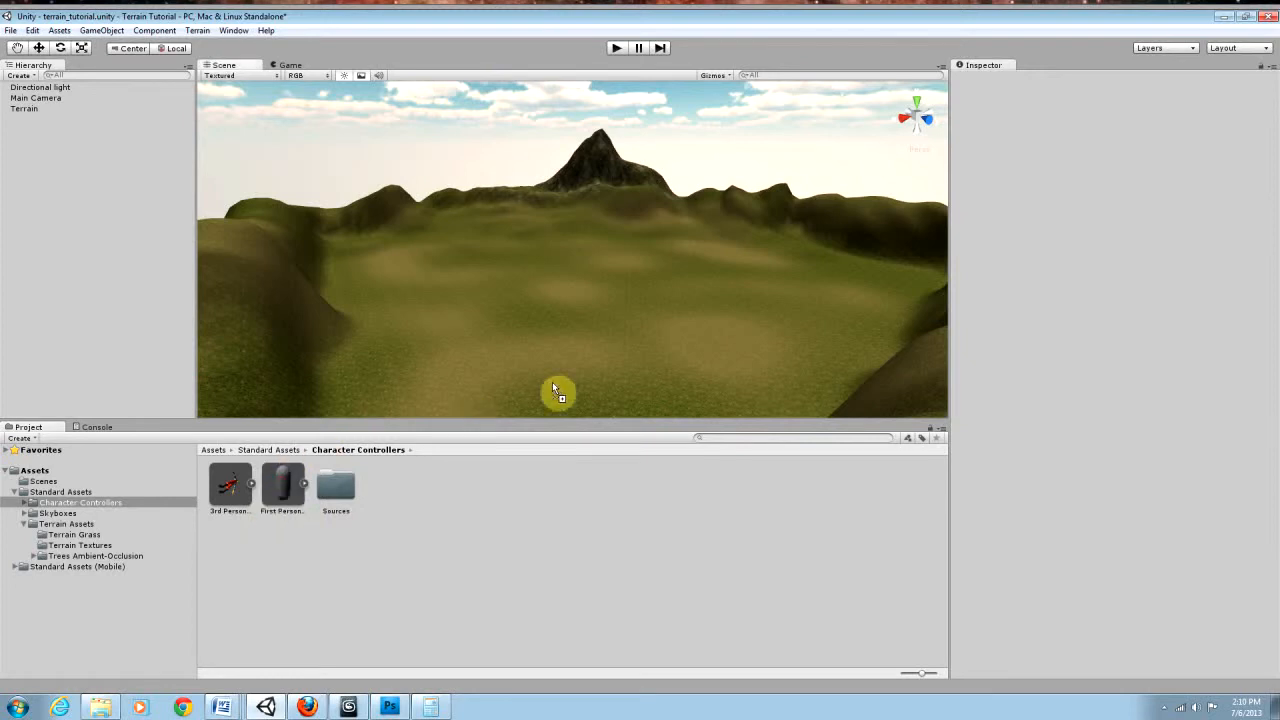
drag(582, 319, 582, 320)
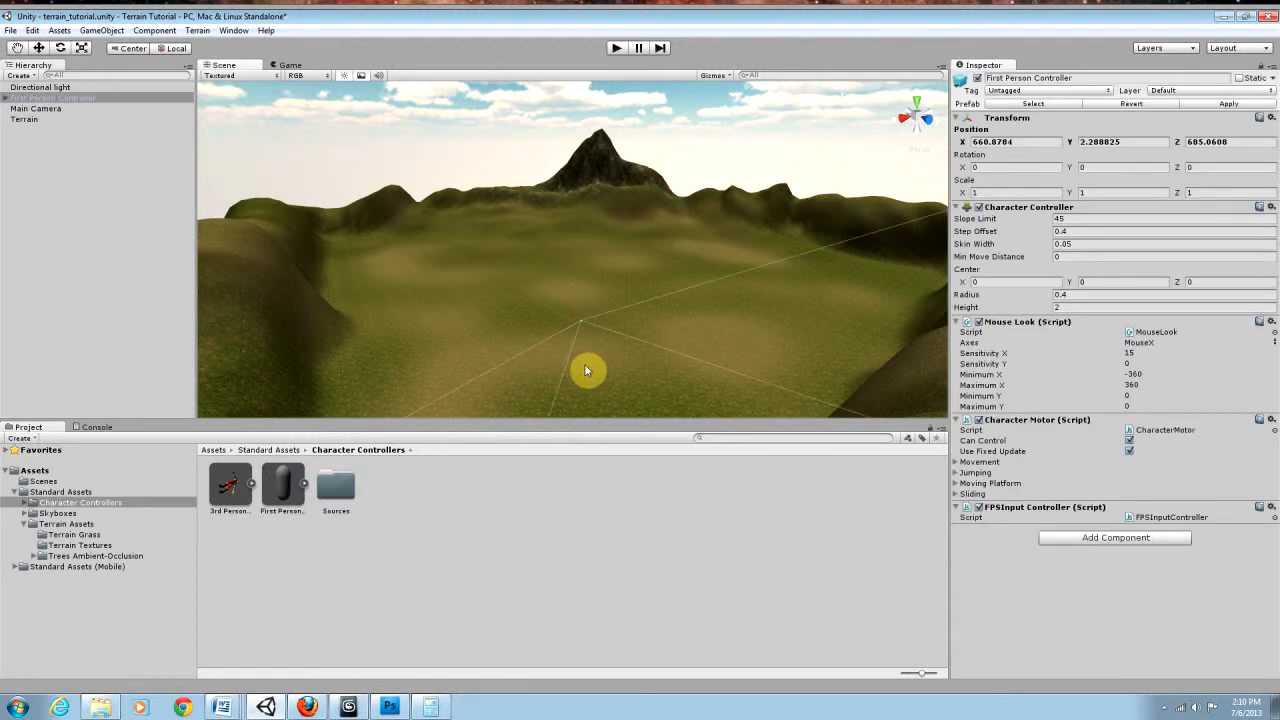
key(f)
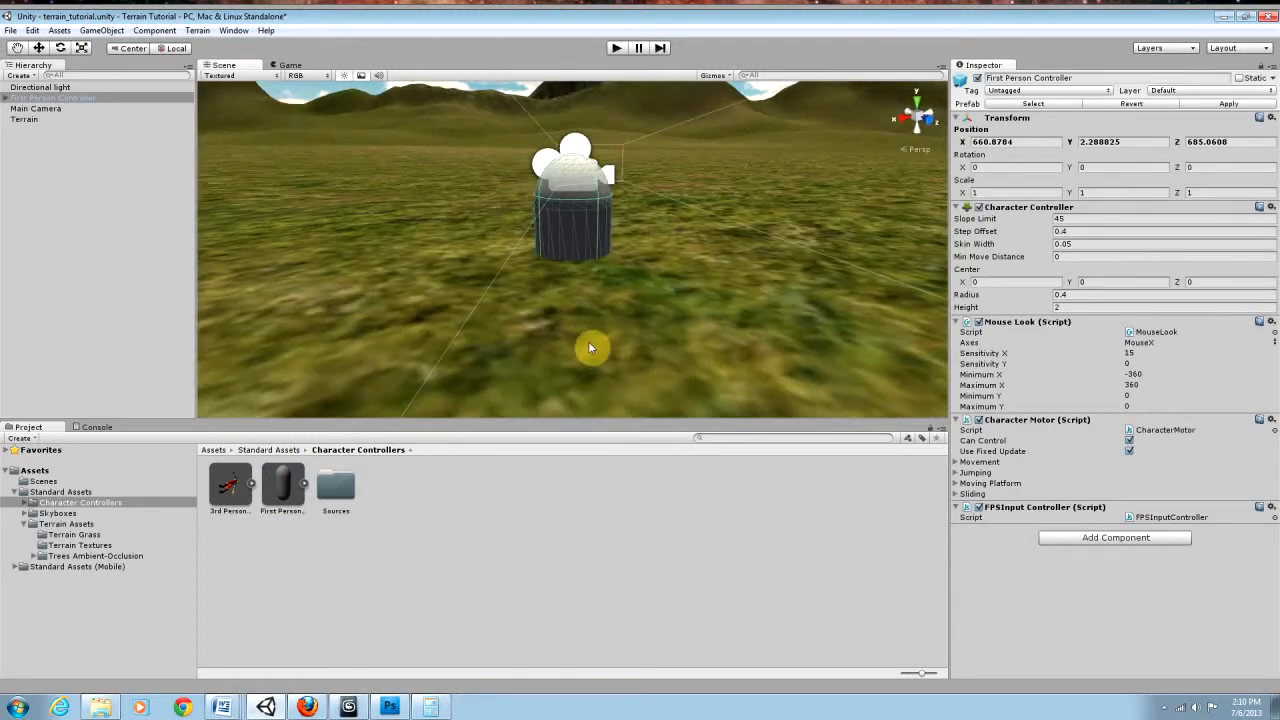
key(shift+space)
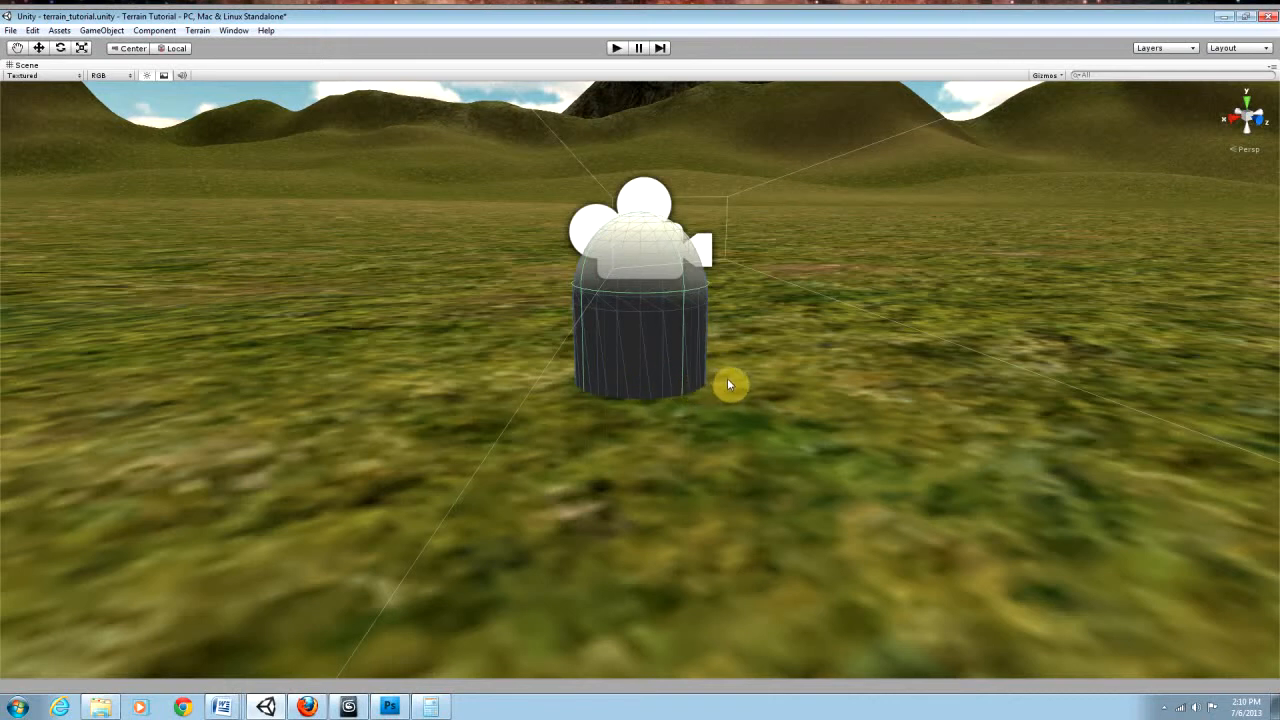
middle_drag(727, 384, 670, 500)
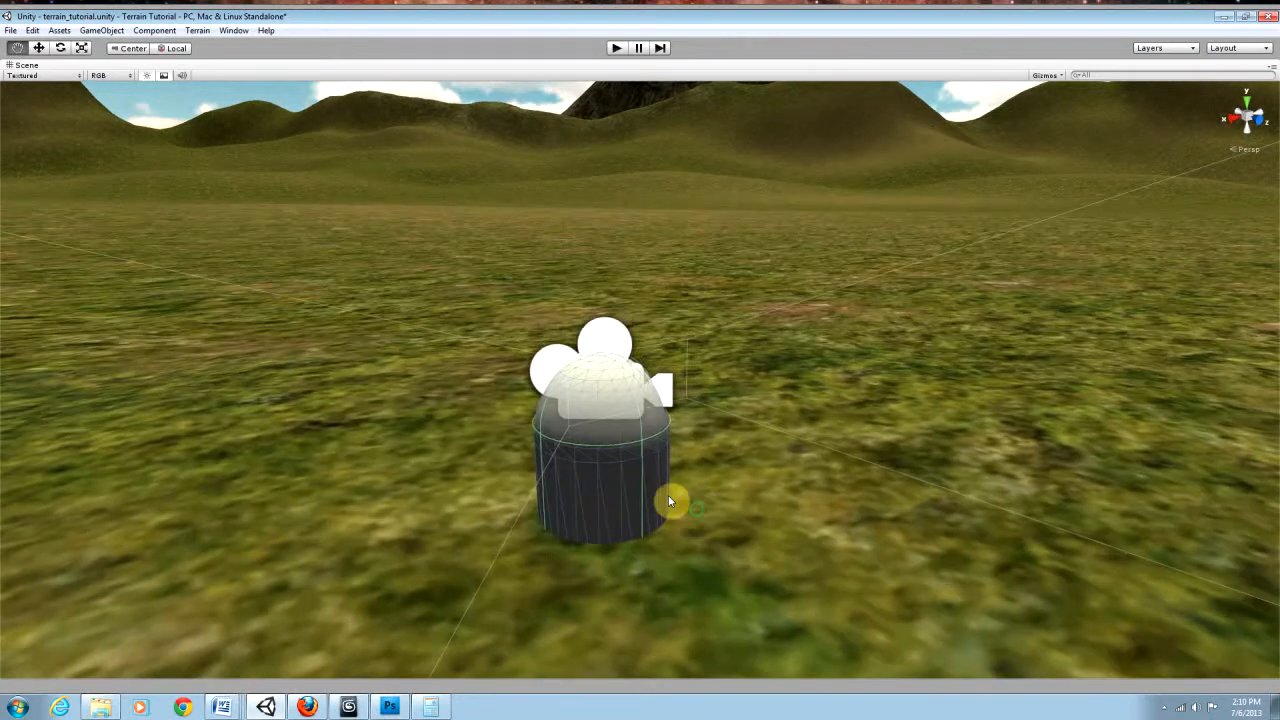
click(38, 48)
drag(606, 463, 607, 331)
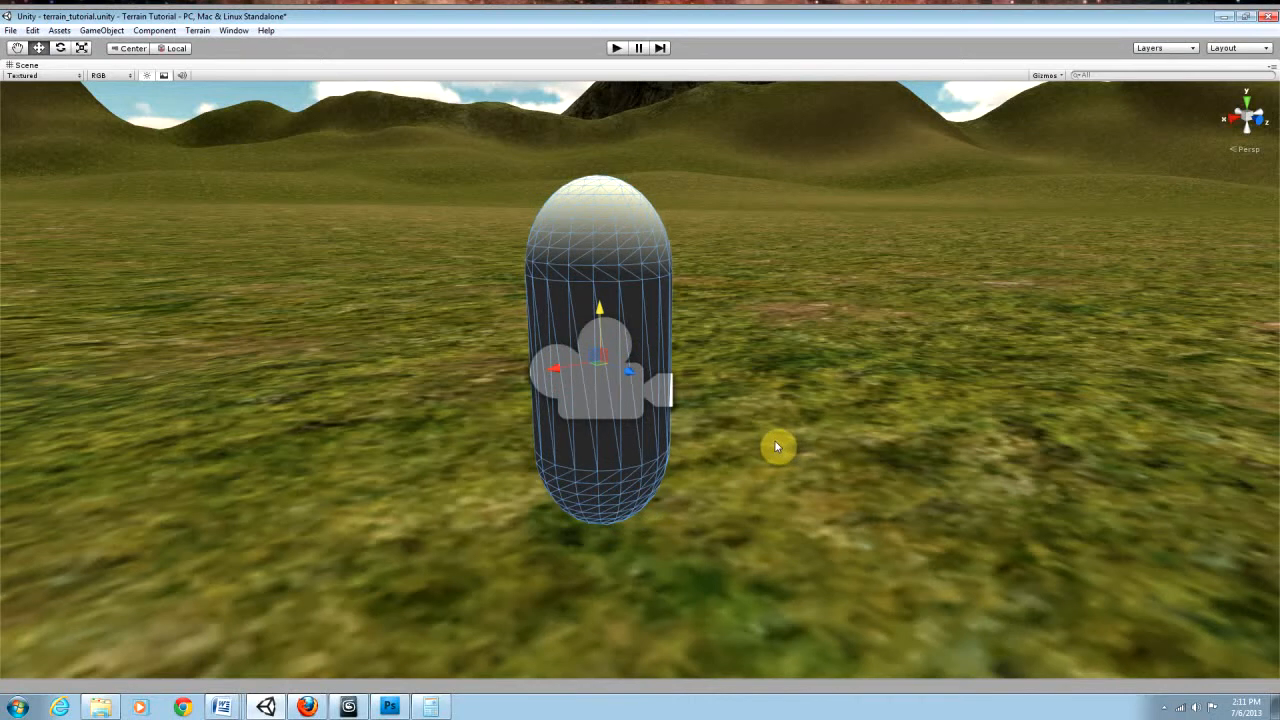
key(ctrl+z)
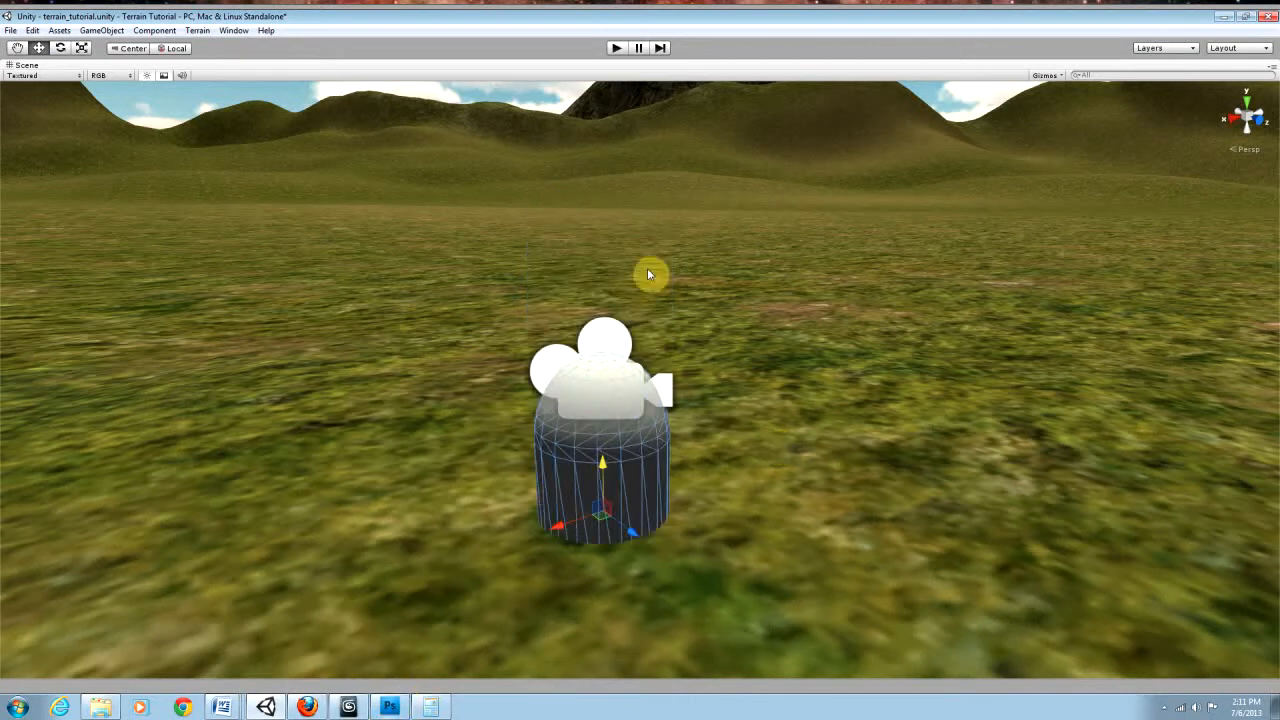
key(shift+space)
Step: Try running the game with the whole First Person Controller set half sunk into the ground at about Y 2.31
click(55, 100)
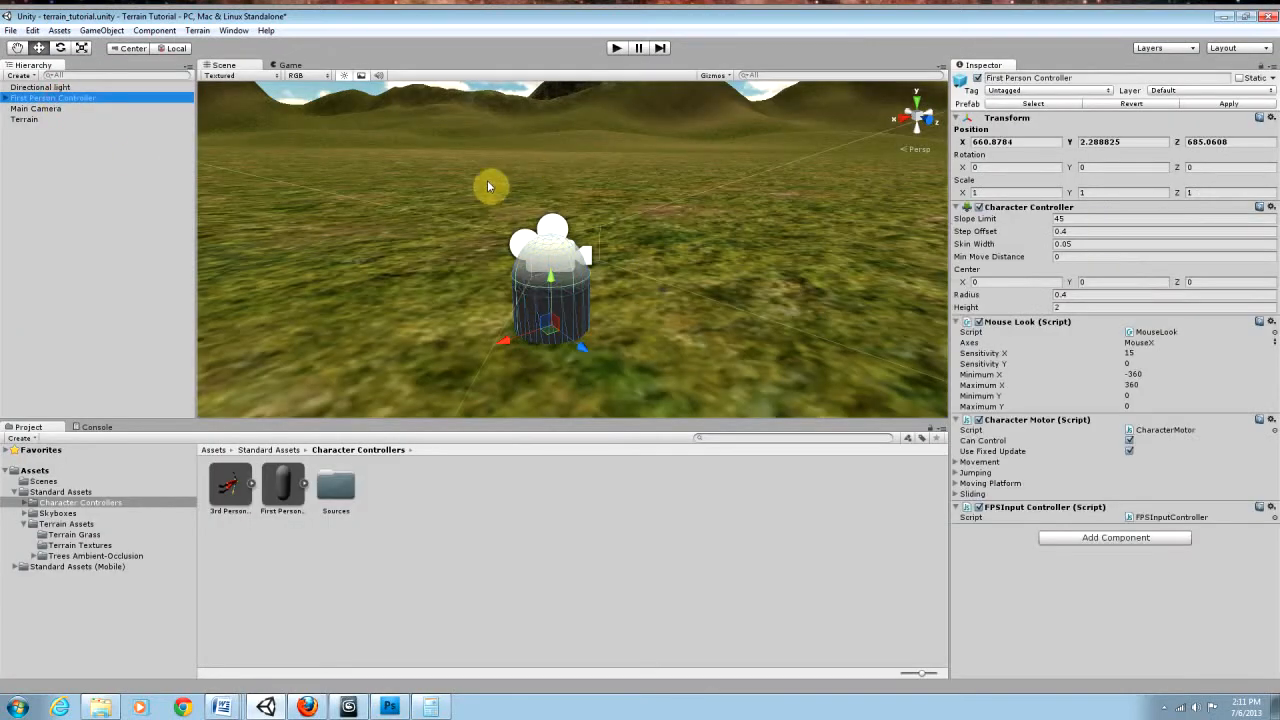
drag(550, 292, 550, 206)
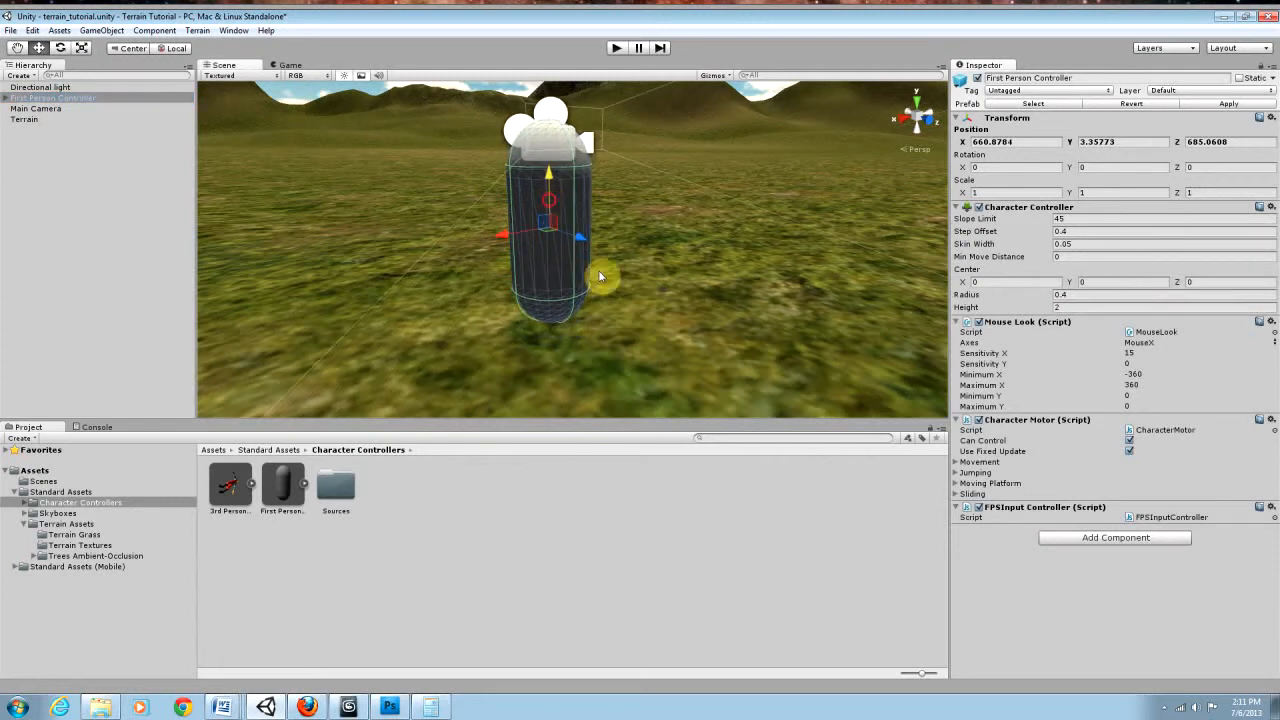
drag(549, 181, 550, 272)
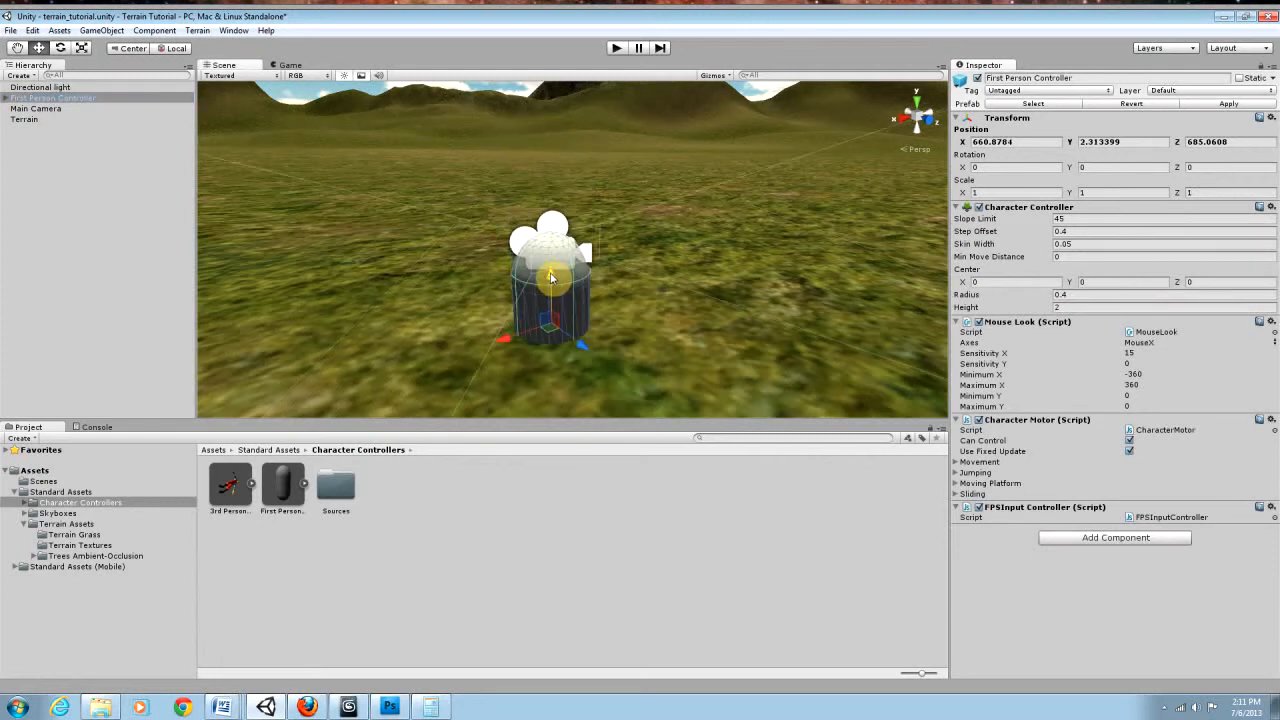
click(616, 48)
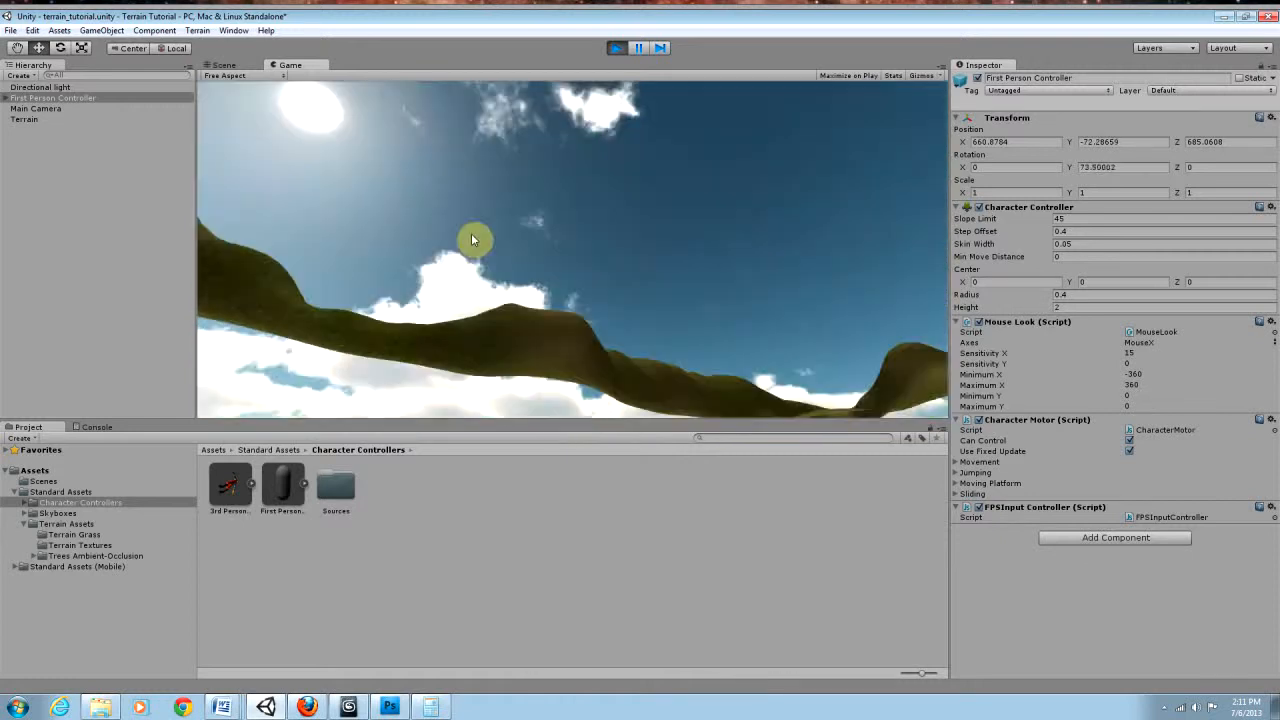
click(617, 48)
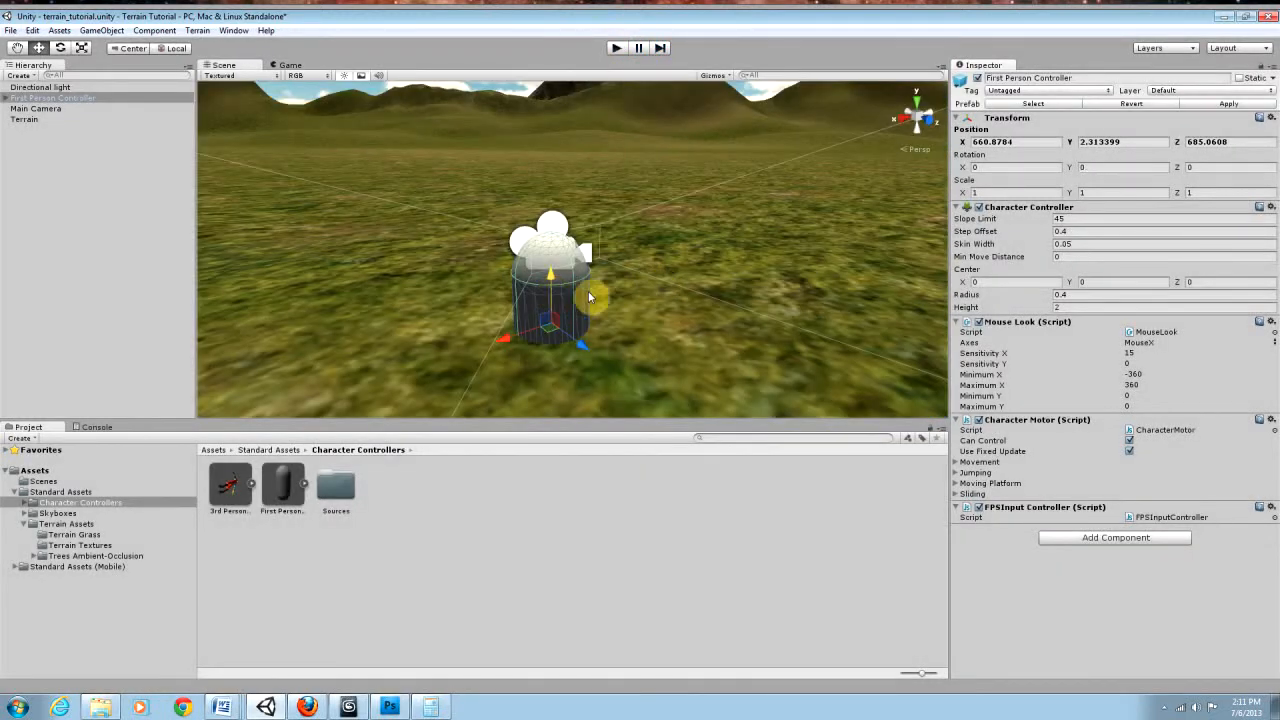
Step: Raise the First Person Controller high above the terrain and test how it drops in a short game run
drag(551, 290, 555, 207)
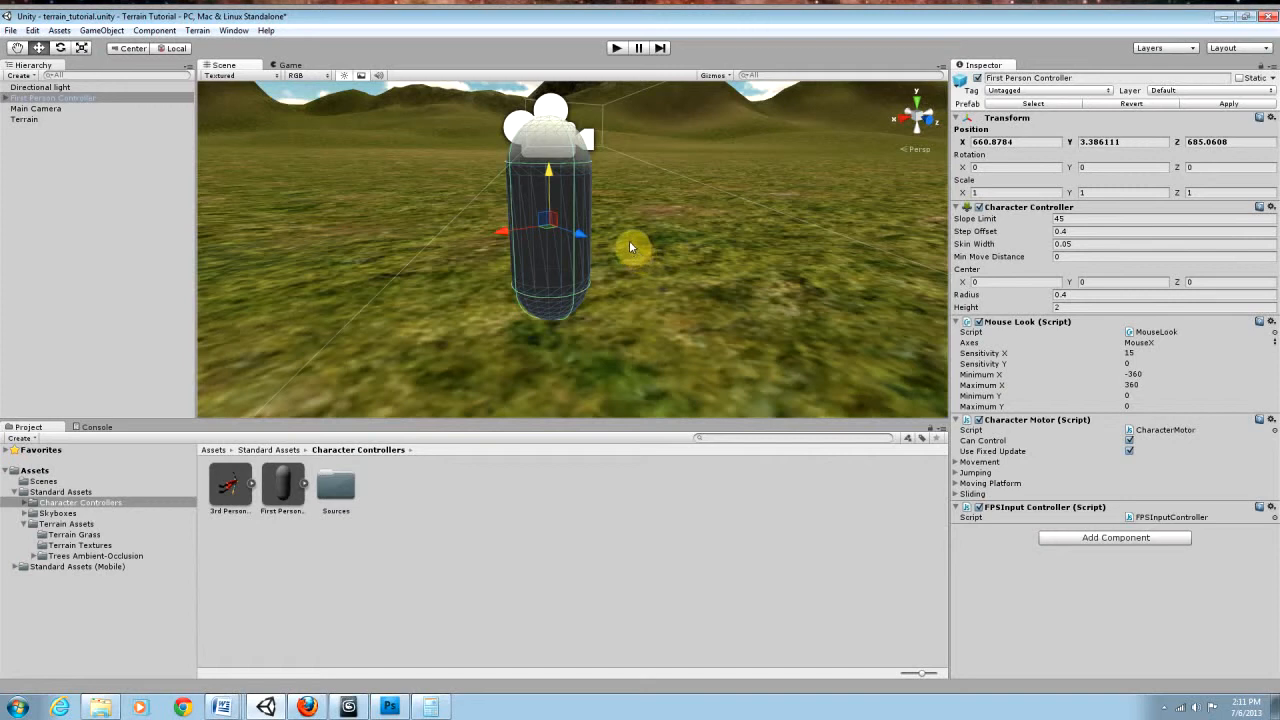
alt+drag(630, 242, 652, 160)
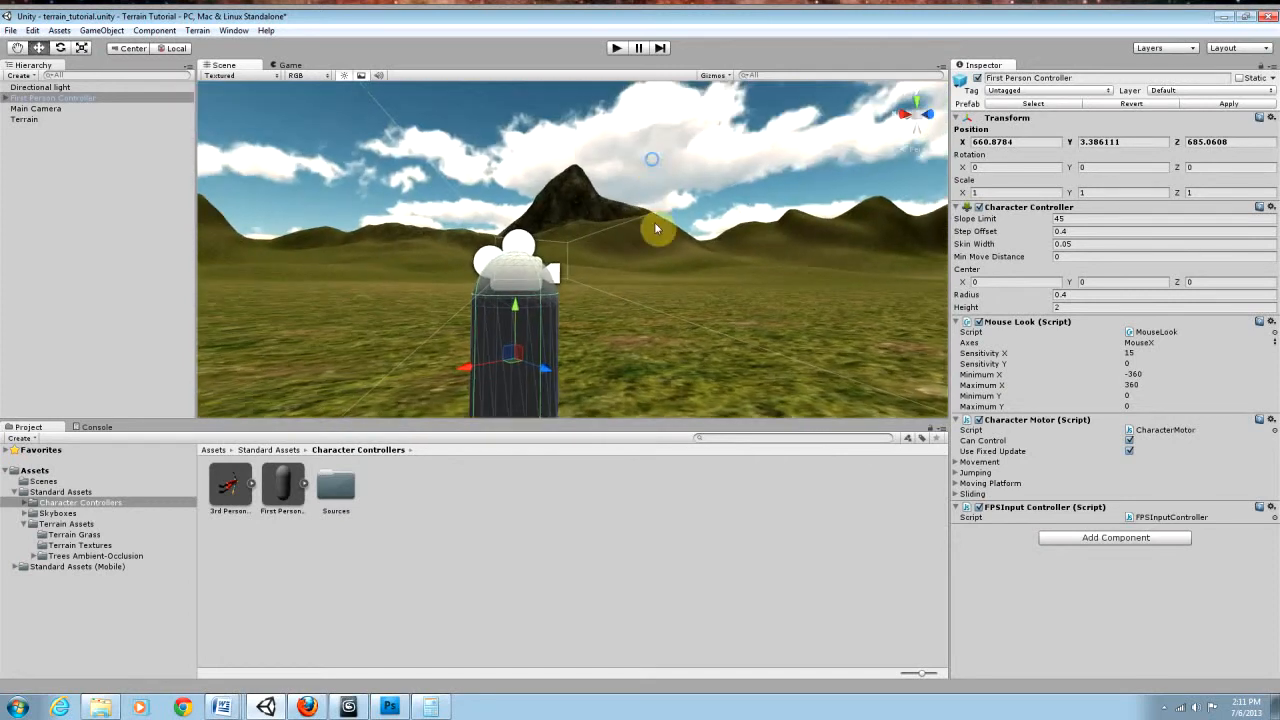
drag(516, 321, 523, 118)
alt+drag(690, 245, 708, 203)
drag(490, 200, 600, 30)
click(616, 47)
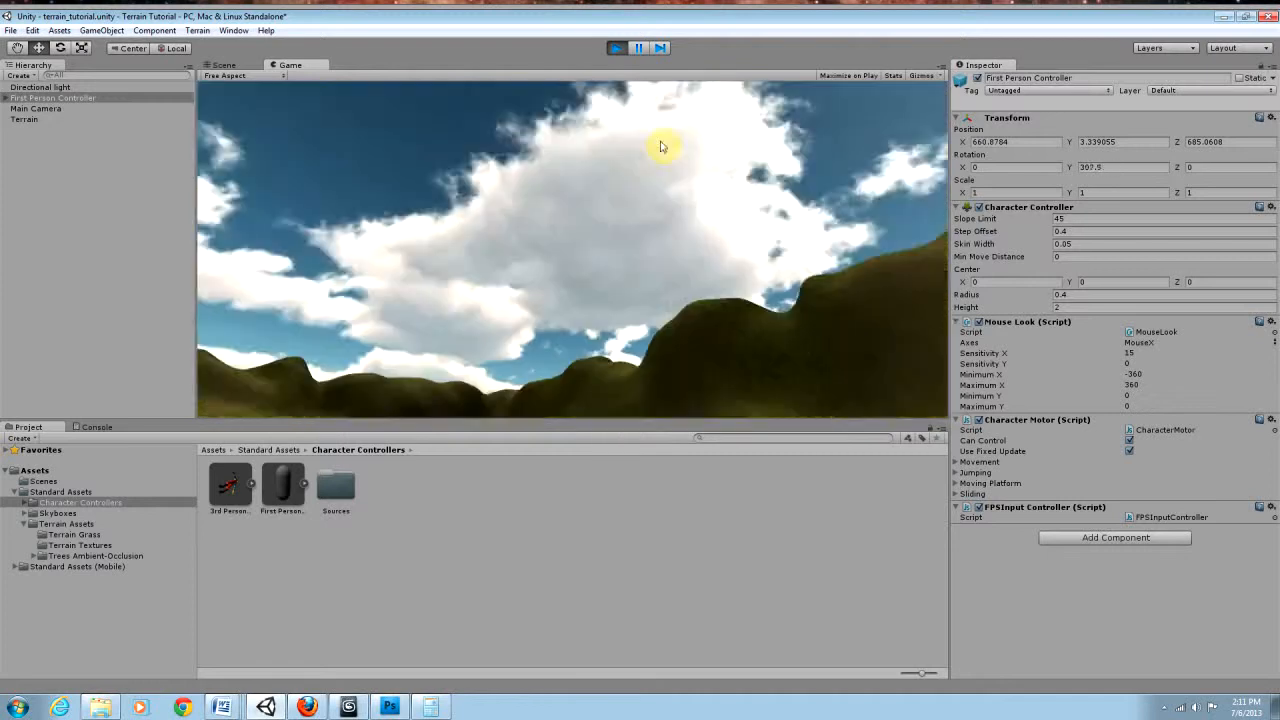
click(617, 47)
Step: Lower the First Person Controller to just above the ground, at about Y 3.43
drag(506, 114, 500, 255)
right_drag(602, 250, 582, 298)
drag(524, 178, 526, 300)
right_drag(609, 289, 552, 282)
drag(538, 248, 538, 247)
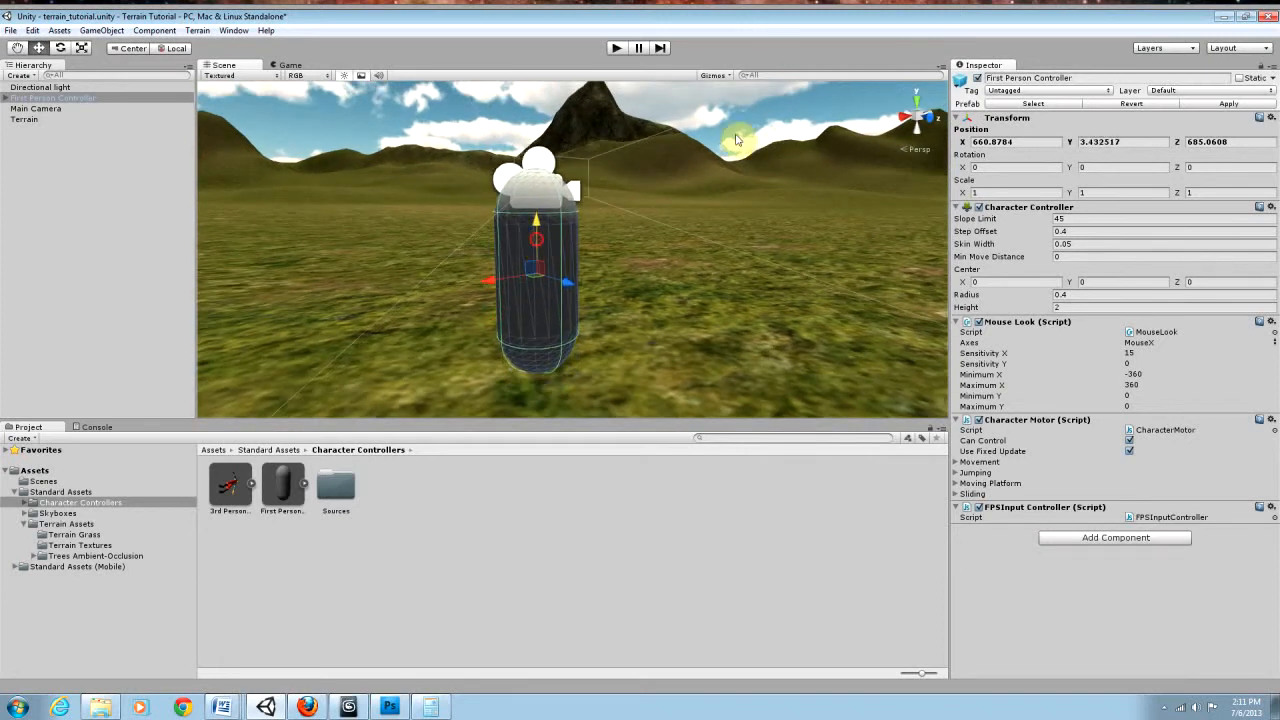
Step: Run the game, test walking, jumping and looking around the terrain with the First Person Controller, and stop it
click(619, 50)
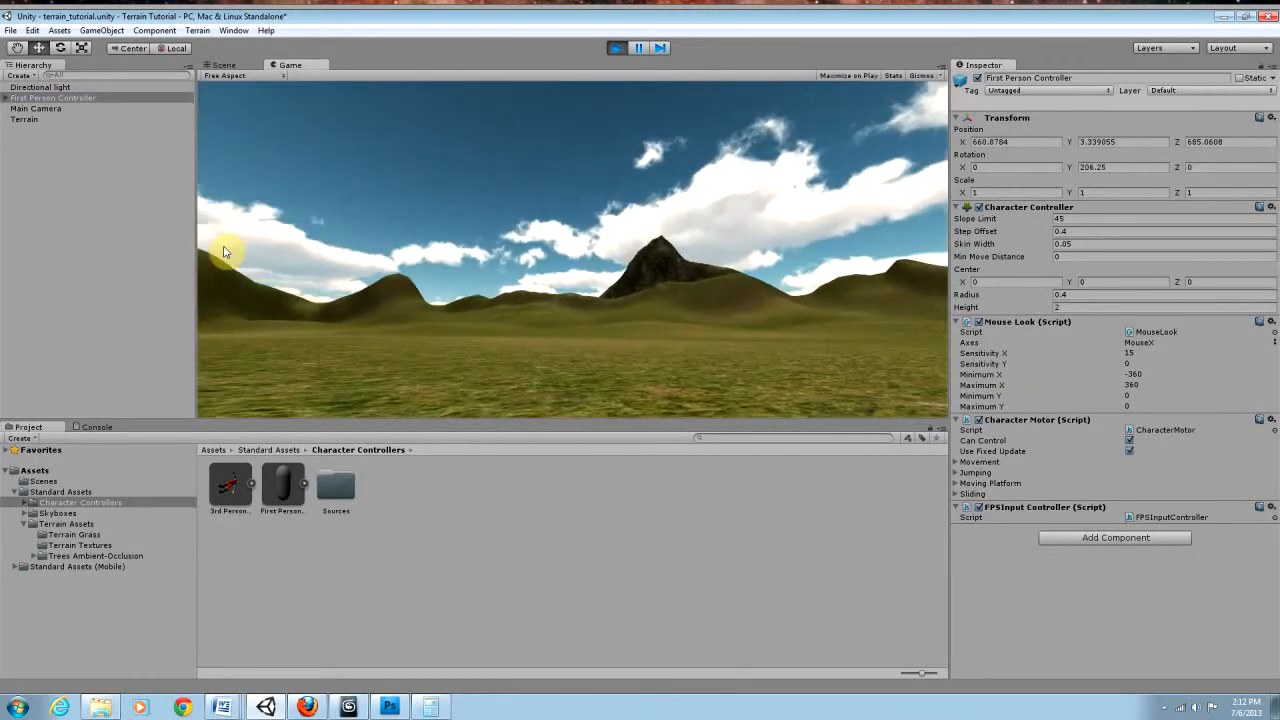
key(w)
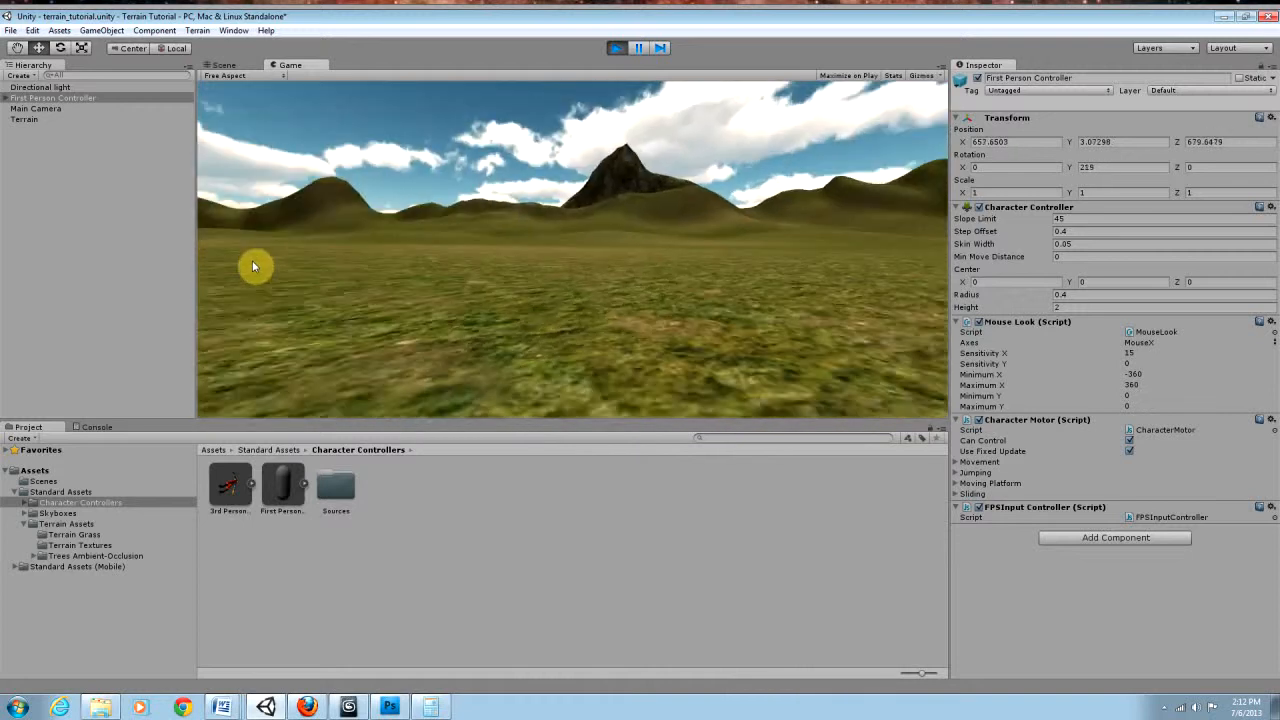
key(w)
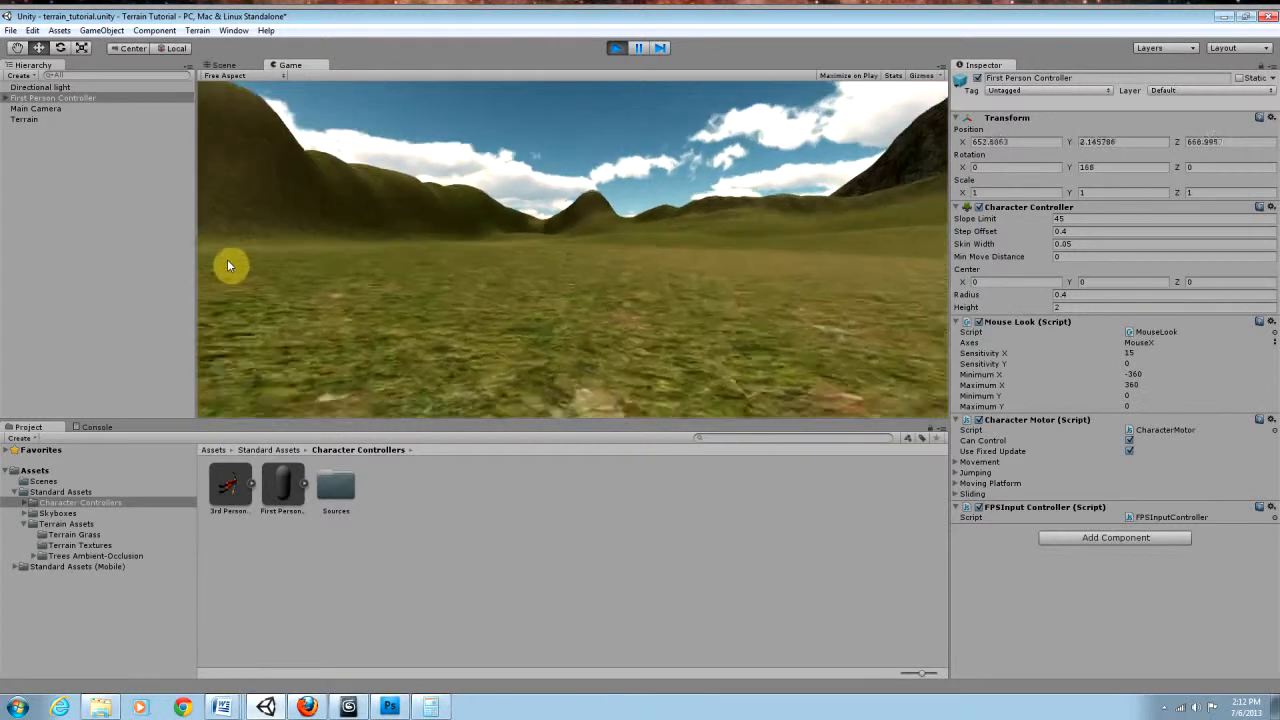
key(w)
key(space)
key(w)
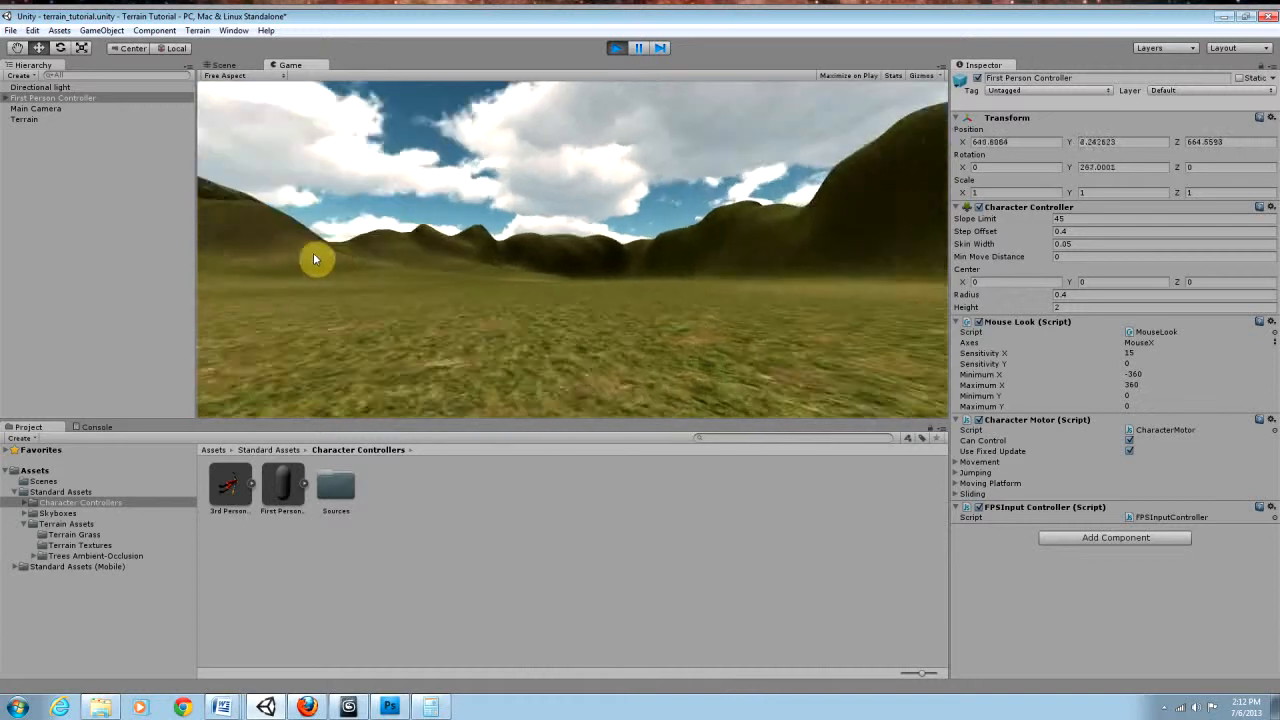
key(w)
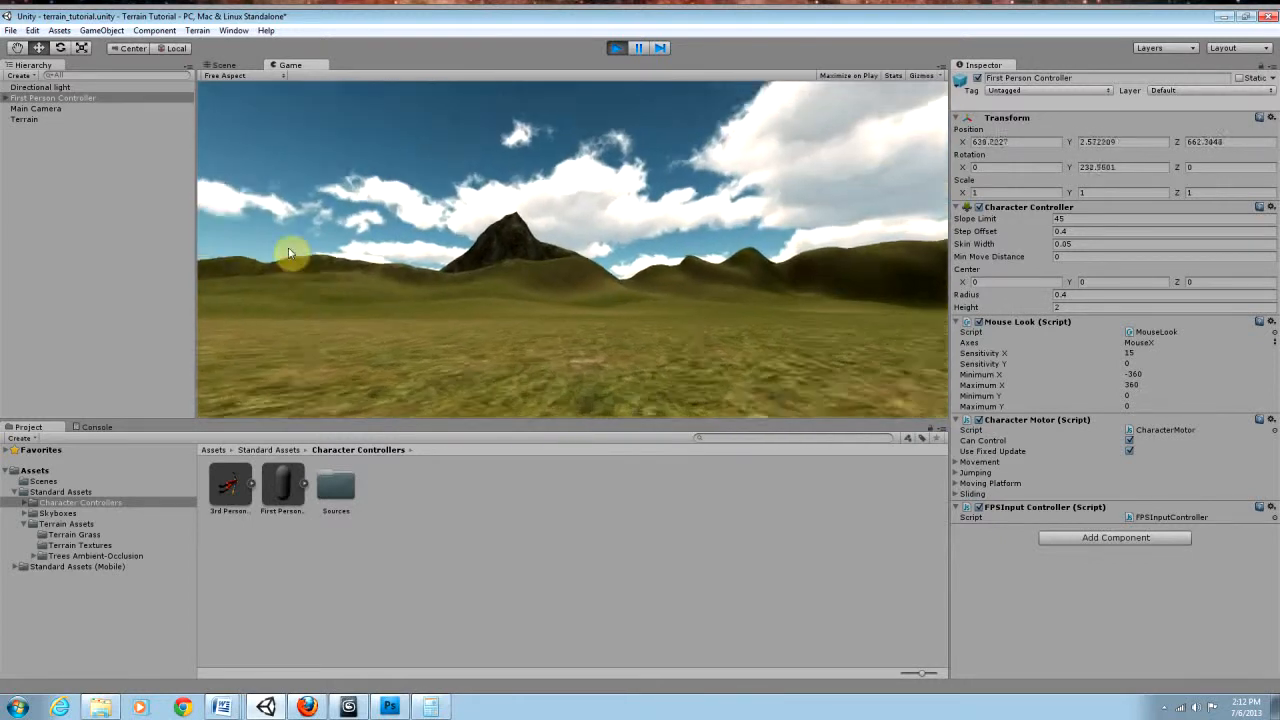
key(w)
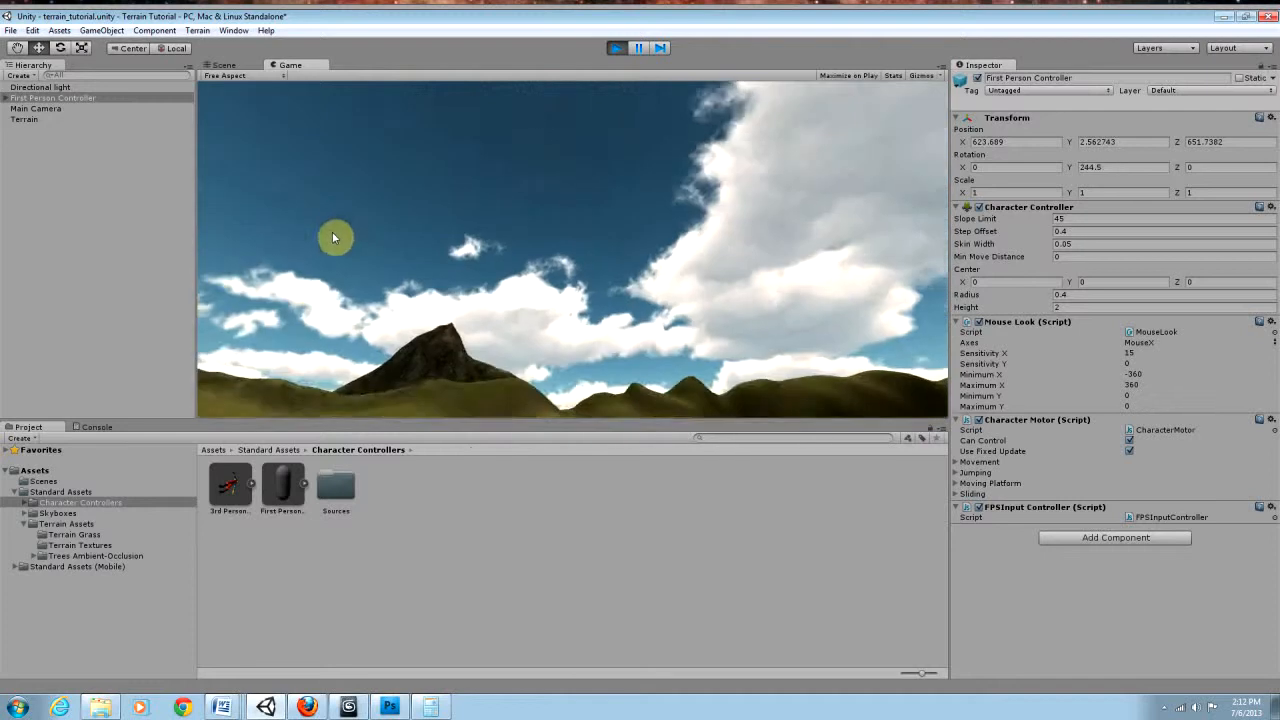
key(w)
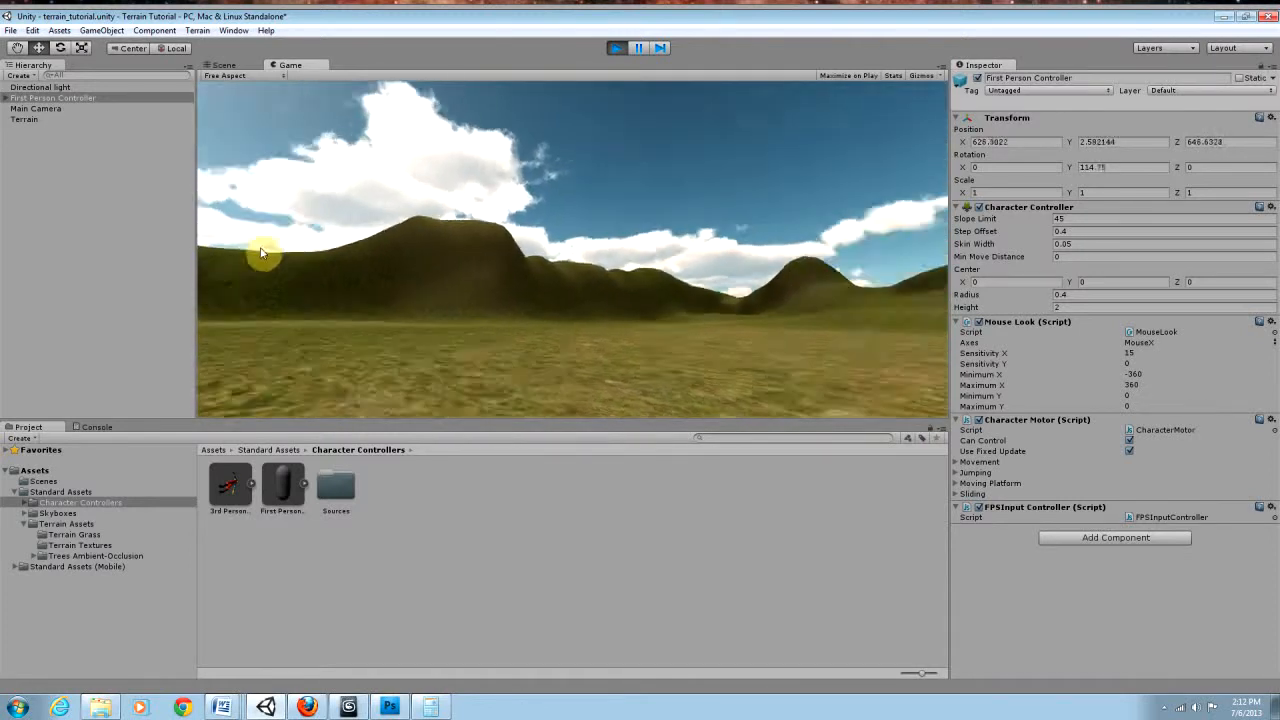
key(w)
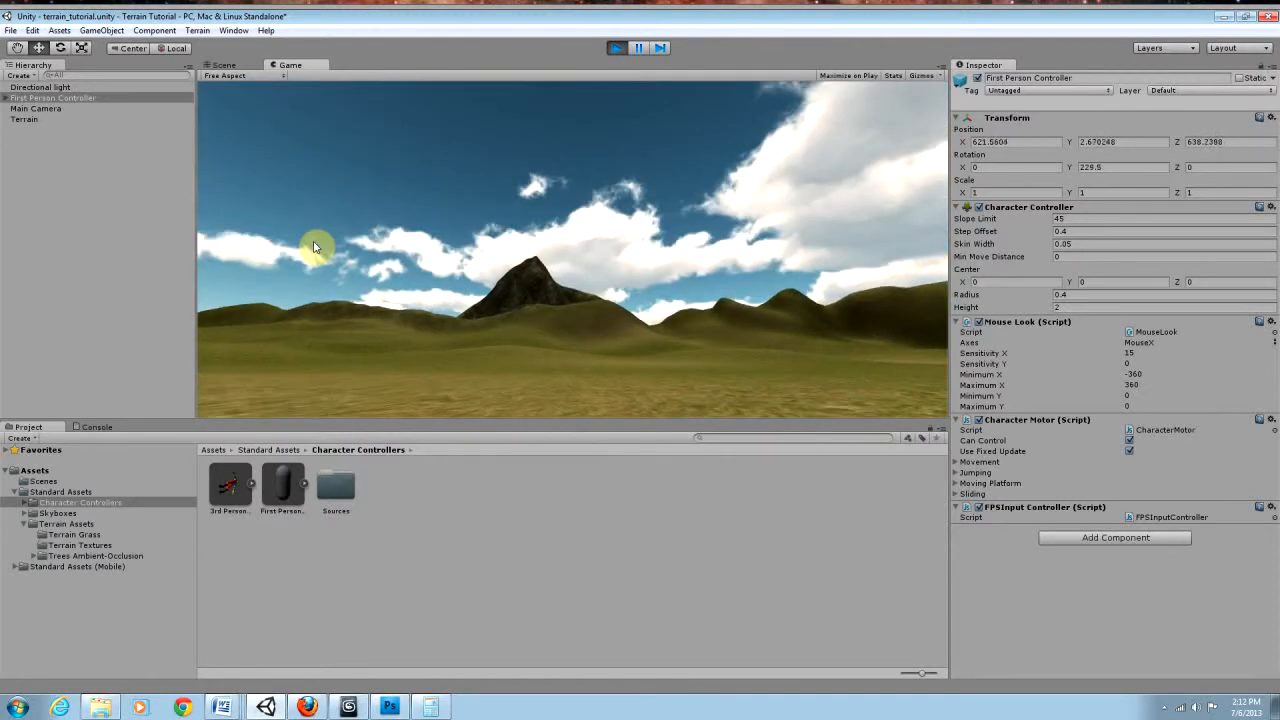
click(616, 48)
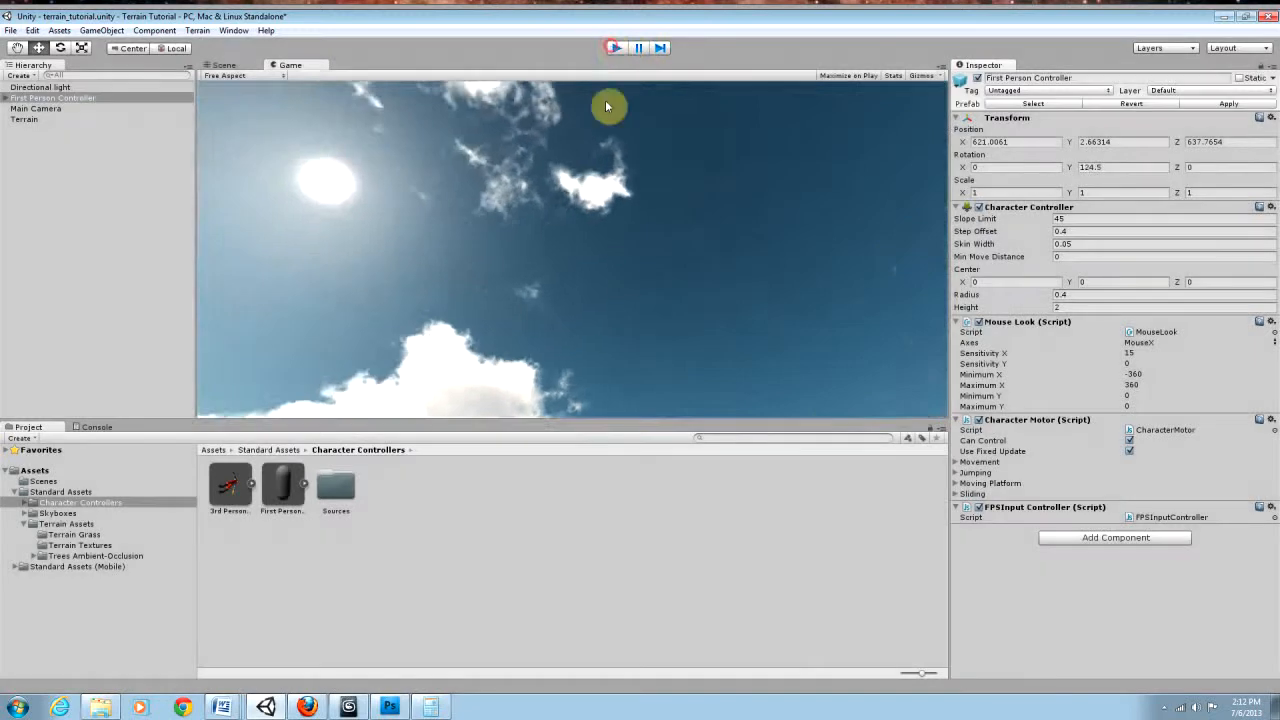
Step: Select the Terrain object and activate its Place Trees tool, with most of the valley in view
right_drag(624, 237, 602, 315)
key(s)
key(s)
key(w)
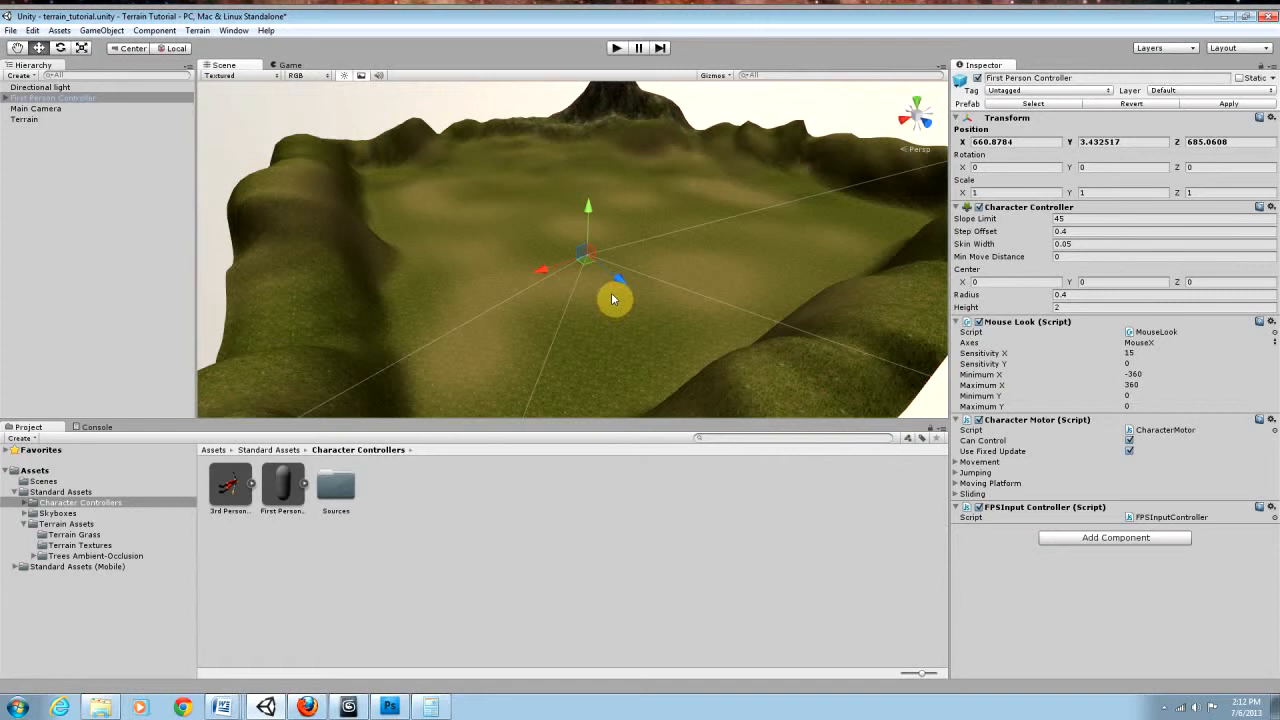
click(24, 119)
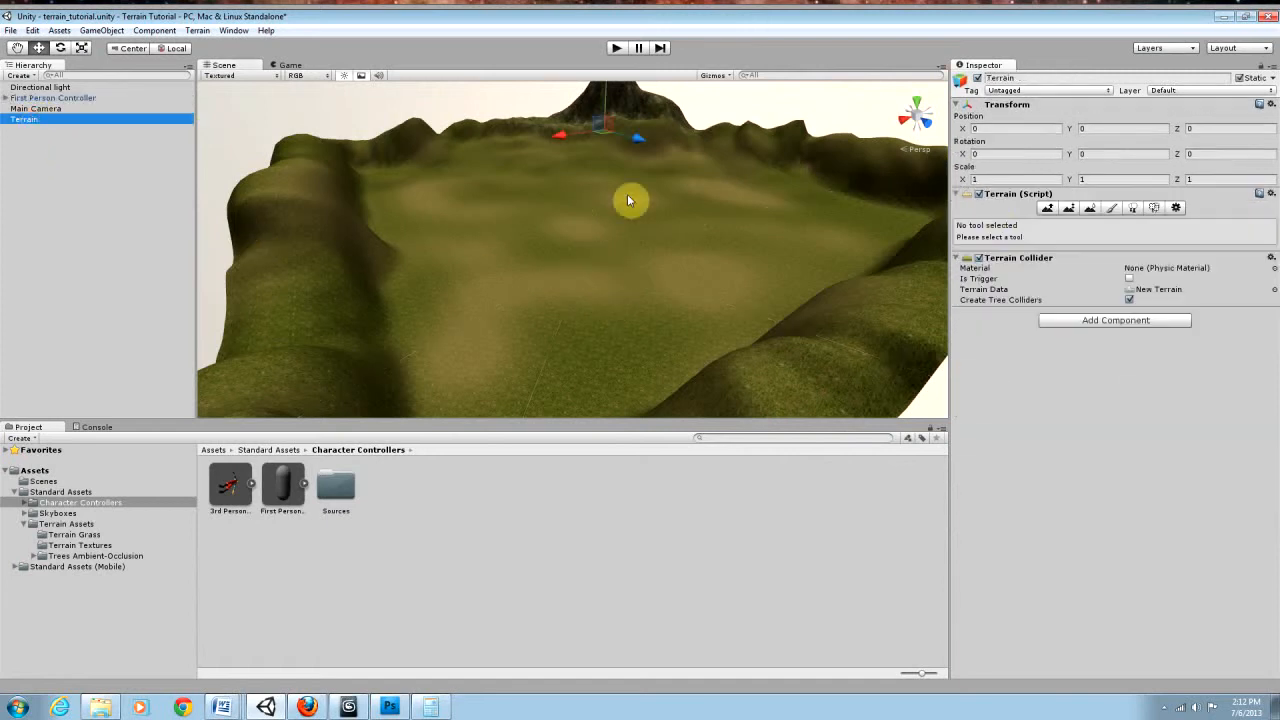
click(1133, 208)
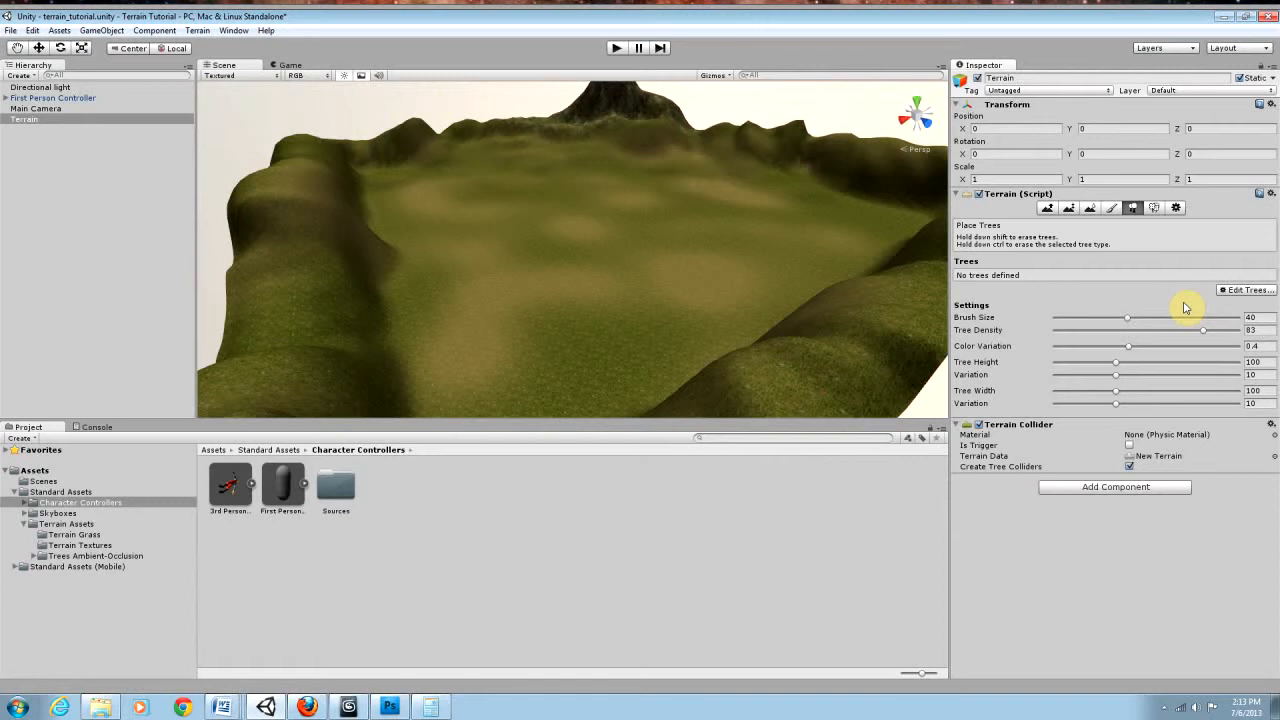
click(1133, 208)
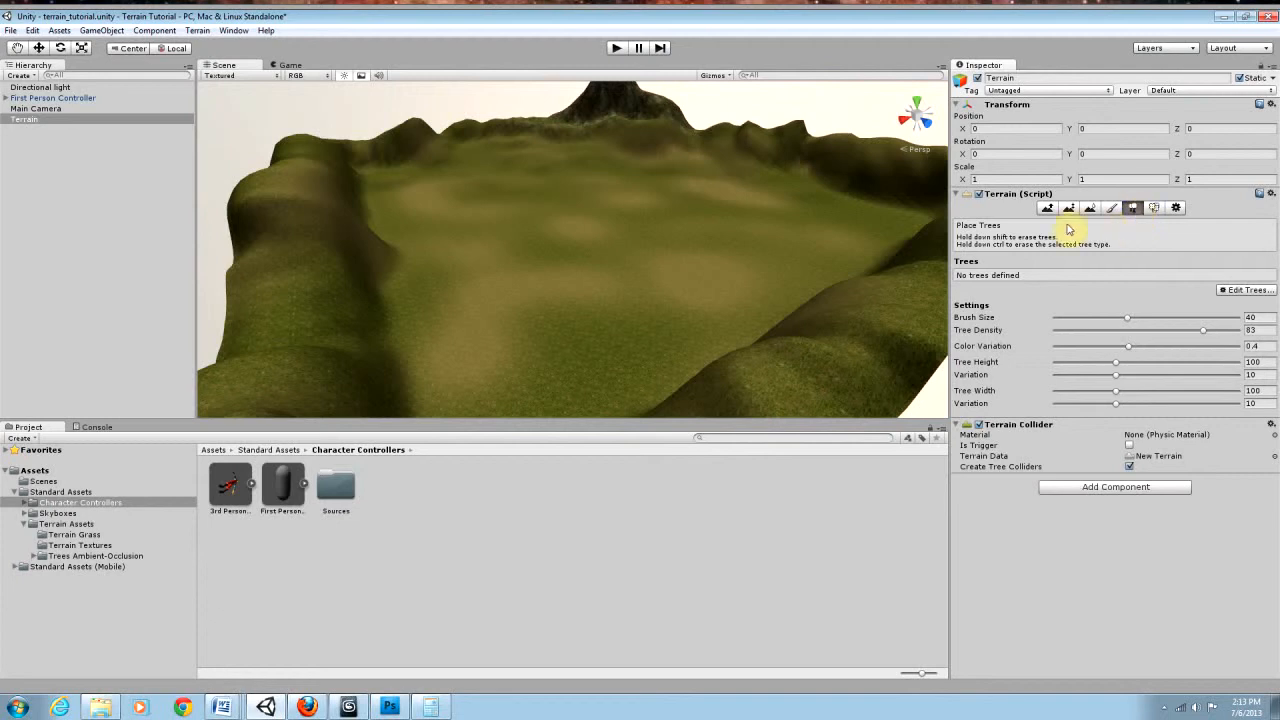
Step: Add the Palm asset as a tree type for the Terrain
click(1228, 291)
click(1214, 294)
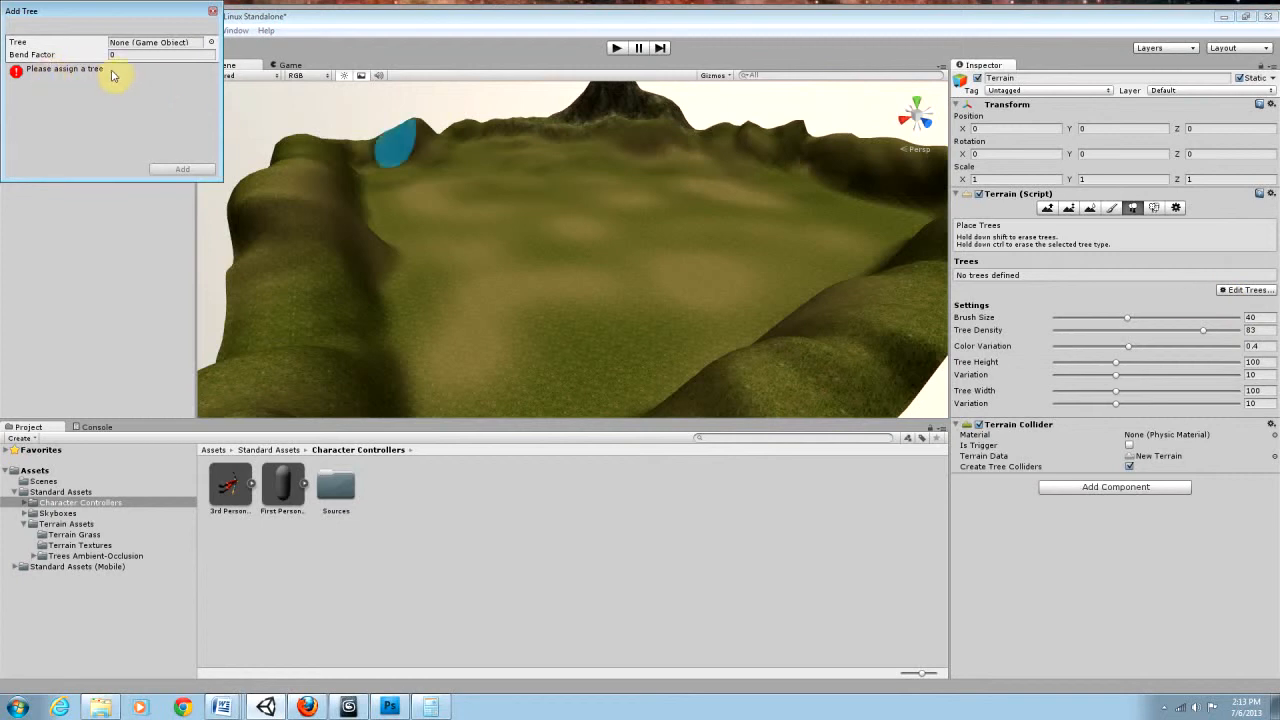
click(210, 43)
drag(131, 77, 133, 135)
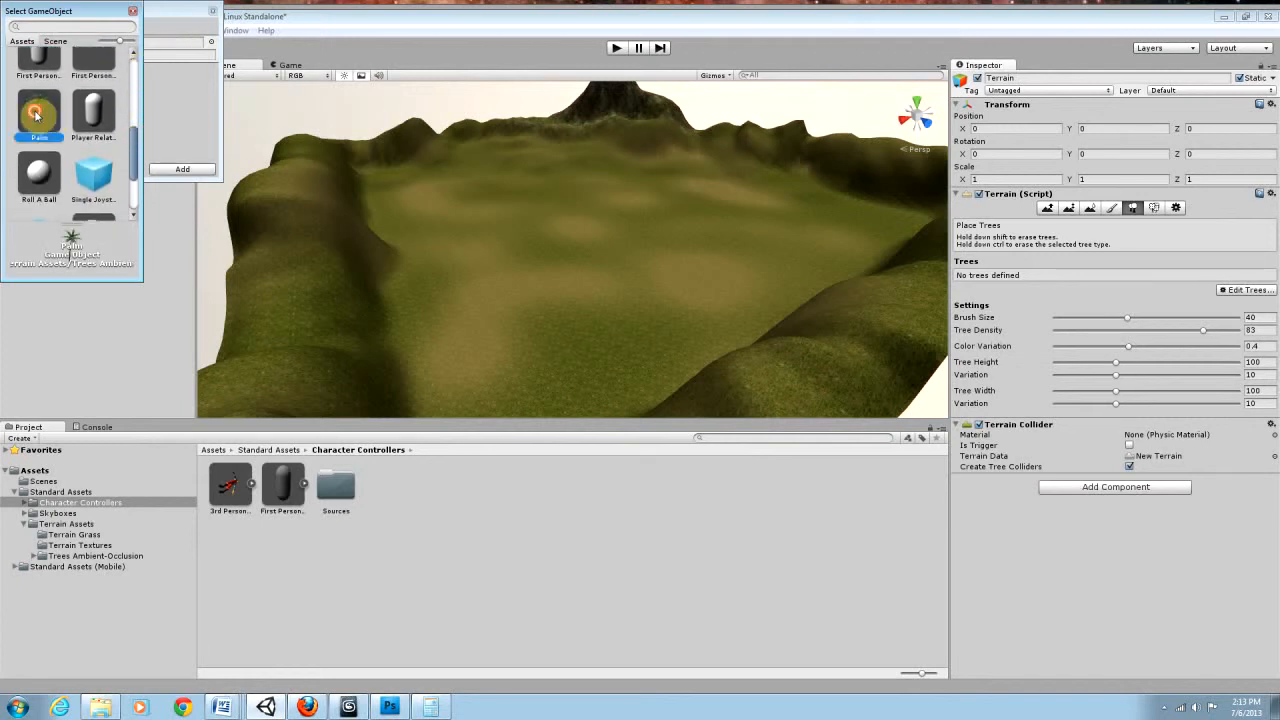
double_click(36, 117)
click(181, 170)
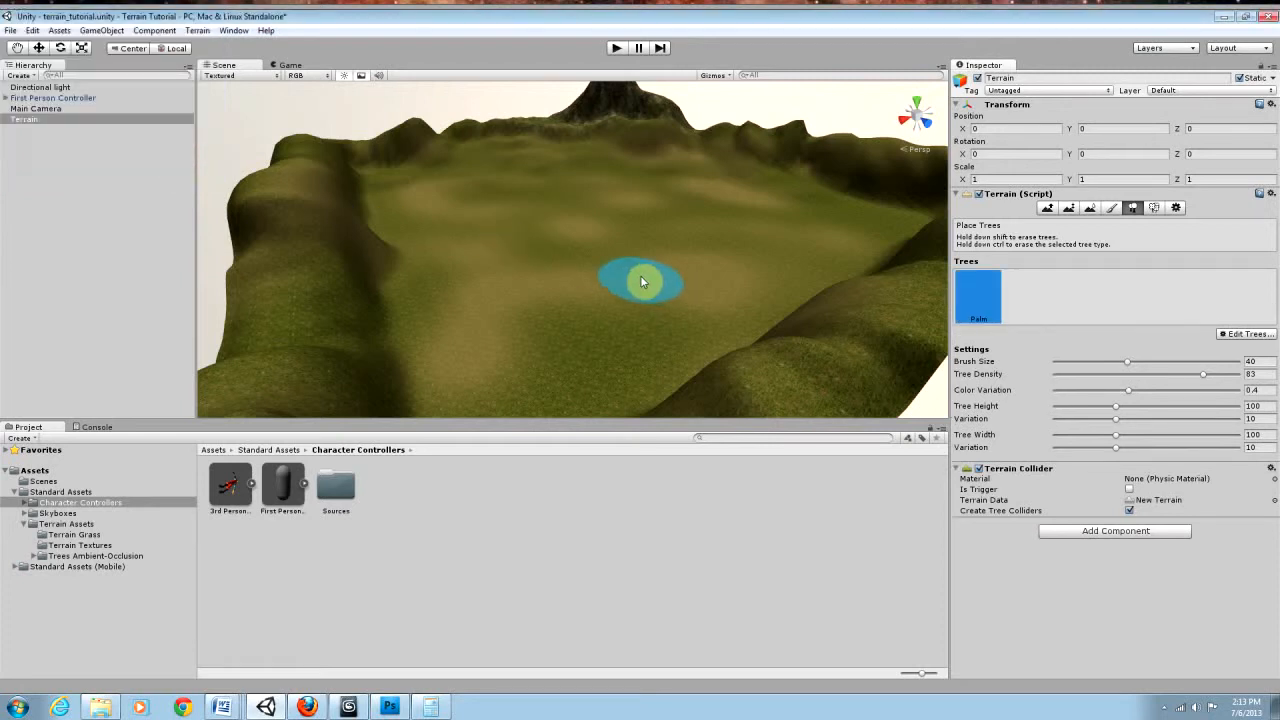
Step: Try painting dense palm groves across the valley floor, and undo the painted trees
mouse_move(614, 284)
alt+mouse_down()
mouse_move(590, 263)
mouse_move(631, 263)
mouse_move(594, 280)
mouse_move(599, 293)
alt+mouse_up()
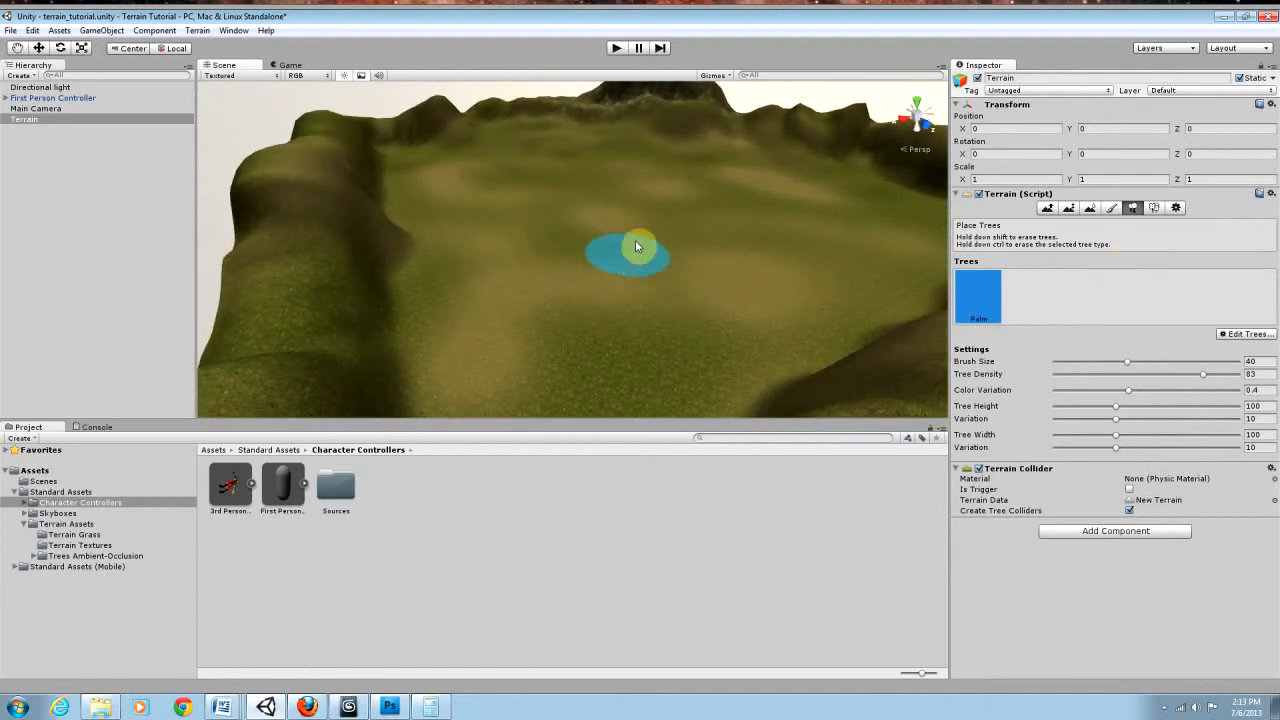
drag(628, 207, 697, 300)
mouse_move(840, 206)
mouse_down()
mouse_move(614, 286)
mouse_move(700, 206)
mouse_move(663, 250)
mouse_move(543, 335)
mouse_move(576, 363)
mouse_up()
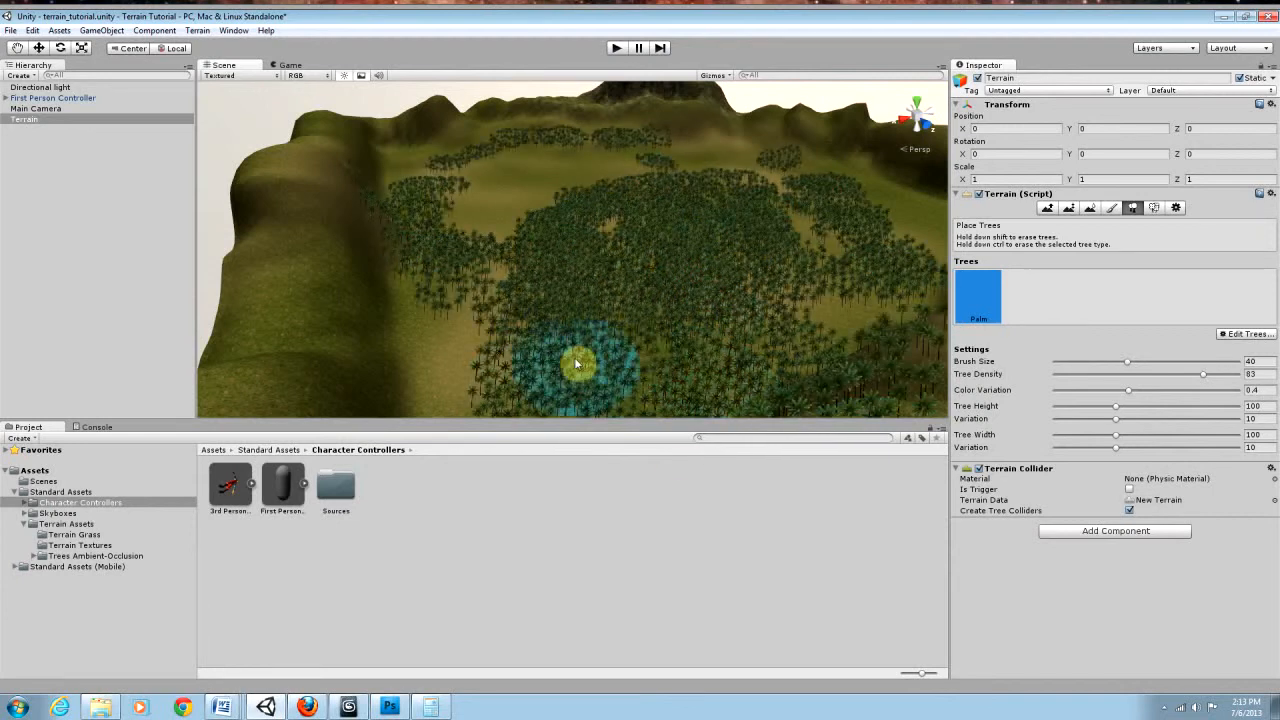
alt+drag(735, 325, 767, 314)
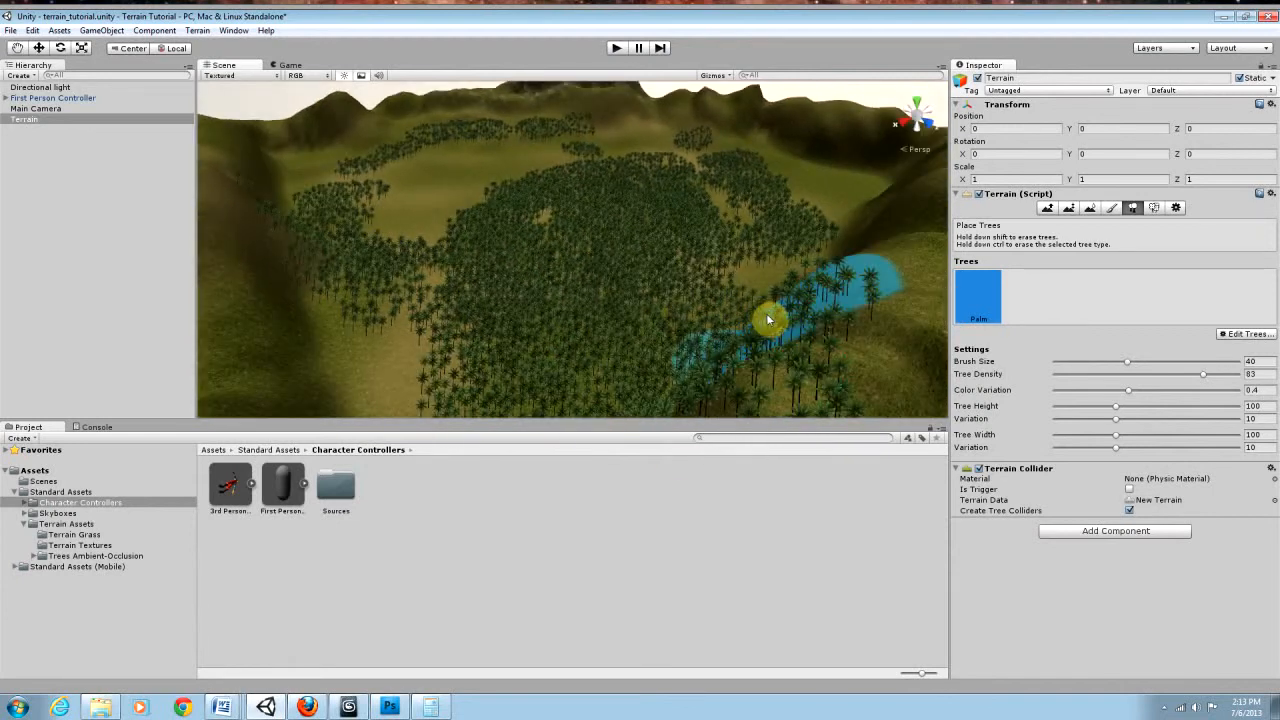
key(ctrl+z)
key(ctrl+z)
key(ctrl+z)
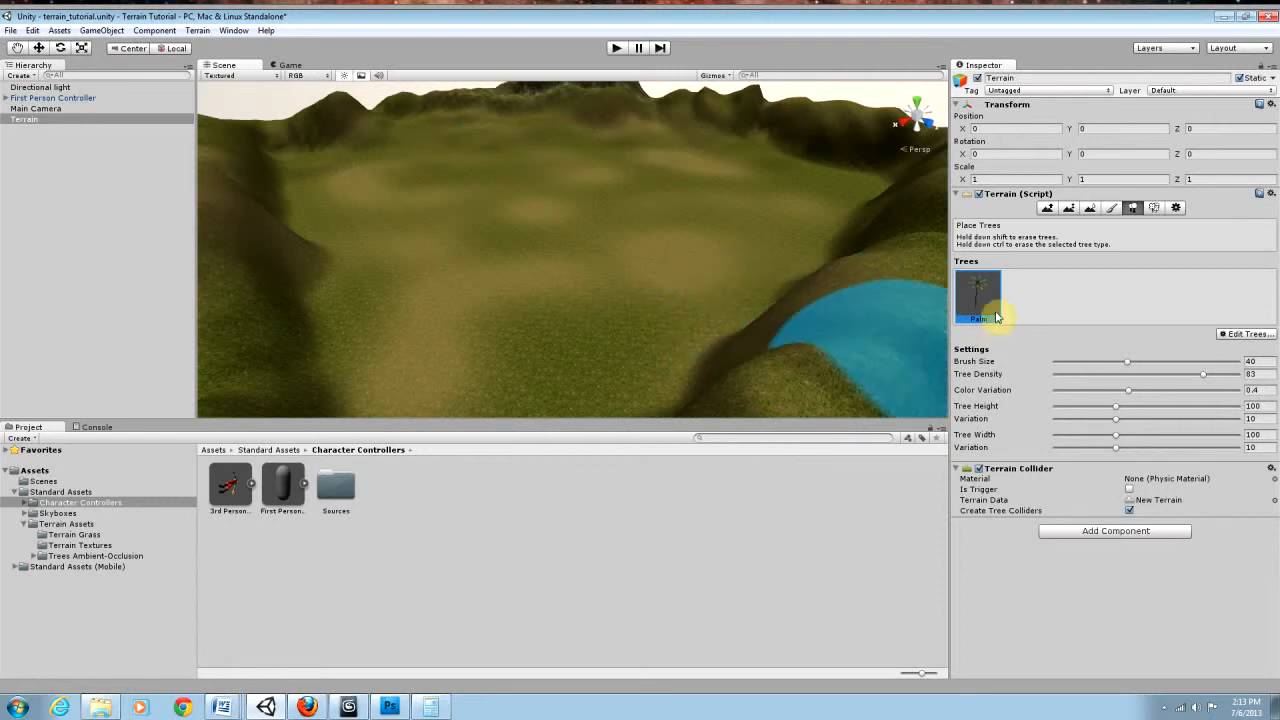
drag(640, 265, 553, 320)
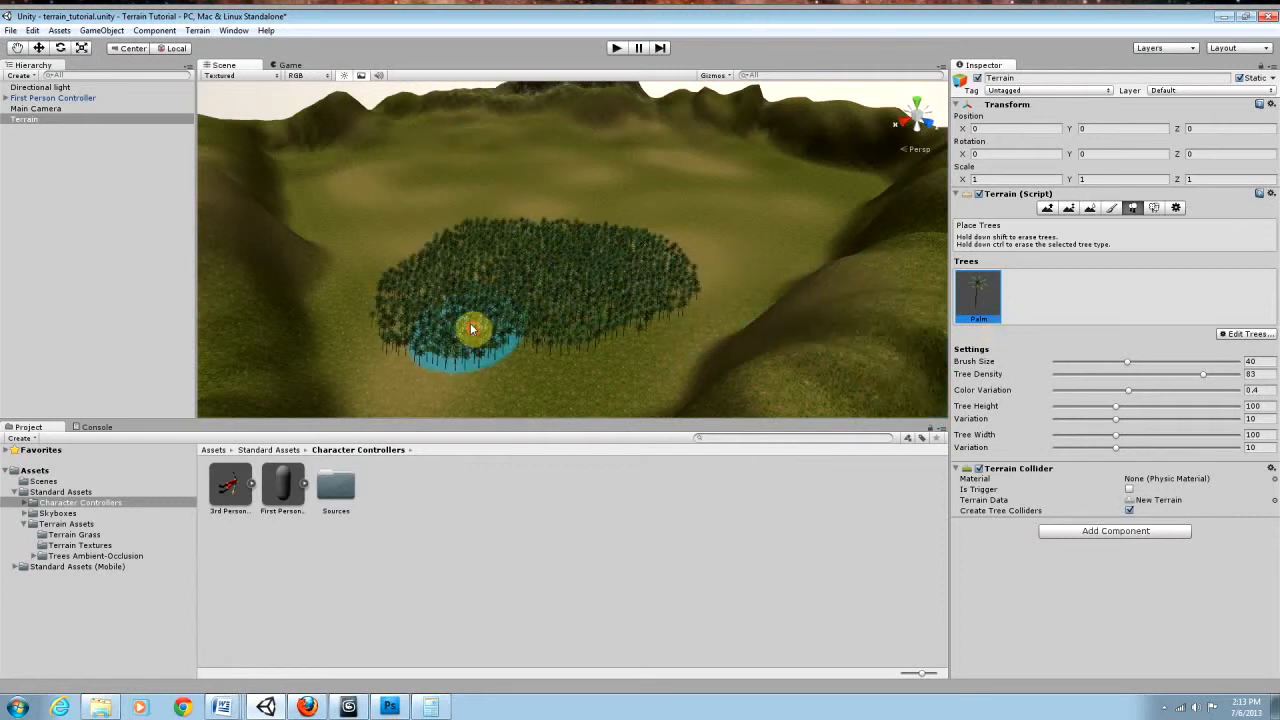
key(ctrl+z)
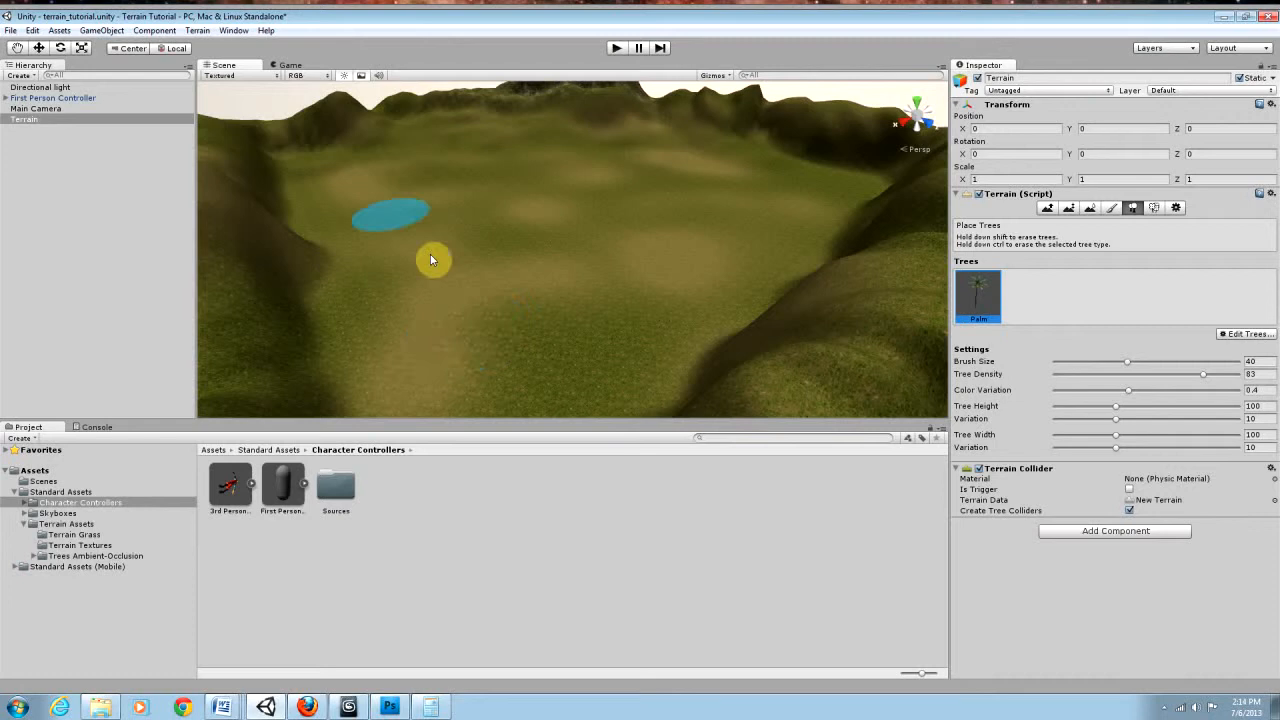
Step: Mass place 1000 palm trees over the terrain and inspect their spread across the valley and hills
click(197, 31)
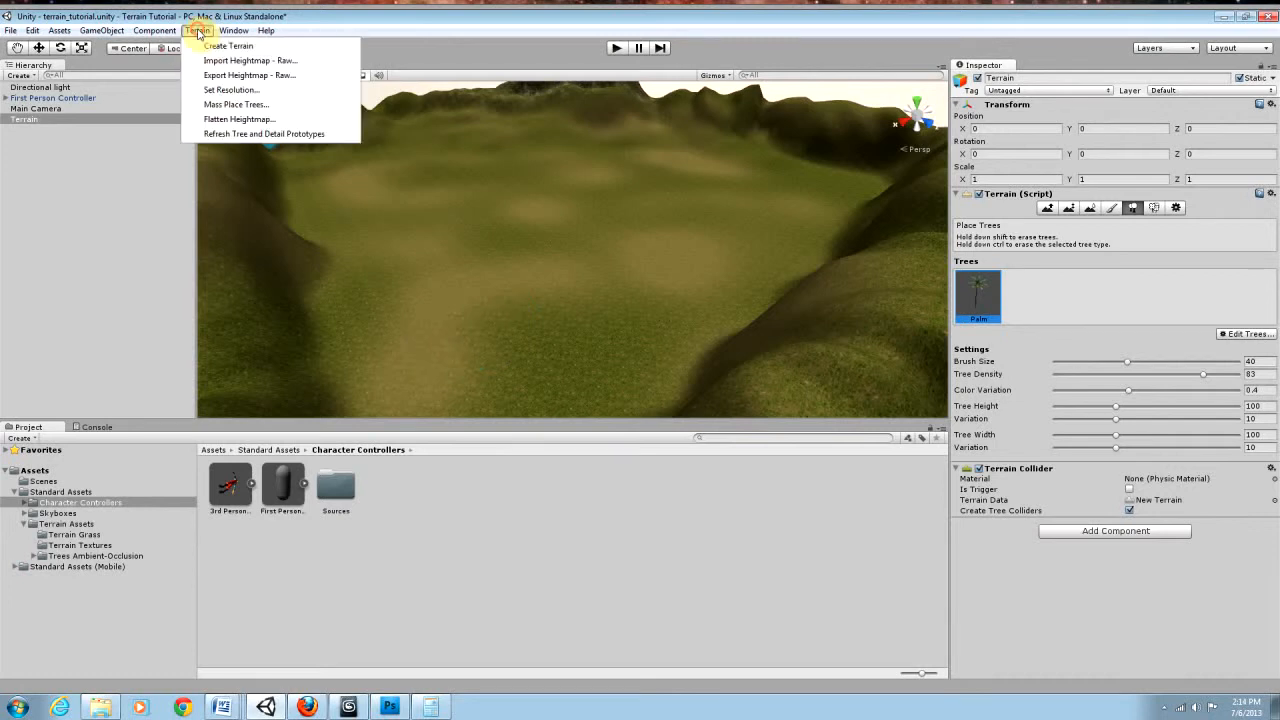
click(229, 105)
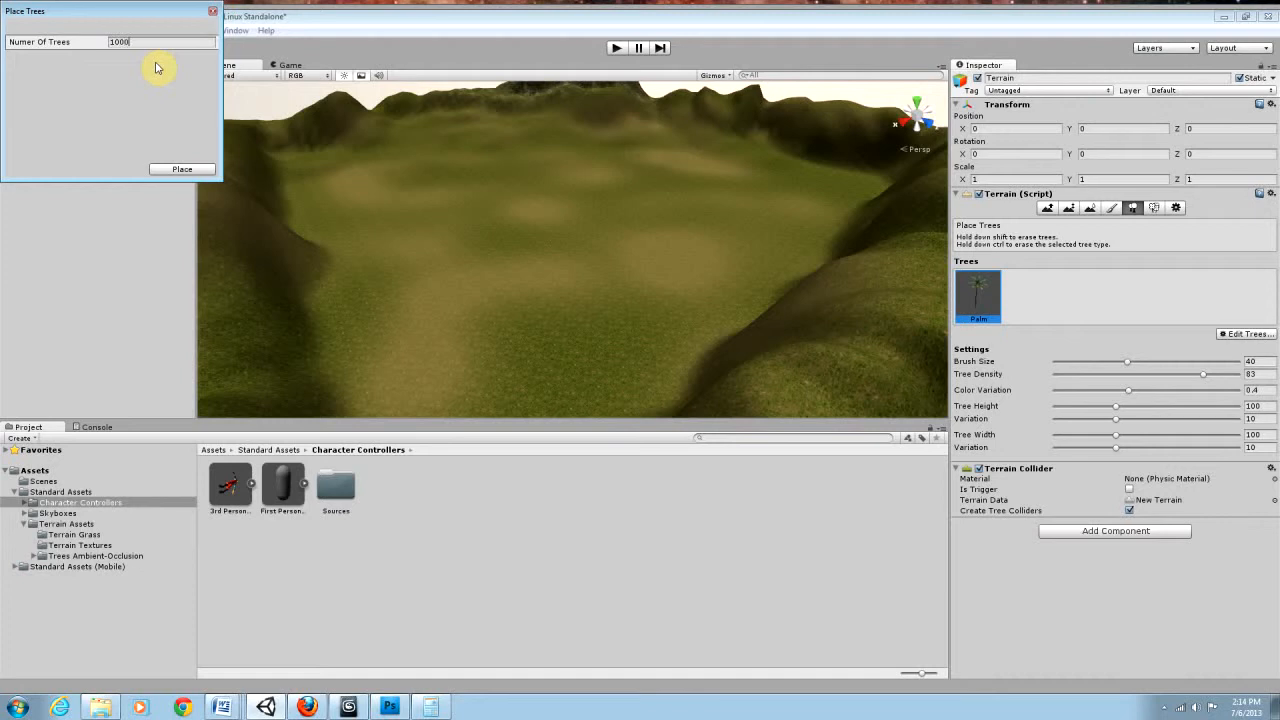
click(172, 172)
mouse_move(497, 268)
right_down()
mouse_move(494, 222)
mouse_move(434, 257)
mouse_move(374, 266)
mouse_move(737, 263)
mouse_move(706, 251)
mouse_move(680, 263)
mouse_move(513, 263)
mouse_move(526, 262)
mouse_move(463, 237)
mouse_move(726, 240)
mouse_move(726, 229)
mouse_move(712, 241)
right_up()
key(s)
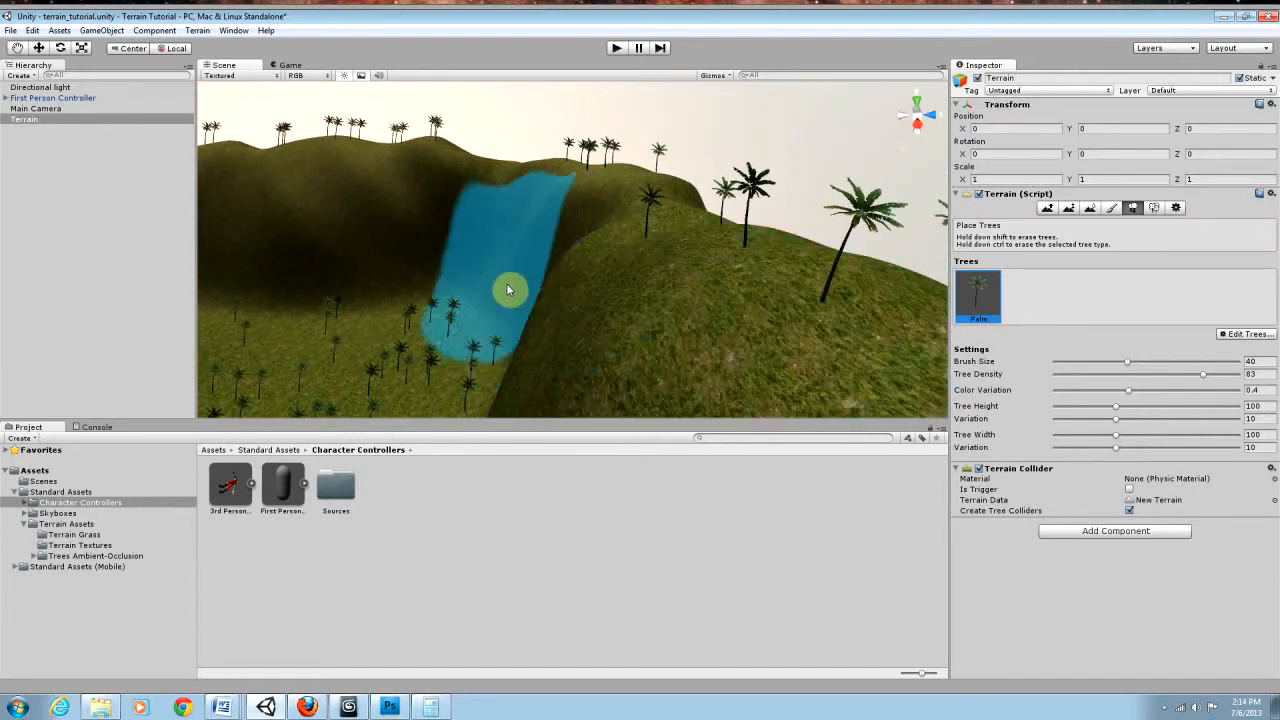
mouse_move(571, 289)
right_down()
mouse_move(474, 277)
mouse_move(557, 277)
mouse_move(609, 309)
mouse_move(580, 263)
mouse_move(500, 232)
right_up()
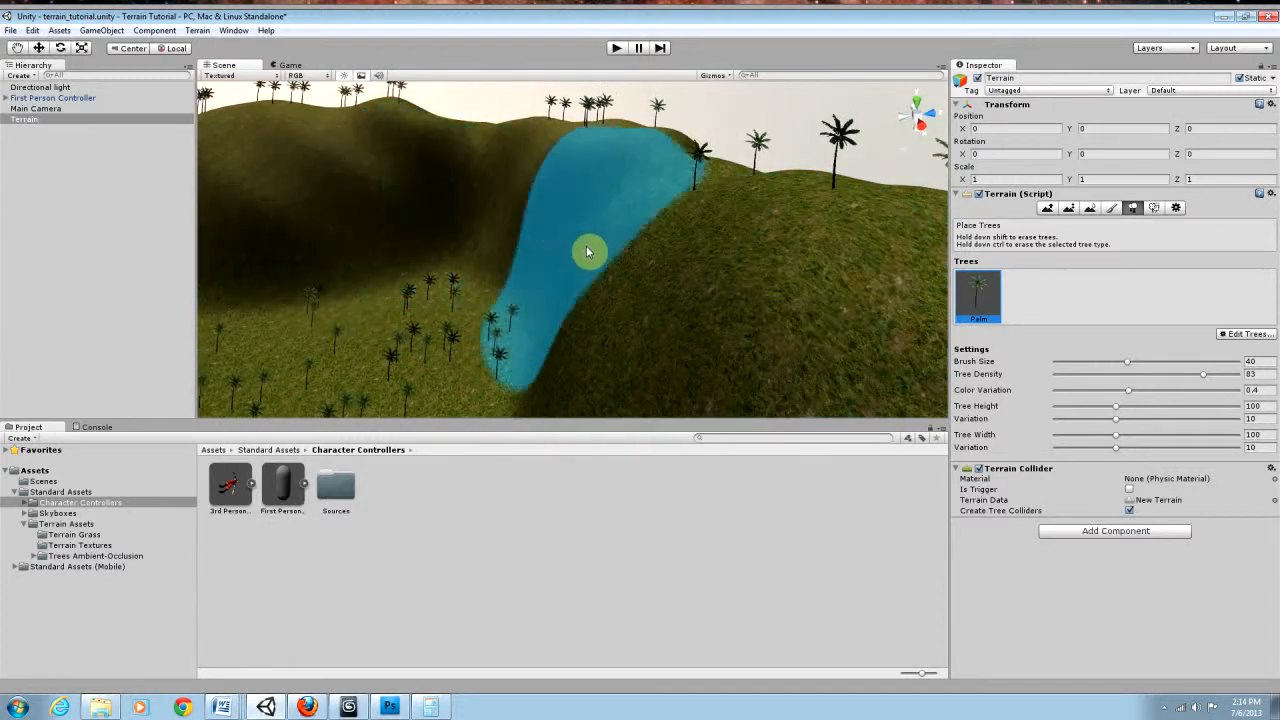
mouse_move(631, 275)
right_down()
mouse_move(443, 234)
mouse_move(129, 237)
mouse_move(26, 223)
mouse_move(1197, 223)
mouse_move(1124, 208)
mouse_move(1263, 206)
mouse_move(228, 242)
mouse_move(300, 280)
mouse_move(349, 286)
mouse_move(344, 188)
mouse_move(320, 194)
mouse_move(329, 218)
mouse_move(294, 212)
mouse_move(343, 250)
right_up()
key(w)
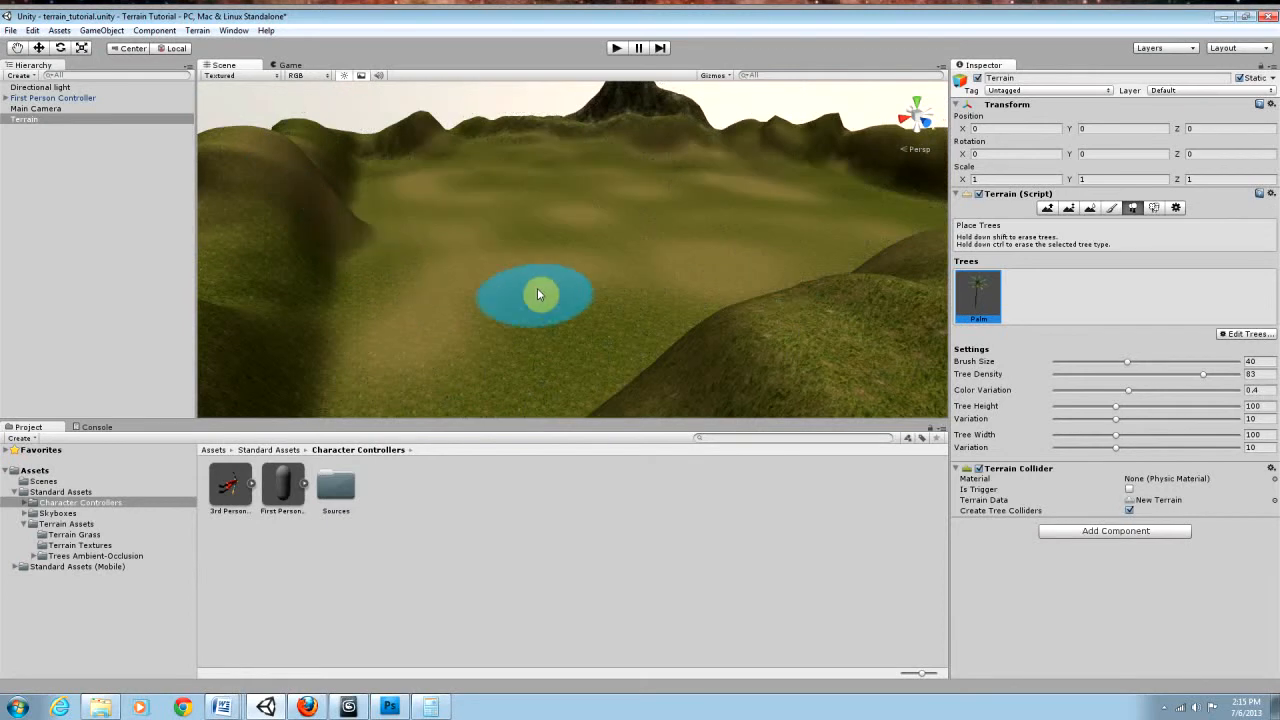
mouse_move(537, 288)
right_down()
mouse_move(519, 297)
mouse_move(540, 297)
right_up()
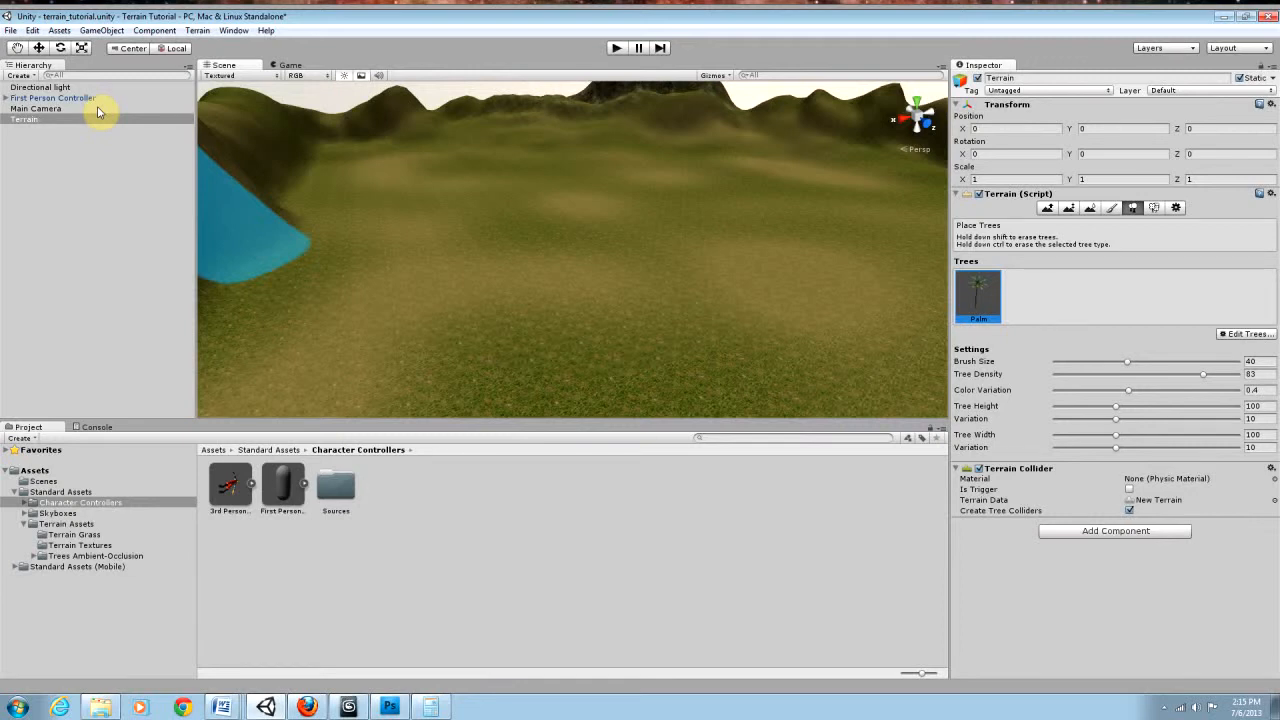
Step: Set the Terrain to Raise/Lower Terrain with the smallest soft round brush, and try out a single hill in the valley, undoing it
click(60, 87)
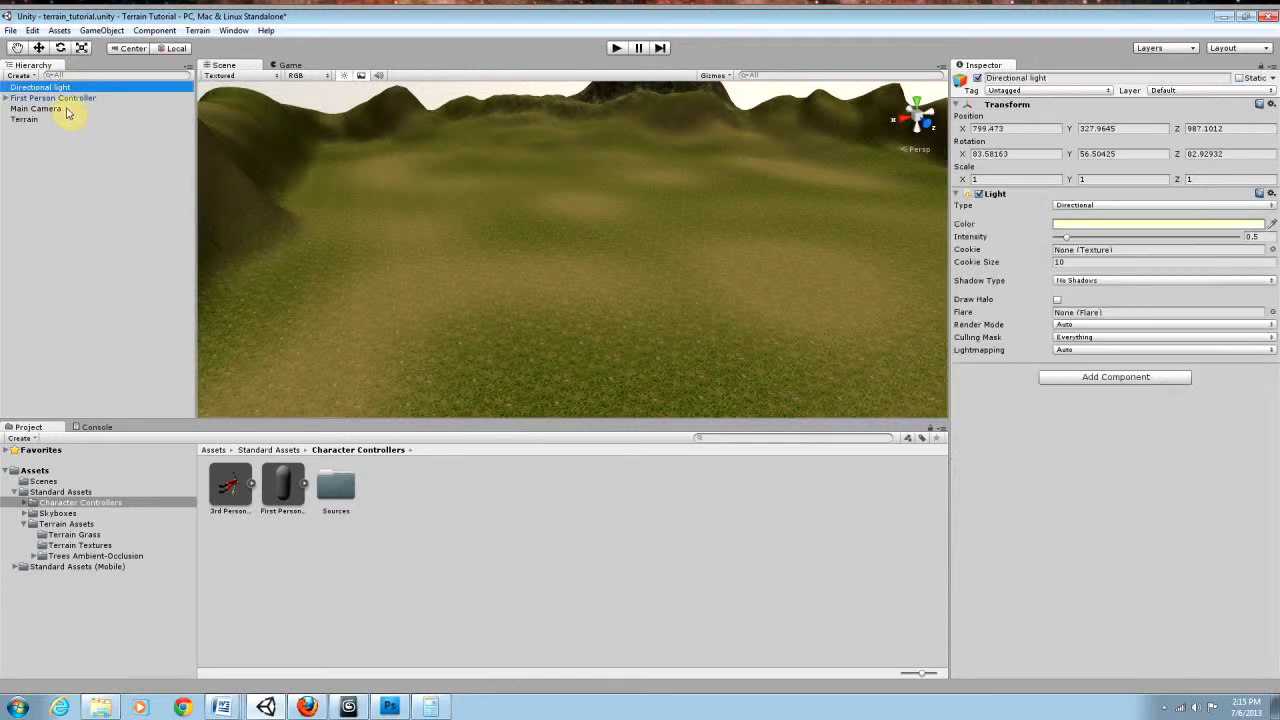
click(25, 119)
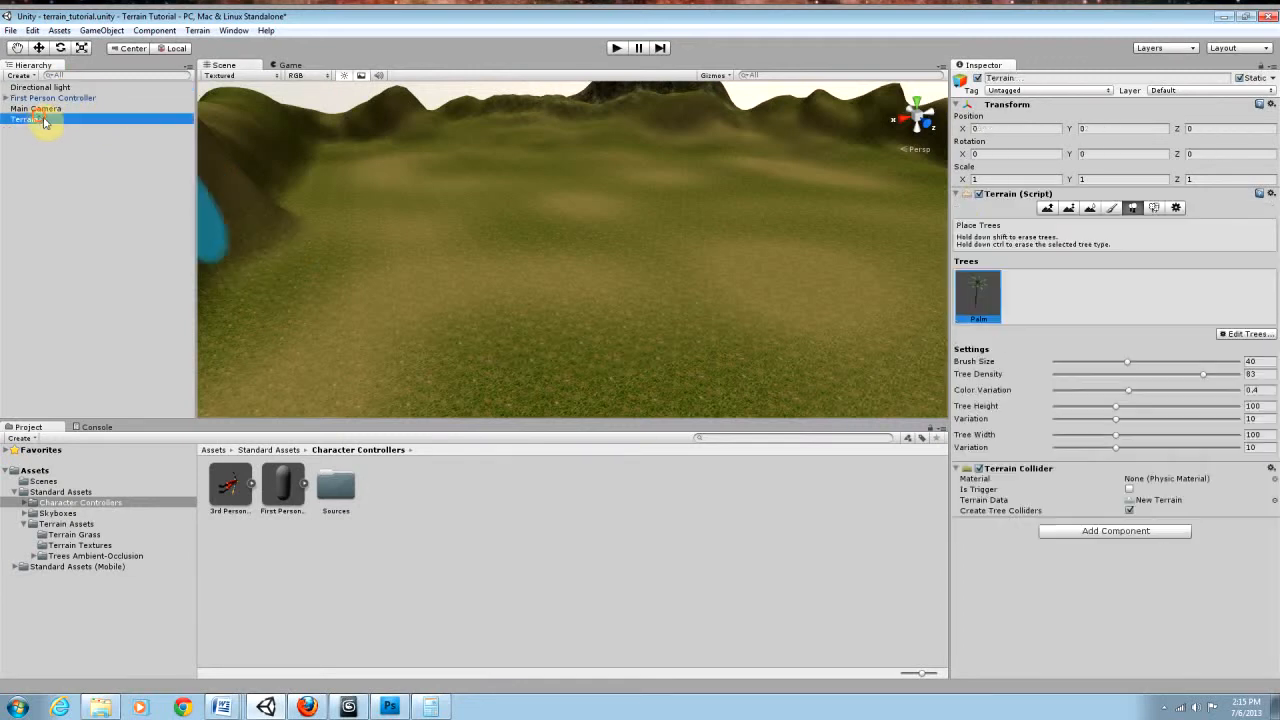
click(1048, 207)
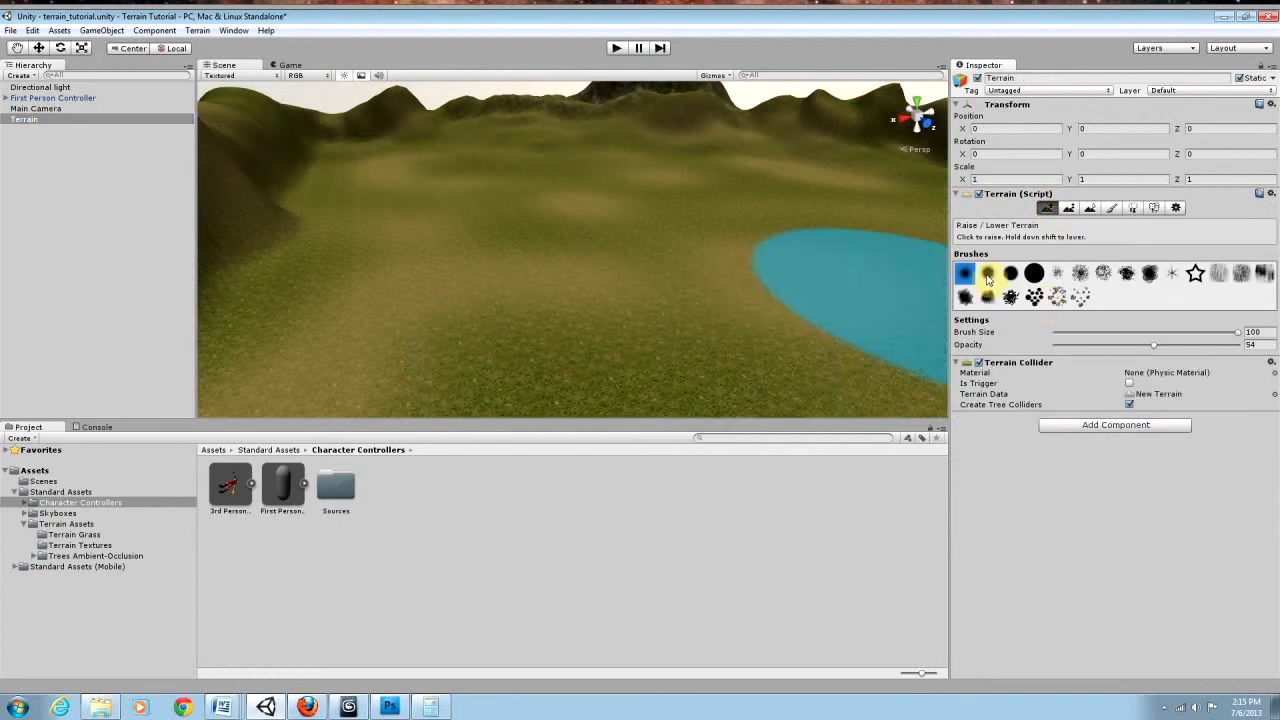
click(963, 275)
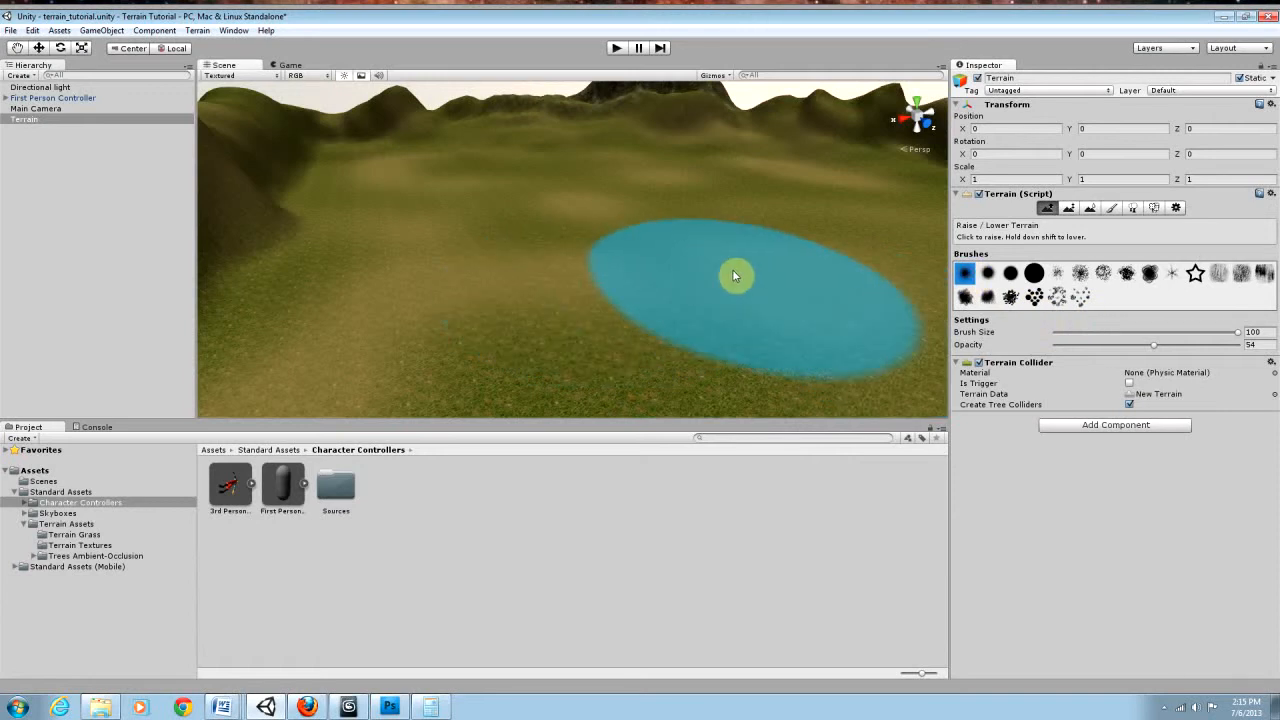
click(988, 273)
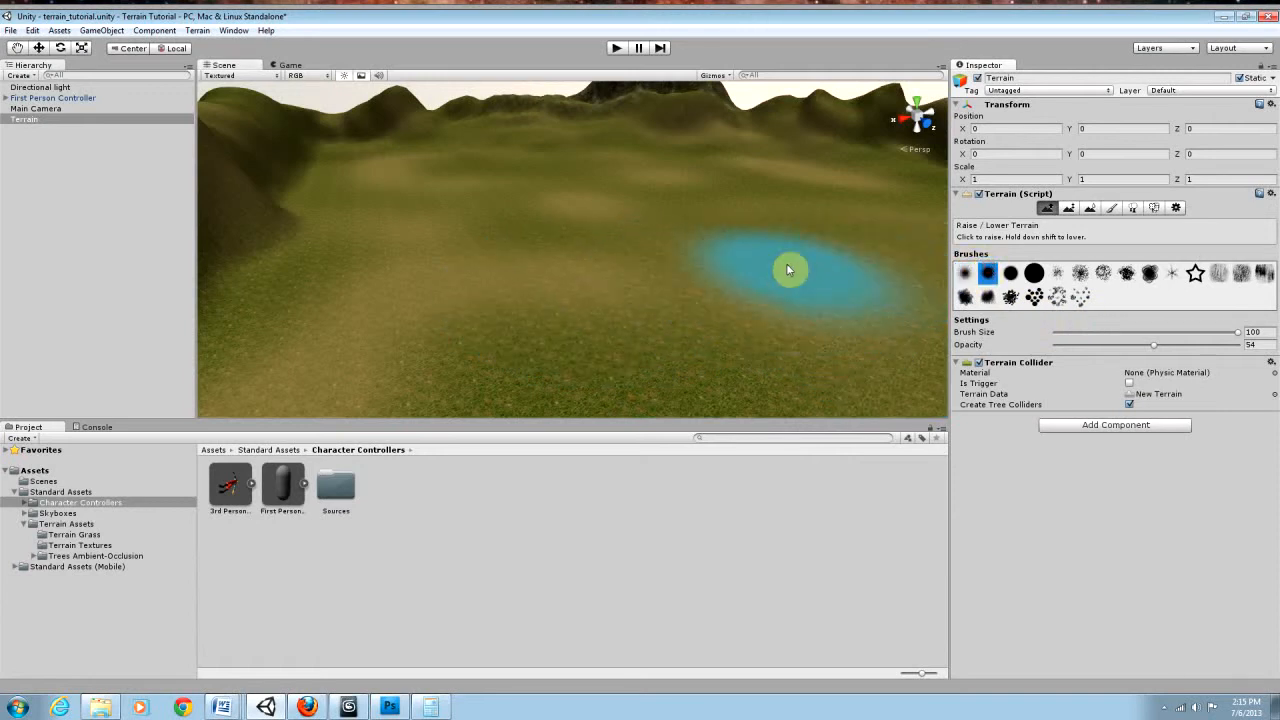
click(964, 280)
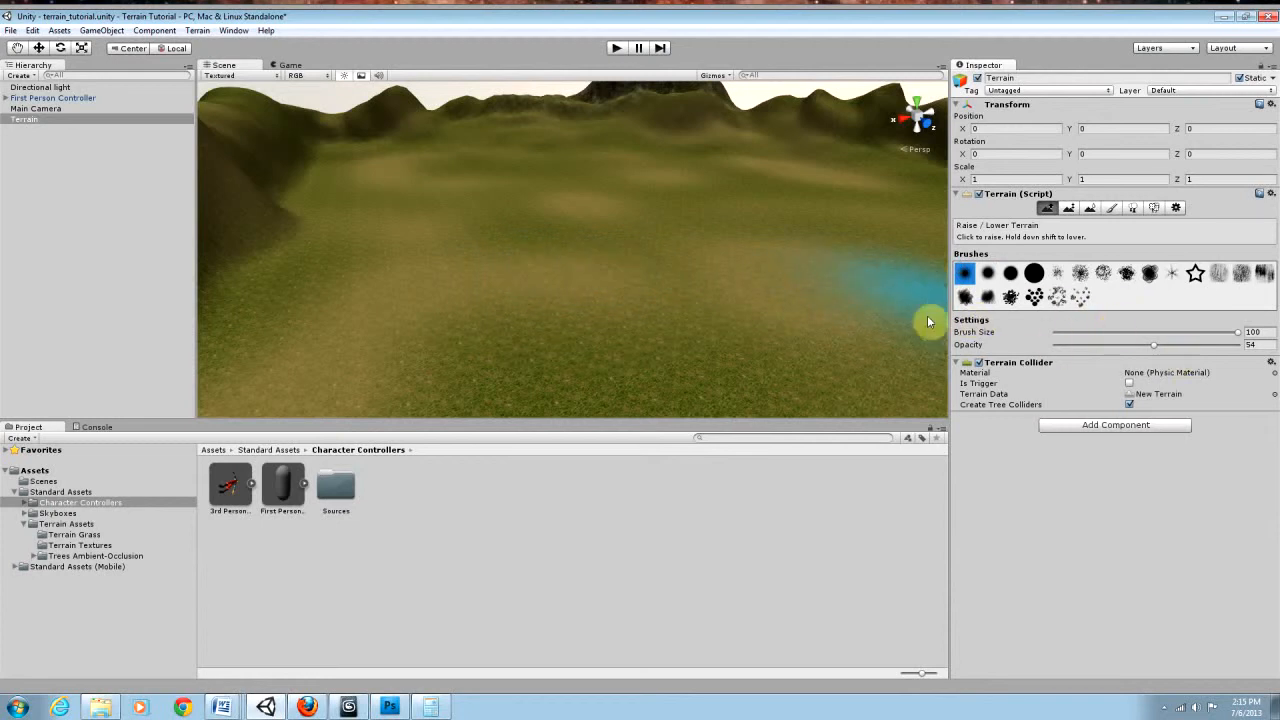
drag(464, 251, 620, 272)
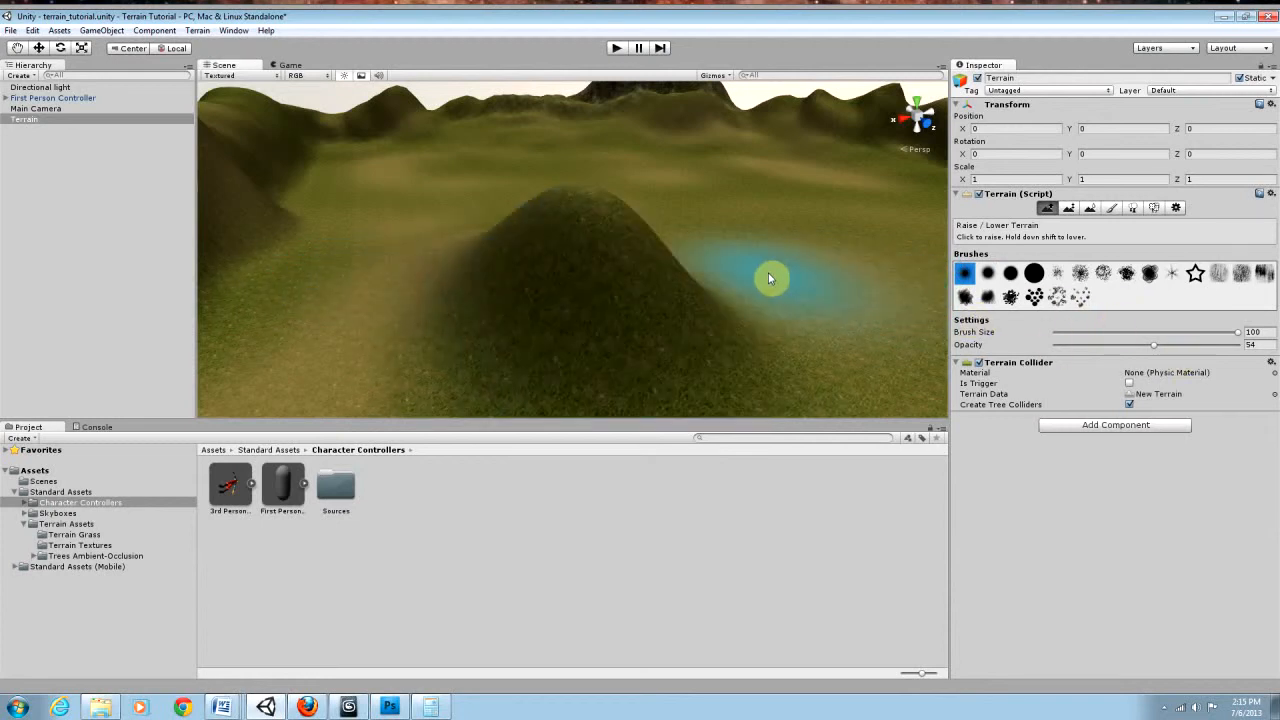
key(ctrl+z)
Step: Raise low, rolling hills all across the flat valley floor with the soft round brush
right_drag(605, 288, 872, 221)
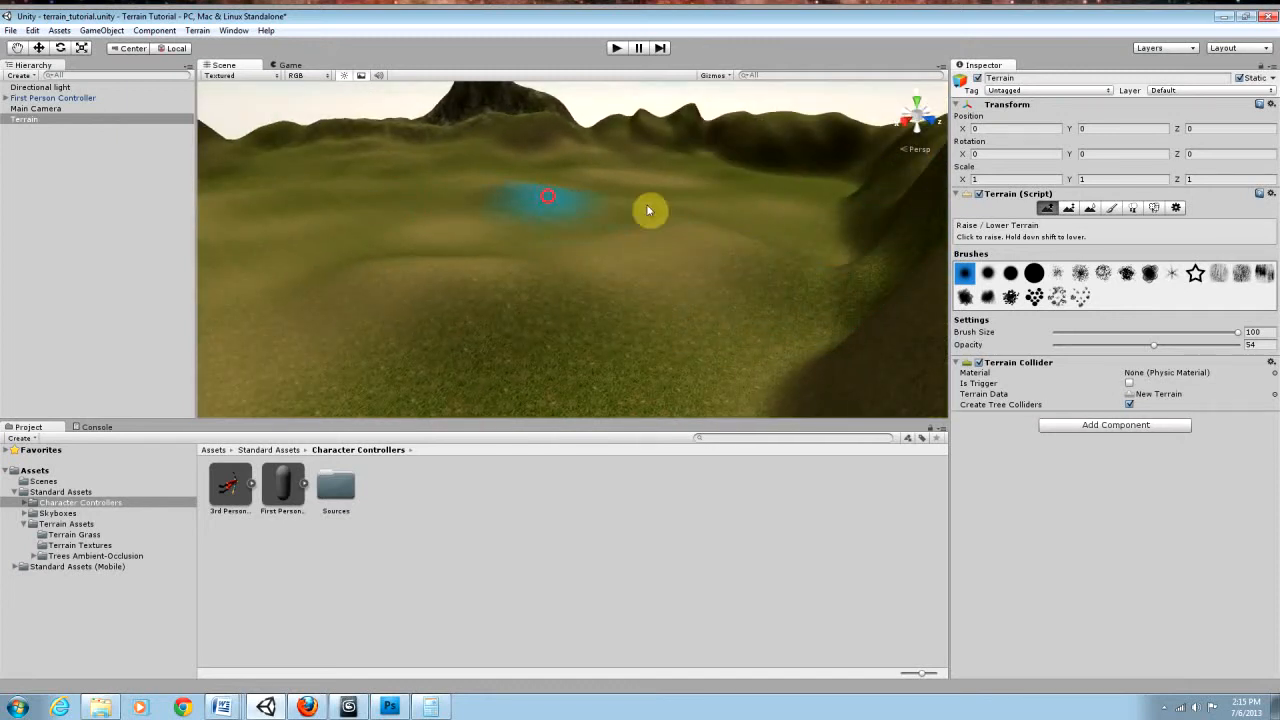
right_drag(597, 247, 643, 296)
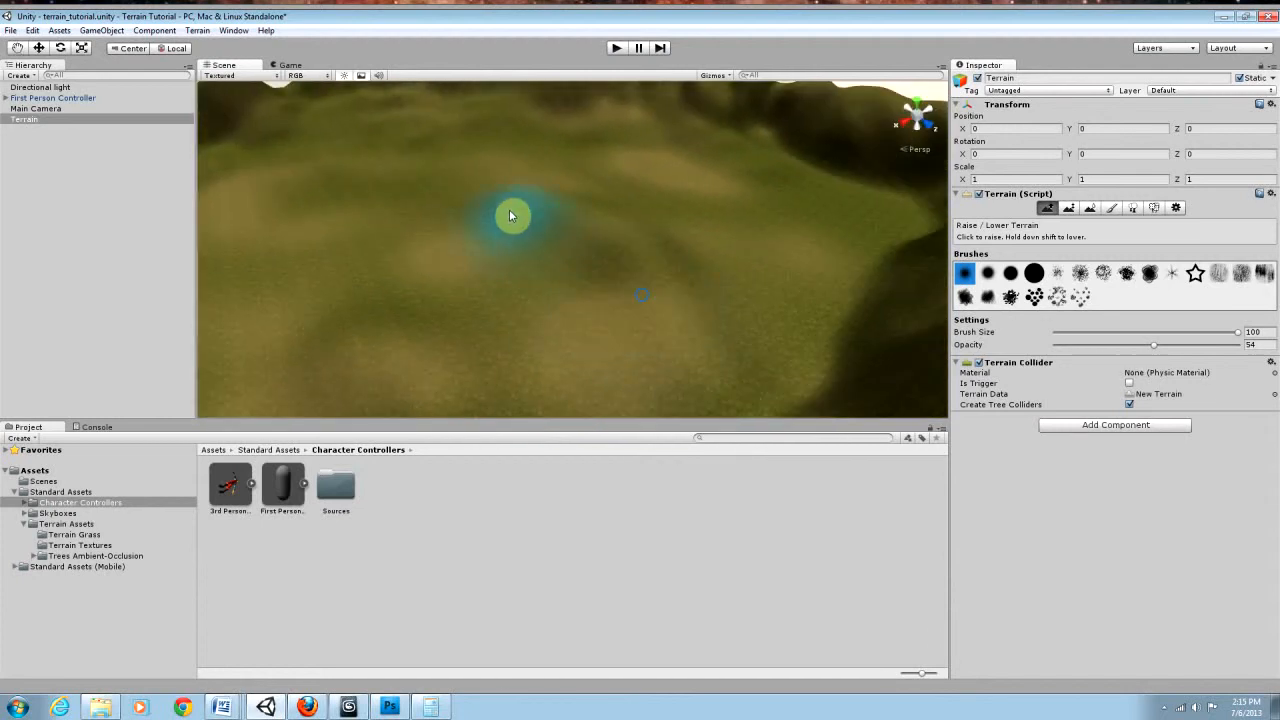
right_drag(656, 231, 579, 233)
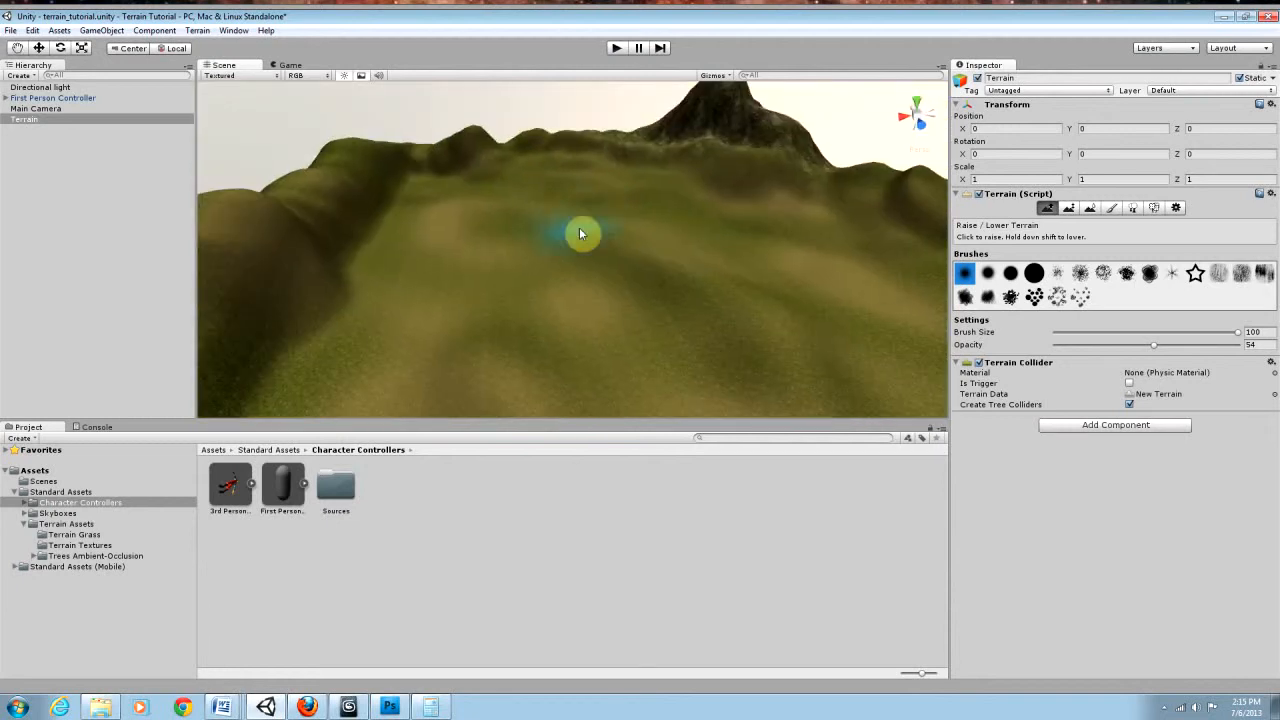
right_drag(753, 274, 761, 237)
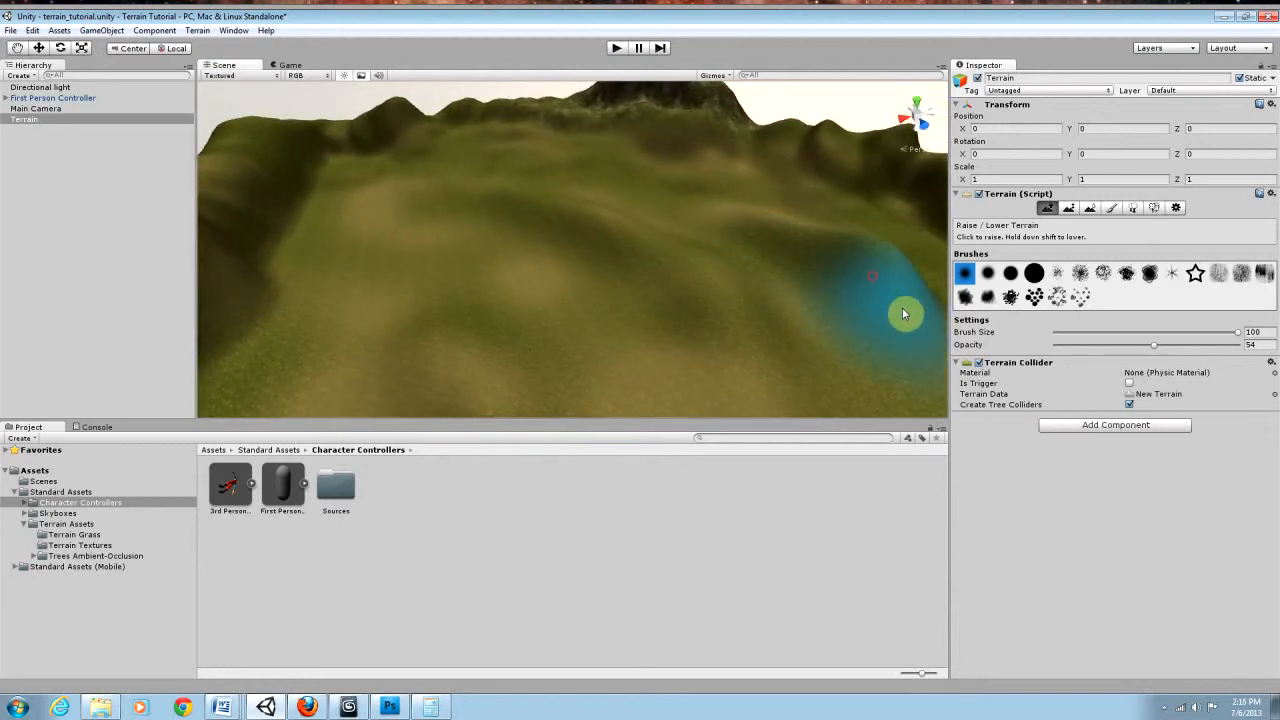
right_drag(768, 322, 671, 330)
click(579, 326)
click(516, 160)
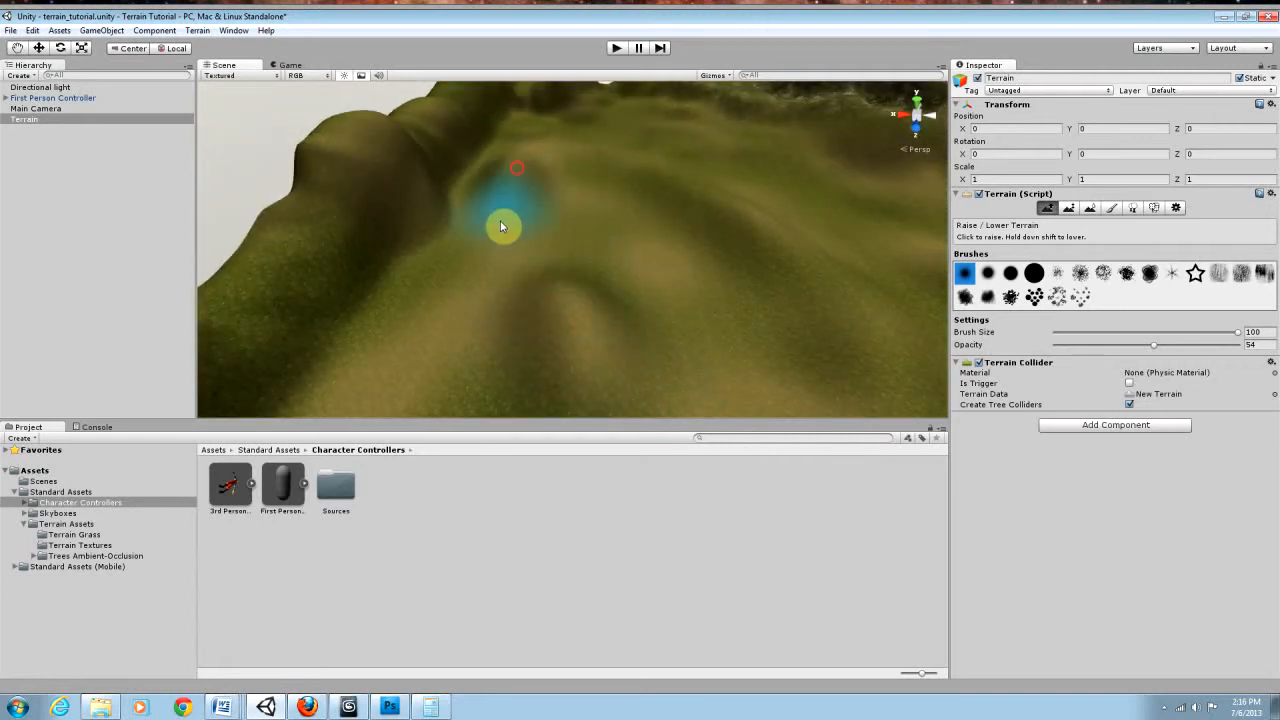
mouse_move(598, 256)
right_down()
mouse_move(714, 240)
mouse_move(791, 257)
mouse_move(750, 283)
right_up()
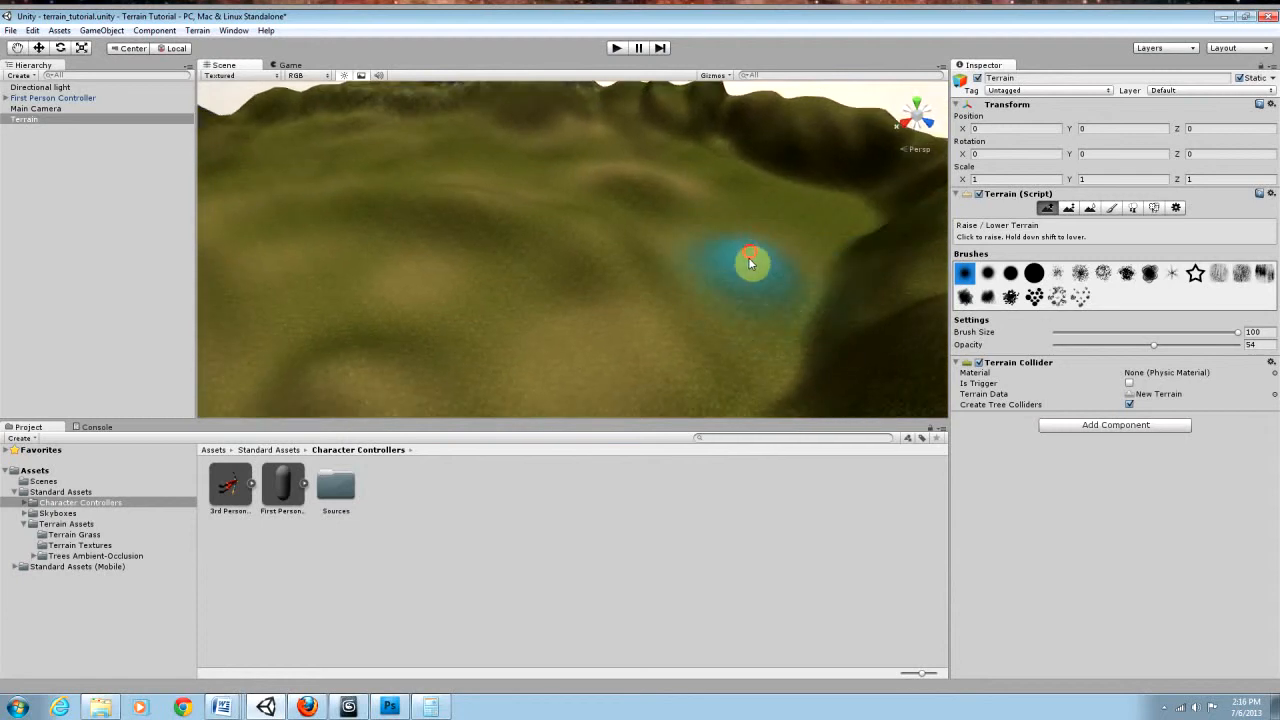
right_drag(465, 264, 345, 256)
click(503, 272)
right_drag(600, 334, 532, 288)
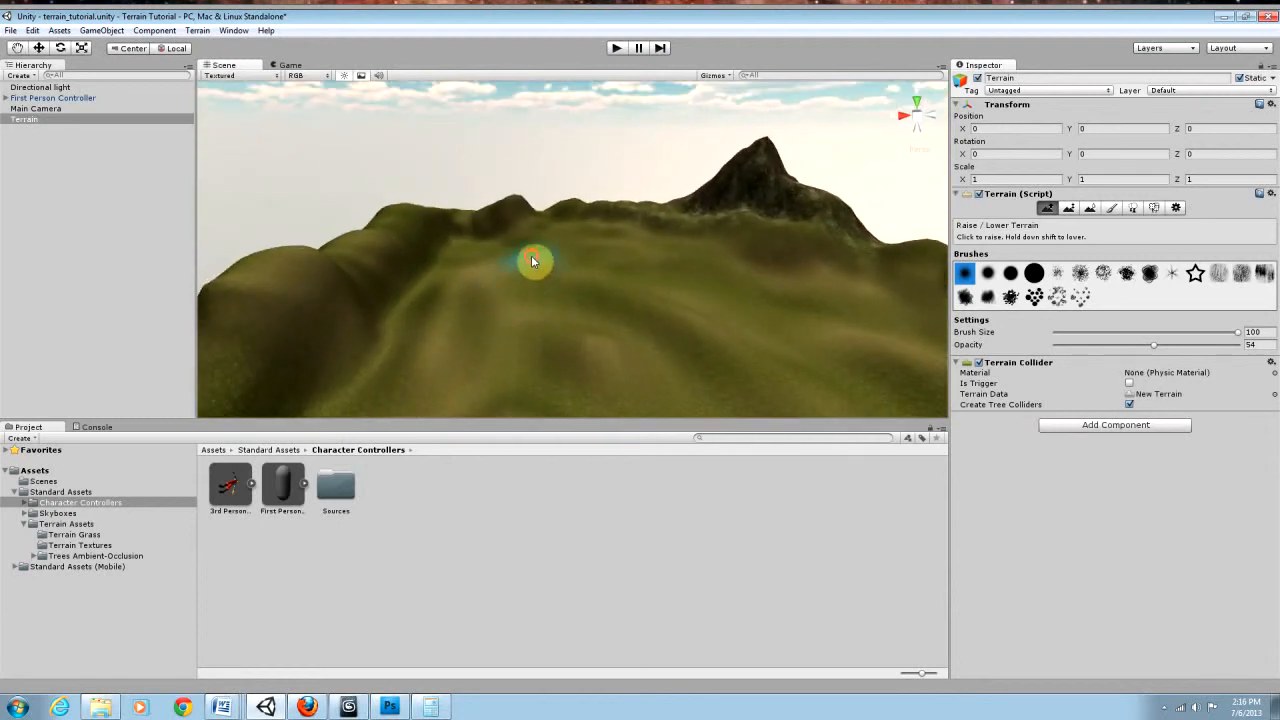
right_drag(591, 331, 587, 283)
mouse_move(690, 278)
right_down()
mouse_move(675, 278)
mouse_move(666, 309)
mouse_move(677, 346)
mouse_move(718, 381)
mouse_move(786, 383)
mouse_move(752, 408)
mouse_move(773, 406)
right_up()
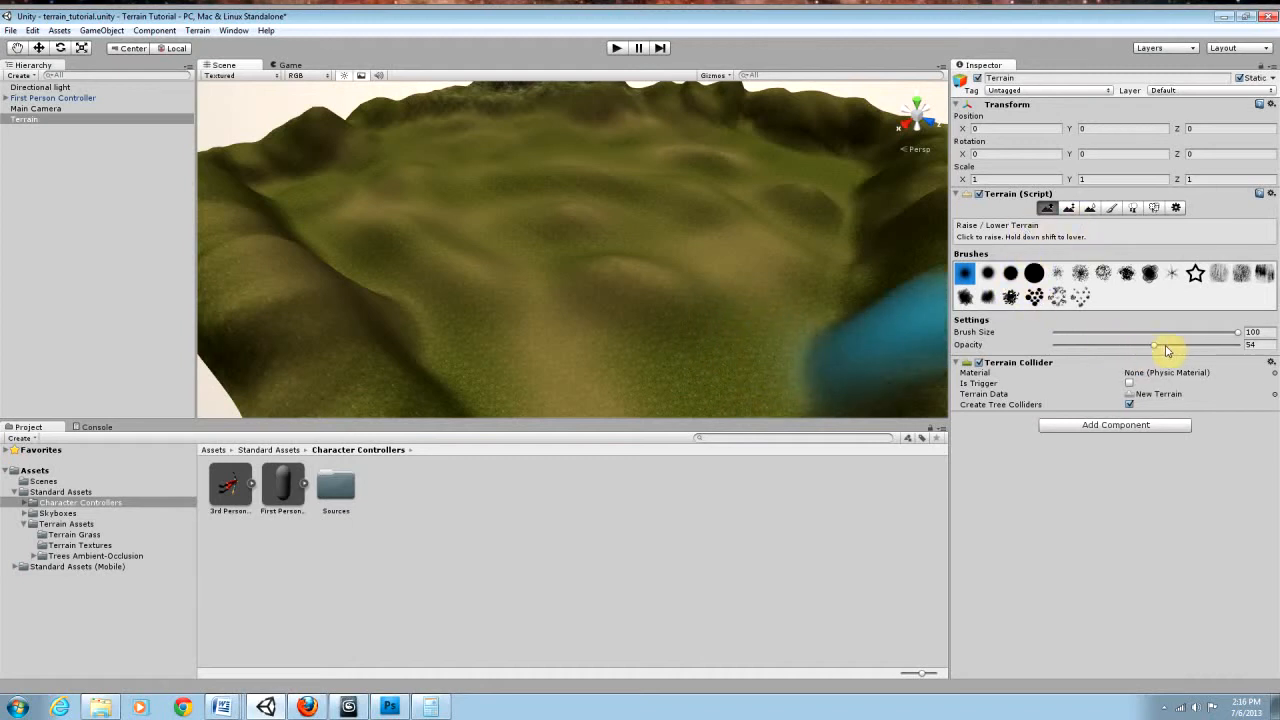
Step: Set the brush size to 39, choose the brown dirt texture for Paint Texture, and undo a trial stroke on the hills
mouse_move(1236, 333)
mouse_down()
mouse_move(1107, 336)
mouse_move(1160, 334)
mouse_move(1128, 336)
mouse_up()
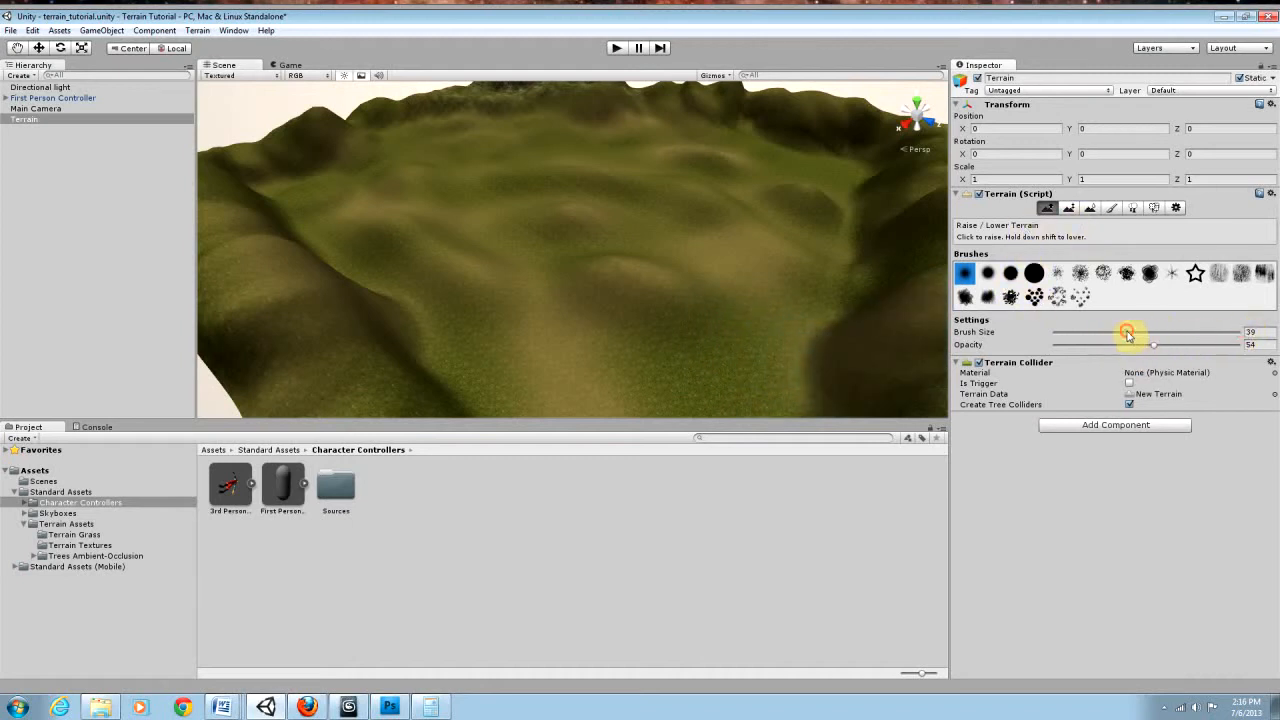
click(1091, 209)
click(1111, 208)
click(1022, 348)
drag(637, 209, 688, 240)
key(ctrl+z)
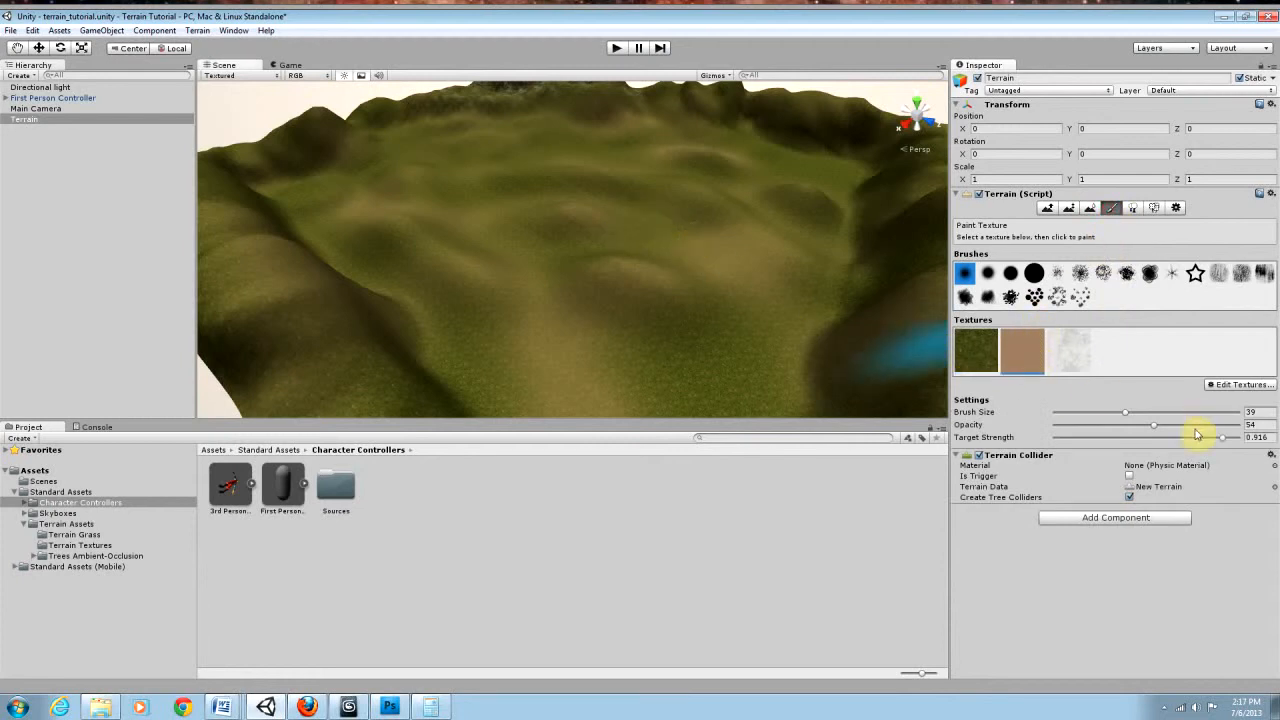
Step: Lower the dirt brush's opacity to 10 and target strength to 0.201, and inspect the hills from several angles
drag(1154, 426, 1074, 426)
drag(1224, 441, 1091, 444)
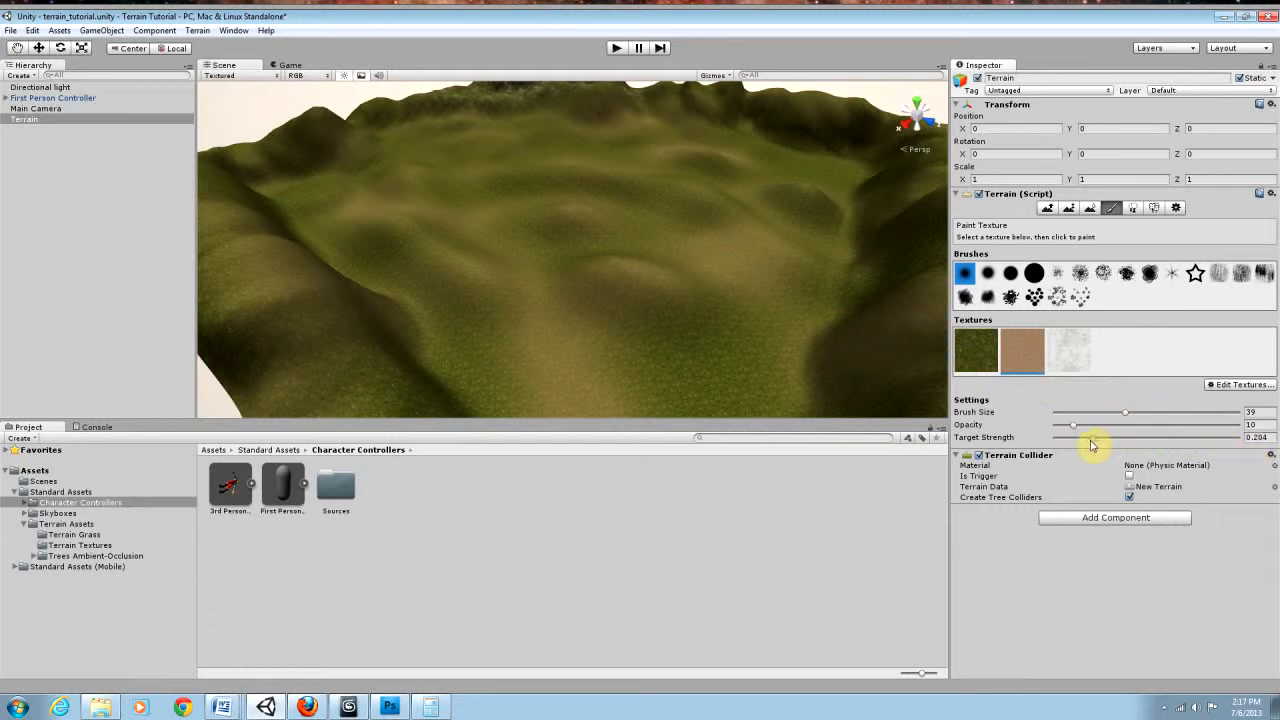
alt+drag(677, 245, 697, 225)
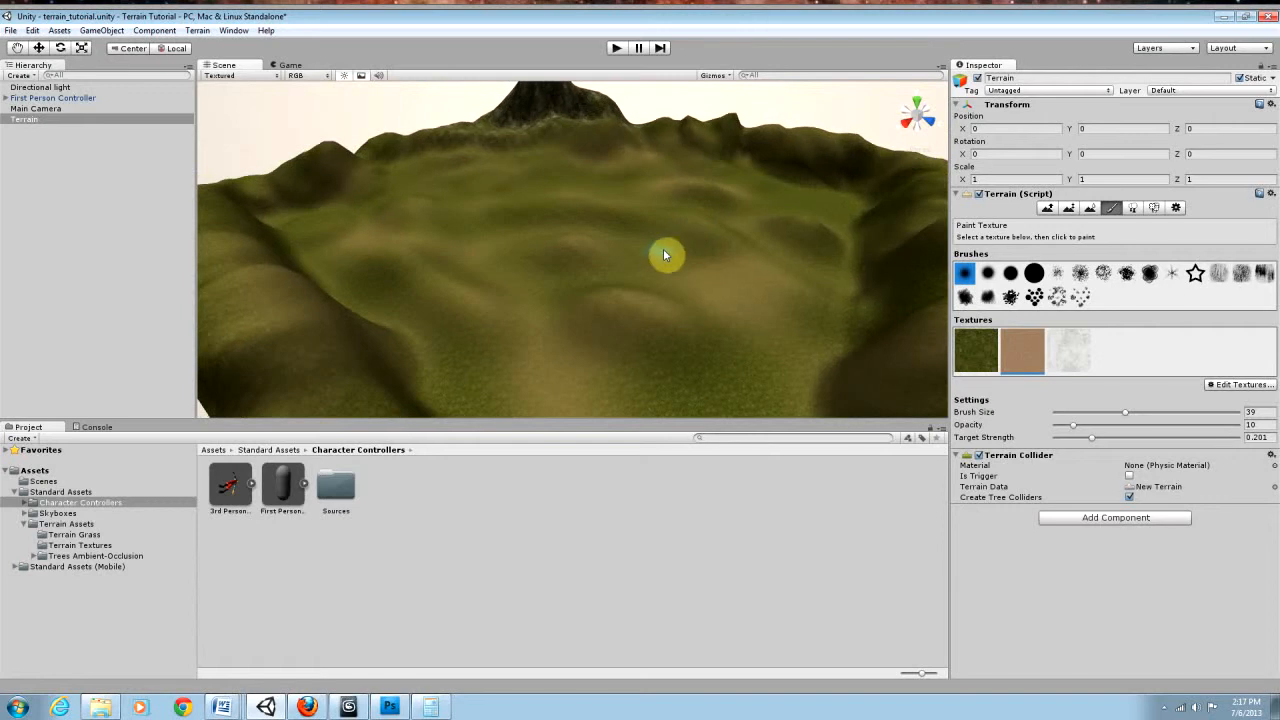
alt+right_drag(657, 254, 903, 243)
alt+drag(682, 243, 531, 215)
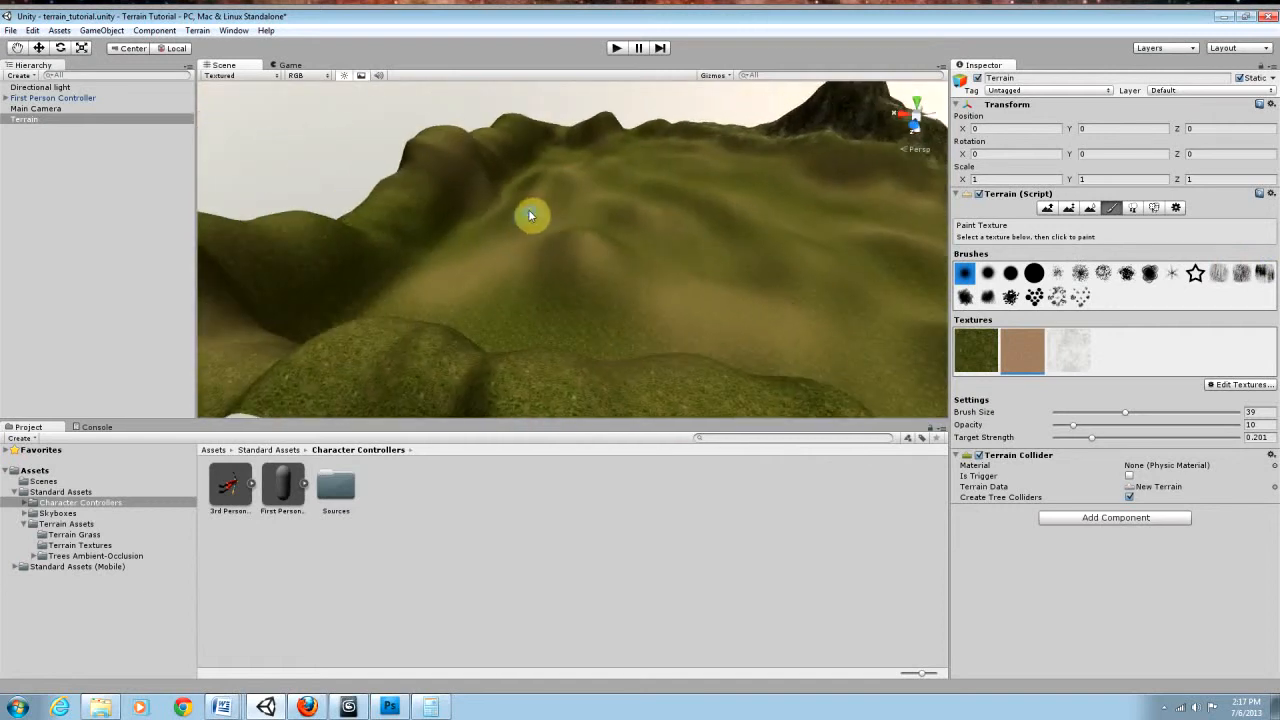
alt+right_drag(546, 217, 1140, 277)
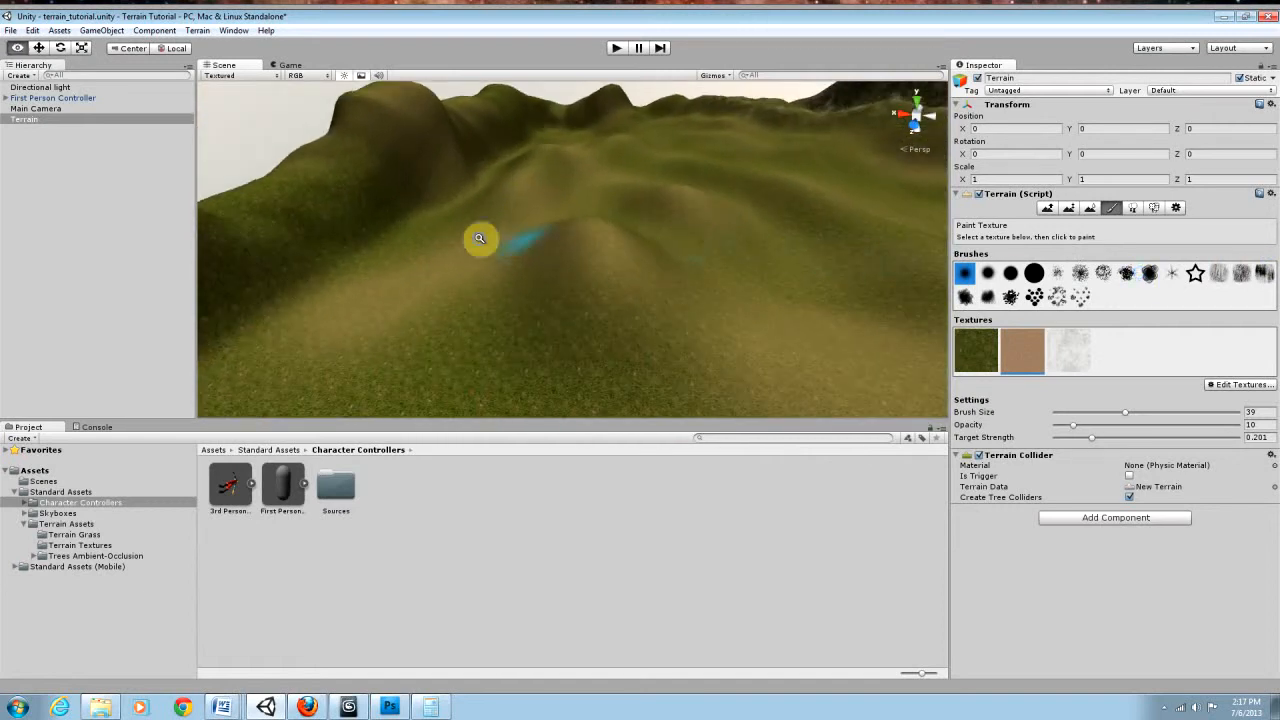
alt+right_drag(480, 239, 1220, 300)
alt+drag(790, 248, 941, 268)
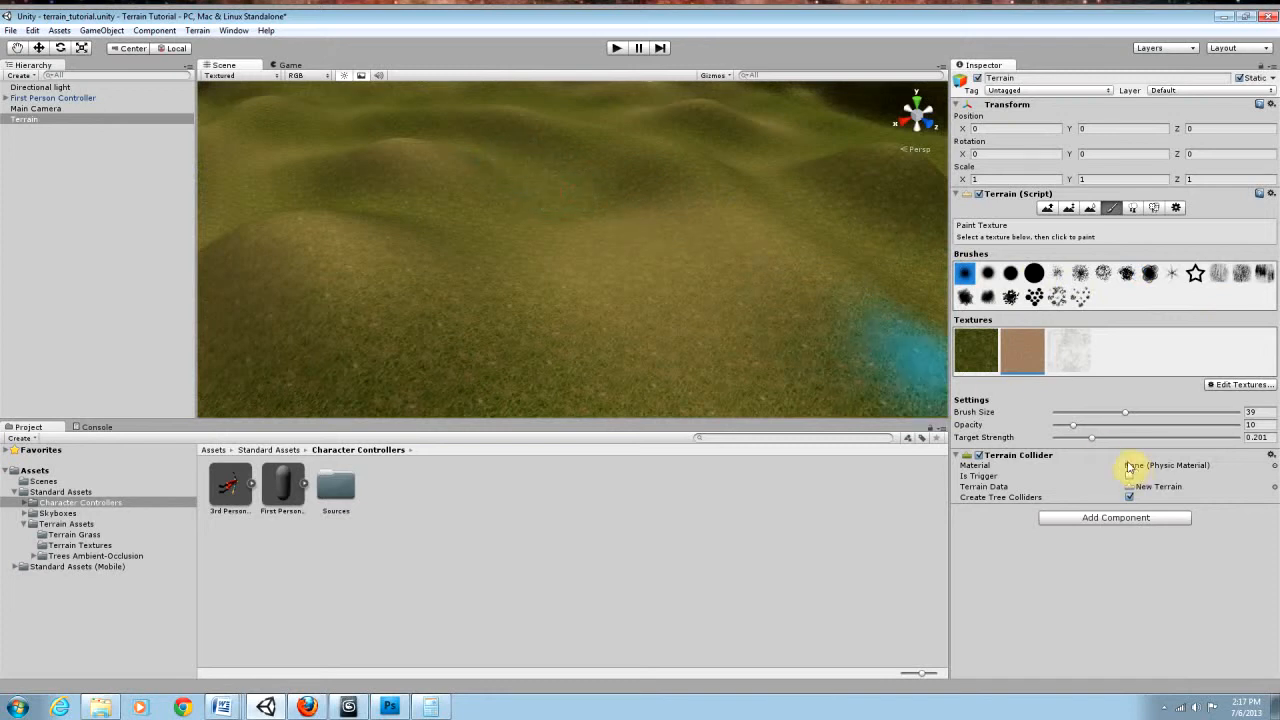
Step: Try dirt dabs on a hill at opacity 34 and target strength 0.398, then at 22 and 0.712, undoing the dabs
drag(1068, 426, 1128, 438)
click(515, 155)
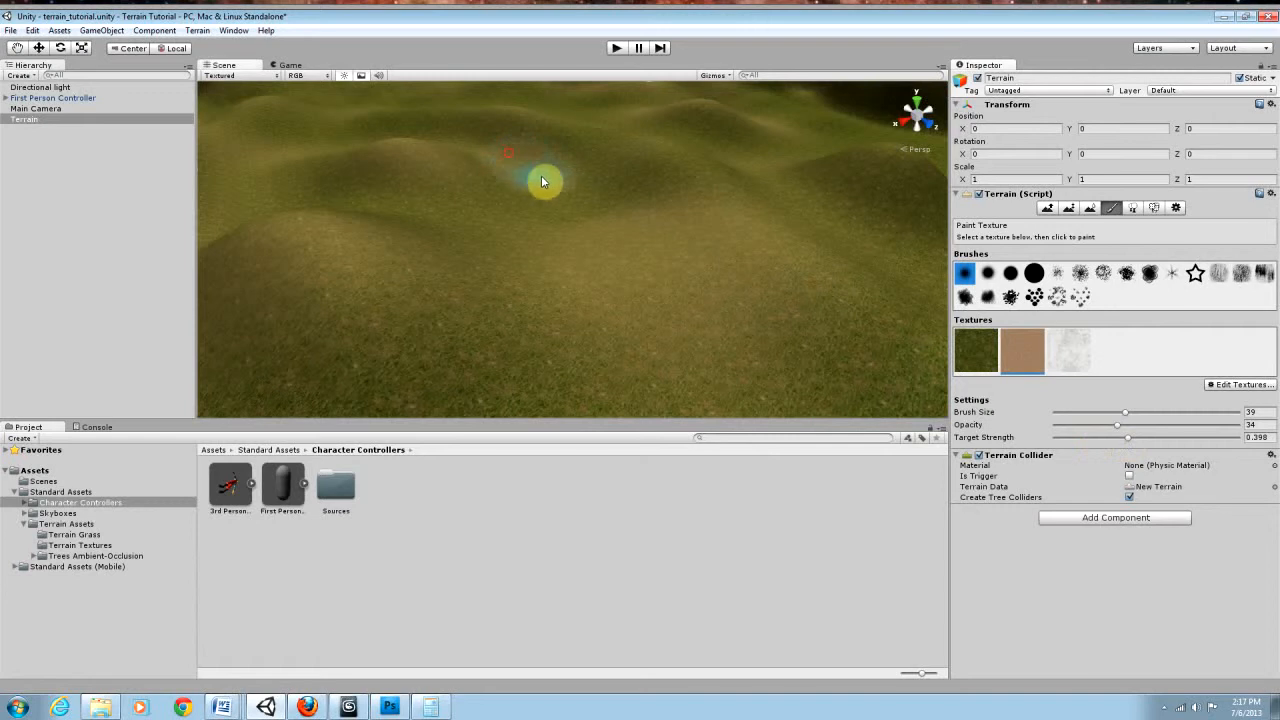
click(554, 192)
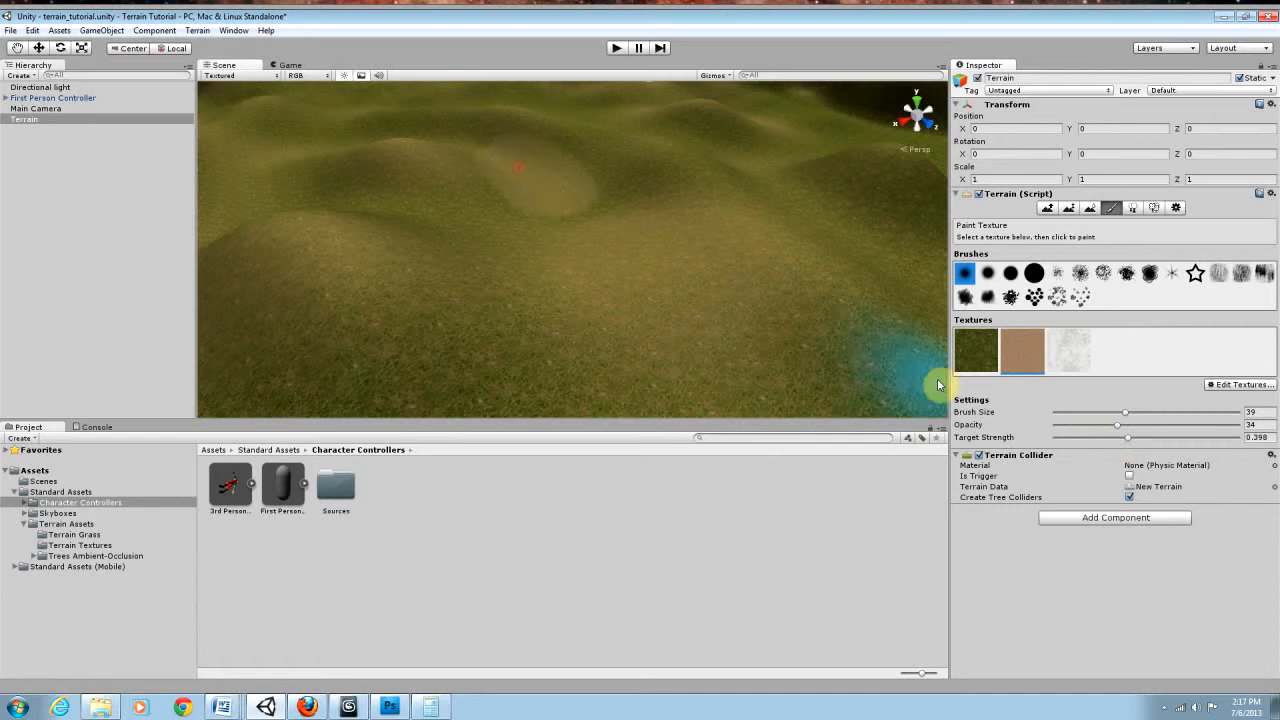
mouse_move(1137, 437)
mouse_down()
mouse_move(1183, 441)
mouse_move(1096, 425)
mouse_up()
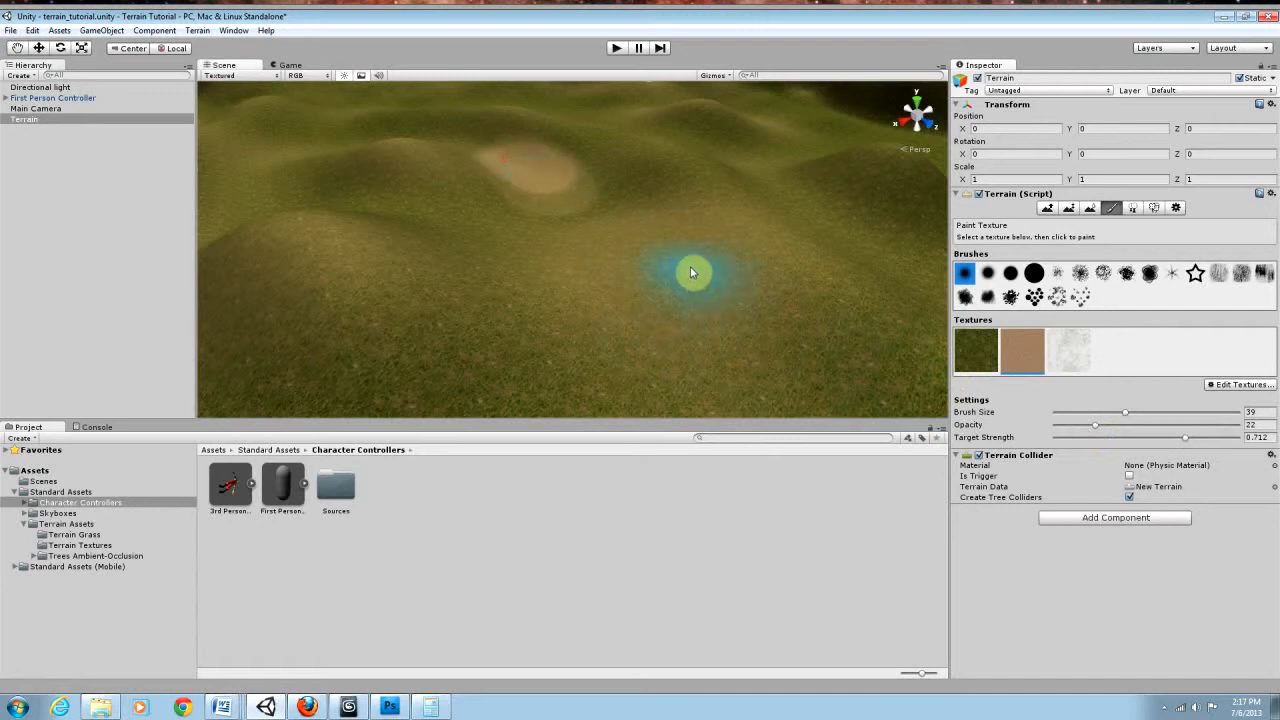
key(ctrl+z)
key(ctrl+z)
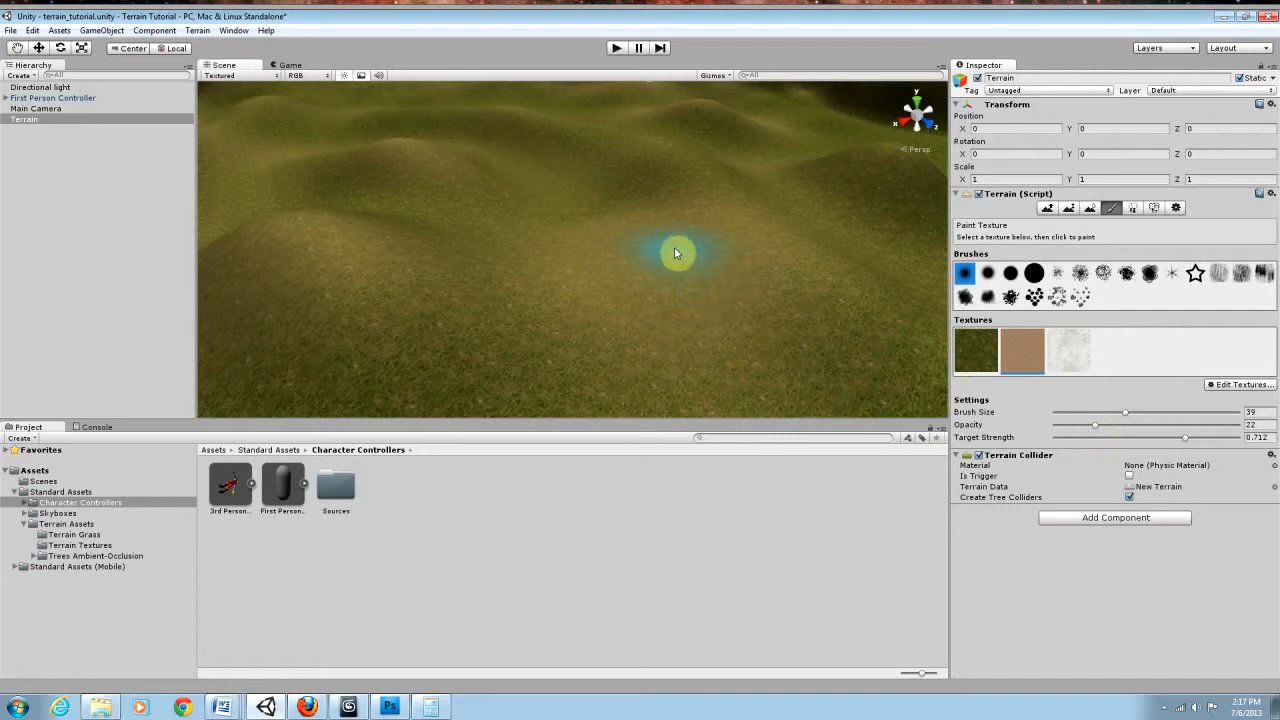
Step: Reduce the brush size to 24 and try out a dirt path stroke beside a small hill, undoing it
alt+drag(660, 243, 609, 251)
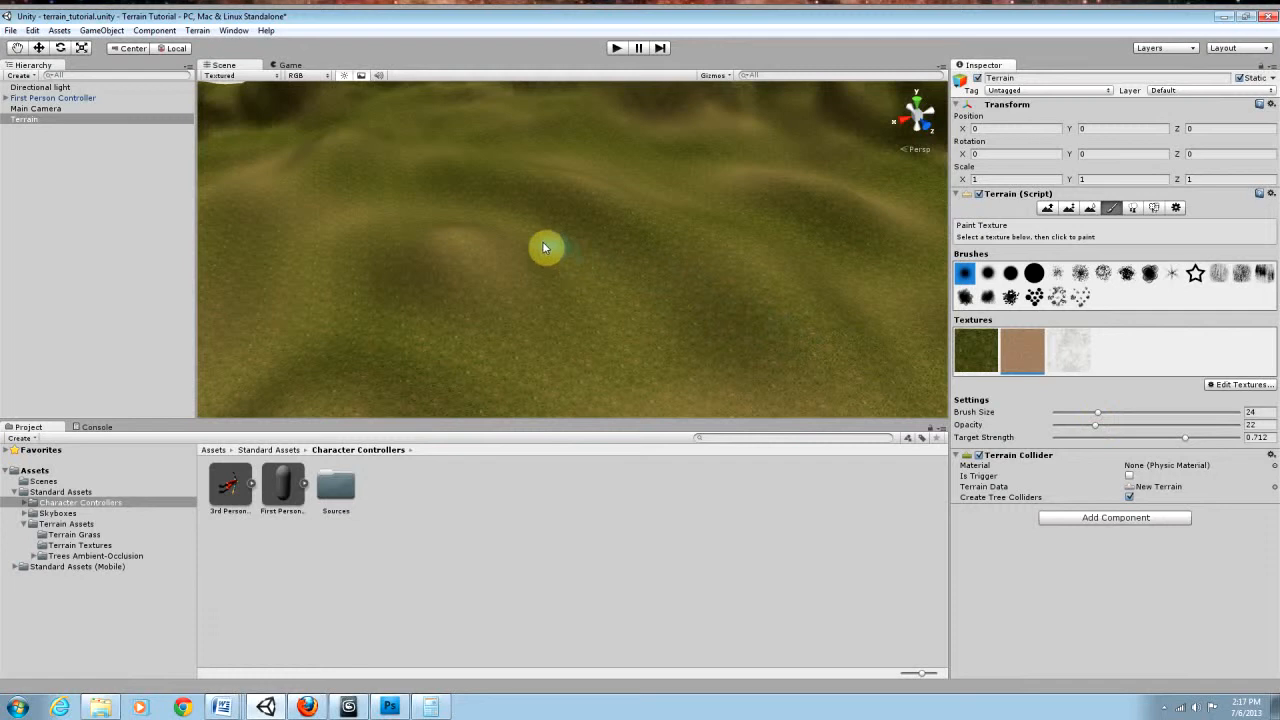
mouse_move(520, 224)
mouse_down()
mouse_move(574, 271)
mouse_move(601, 323)
mouse_up()
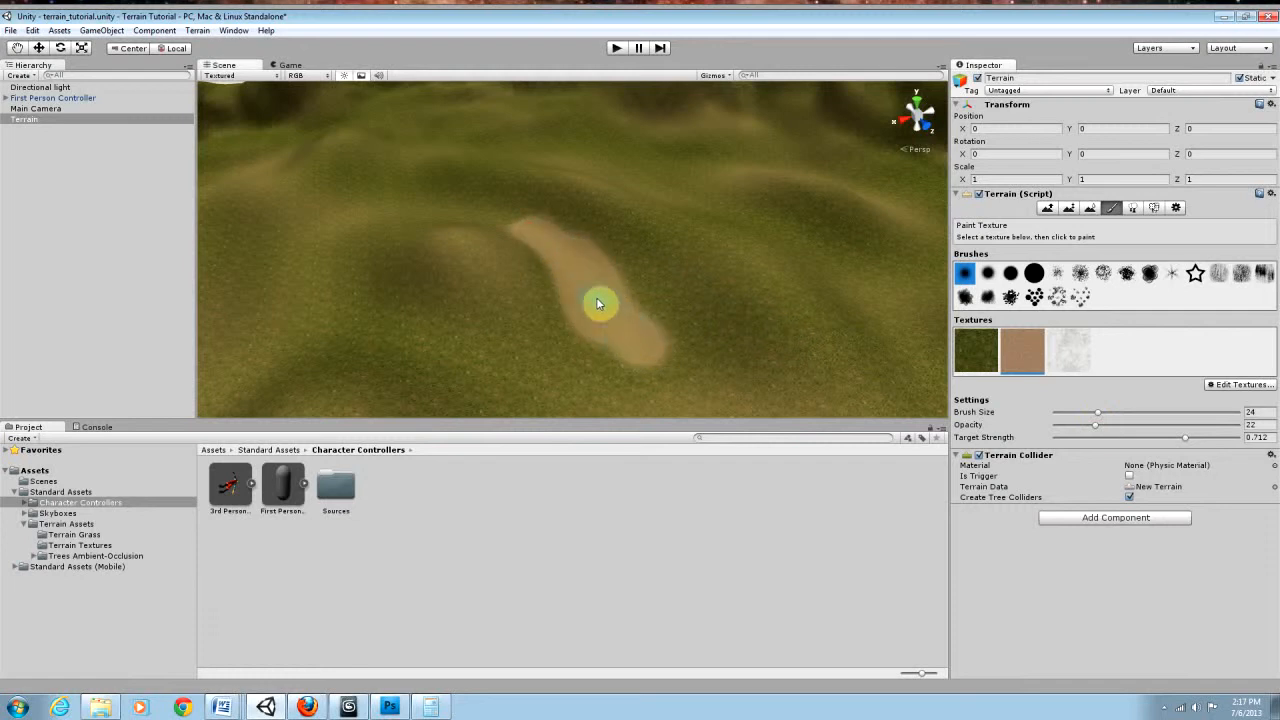
right_drag(604, 327, 605, 365)
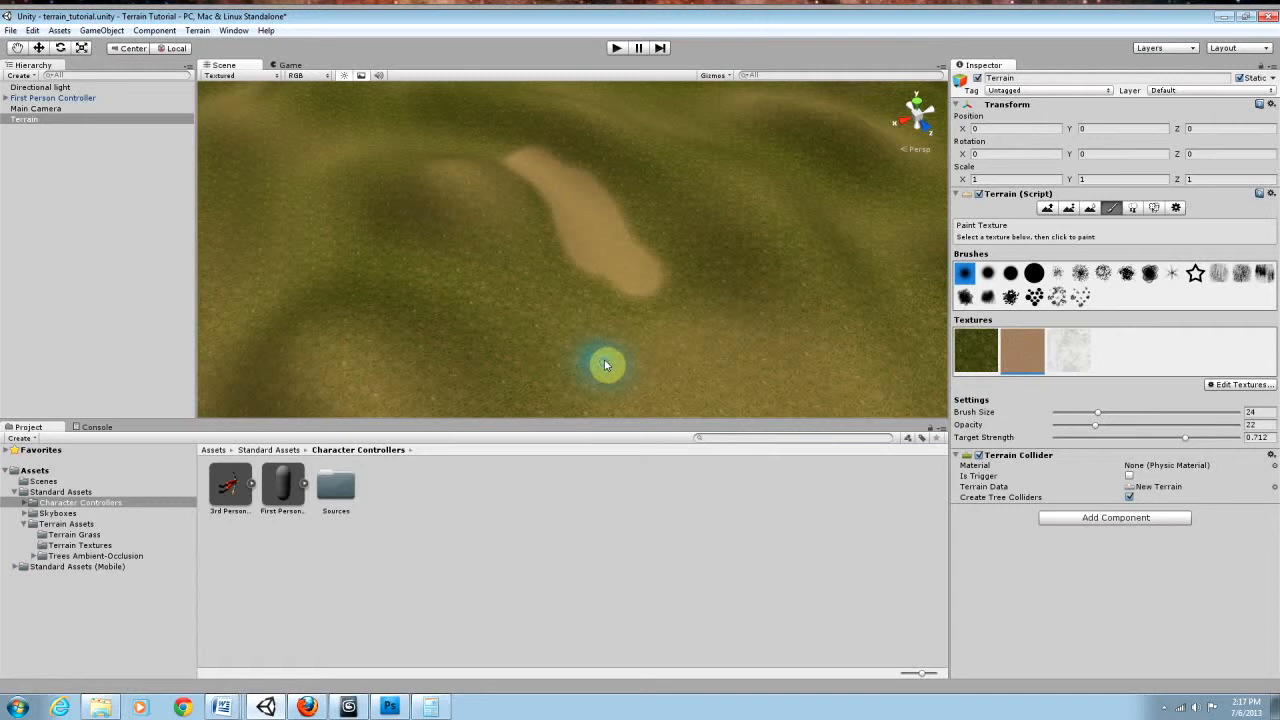
key(ctrl+z)
key(ctrl+z)
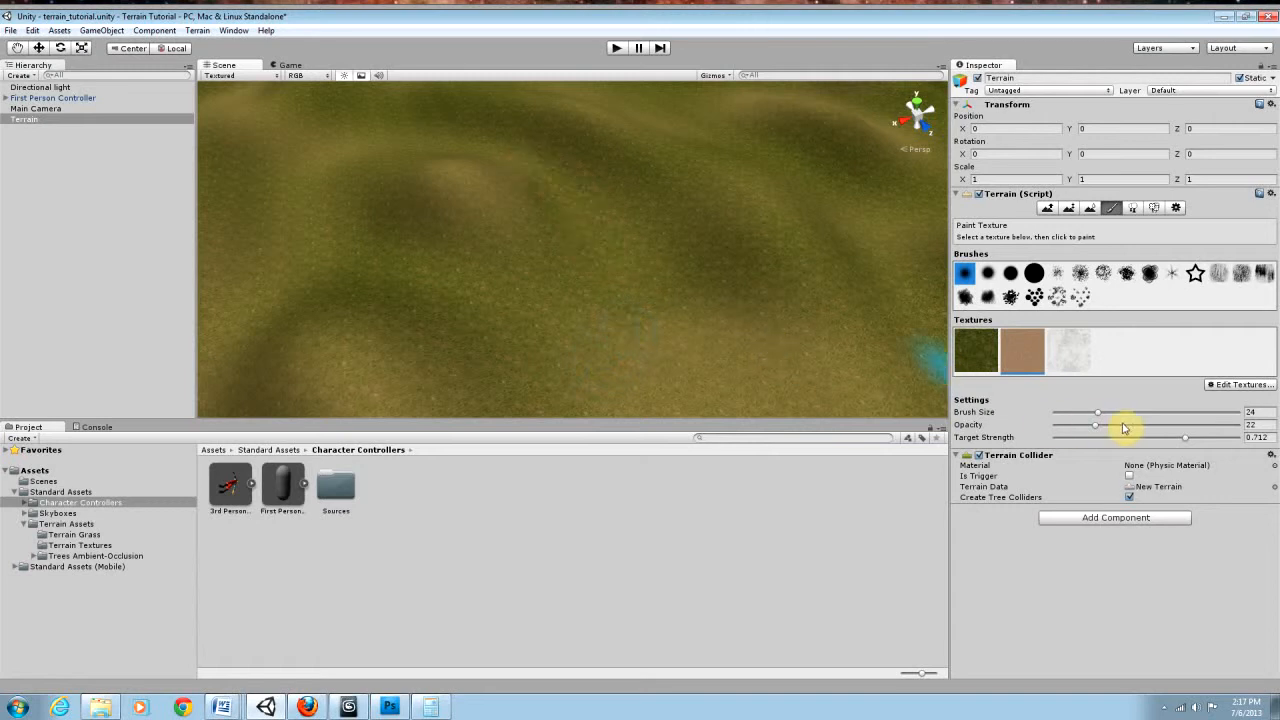
Step: Lower the brush opacity to 5 and paint a closed dirt path around the small hill in the valley
drag(1097, 432, 1063, 432)
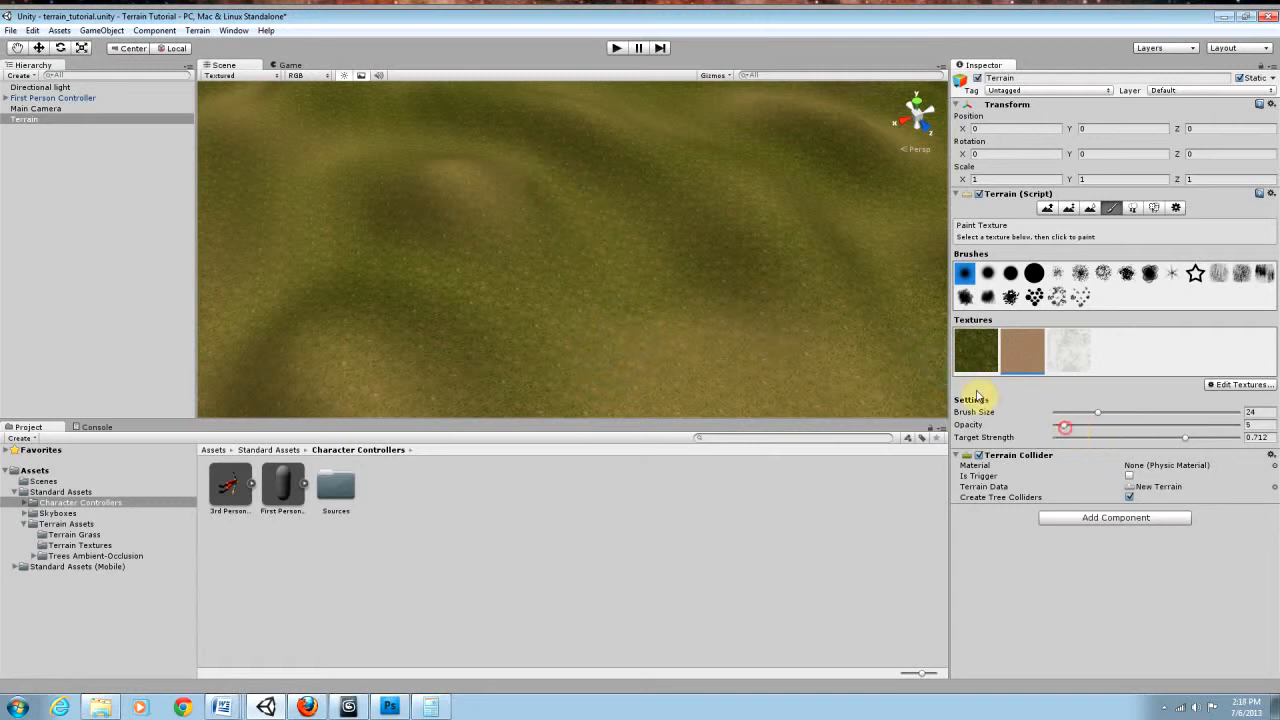
mouse_move(543, 179)
mouse_down()
mouse_move(551, 187)
mouse_move(538, 176)
mouse_up()
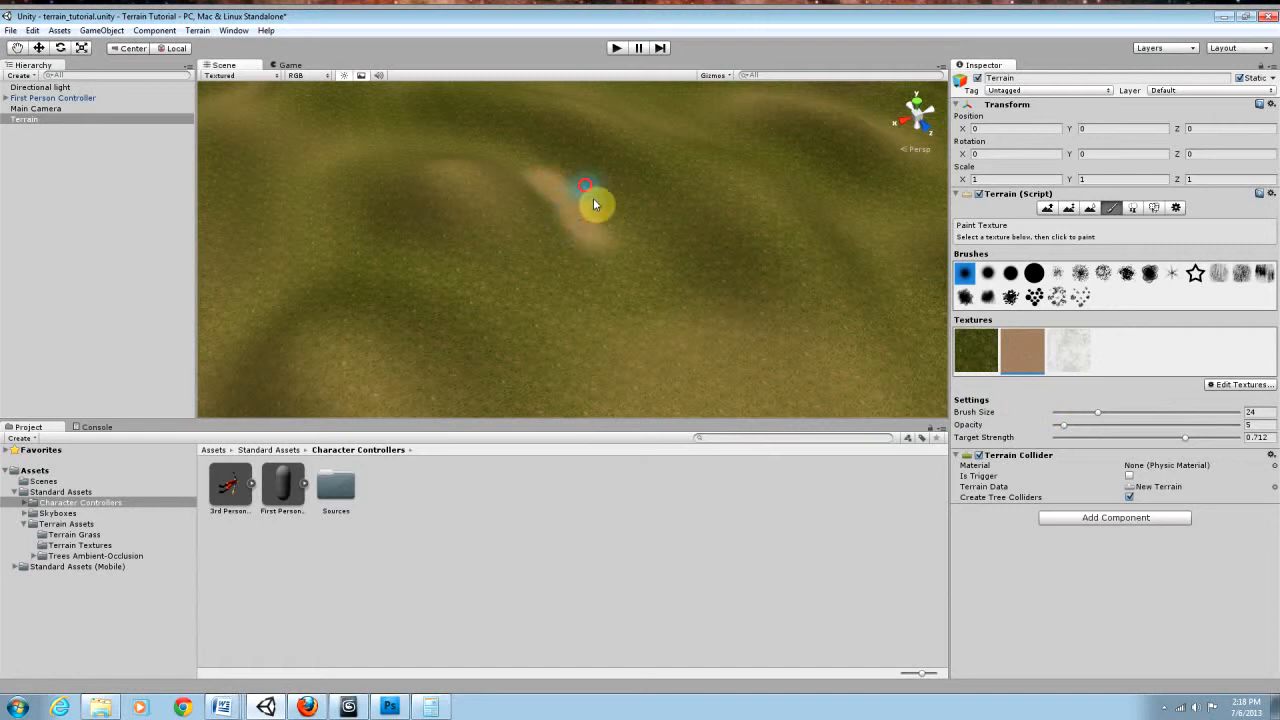
mouse_move(612, 270)
mouse_down()
mouse_move(585, 298)
mouse_move(390, 277)
mouse_move(588, 326)
mouse_move(471, 313)
mouse_move(584, 307)
mouse_move(647, 252)
mouse_up()
drag(595, 204, 517, 156)
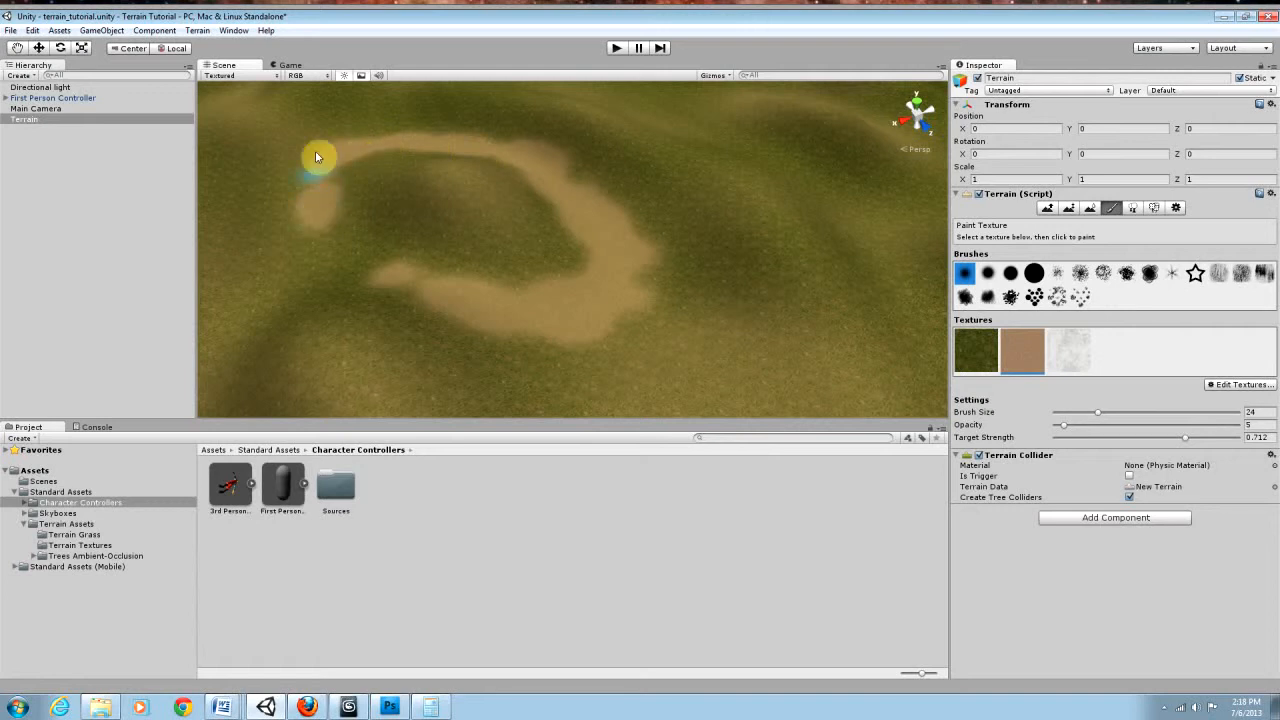
drag(314, 197, 339, 245)
mouse_move(394, 288)
right_down()
mouse_move(314, 271)
mouse_move(366, 266)
right_up()
Step: Paint a straight dirt path leading away from the loop between the hills, and smooth out its junction
mouse_move(488, 252)
mouse_down()
mouse_move(514, 249)
mouse_move(491, 237)
mouse_move(395, 259)
mouse_move(508, 262)
mouse_up()
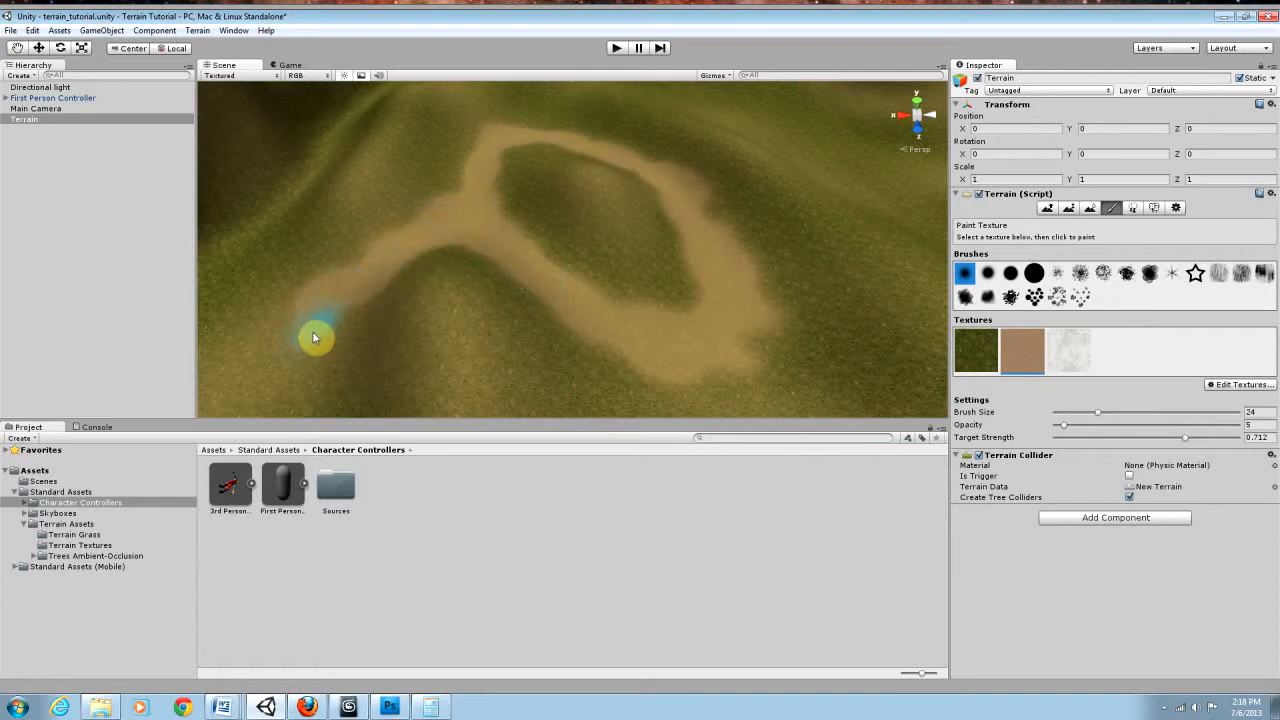
right_drag(343, 320, 490, 304)
drag(418, 234, 427, 214)
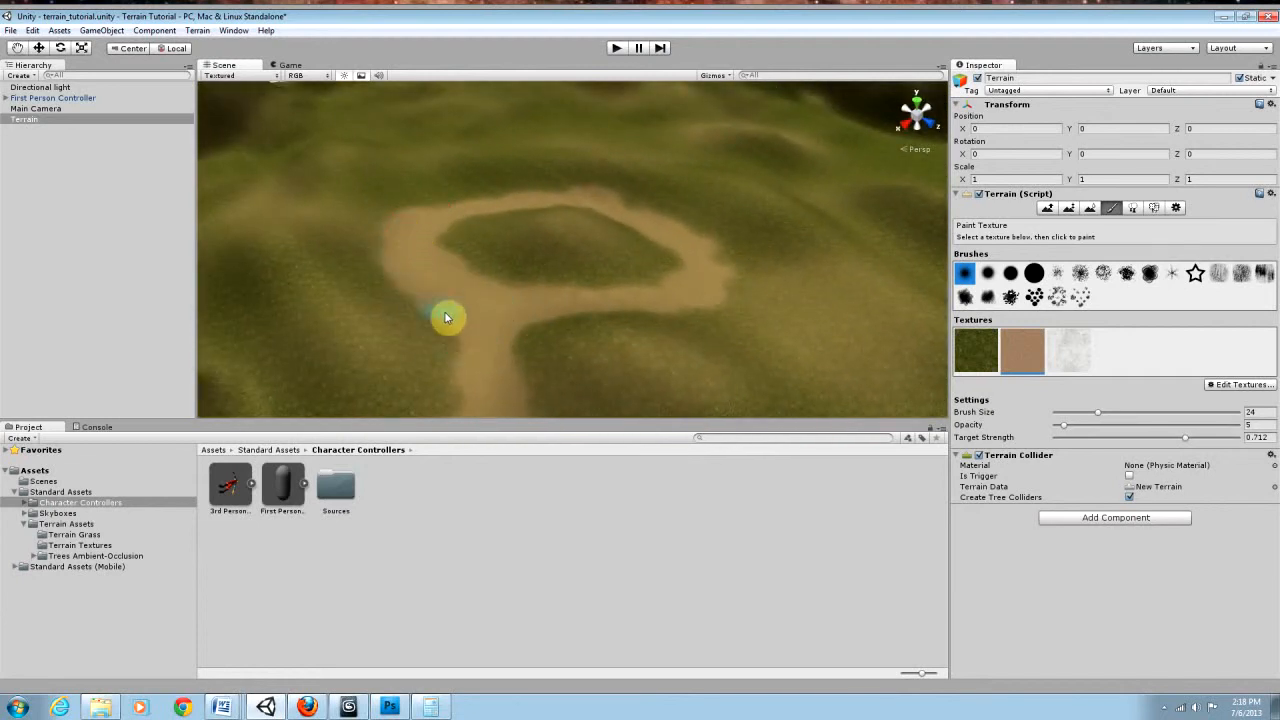
alt+drag(497, 343, 518, 369)
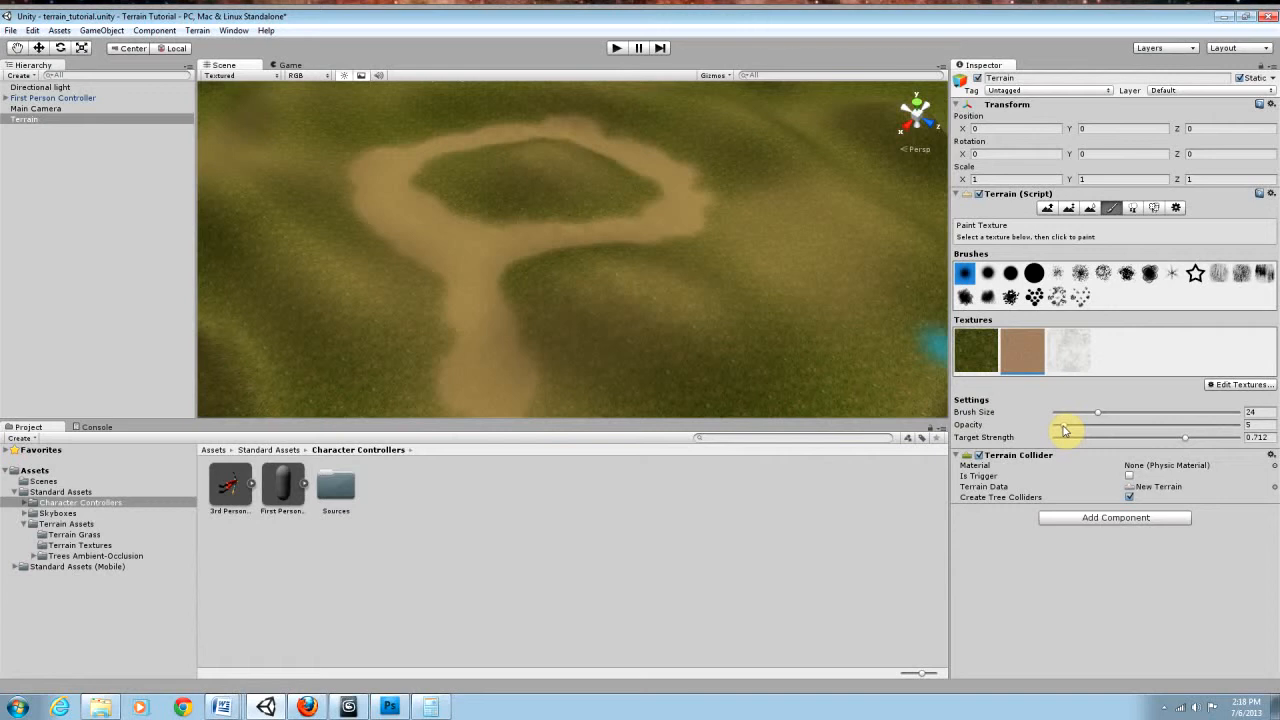
Step: Try target strengths of 0.153 and 0.241 and an opacity of 12 for the dirt brush beside the loop
drag(1186, 437, 1083, 438)
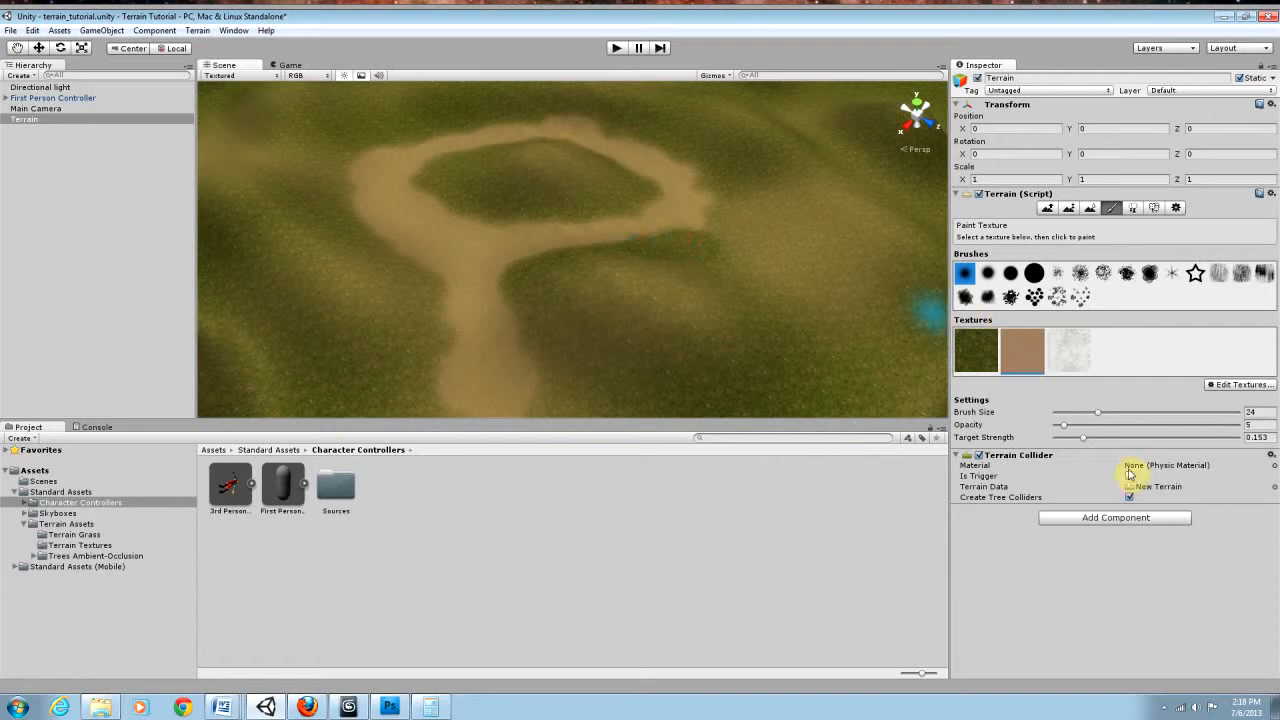
drag(1088, 443, 1102, 440)
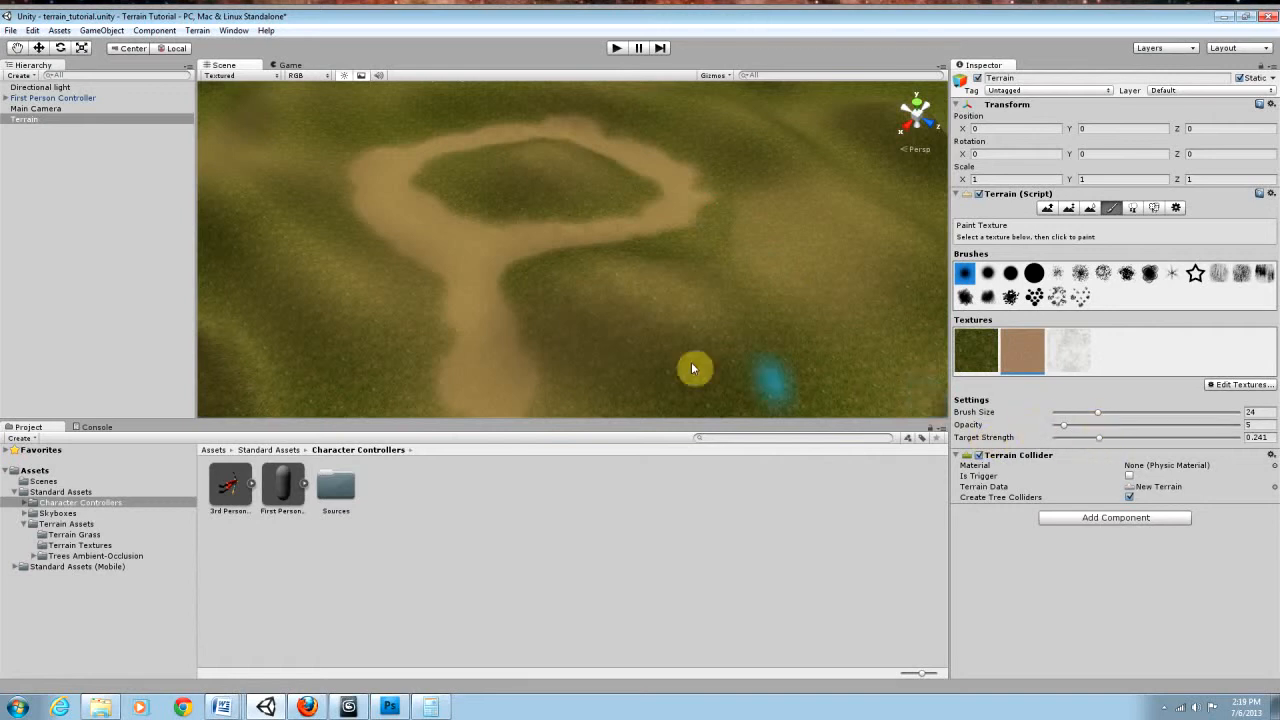
alt+drag(686, 337, 808, 309)
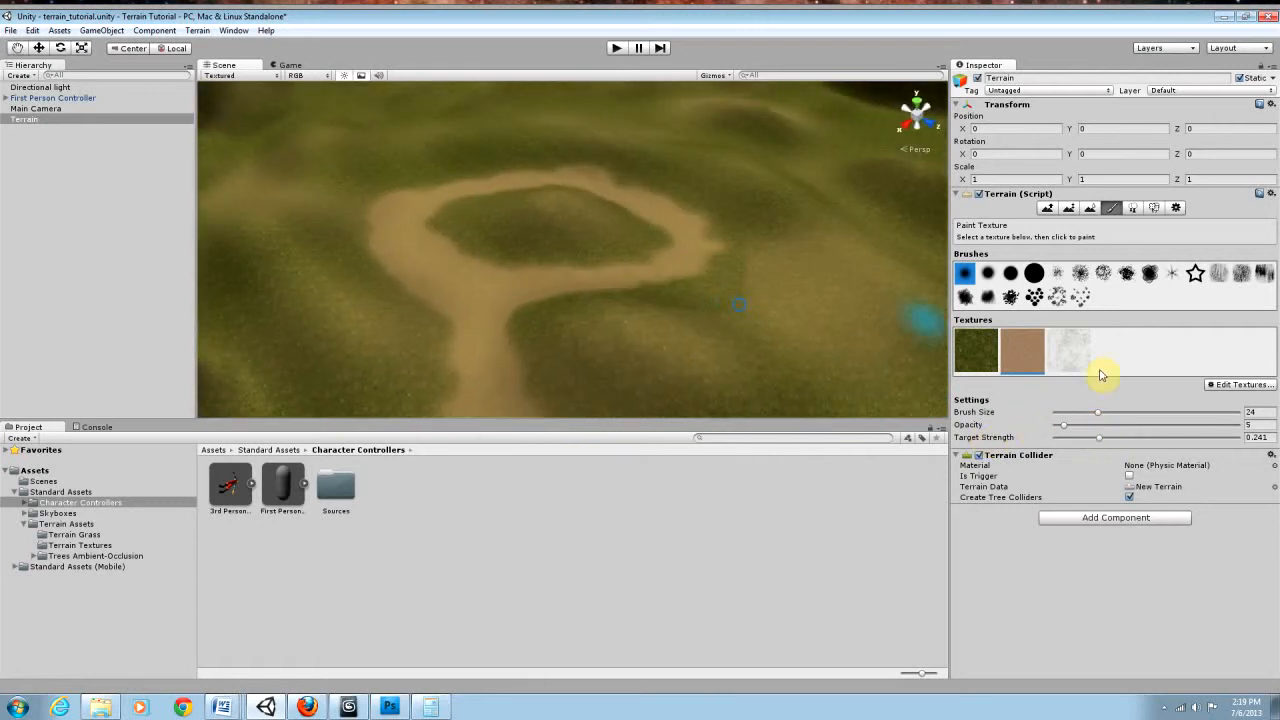
drag(1062, 427, 1074, 425)
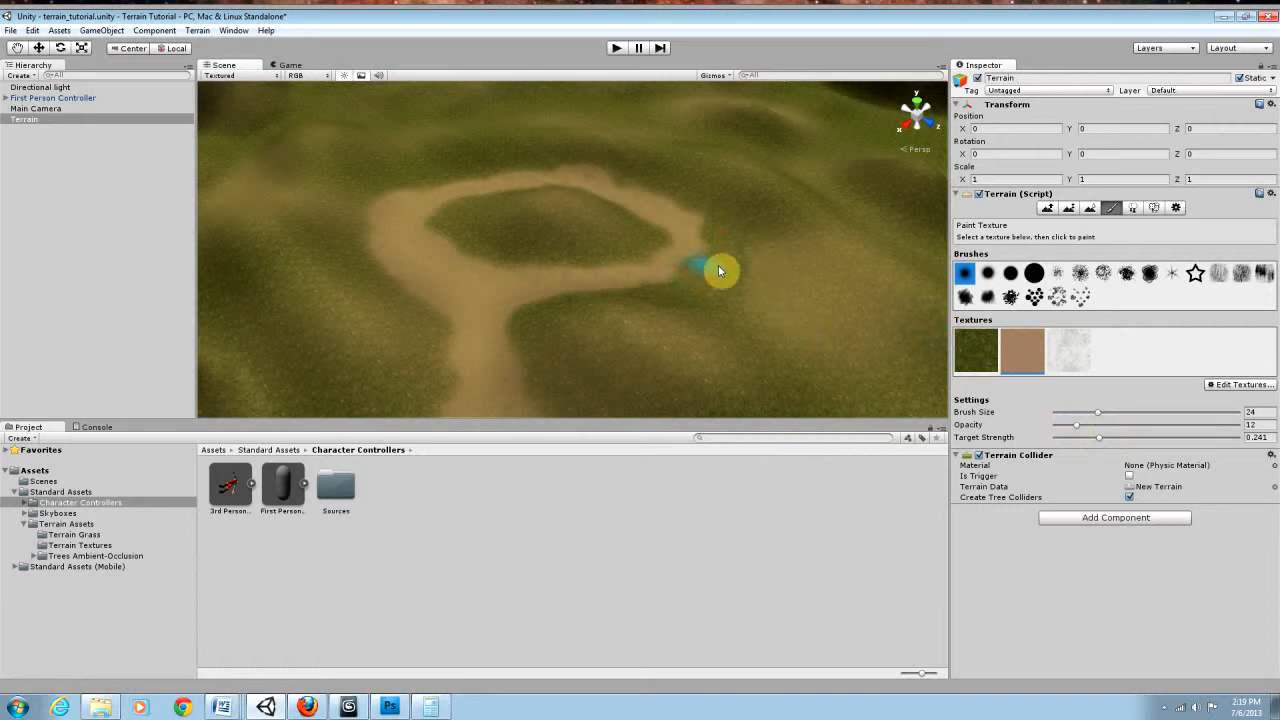
Step: Raise the brush opacity to 40 and target strength to 0.668, and widen and even out the dirt loop
drag(1077, 427, 1178, 447)
mouse_move(700, 277)
mouse_down()
mouse_move(689, 271)
mouse_move(705, 224)
mouse_up()
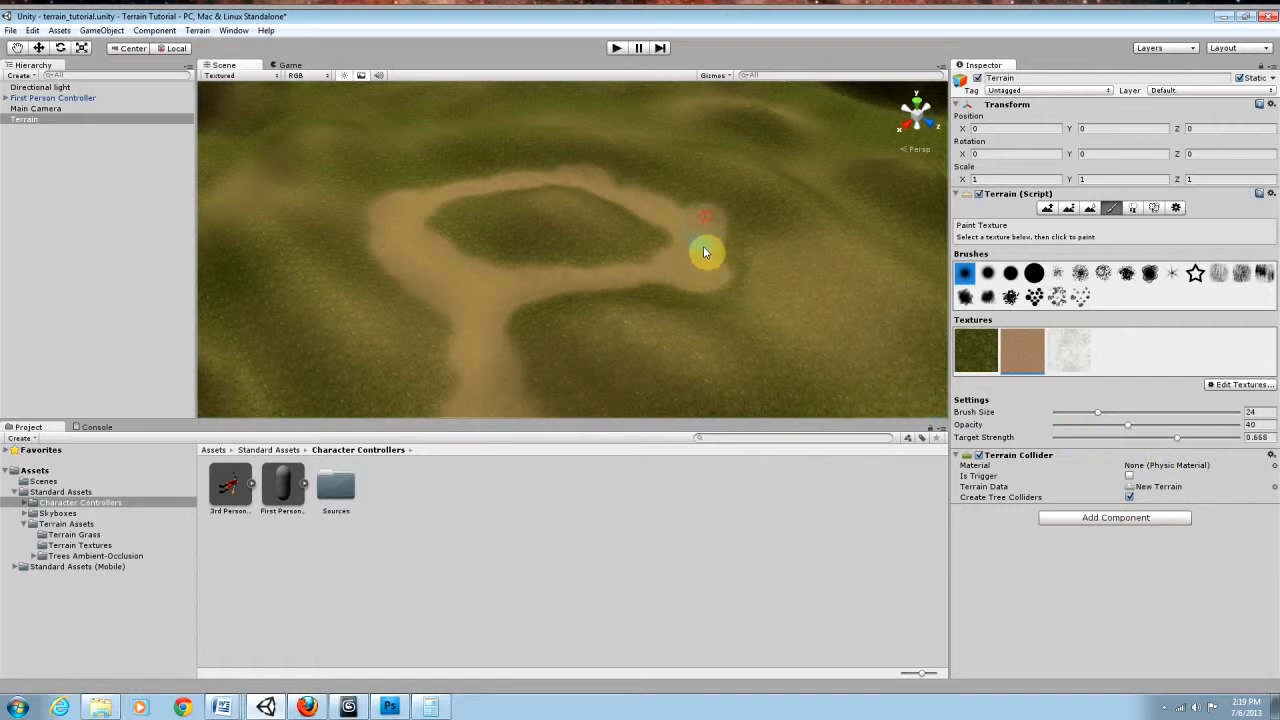
right_drag(691, 277, 655, 271)
mouse_move(710, 253)
mouse_down()
mouse_move(763, 243)
mouse_move(658, 292)
mouse_up()
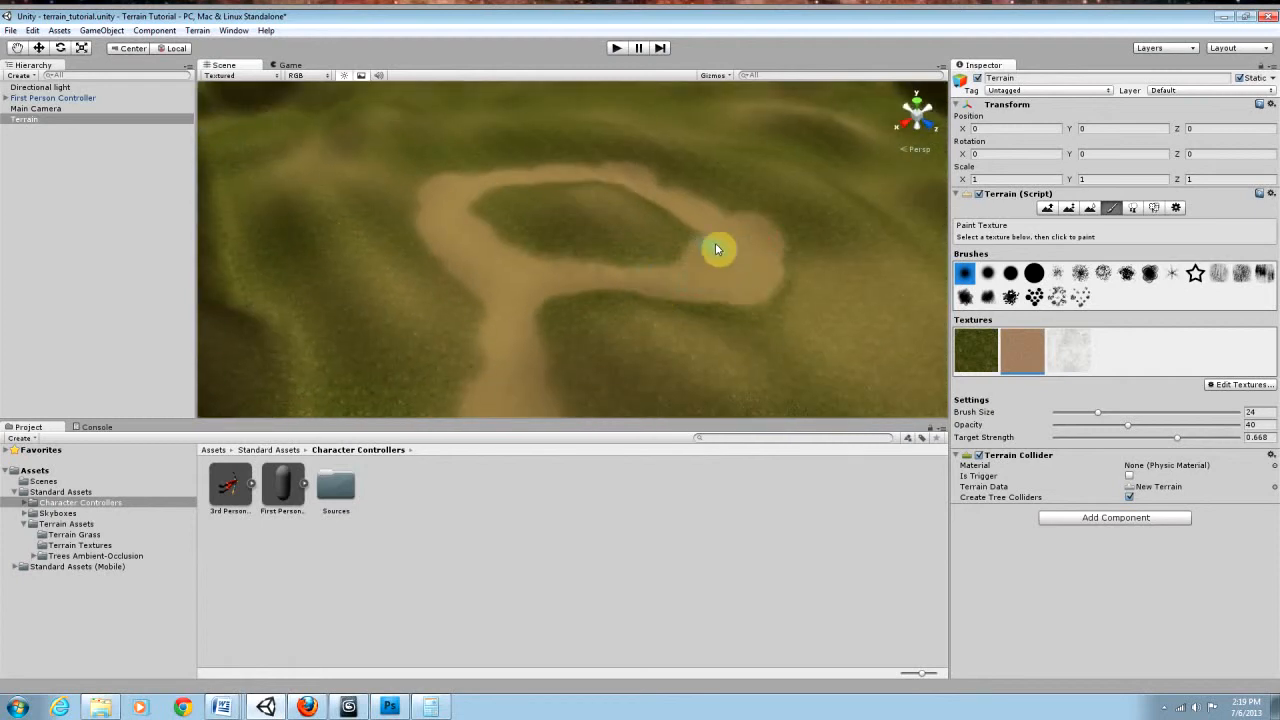
drag(675, 204, 717, 215)
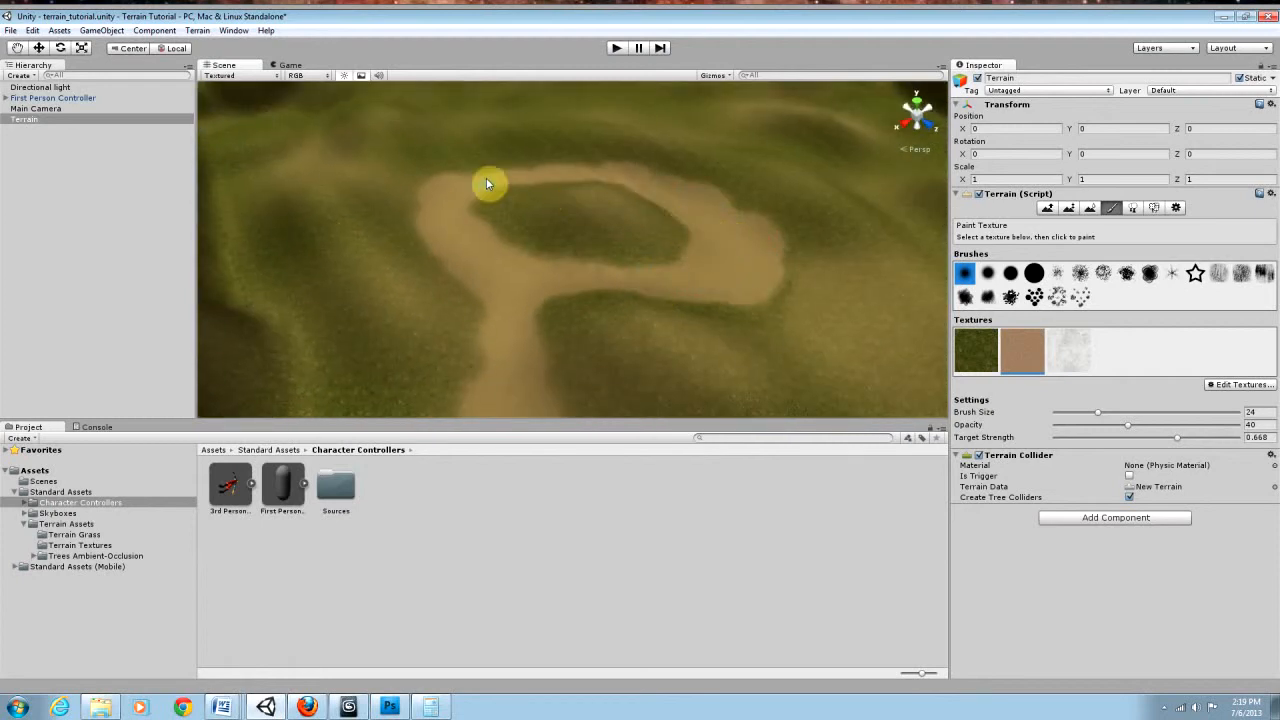
drag(467, 185, 583, 166)
Step: Try to paint a dirt branch from the loop's far corner toward the valley's edge, and undo it
mouse_move(668, 246)
right_down()
mouse_move(610, 281)
mouse_move(649, 223)
mouse_move(626, 224)
right_up()
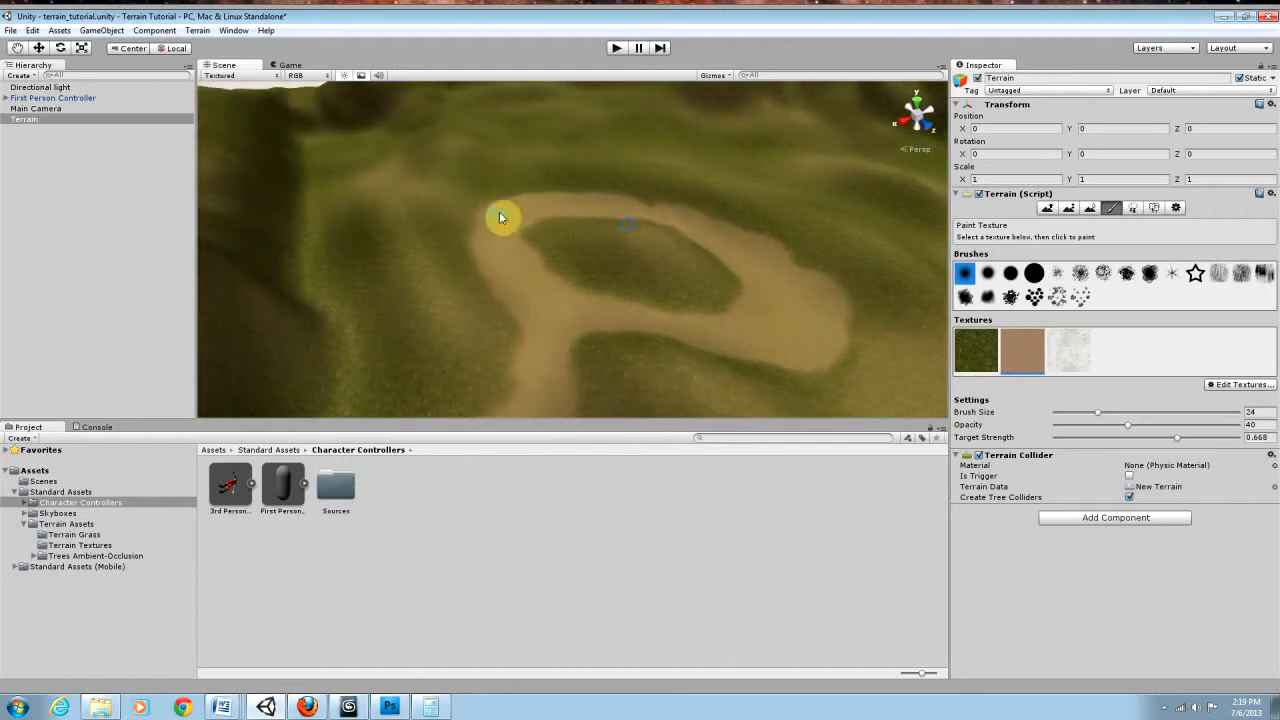
drag(488, 217, 399, 184)
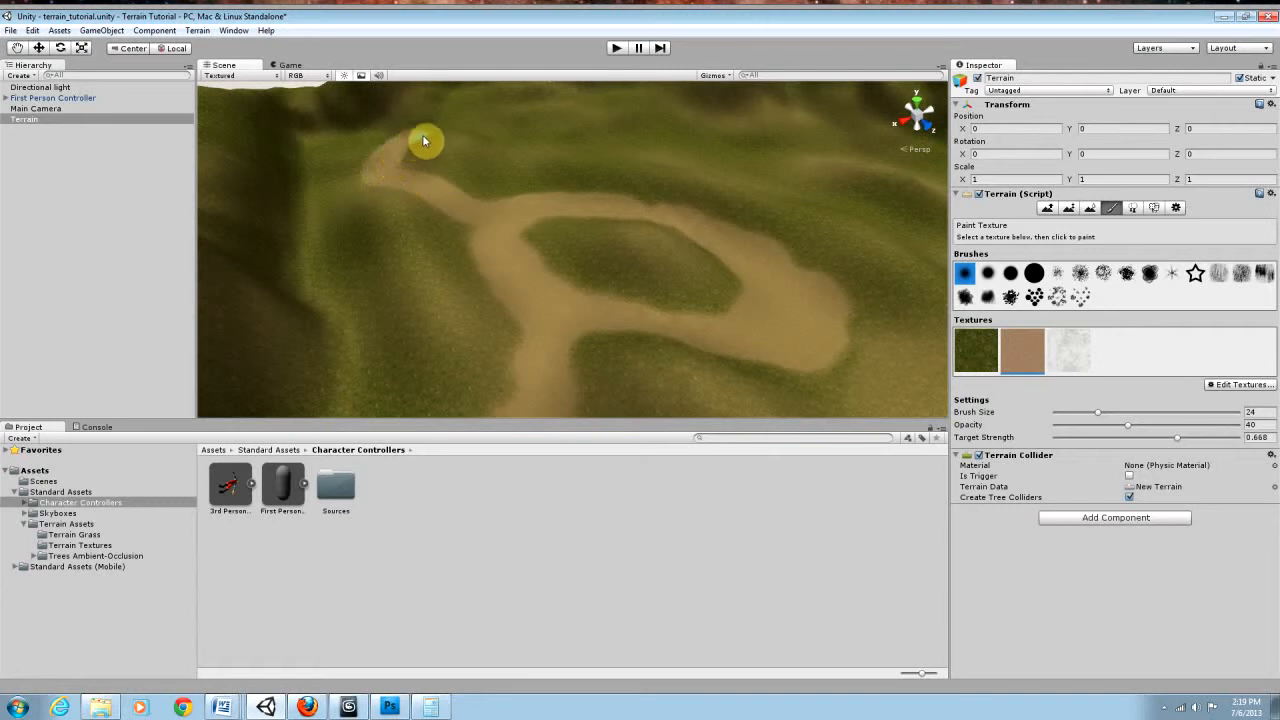
right_drag(476, 147, 477, 139)
key(ctrl+z)
Step: Paint a second dirt path from the loop, winding around the neighbouring hill and on toward the far mountain
mouse_move(510, 248)
right_down()
mouse_move(506, 234)
mouse_move(494, 240)
mouse_move(497, 257)
right_up()
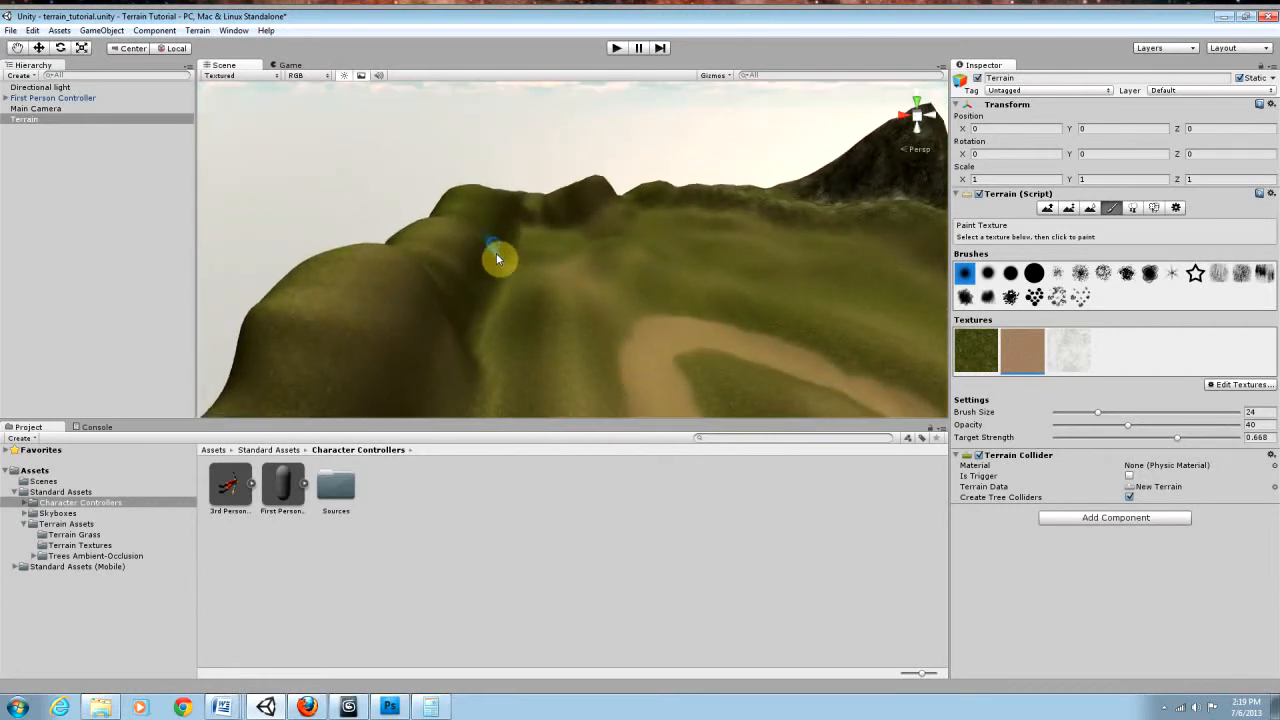
middle_drag(528, 277, 511, 239)
mouse_move(668, 240)
middle_down()
mouse_move(771, 246)
mouse_move(691, 423)
middle_up()
alt+drag(677, 351, 858, 368)
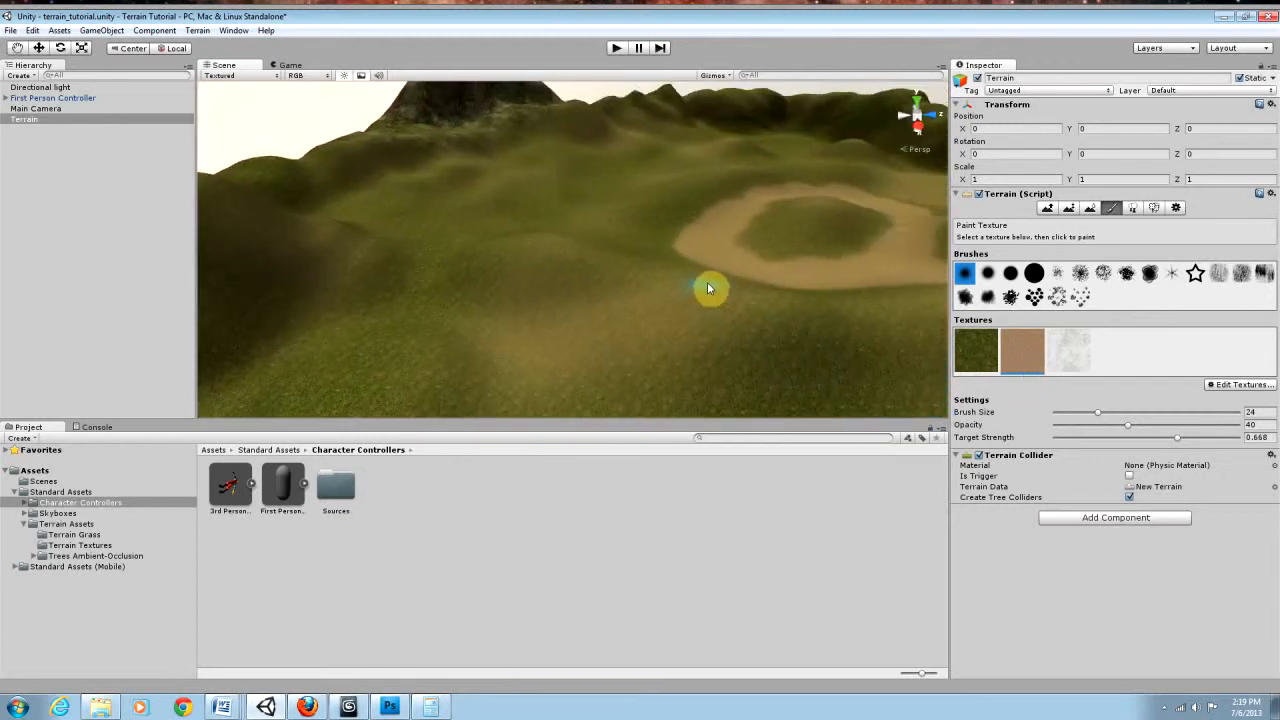
drag(708, 289, 546, 320)
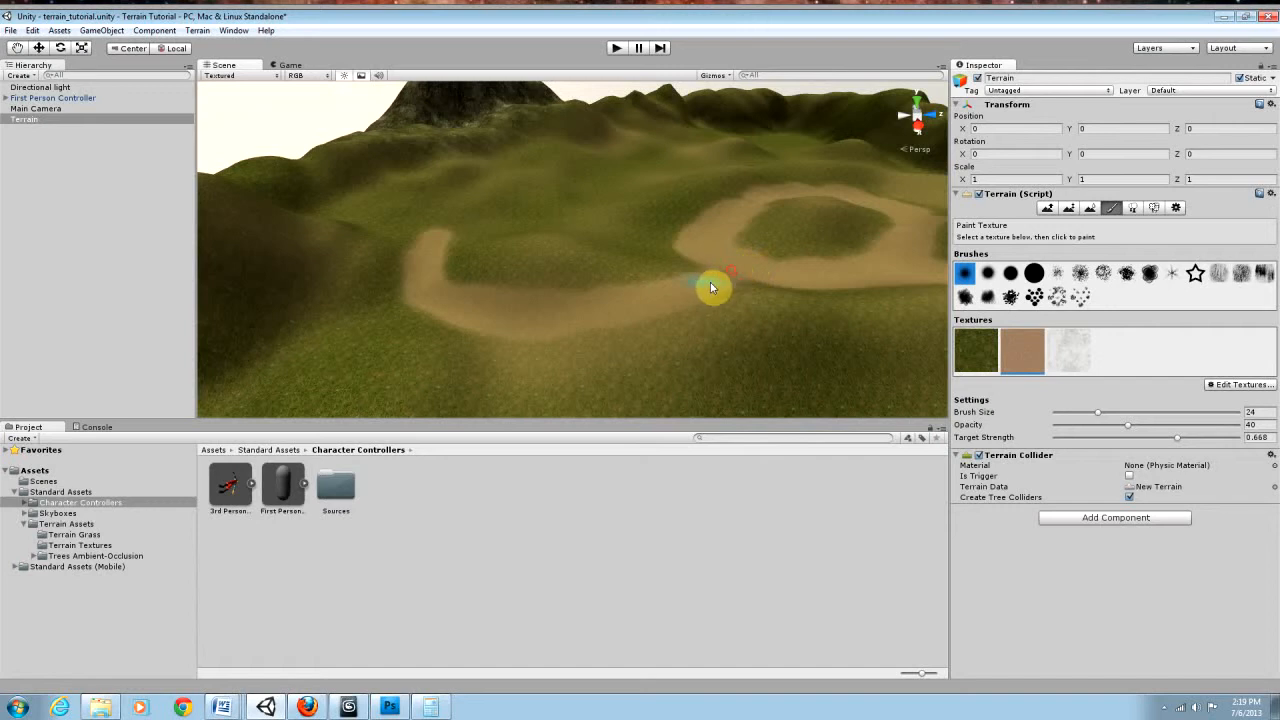
alt+drag(786, 276, 626, 268)
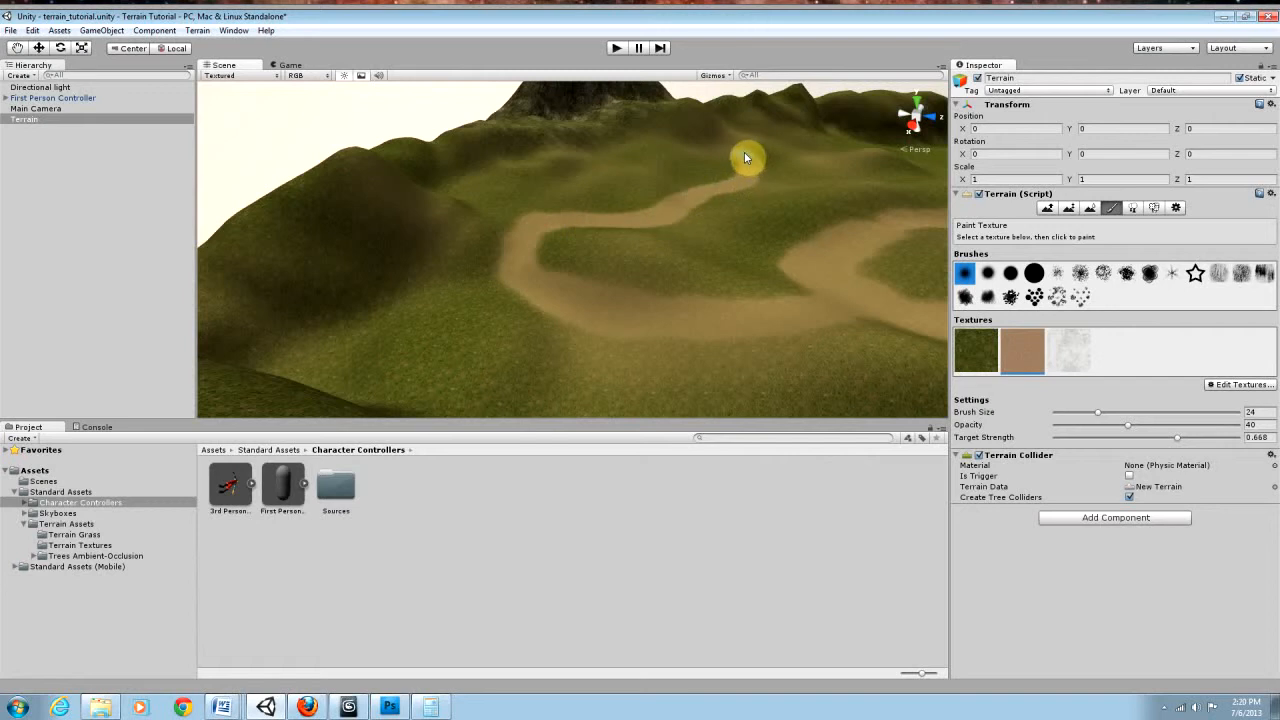
Step: Undo the last dirt stroke and fork the path, with one arm toward the mountain and one across the far valley
alt+drag(701, 258, 930, 288)
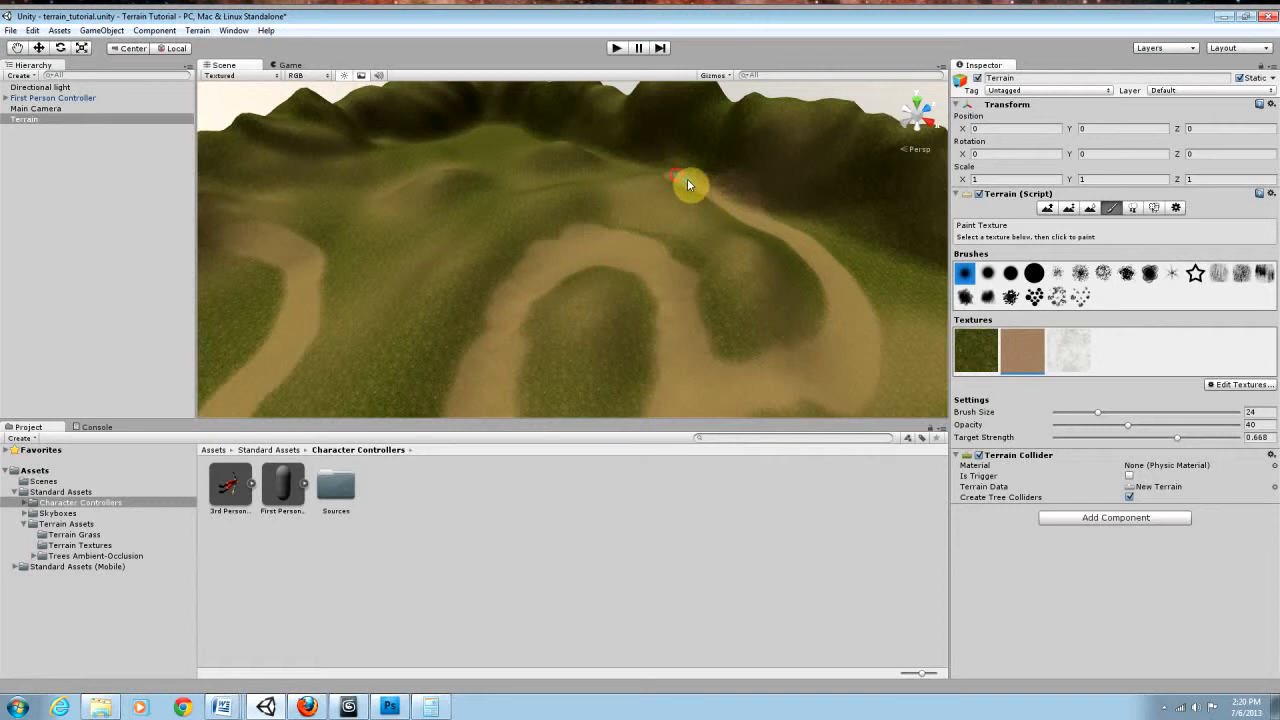
key(ctrl+z)
alt+drag(858, 281, 690, 316)
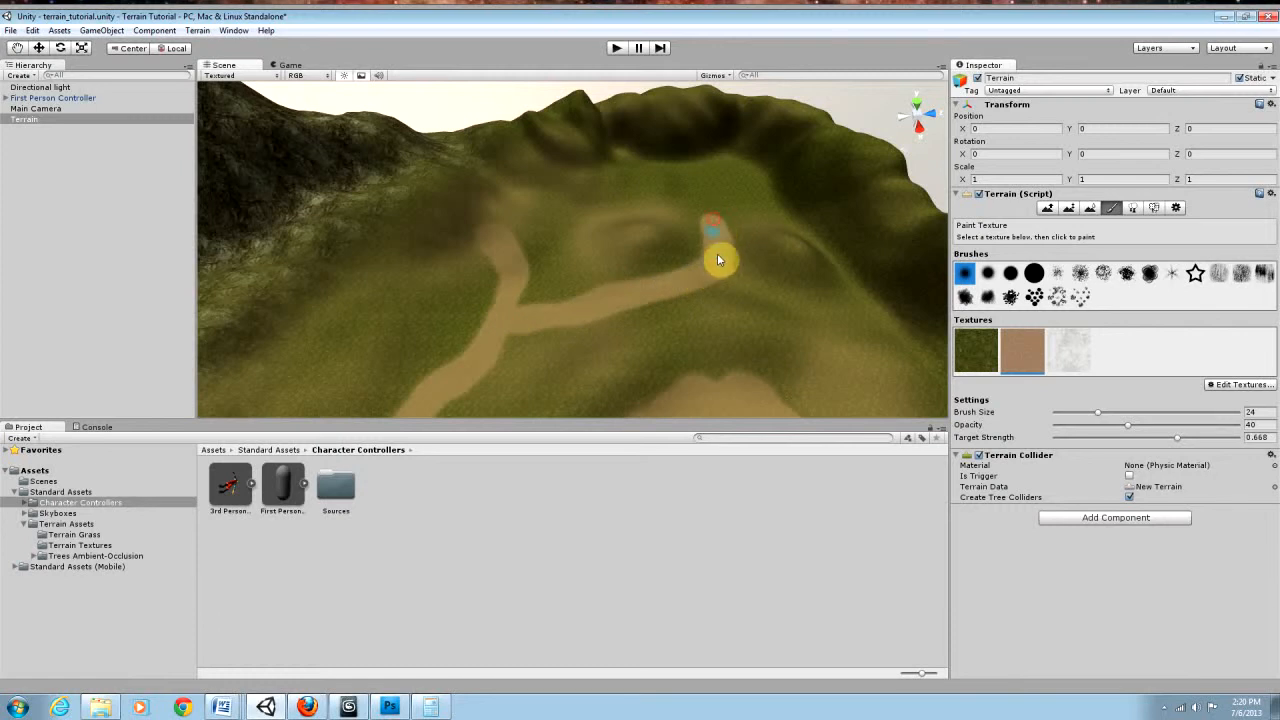
alt+drag(715, 266, 744, 236)
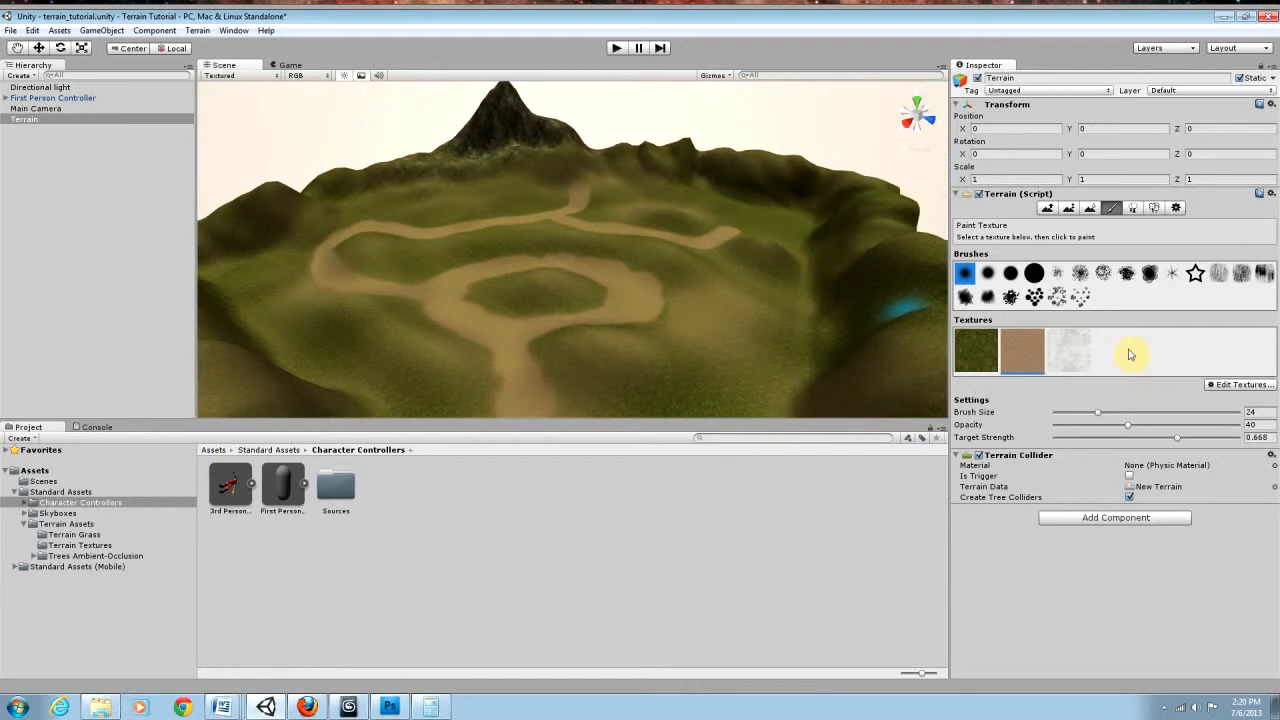
Step: Switch the terrain to tree placement with the palm, with brush size 31.3 and tree density 31
click(1134, 209)
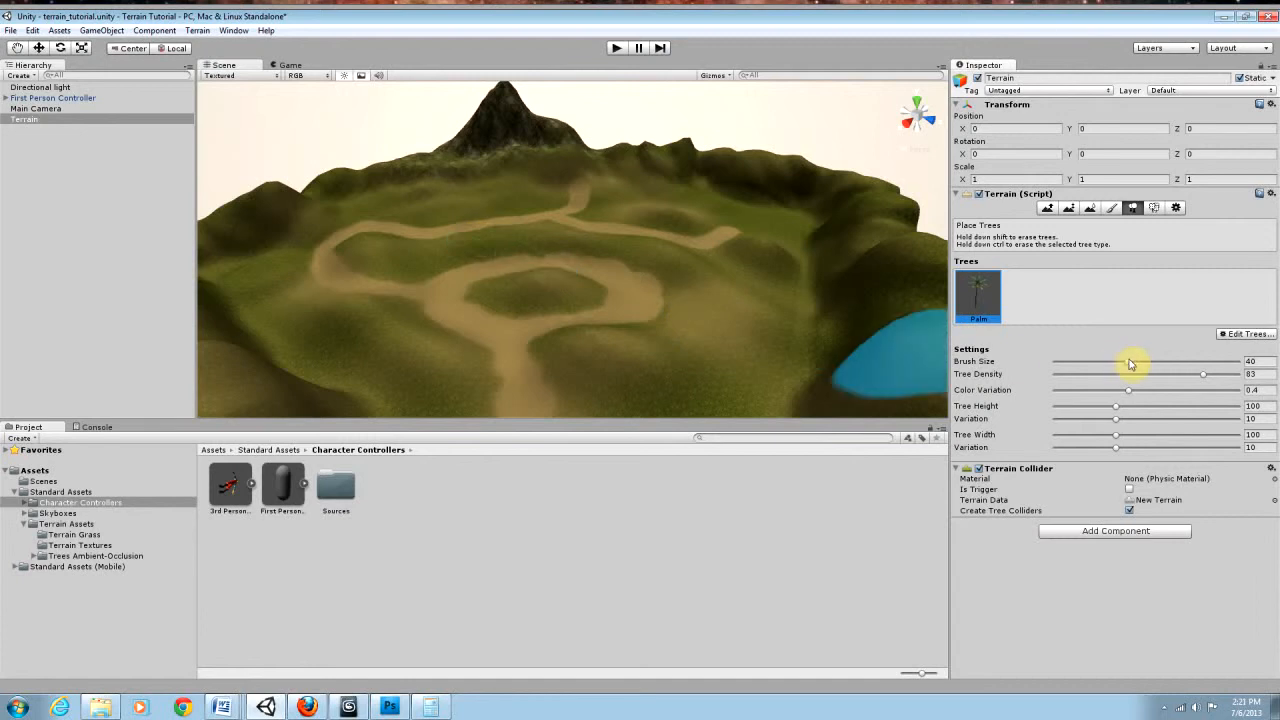
drag(1128, 363, 1085, 363)
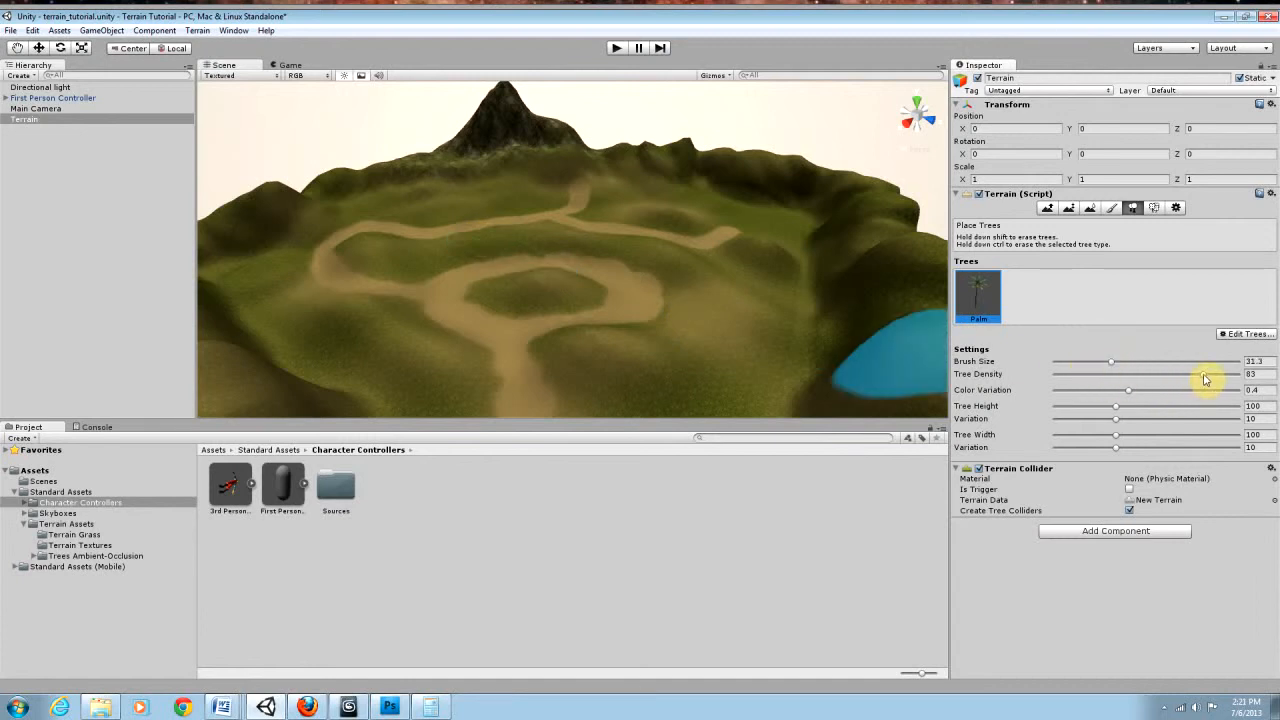
drag(1196, 378, 1113, 383)
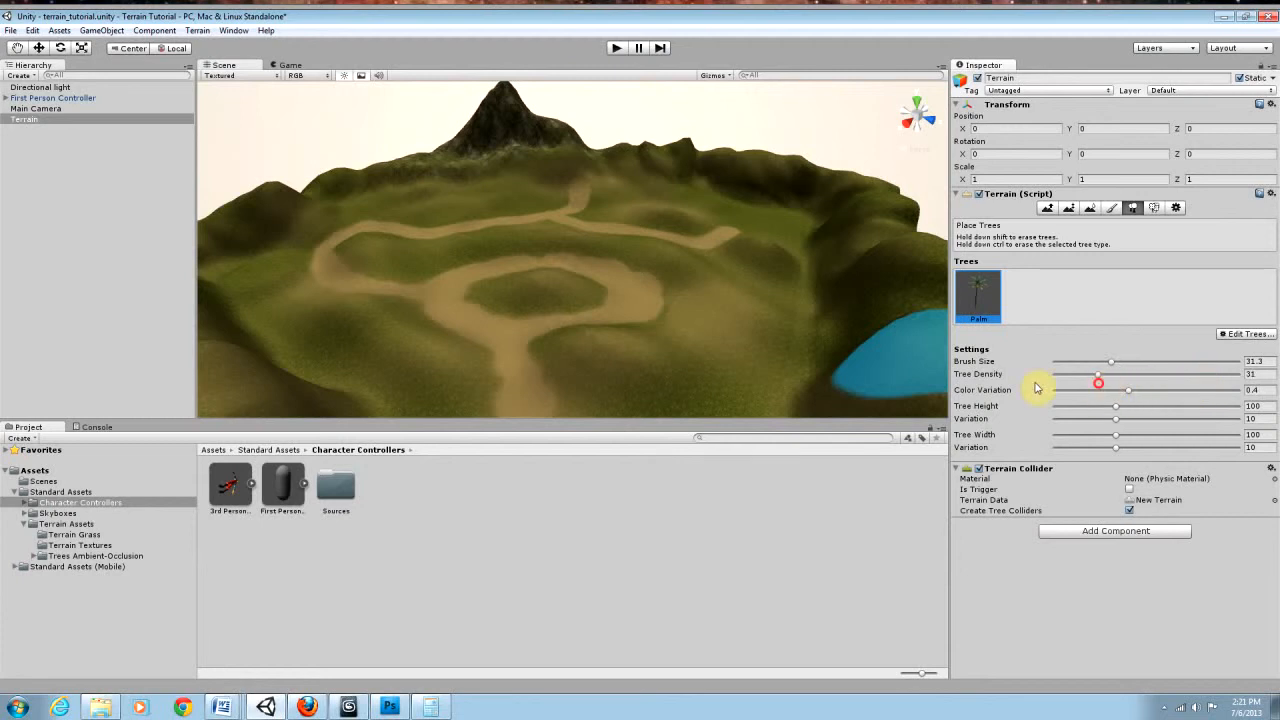
Step: Try palm clumps beside the dirt loop at tree densities 31 and 80, and undo them
drag(675, 340, 735, 338)
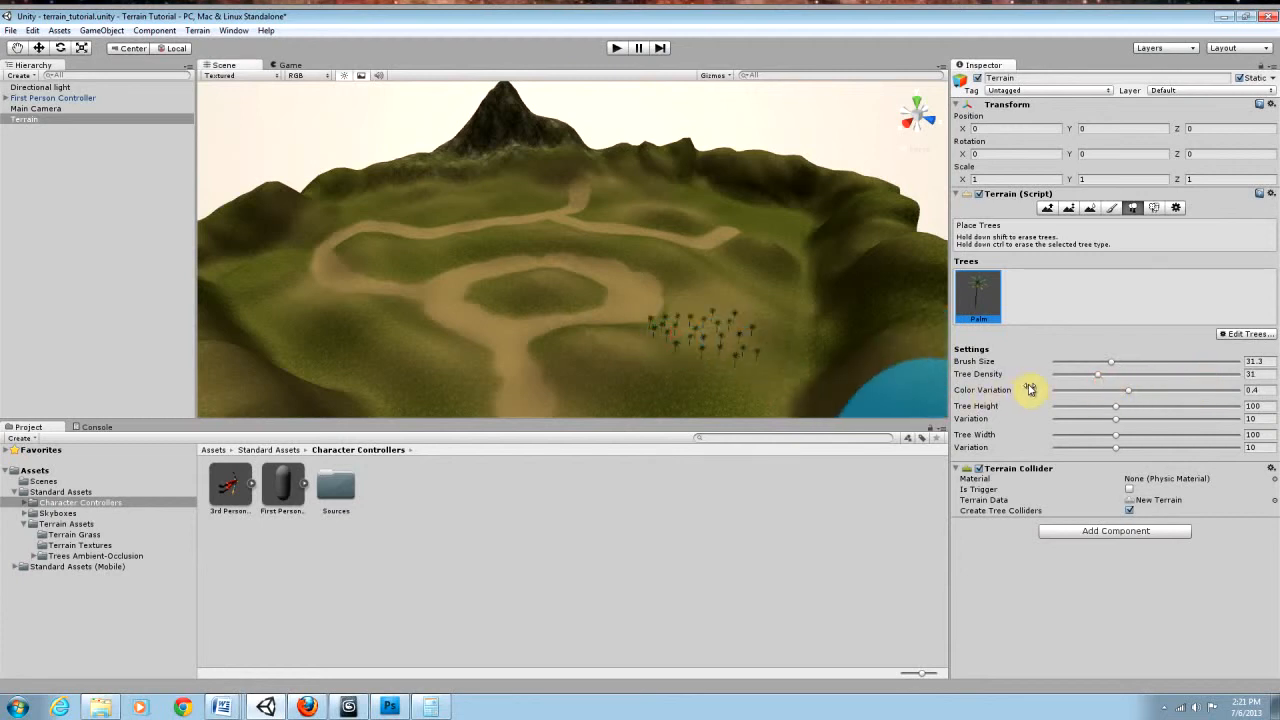
drag(1099, 378, 1197, 374)
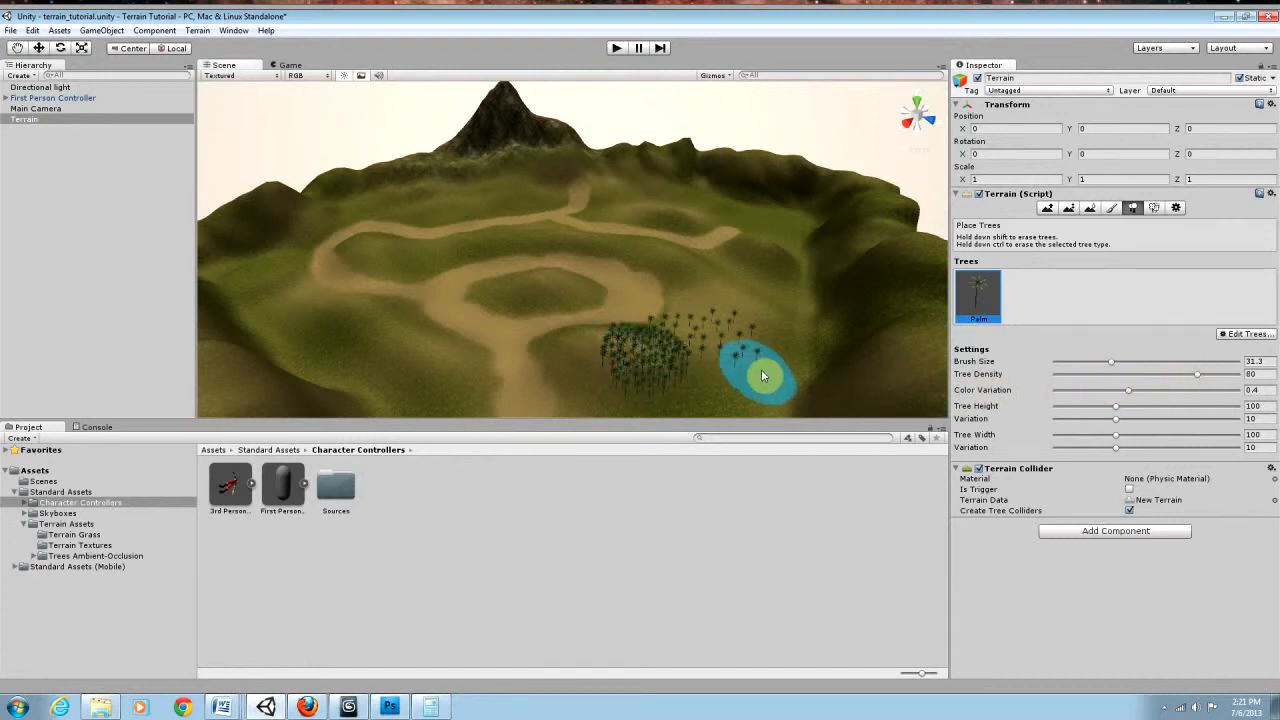
alt+drag(749, 358, 742, 380)
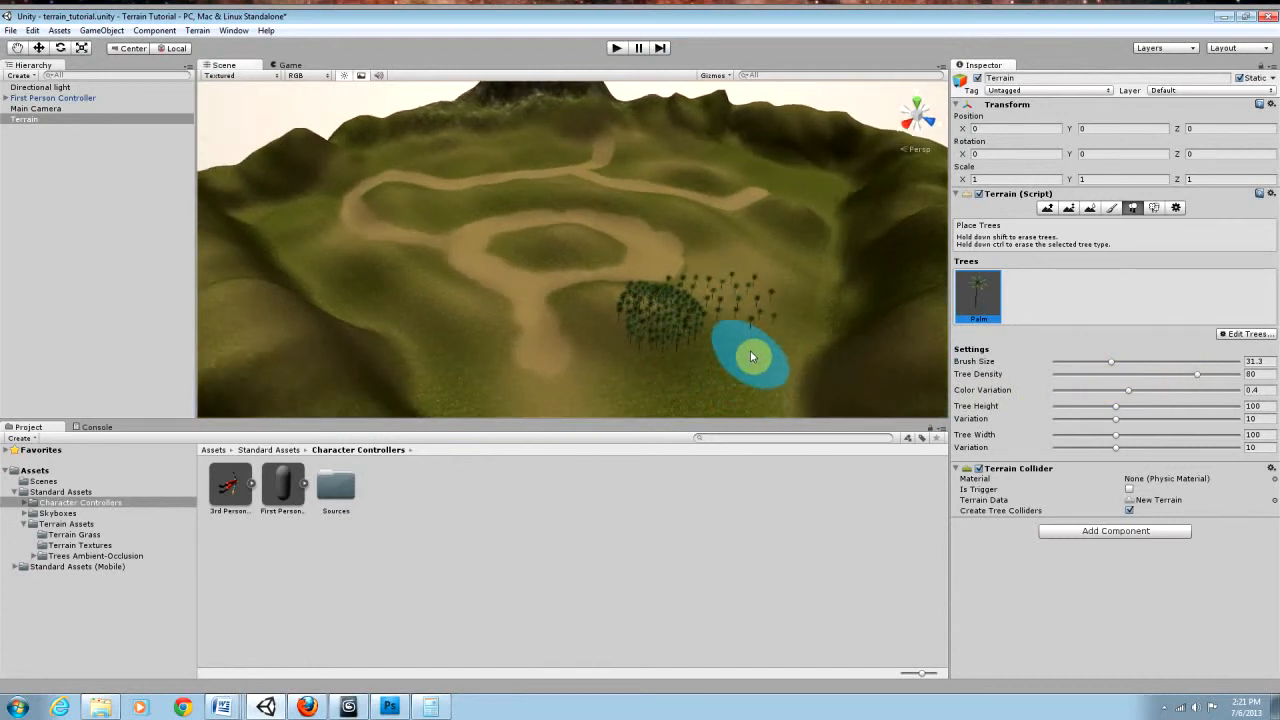
key(ctrl+z)
key(ctrl+z)
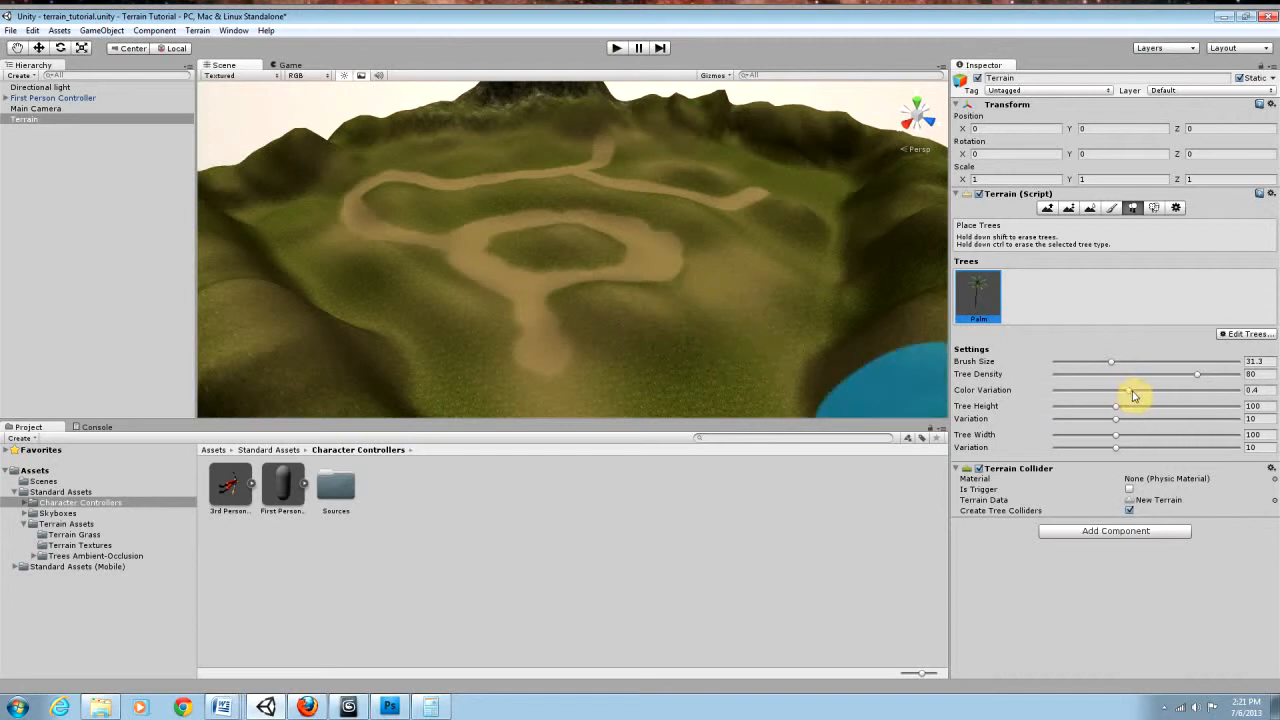
Step: Set the color variation to 0.823, test it with a palm clump beside the loop, and undo the clump
drag(1132, 396, 1206, 392)
drag(722, 316, 763, 374)
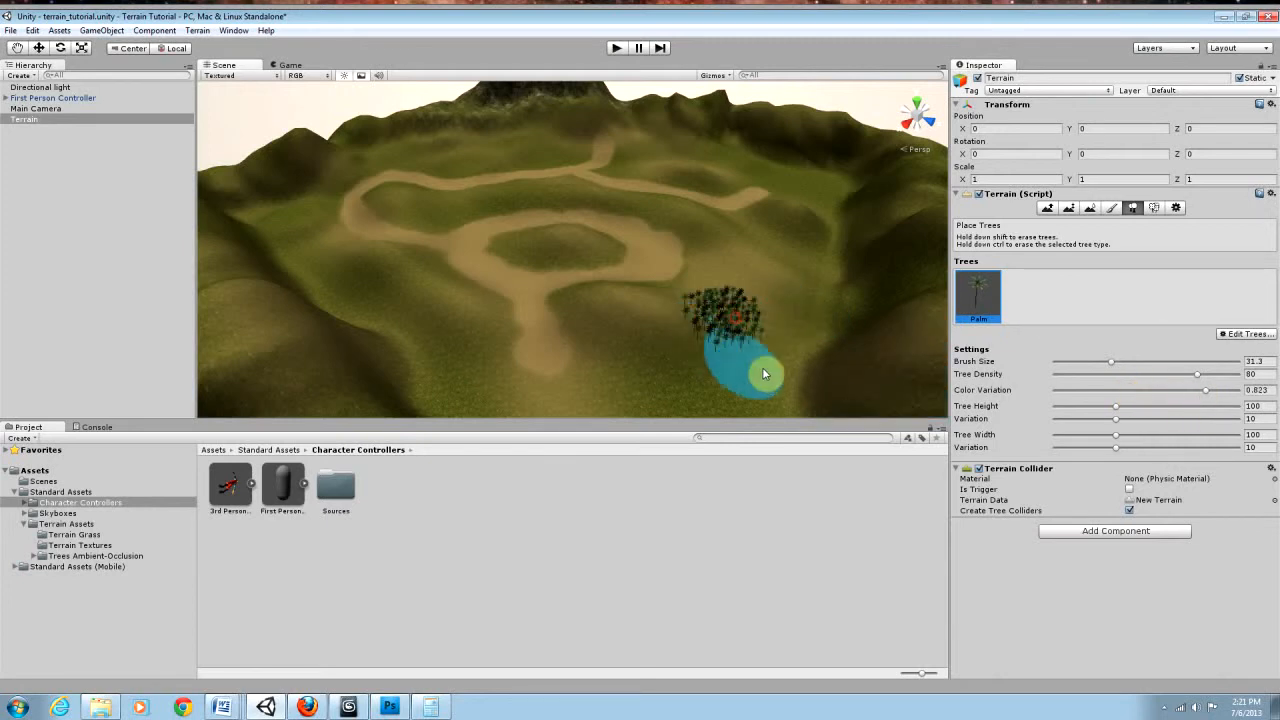
key(ctrl+z)
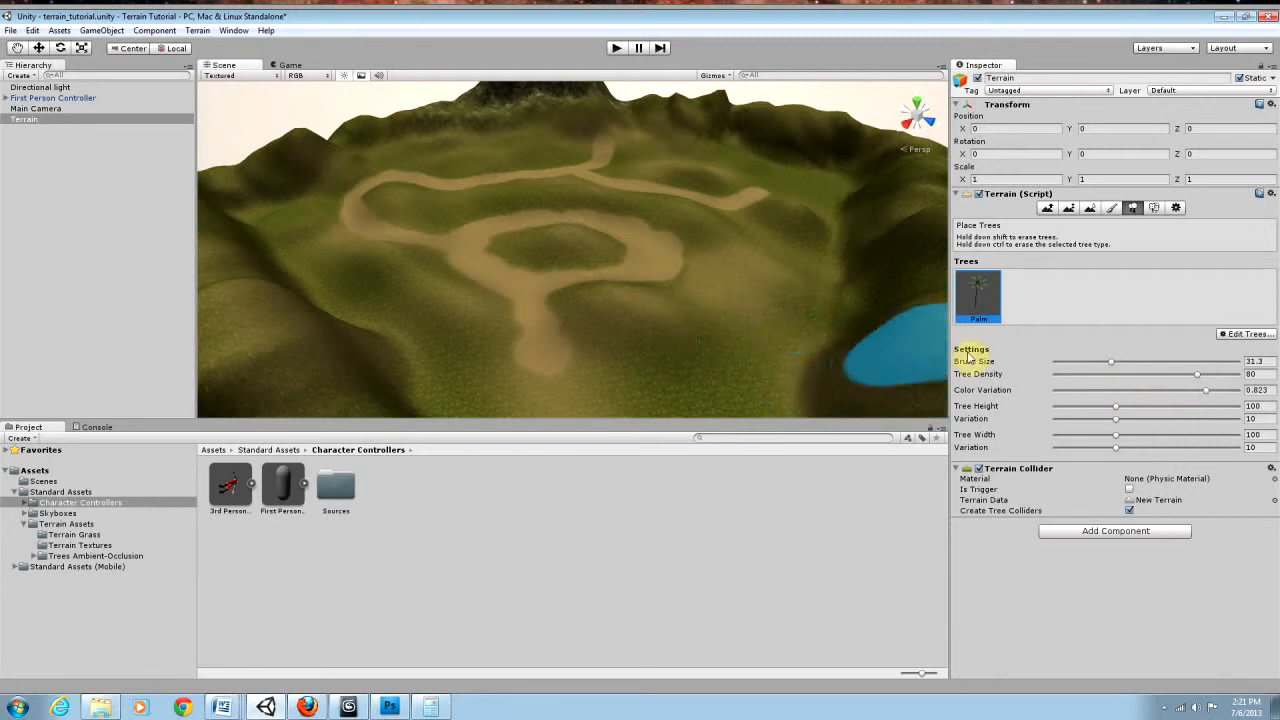
Step: Set the tree height to 117 with variation 21, testing palm clumps at this and height 172 and undoing them
drag(1119, 410, 1172, 411)
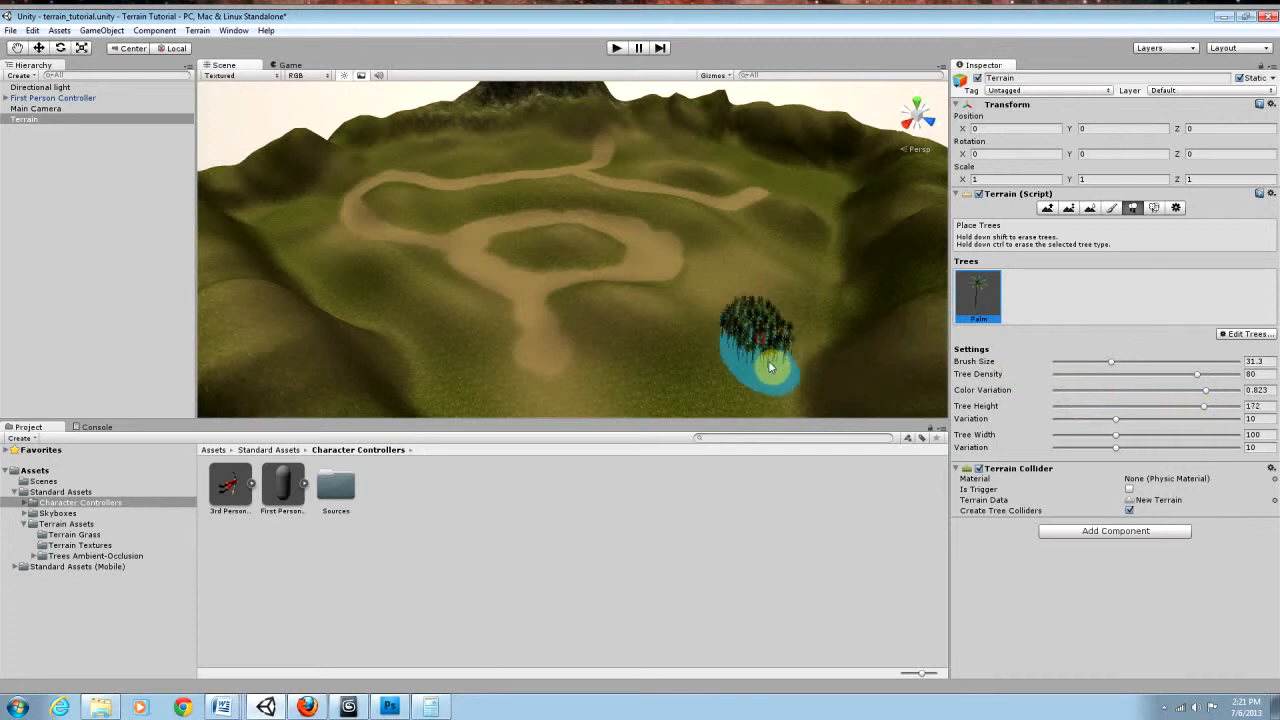
key(ctrl+z)
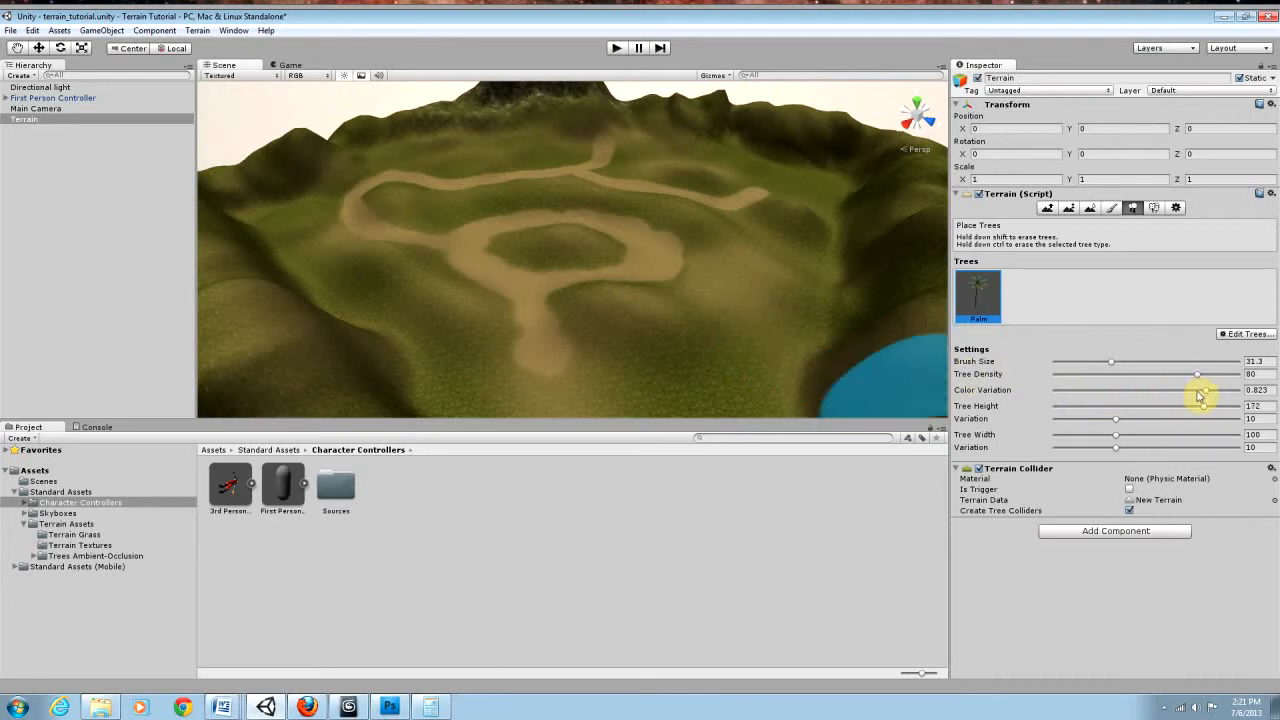
drag(1209, 410, 1159, 413)
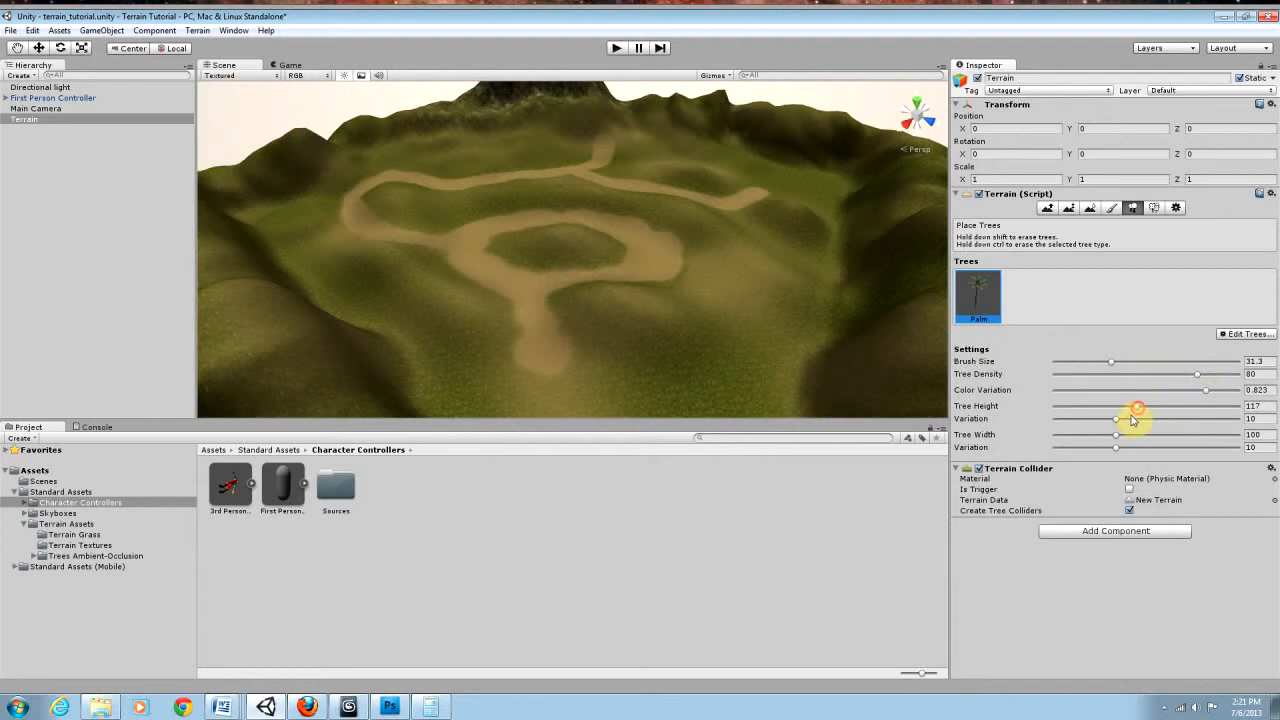
drag(1155, 427, 1197, 429)
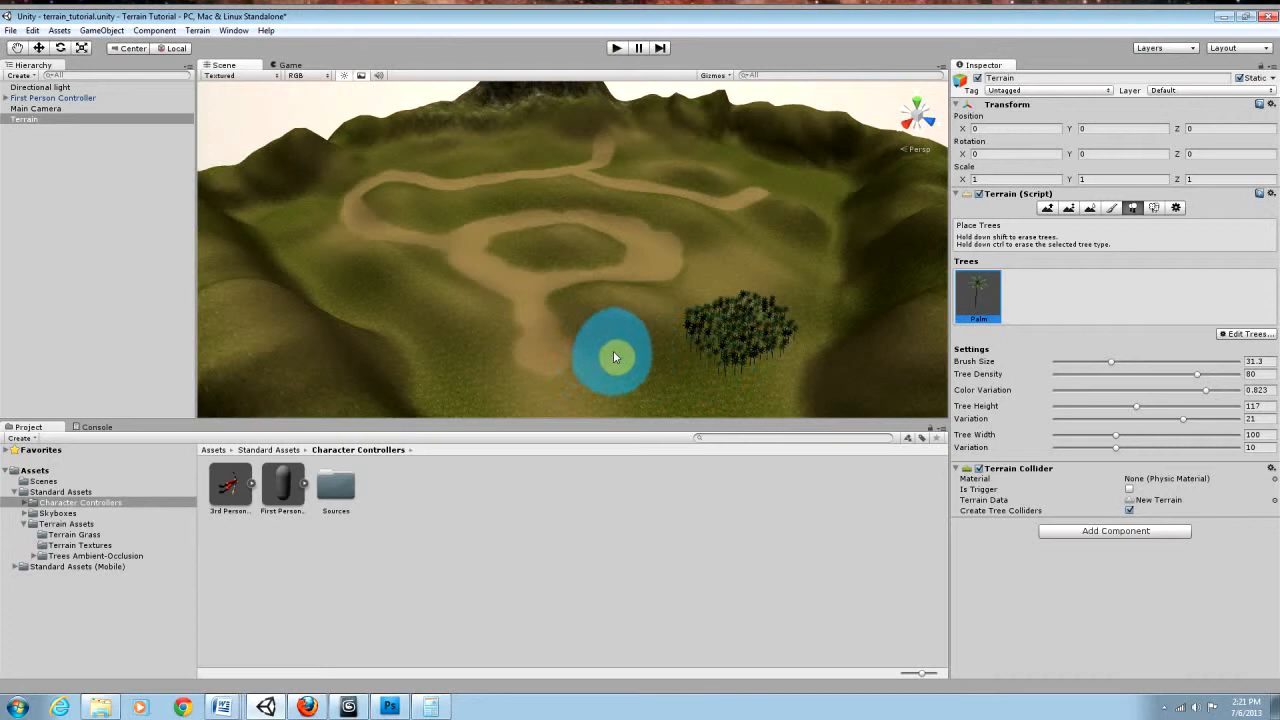
key(ctrl+z)
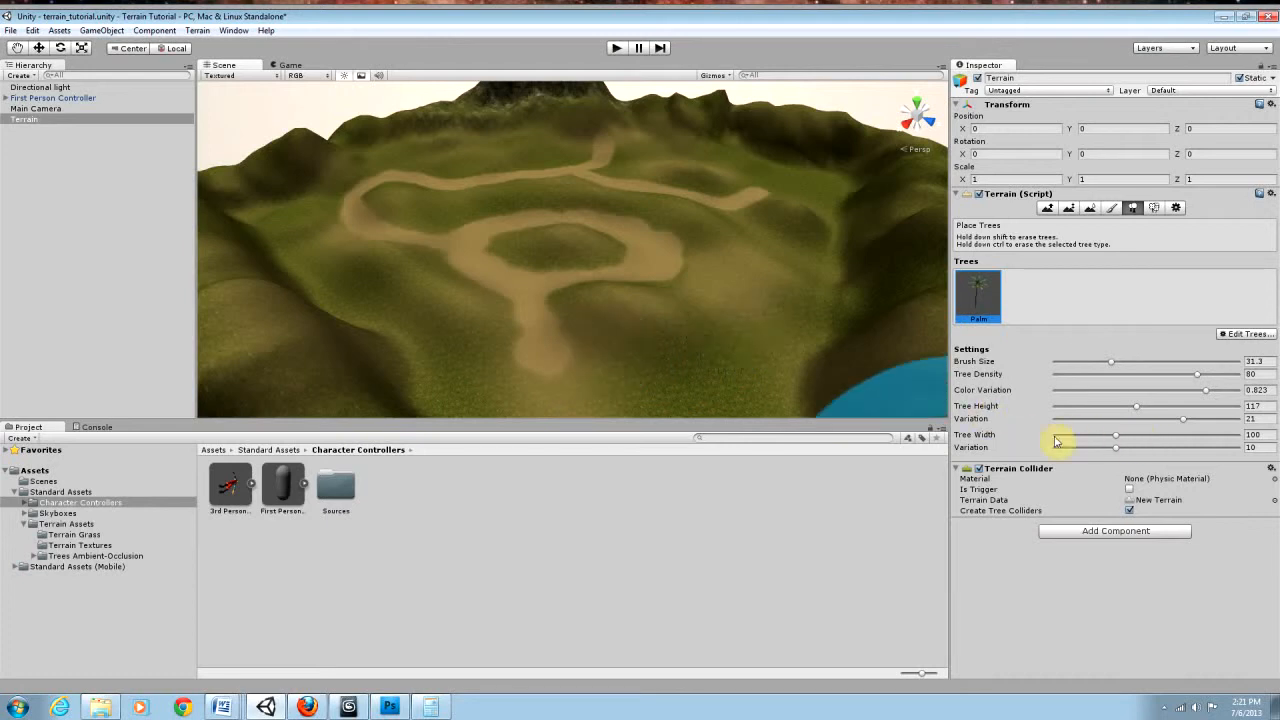
Step: Set the tree width to 155 with variation 23, undoing the palm clump used to test the width
drag(1117, 444, 1183, 435)
mouse_move(745, 355)
mouse_down()
mouse_move(728, 343)
mouse_move(796, 375)
mouse_up()
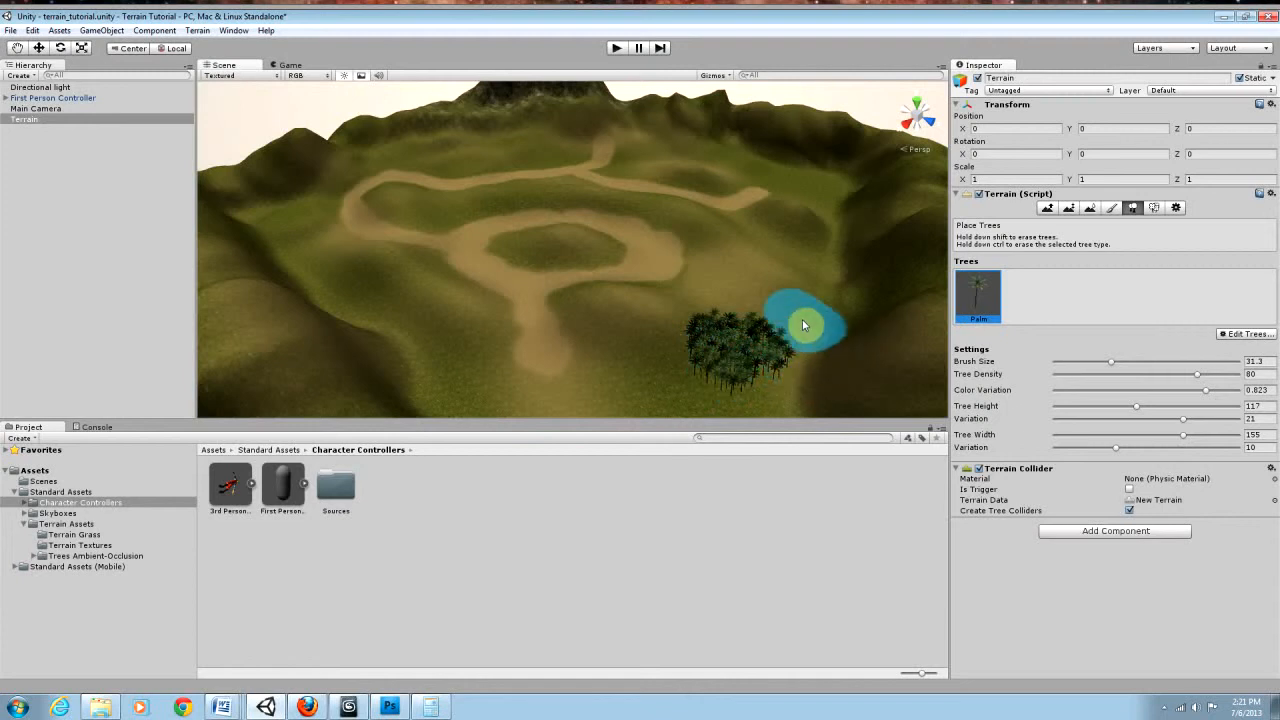
key(ctrl+z)
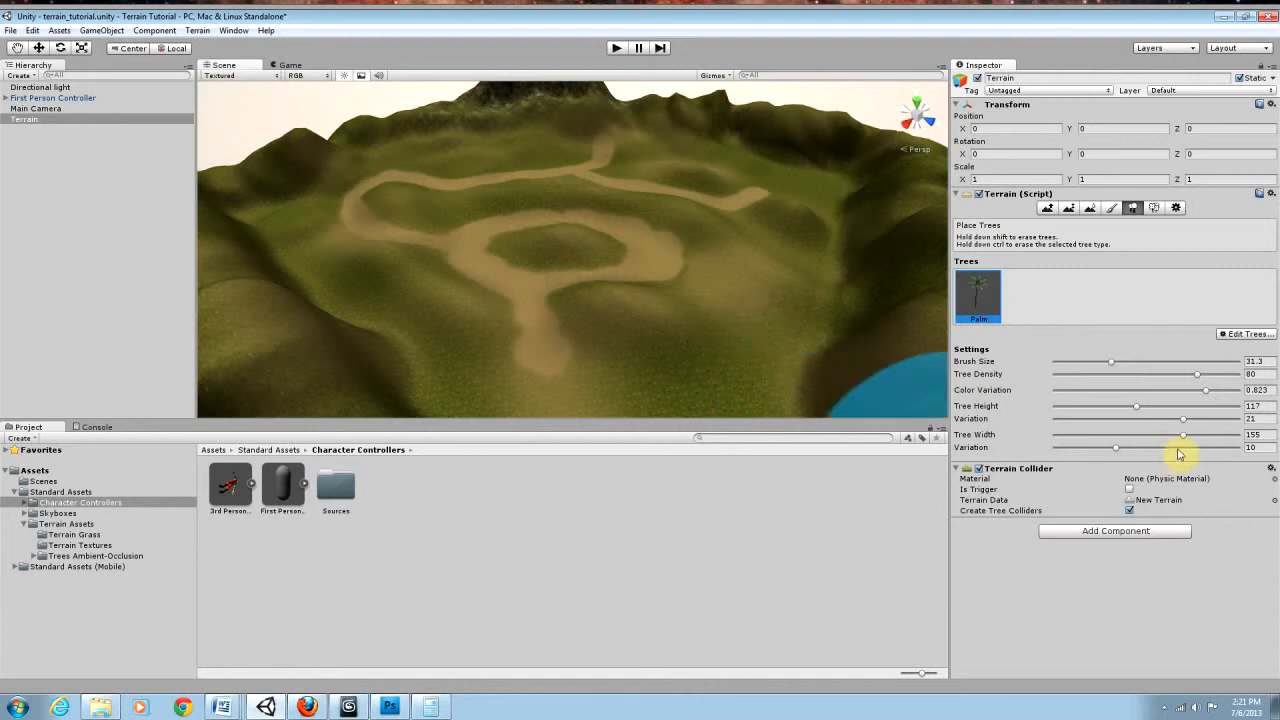
mouse_move(1116, 448)
mouse_down()
mouse_move(1137, 455)
mouse_move(1128, 448)
mouse_up()
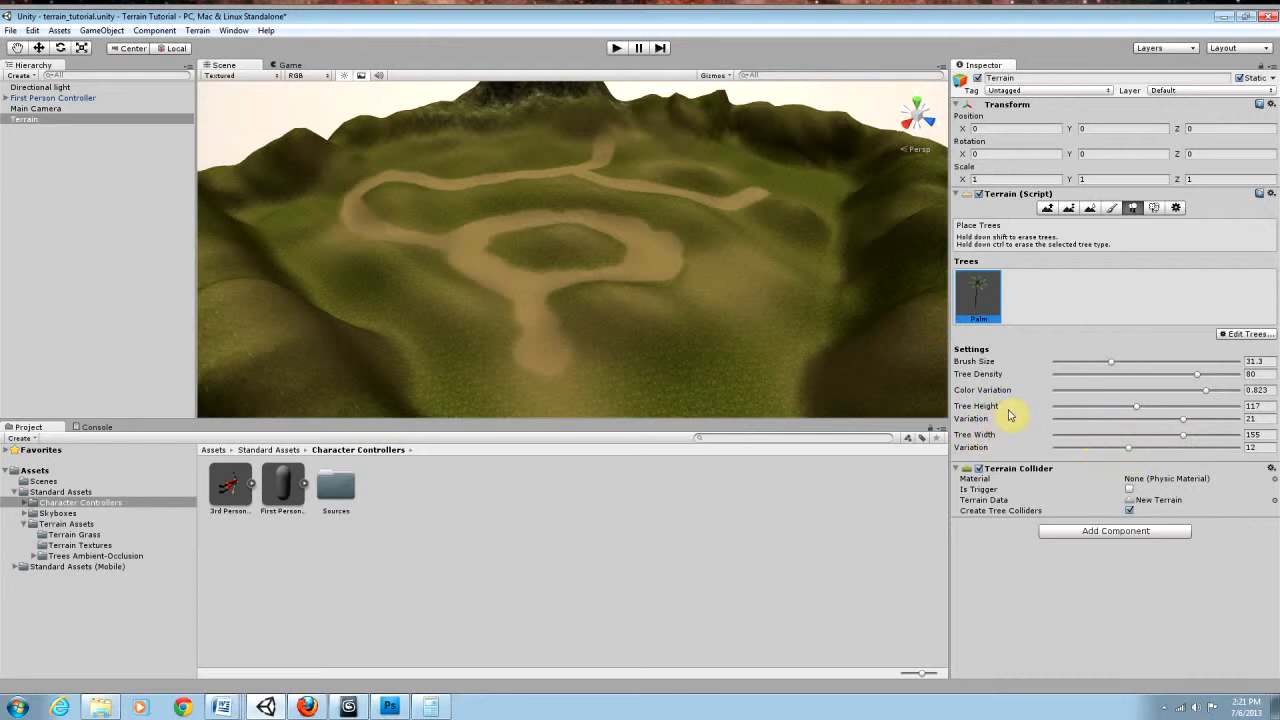
drag(1129, 447, 1201, 450)
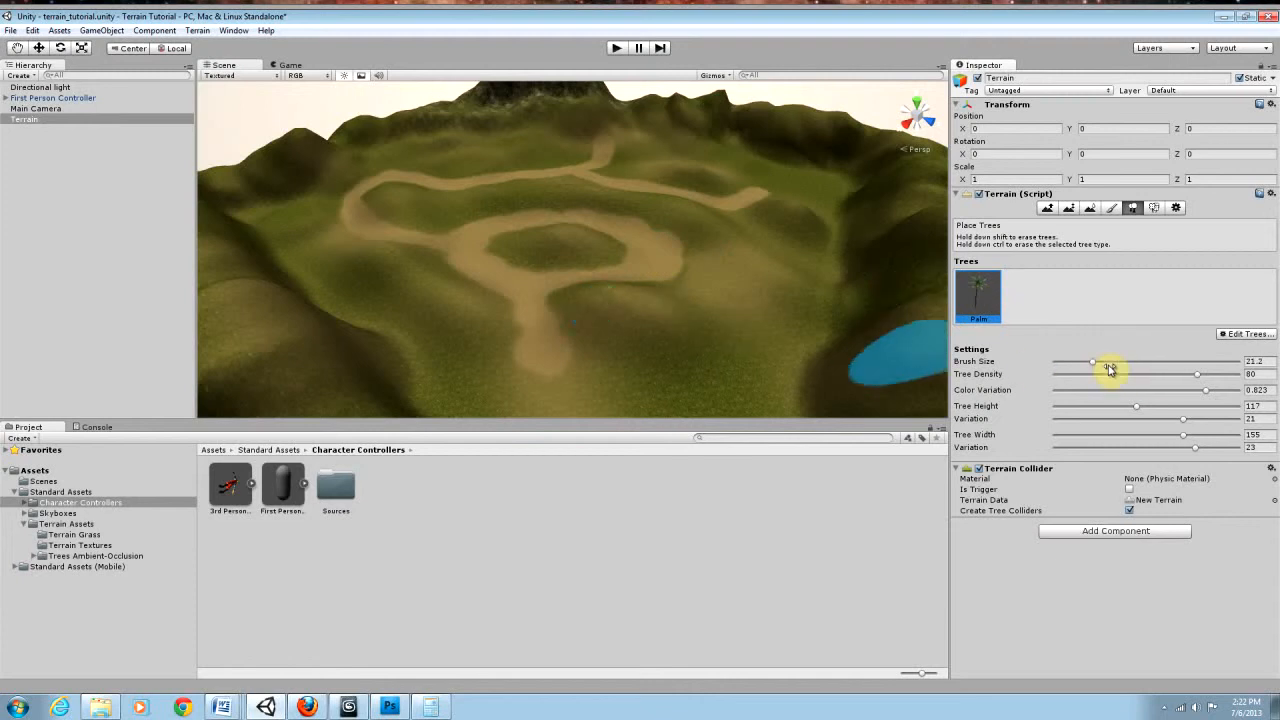
Step: Plant palms on the grassy island inside the dirt loop with brush size 21.2 and tree density 39
click(1199, 373)
click(1116, 375)
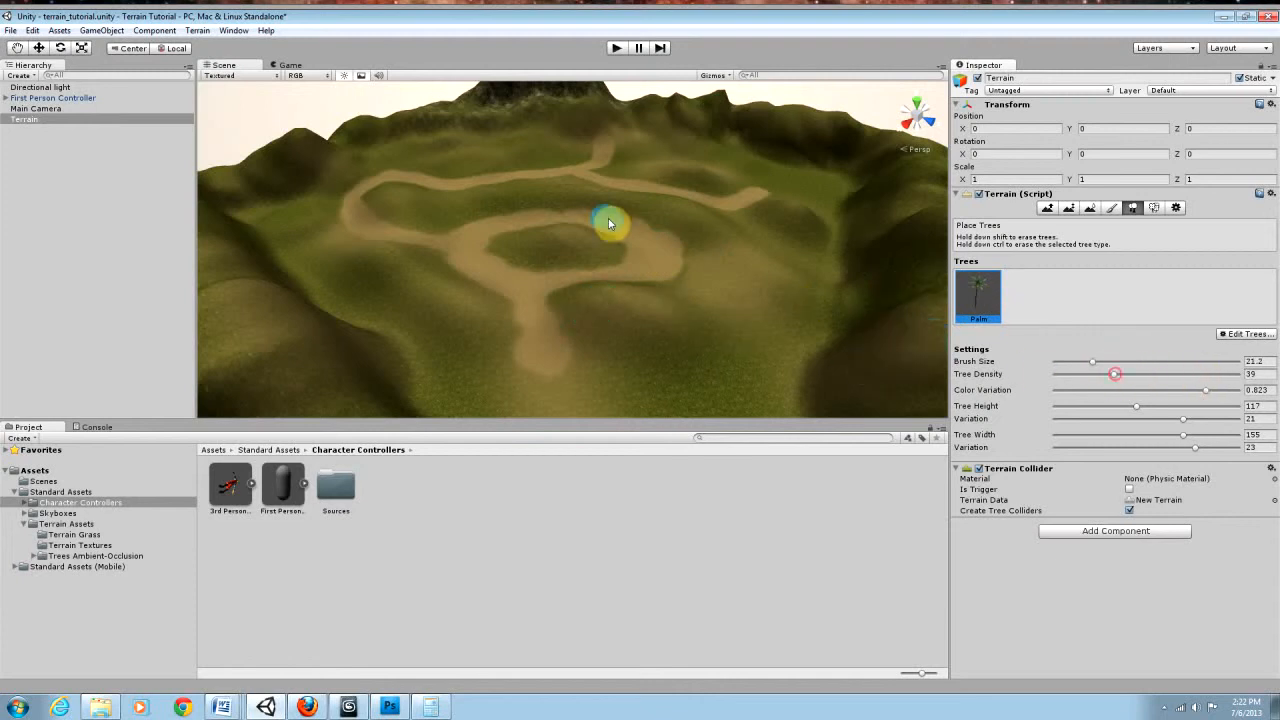
mouse_move(579, 254)
mouse_down()
mouse_move(516, 246)
mouse_move(573, 257)
mouse_move(557, 229)
mouse_move(580, 217)
mouse_move(609, 237)
mouse_move(666, 240)
mouse_move(337, 217)
mouse_move(204, 229)
mouse_up()
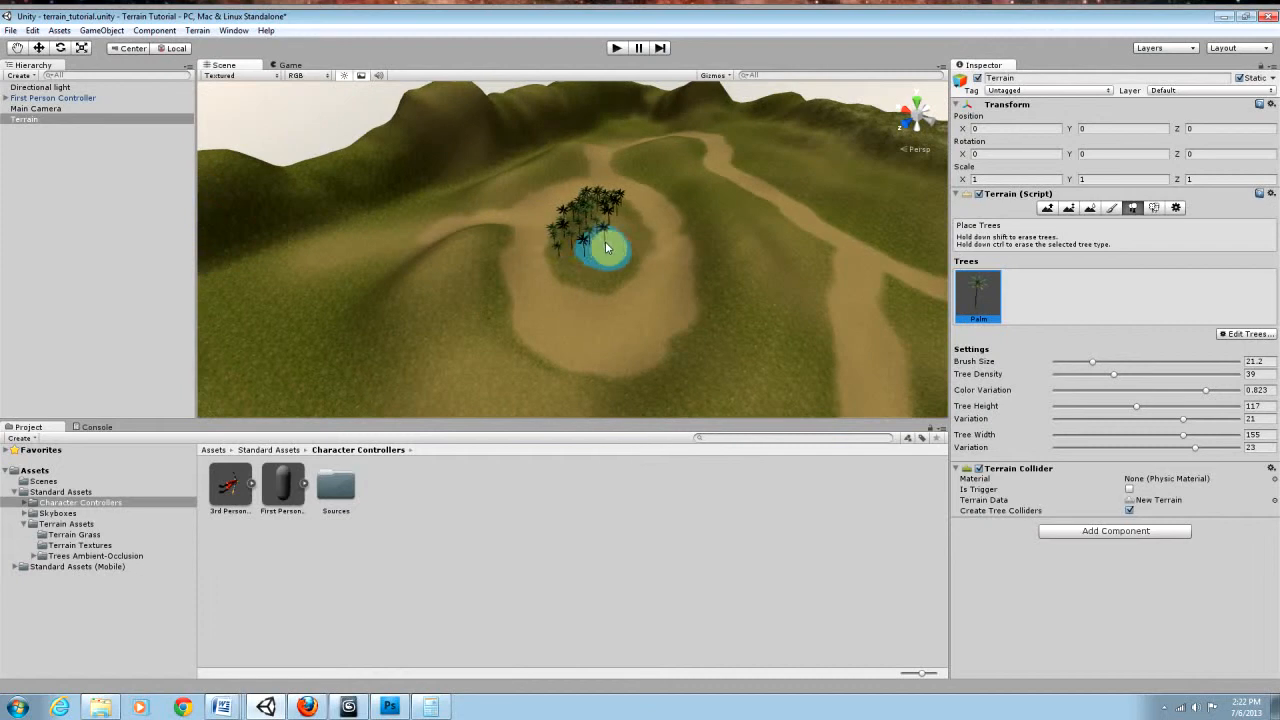
mouse_move(618, 225)
mouse_down()
mouse_move(604, 217)
mouse_move(610, 242)
mouse_move(596, 262)
mouse_move(580, 256)
mouse_move(608, 264)
mouse_move(618, 236)
mouse_move(574, 245)
mouse_move(584, 266)
mouse_move(596, 238)
mouse_up()
Step: Plant a band of palms around the outside of the loop and along the strip between the two dirt paths
mouse_move(475, 245)
mouse_down()
mouse_move(449, 289)
mouse_move(457, 343)
mouse_move(468, 323)
mouse_move(530, 388)
mouse_move(638, 408)
mouse_move(700, 375)
mouse_up()
mouse_move(733, 333)
mouse_down()
mouse_move(729, 229)
mouse_move(707, 205)
mouse_up()
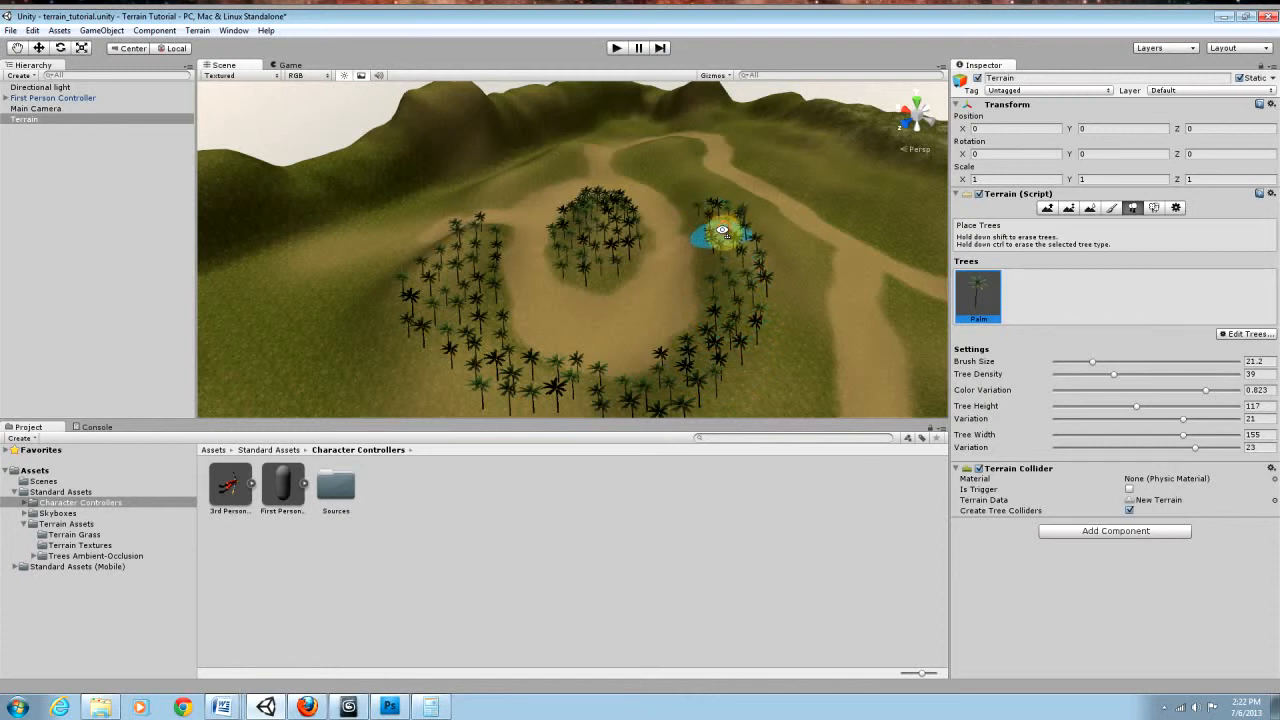
mouse_move(637, 157)
mouse_down()
mouse_move(706, 209)
mouse_move(686, 168)
mouse_up()
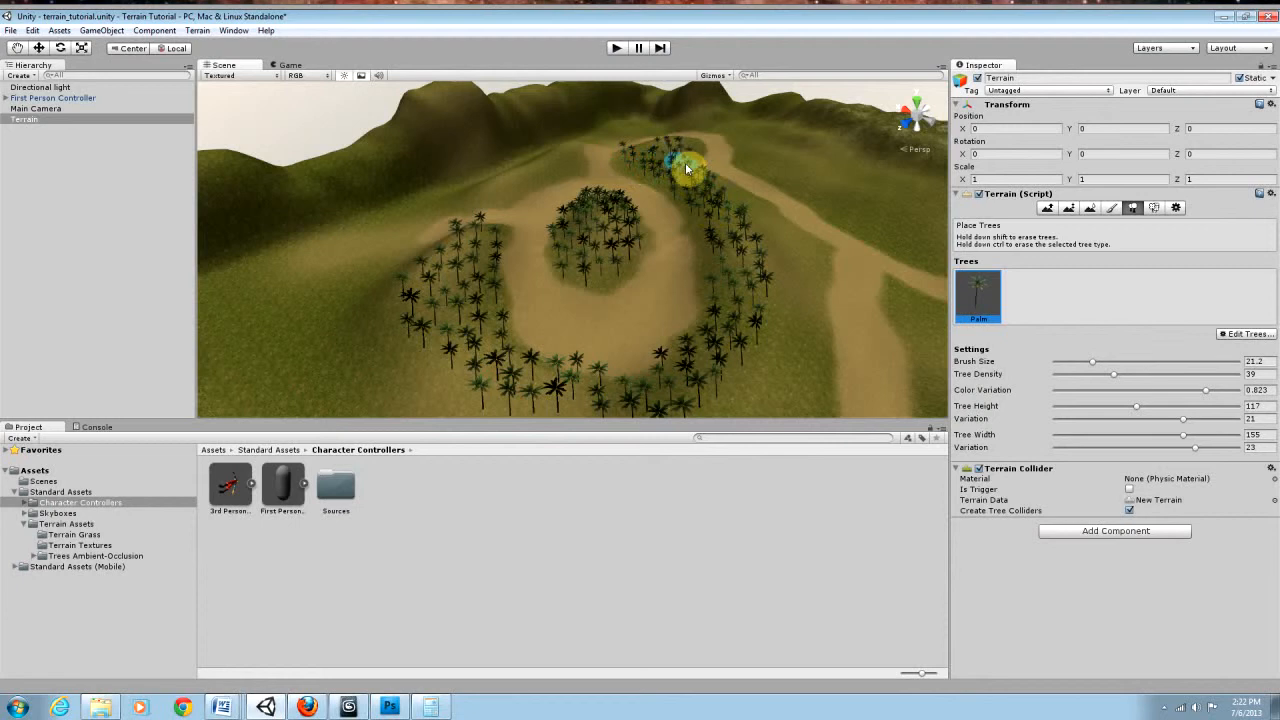
drag(740, 214, 773, 301)
mouse_move(732, 265)
right_down()
mouse_move(594, 217)
mouse_move(732, 238)
mouse_move(760, 289)
mouse_move(692, 226)
mouse_move(711, 206)
mouse_move(800, 206)
mouse_move(846, 269)
right_up()
click(1045, 292)
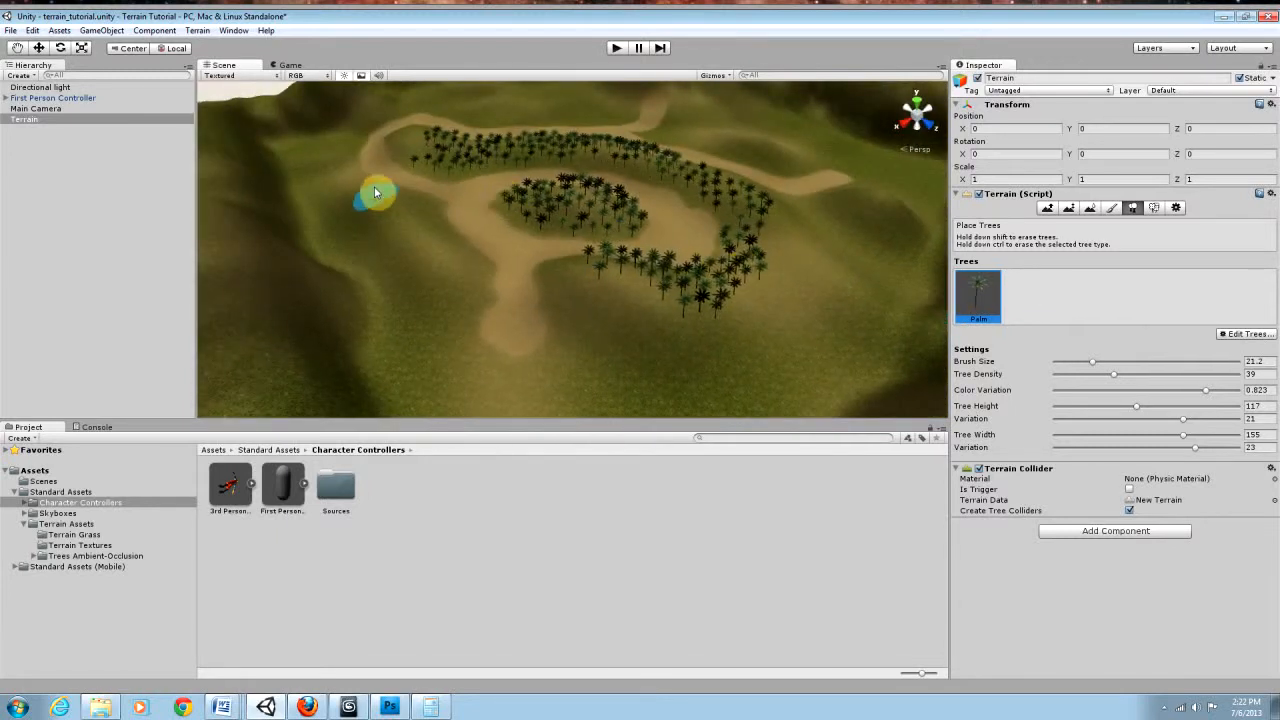
Step: Fill the grass on both sides of the entry path and the slopes beside the loop with palms
mouse_move(452, 272)
mouse_down()
mouse_move(443, 329)
mouse_move(371, 209)
mouse_move(420, 332)
mouse_move(363, 277)
mouse_move(344, 208)
mouse_up()
mouse_move(370, 290)
mouse_down()
mouse_move(306, 160)
mouse_move(346, 146)
mouse_move(309, 137)
mouse_move(334, 266)
mouse_move(509, 398)
mouse_move(495, 390)
mouse_move(598, 300)
mouse_move(666, 343)
mouse_move(843, 348)
mouse_move(737, 366)
mouse_move(846, 363)
mouse_move(925, 296)
mouse_up()
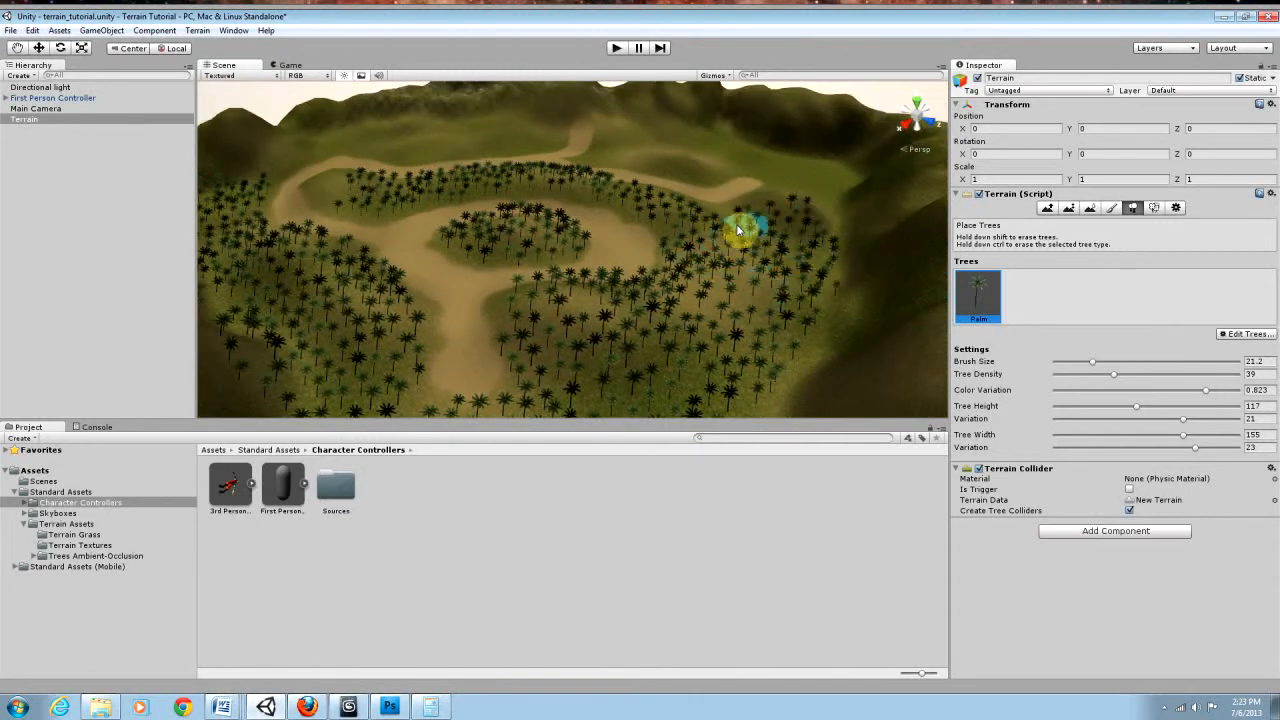
alt+drag(793, 250, 811, 292)
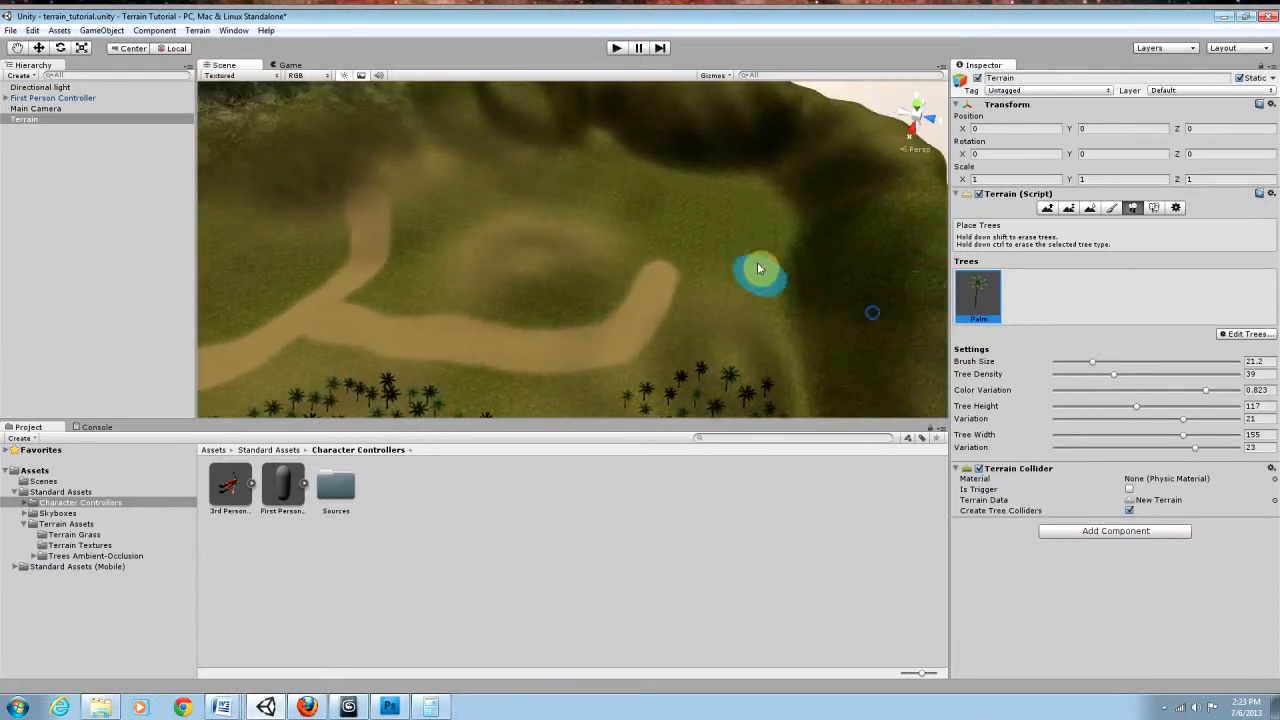
Step: Plant palms along the mountain side of the second path and over the hill between the fork's arms
alt+drag(660, 217, 429, 196)
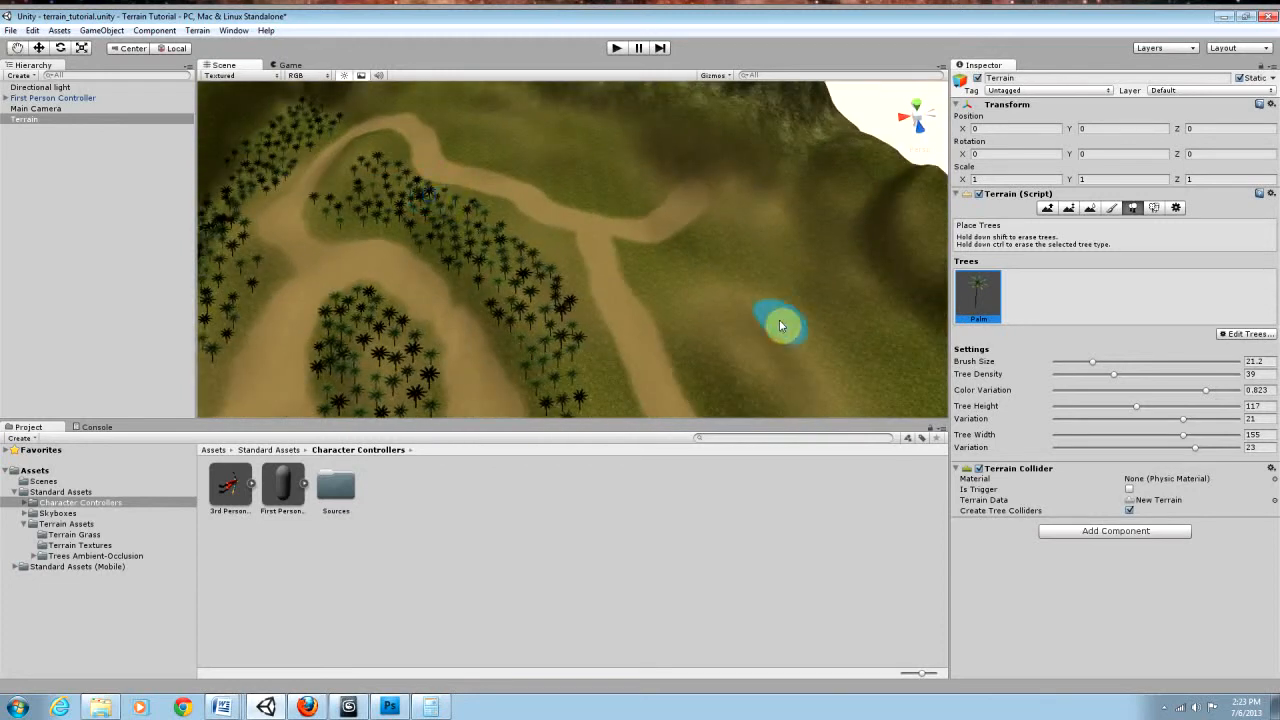
alt+drag(781, 325, 684, 242)
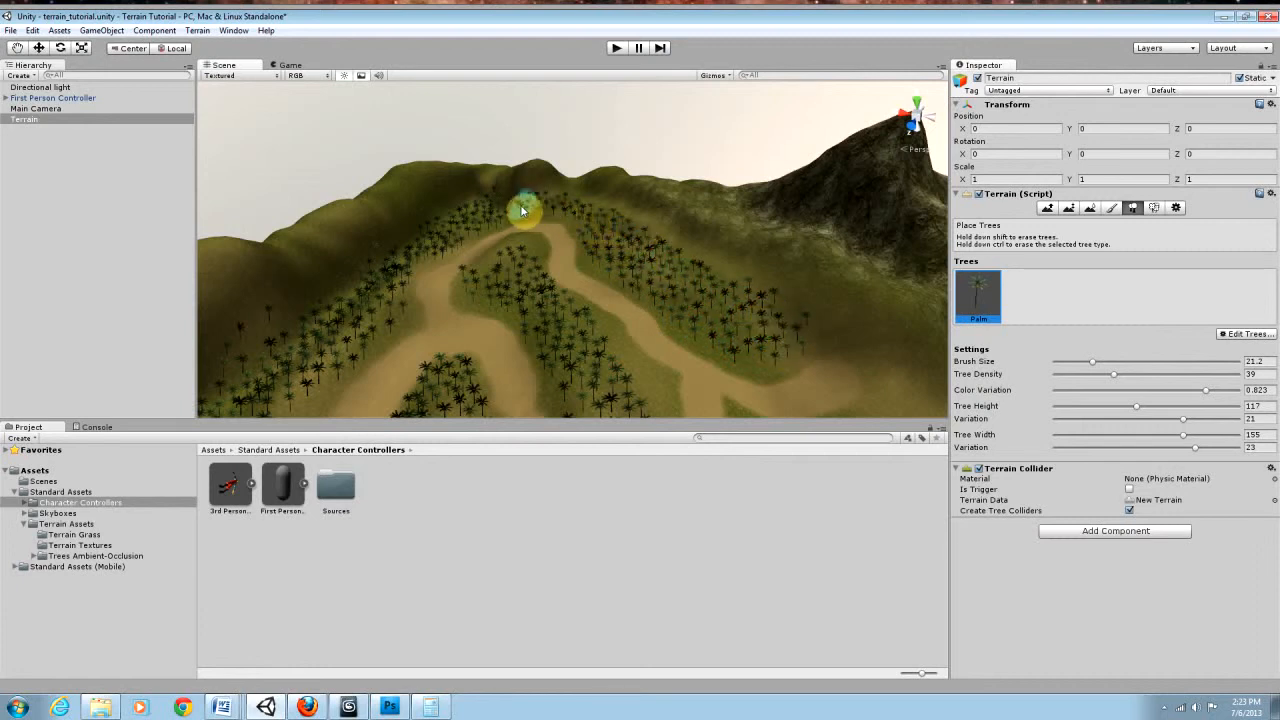
right_drag(490, 210, 816, 336)
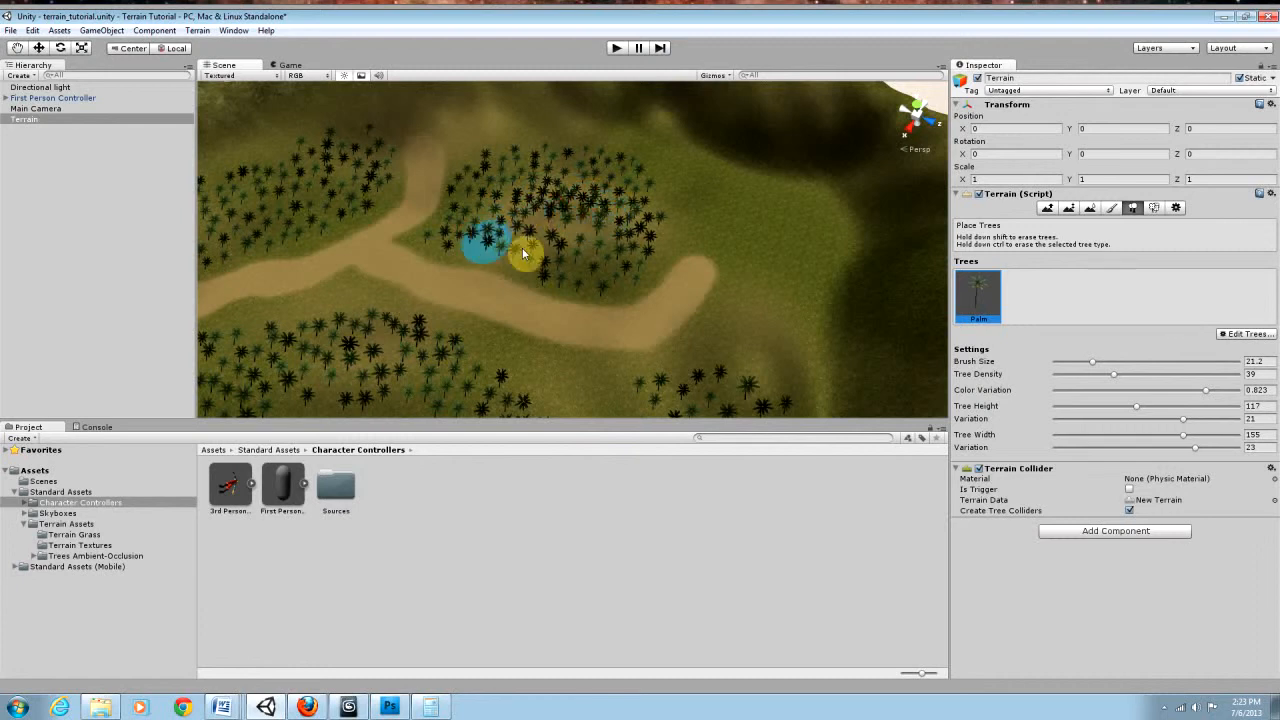
Step: Fill the remaining open grass around the paths and toward the valley's edge with palms
right_drag(709, 277, 285, 233)
key(w)
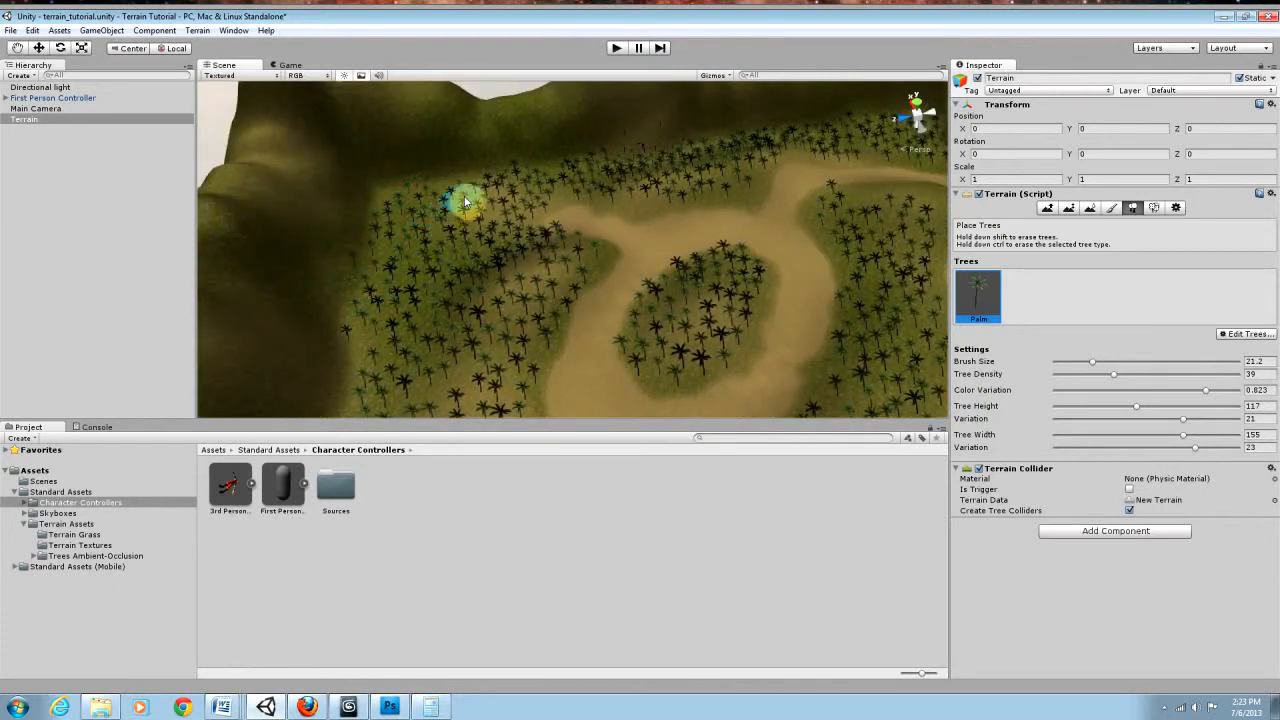
right_drag(438, 205, 728, 125)
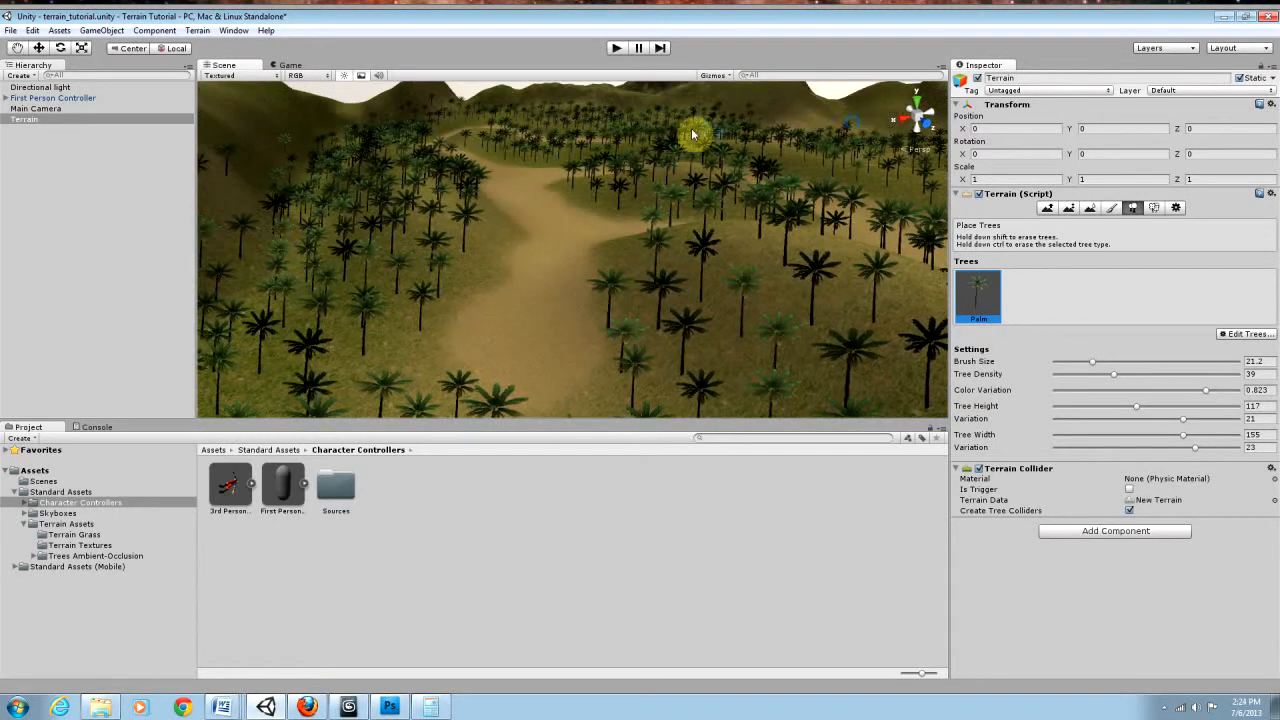
Step: Move the First Person Controller onto the dirt path and raise it to about X 776, Y 23, Z 666
click(36, 99)
right_drag(475, 288, 614, 295)
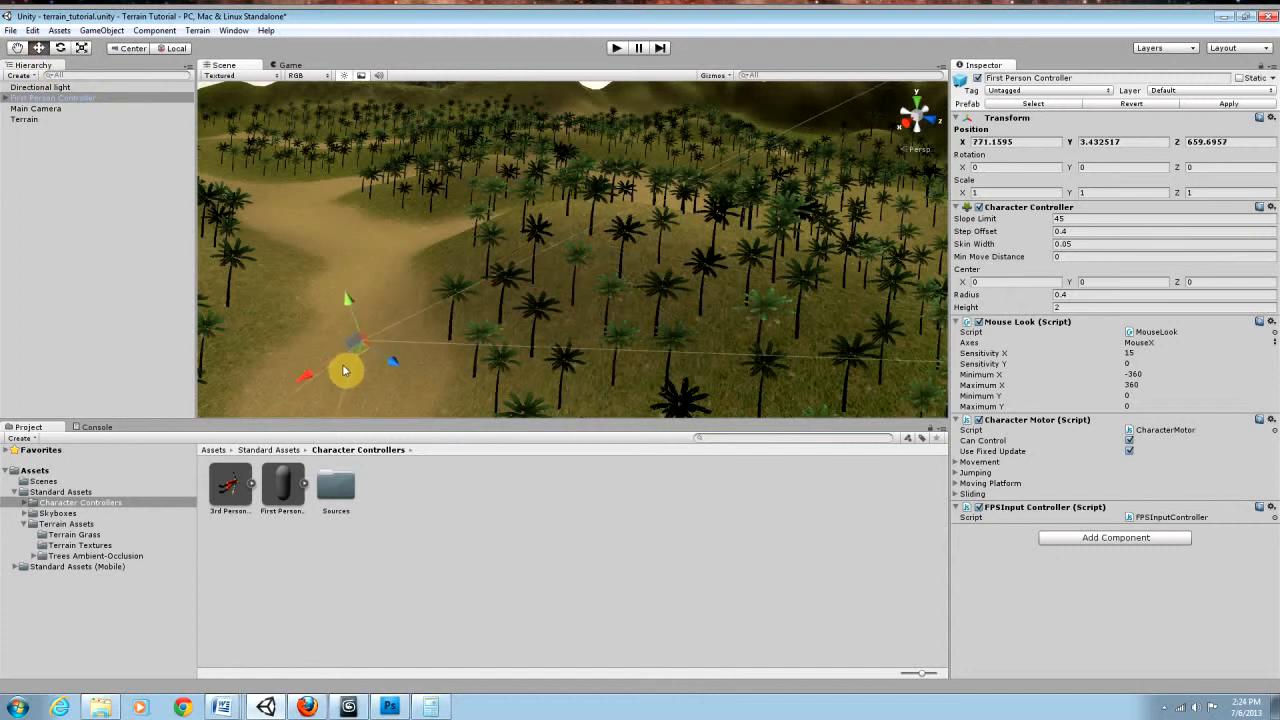
drag(341, 380, 340, 382)
key(f)
right_drag(538, 364, 538, 335)
key(s)
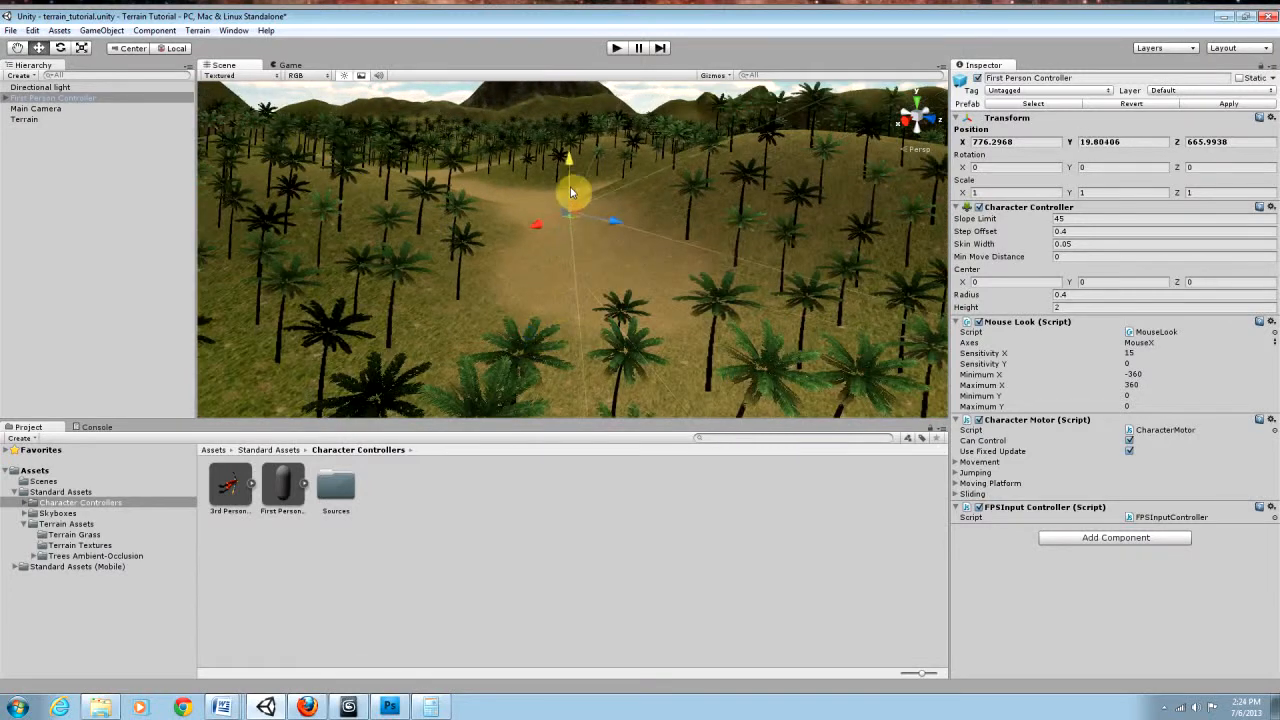
key(f)
right_drag(633, 254, 608, 277)
key(s)
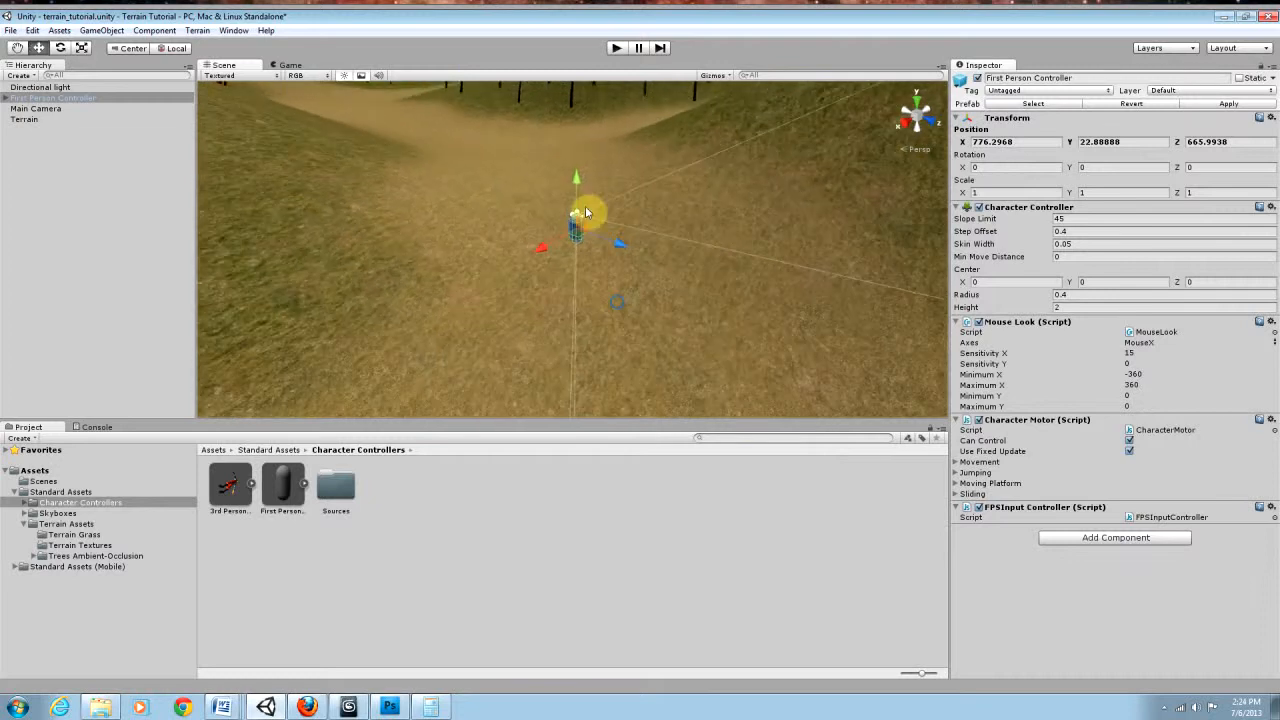
Step: Move the First Person Controller along the dirt path to just above the ground, at about X 788, Y 9.6, Z 683
drag(576, 183, 591, 309)
right_drag(591, 309, 603, 268)
key(s)
right_drag(576, 183, 625, 230)
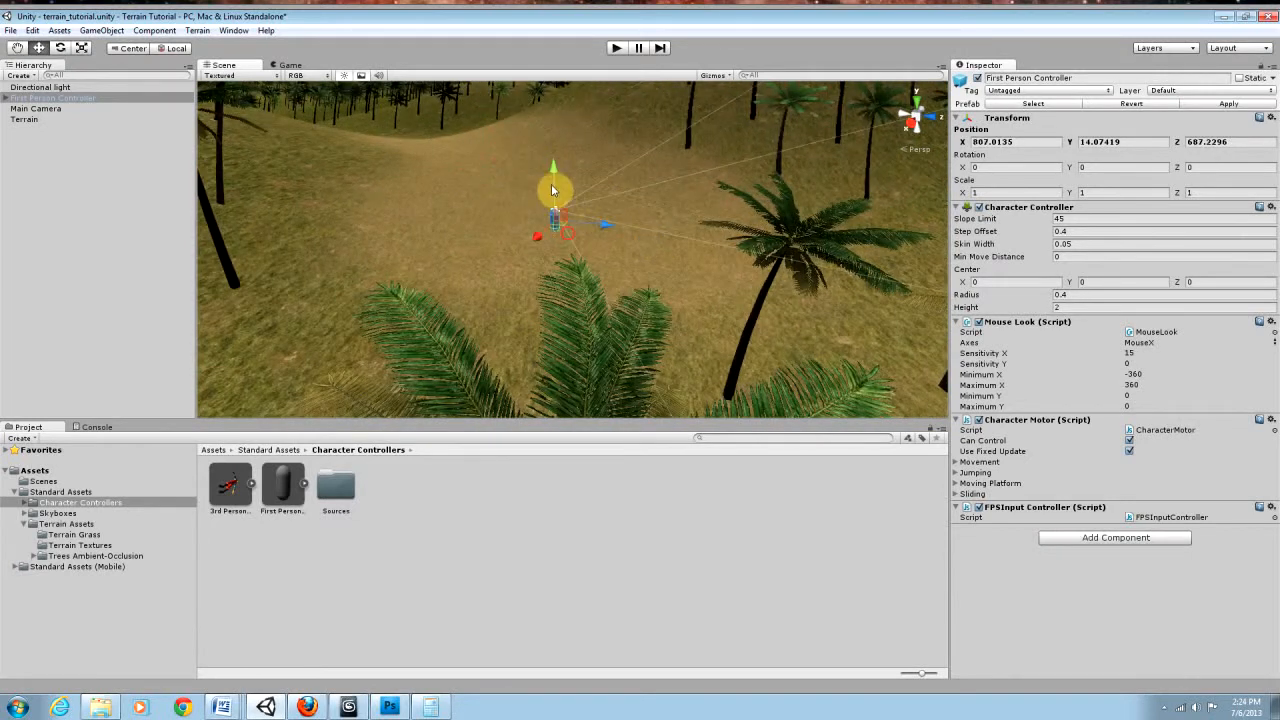
right_drag(511, 243, 673, 274)
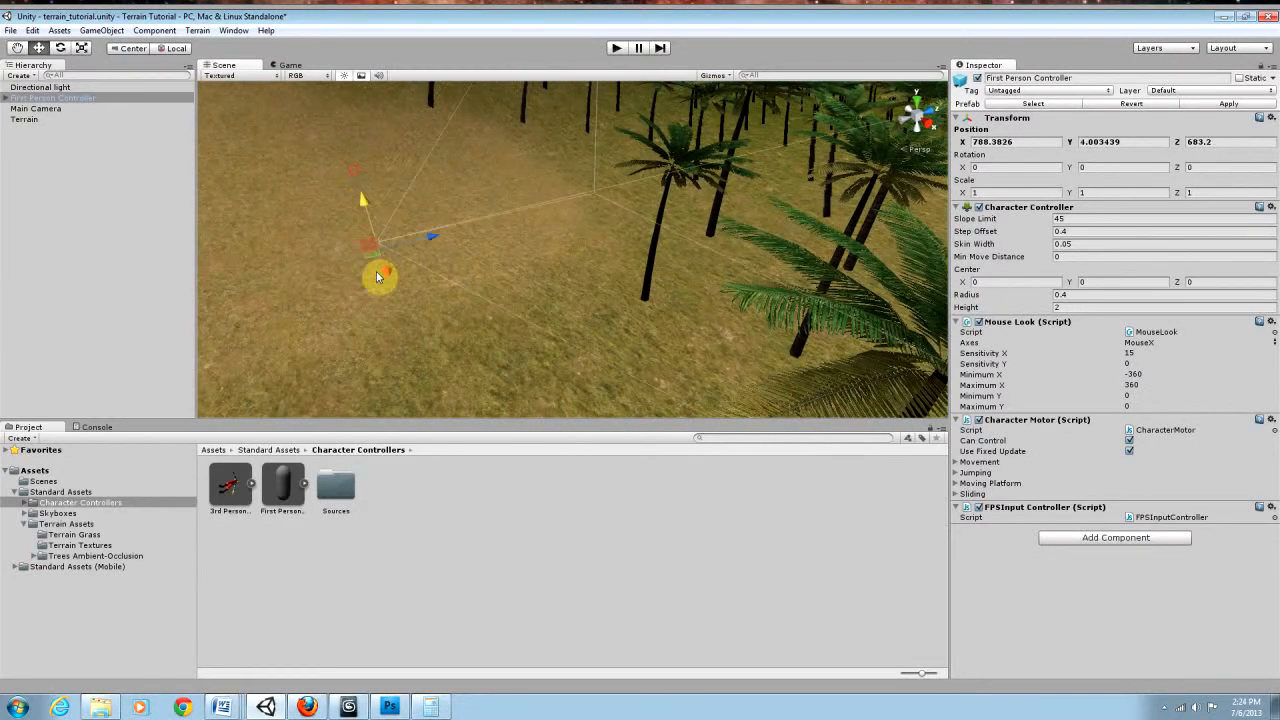
drag(357, 165, 366, 191)
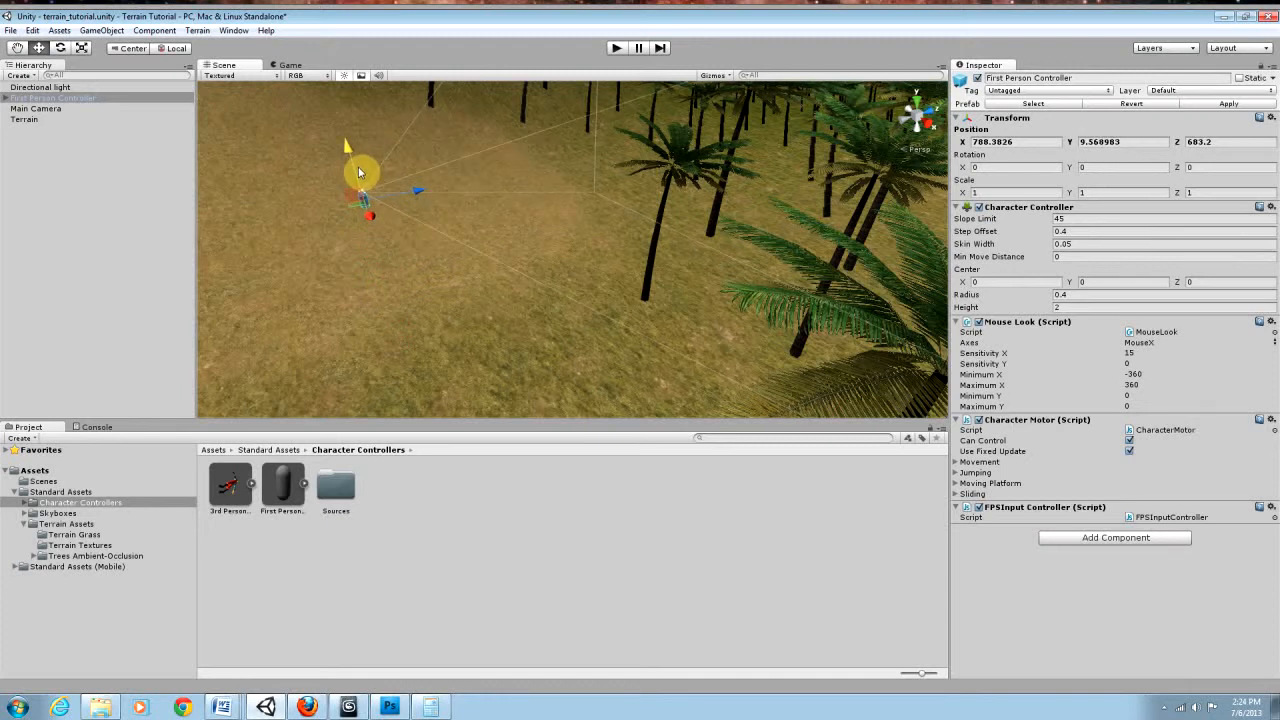
Step: Maximize the scene view and rotate the First Person Controller about its vertical axis so it faces along the dirt path toward the mountain
right_drag(426, 219, 322, 160)
key(shift+space)
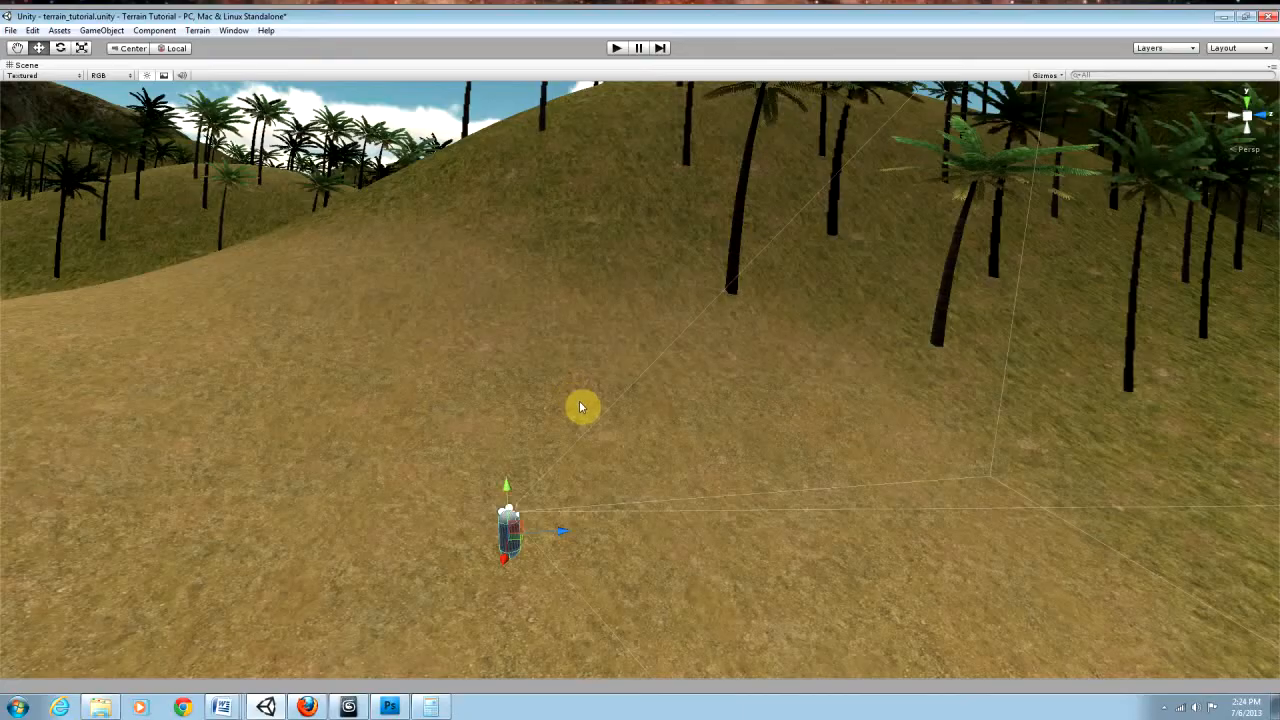
right_drag(669, 497, 528, 496)
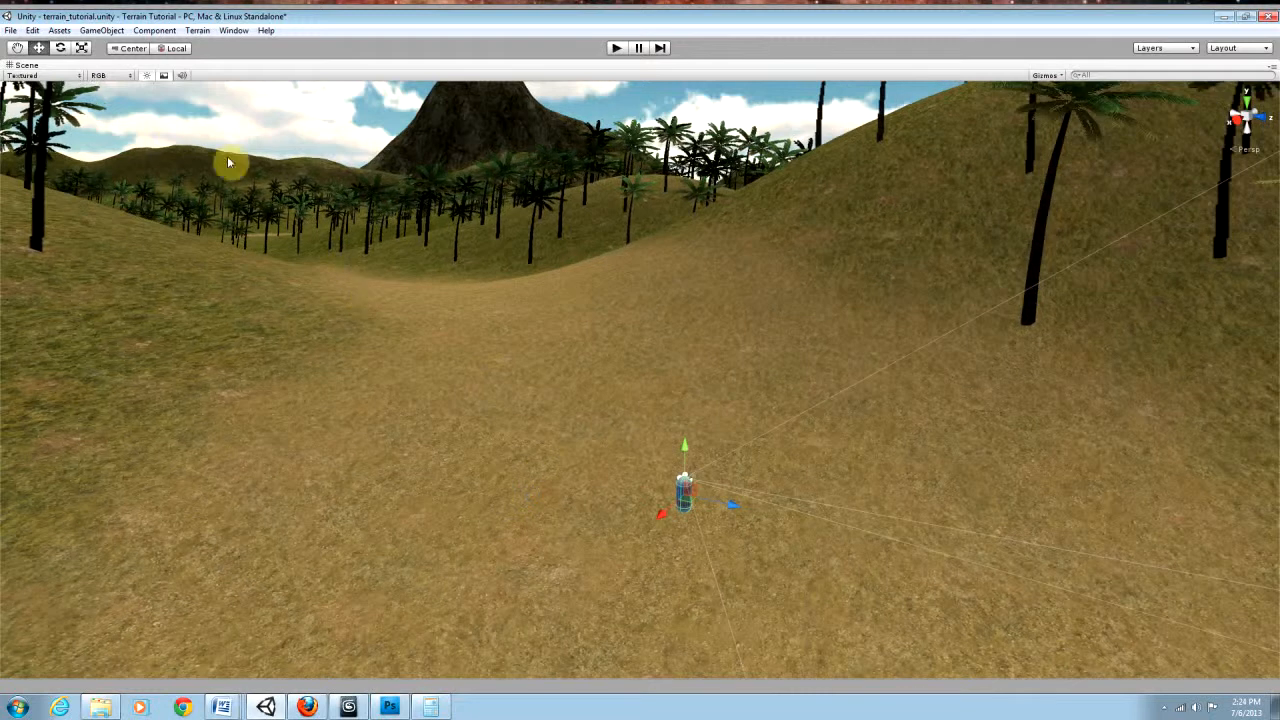
click(64, 48)
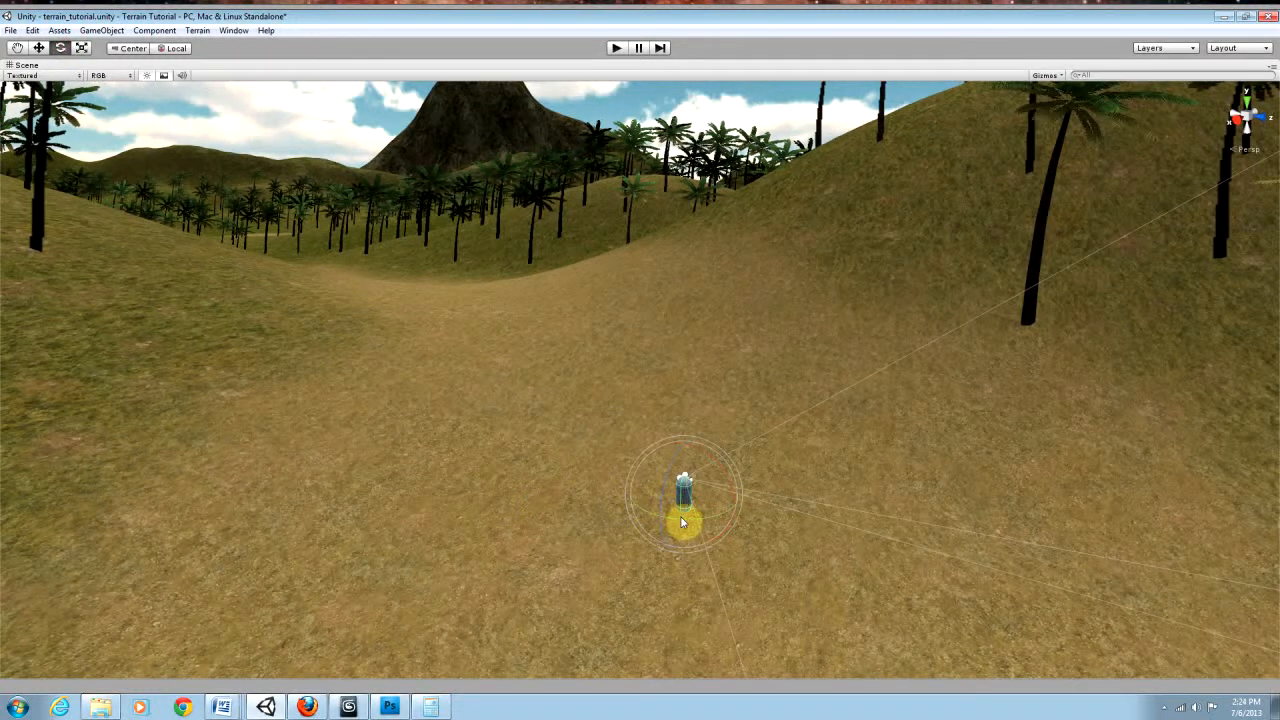
drag(681, 517, 543, 505)
drag(257, 427, 282, 433)
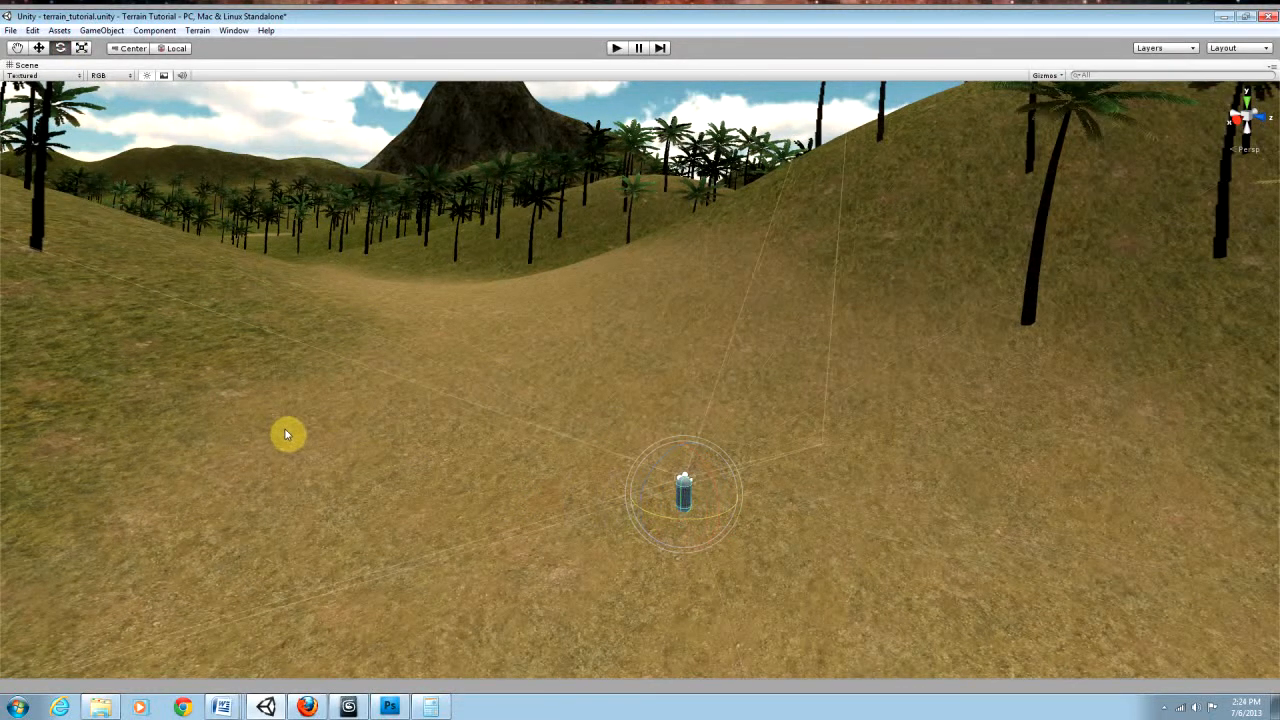
right_drag(811, 549, 732, 441)
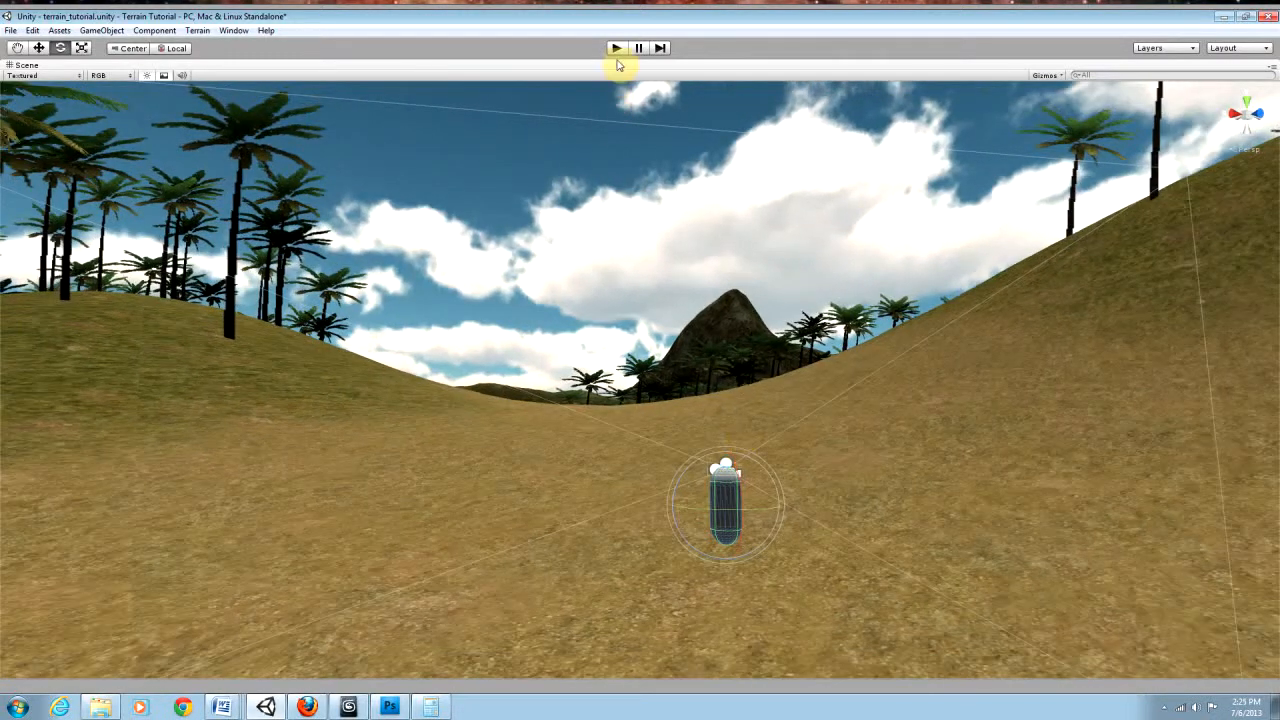
Step: Run the game and walk the First Person Controller along the dirt path between the palm-covered hills to examine the terrain
click(616, 48)
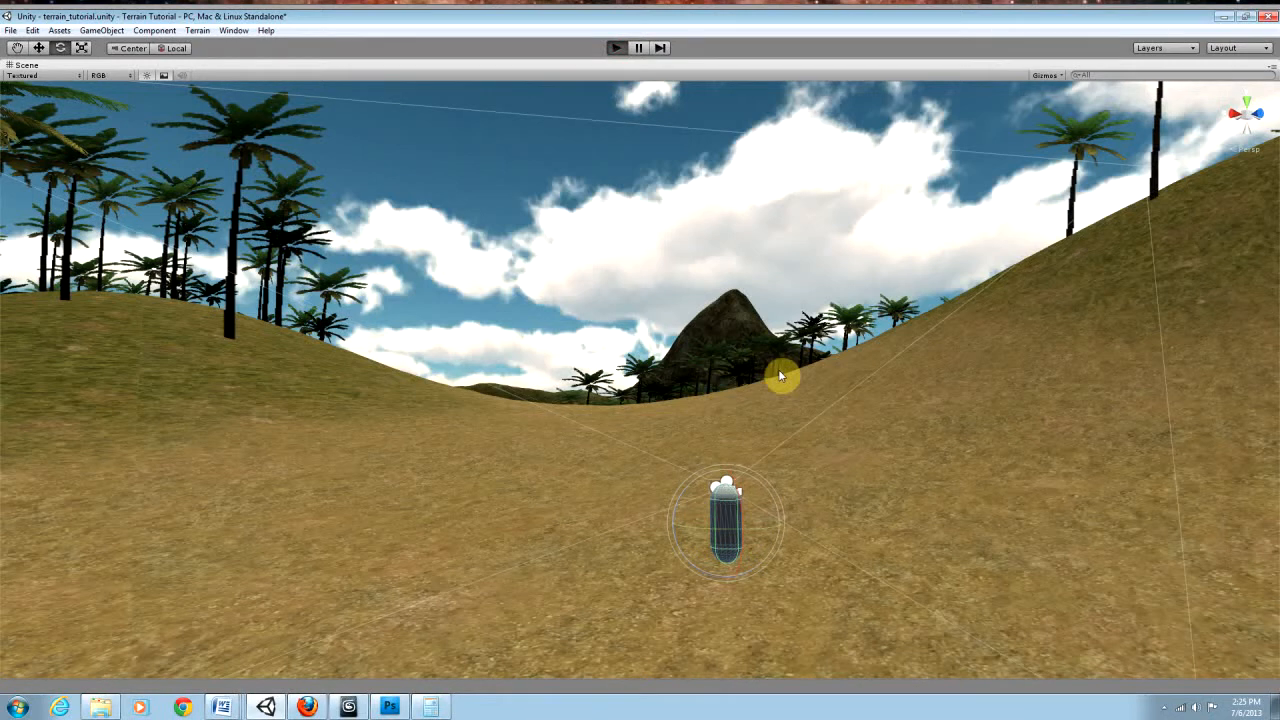
click(617, 55)
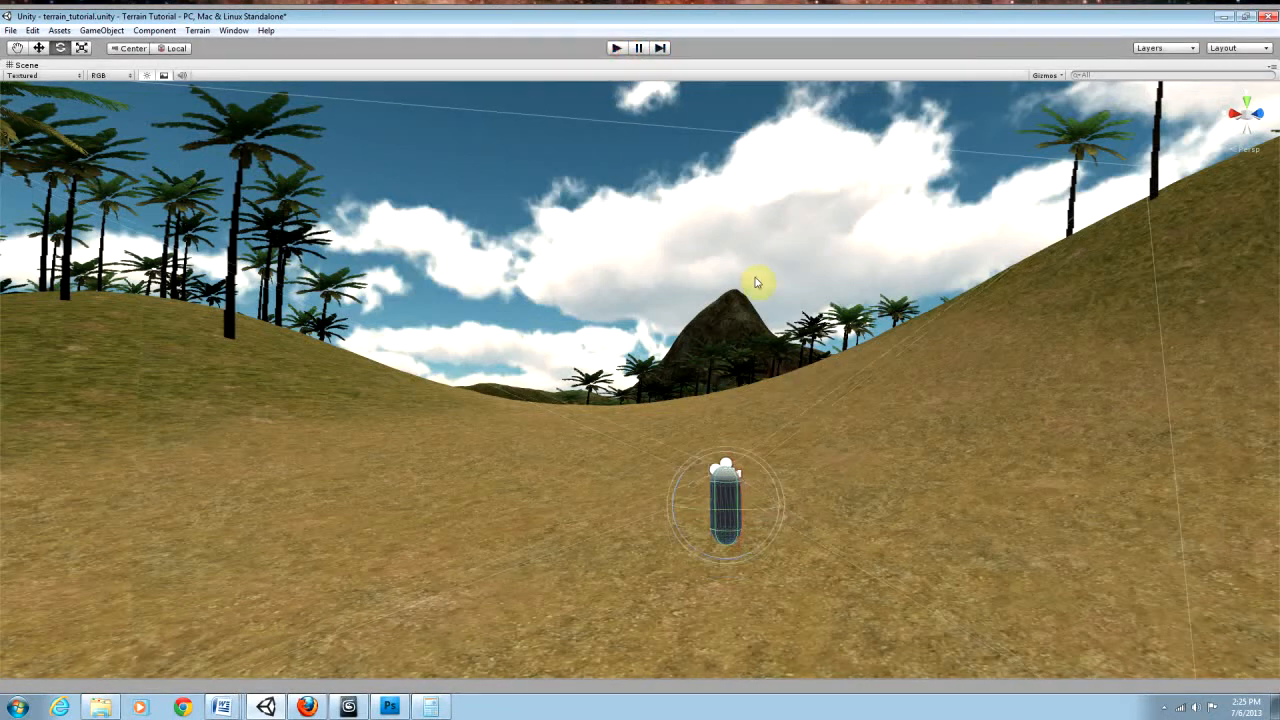
click(617, 47)
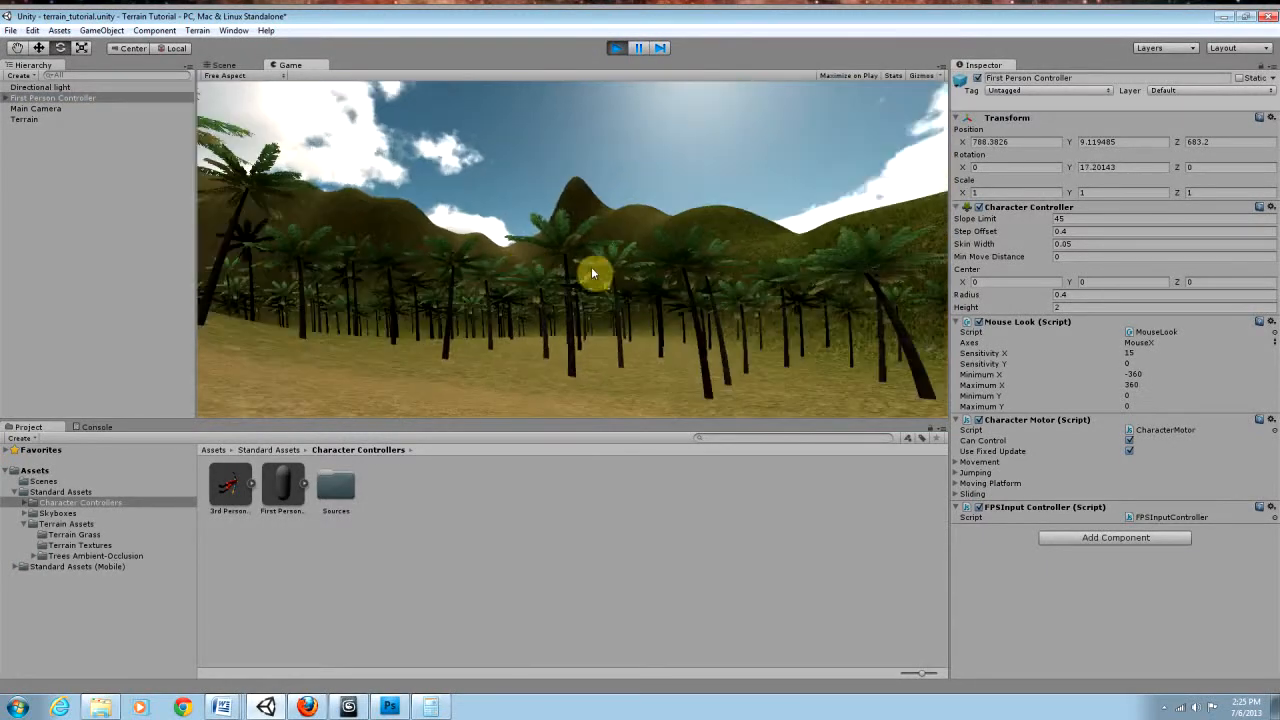
key(w)
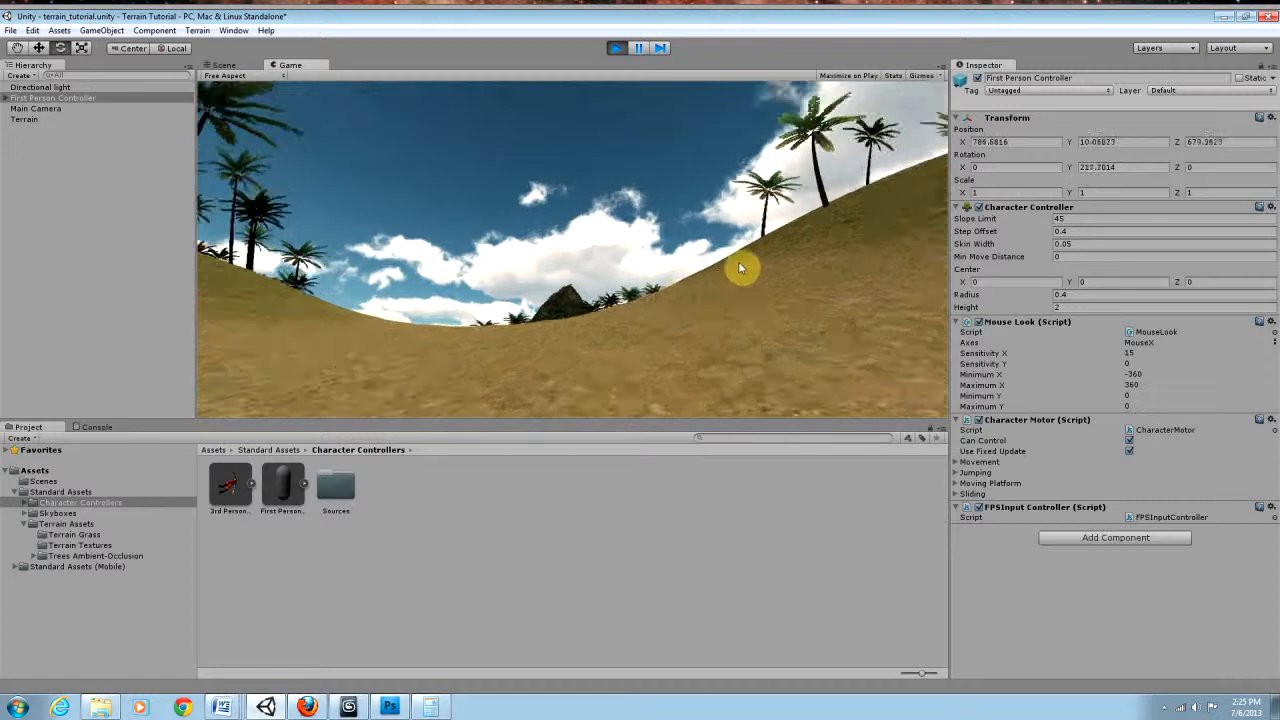
key(w)
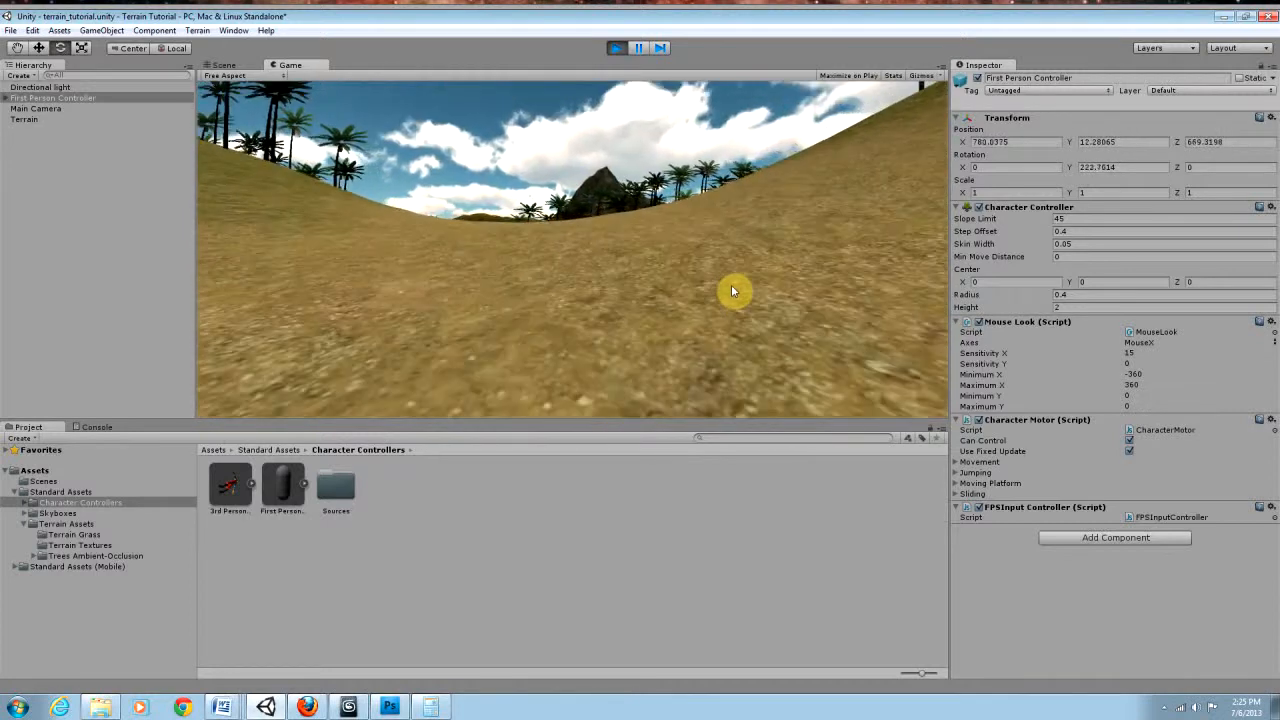
key(w)
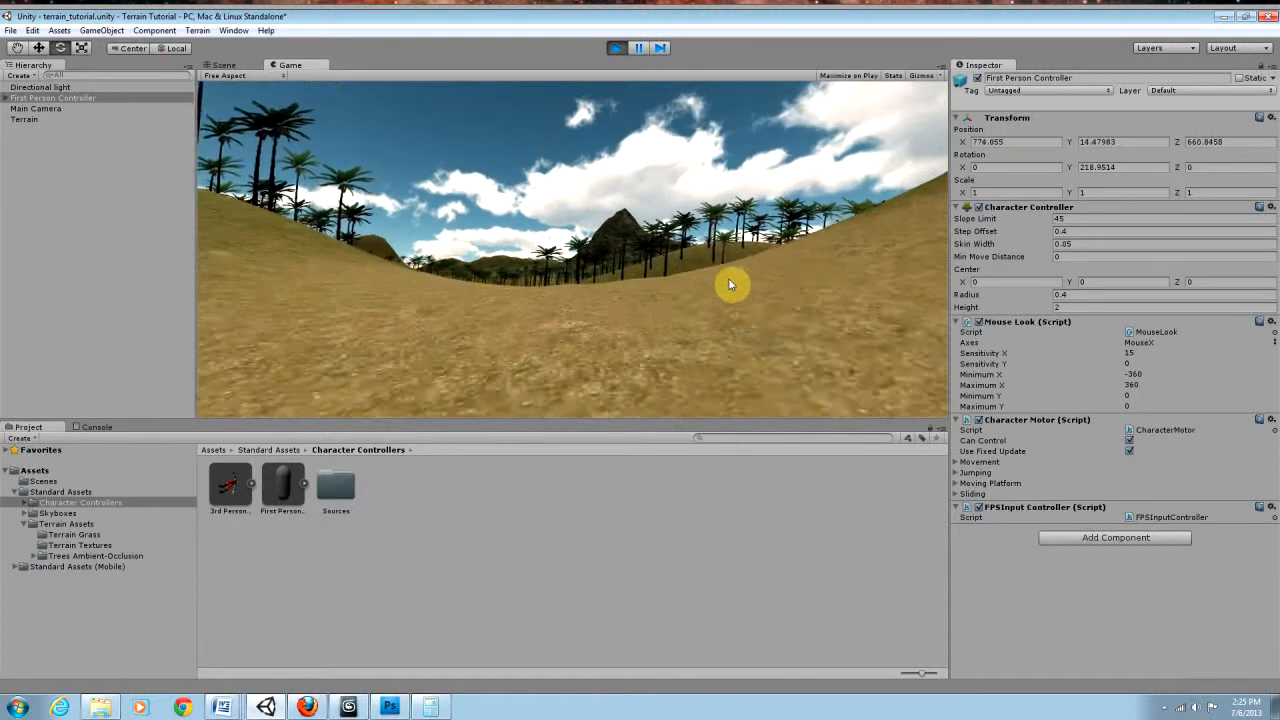
key(w)
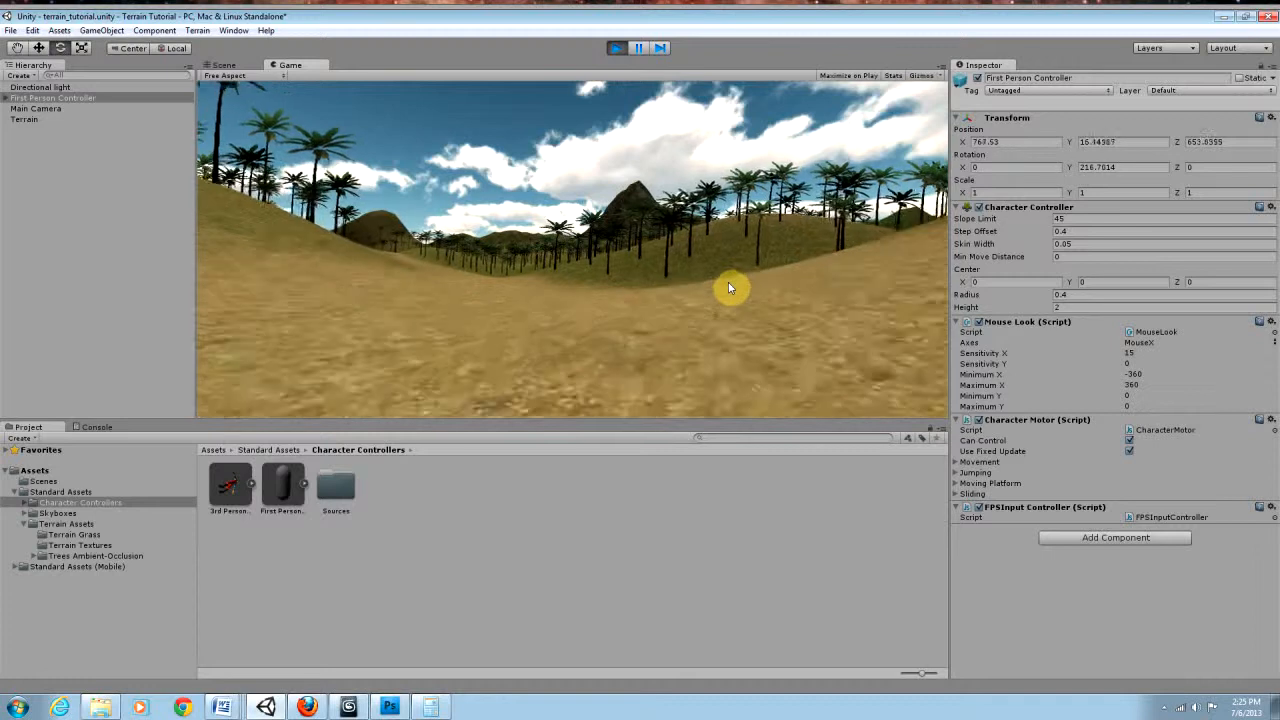
key(w)
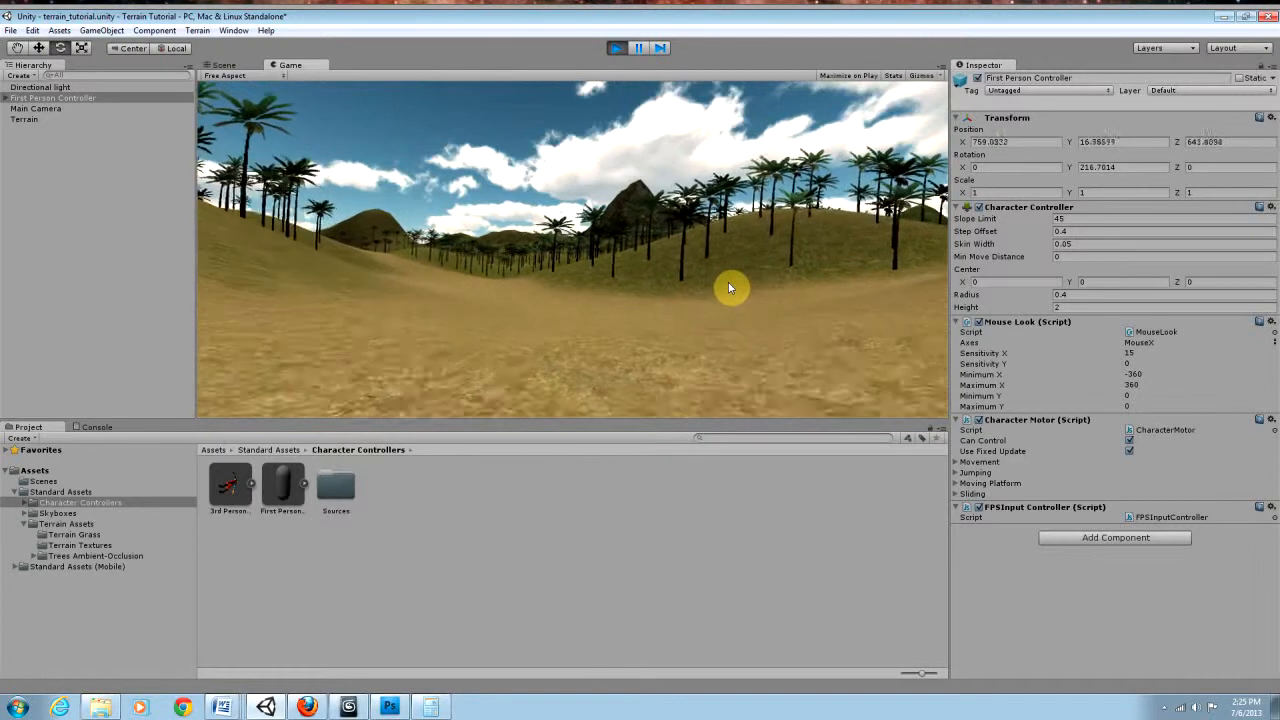
key(w)
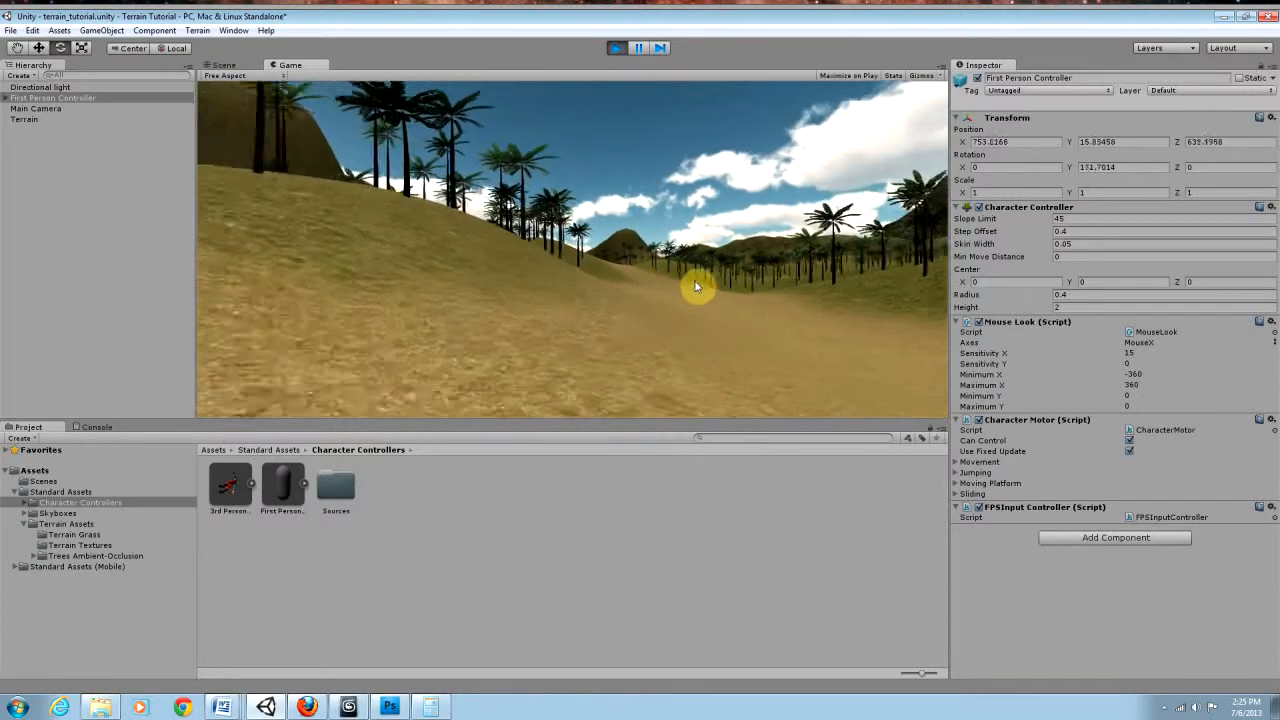
key(w)
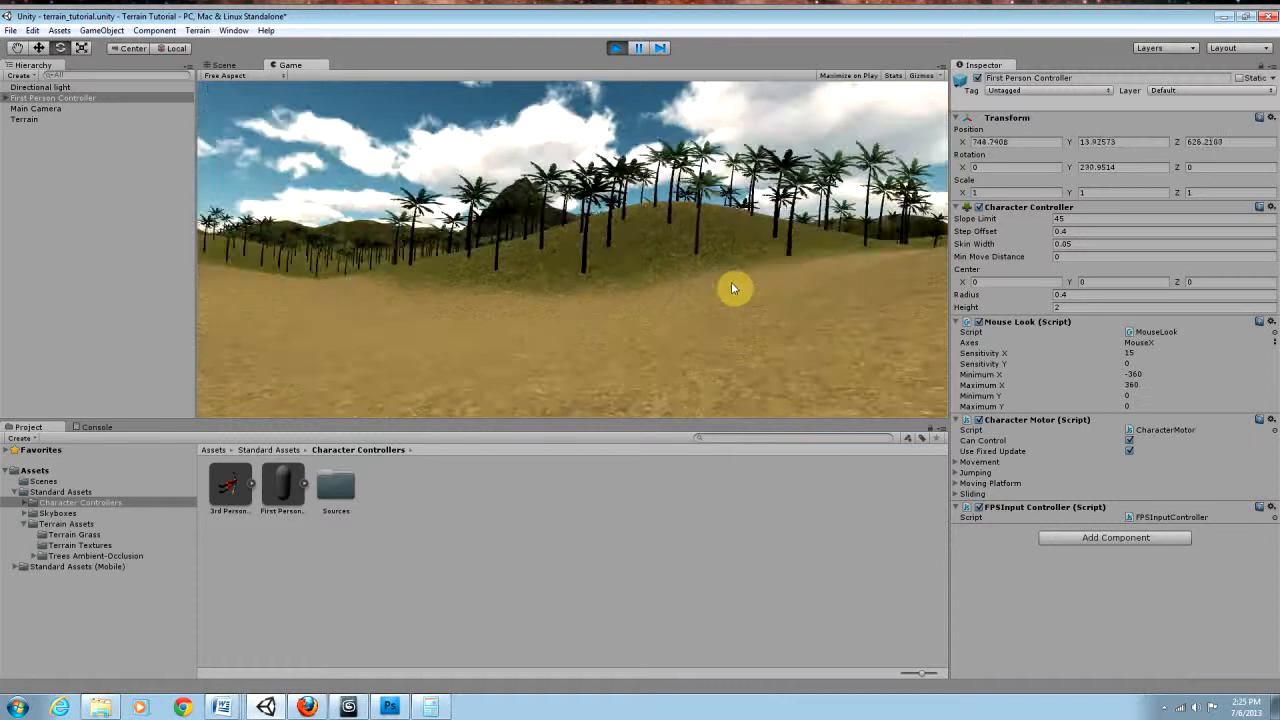
key(w)
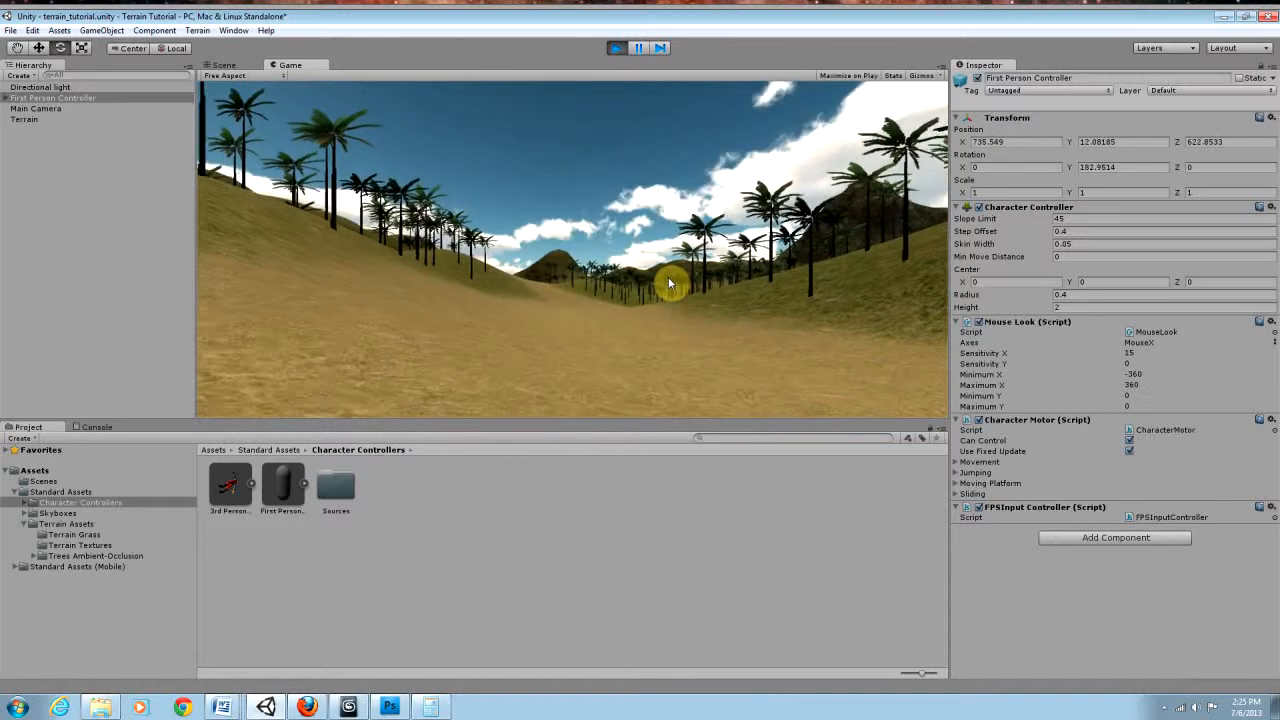
key(w)
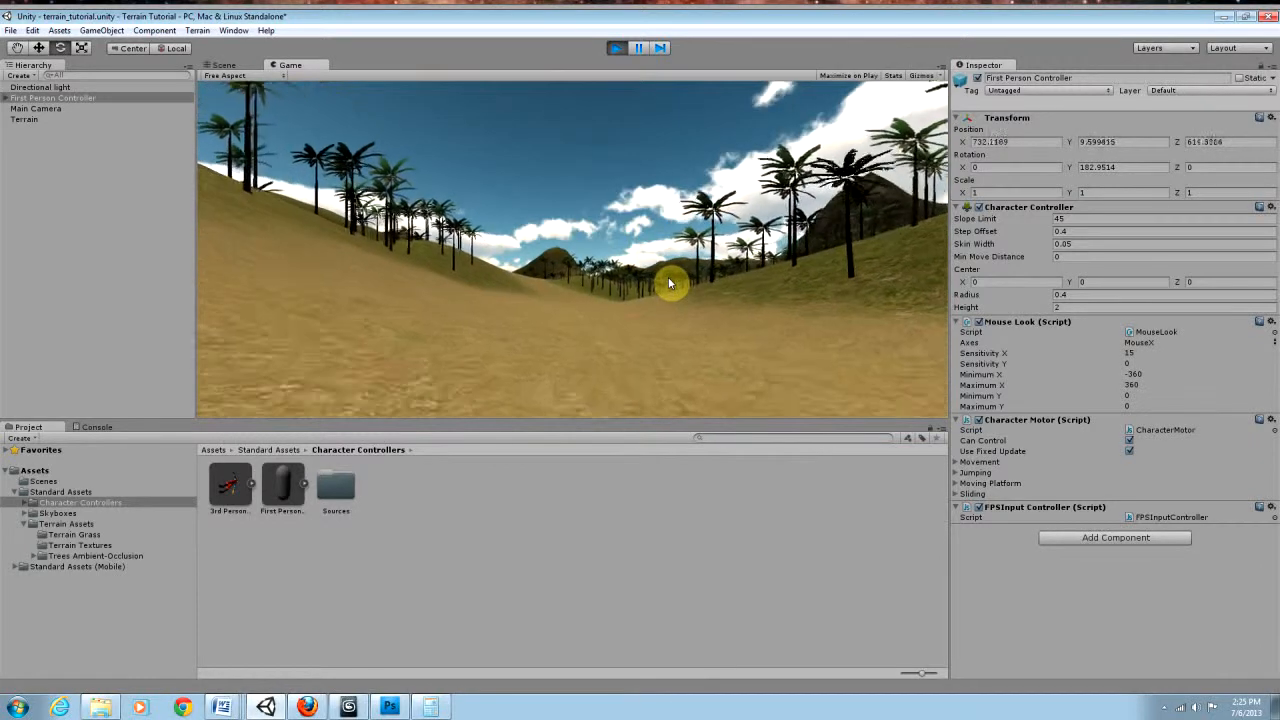
key(w)
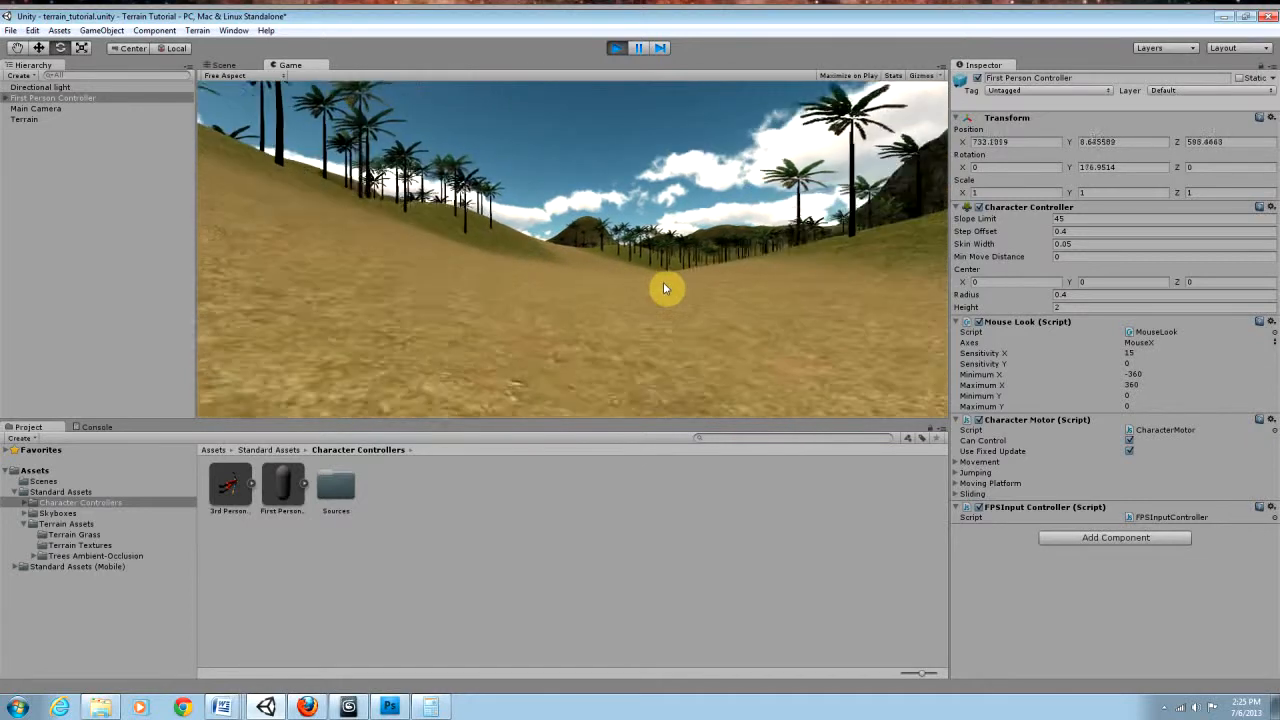
key(w)
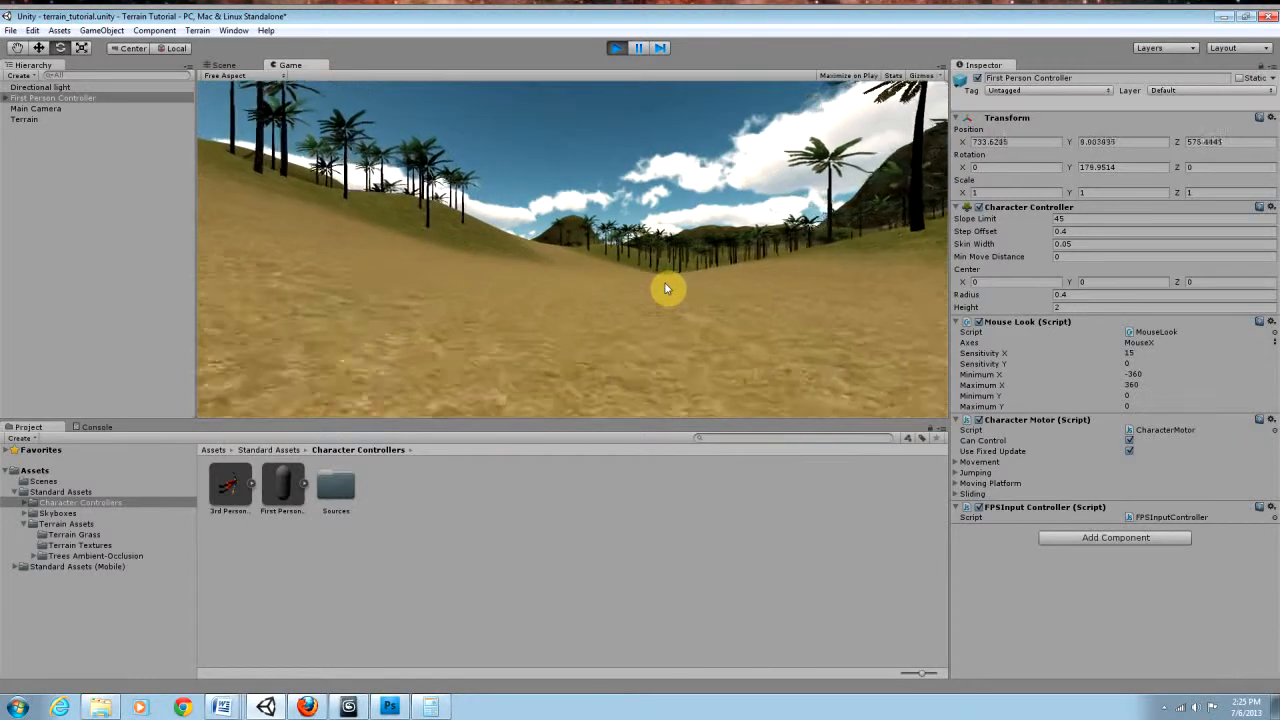
key(w)
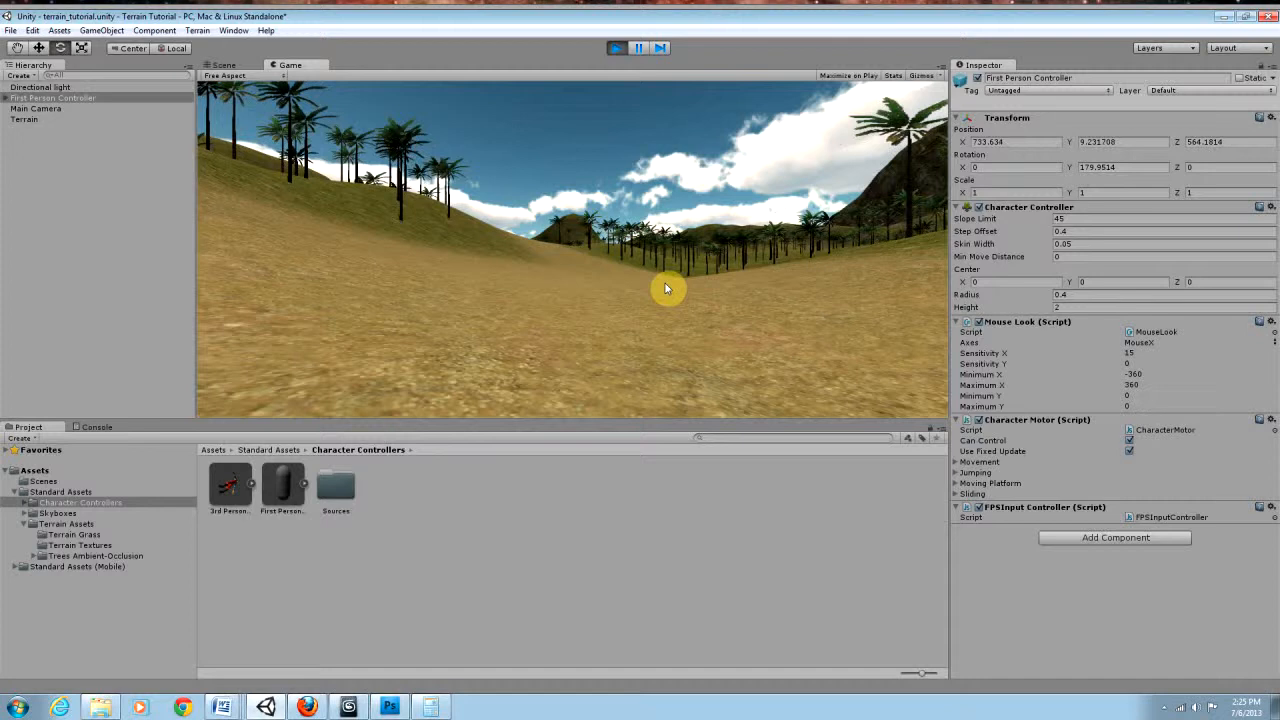
key(w)
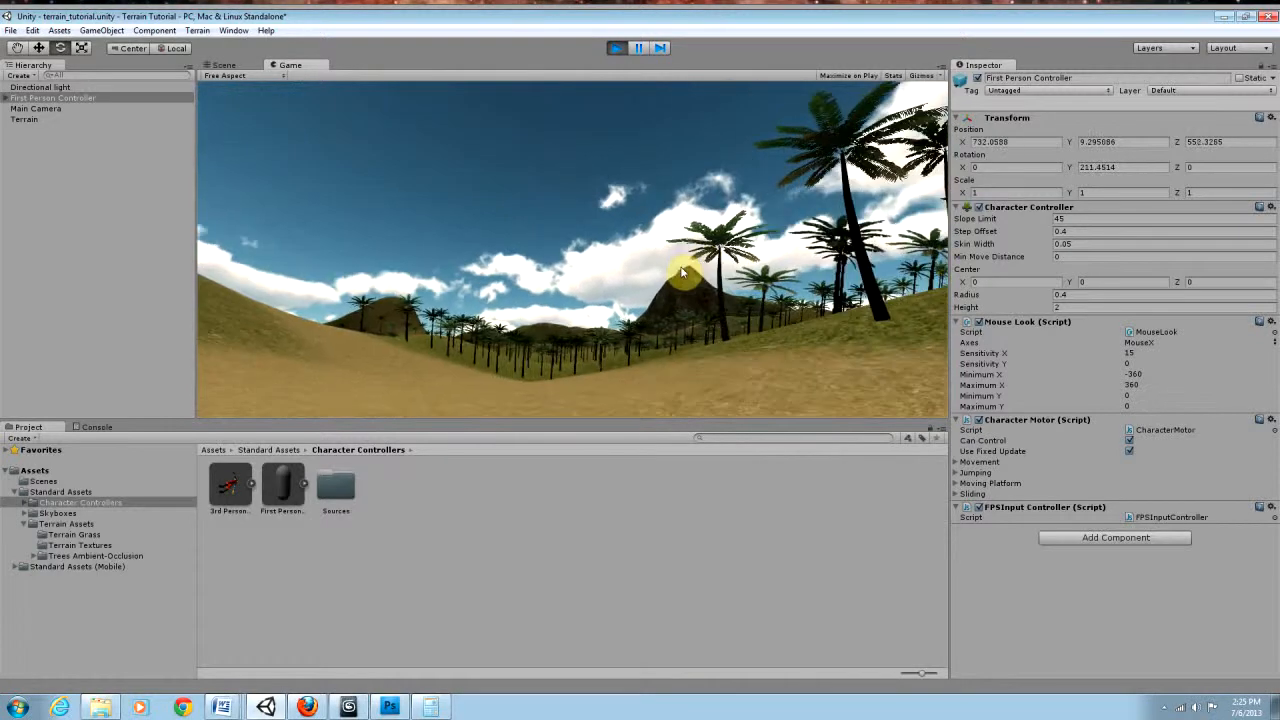
key(w)
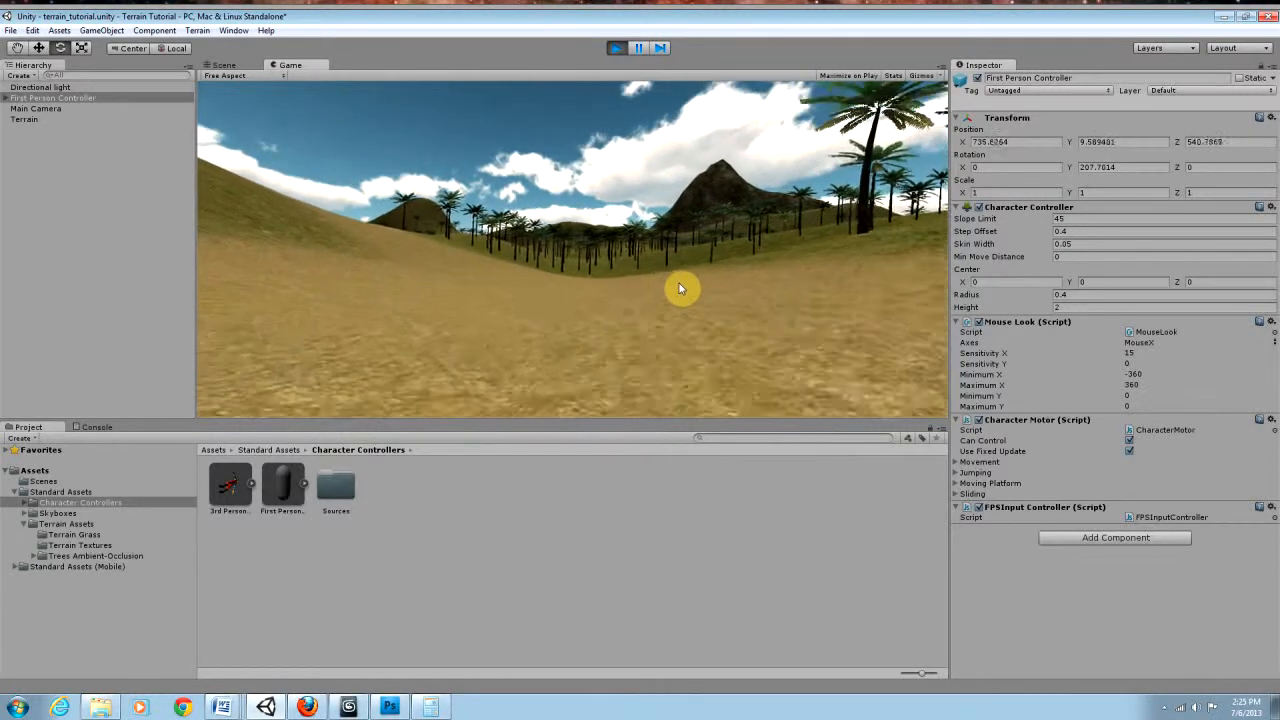
key(w)
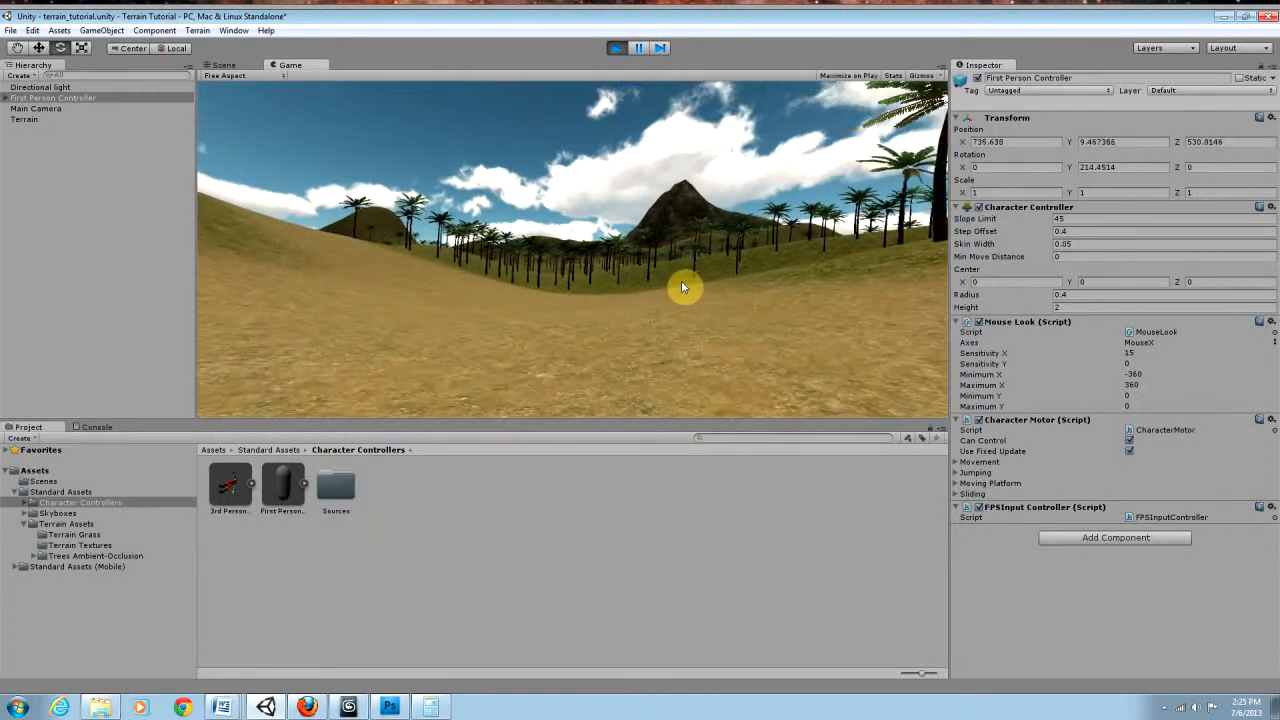
key(w)
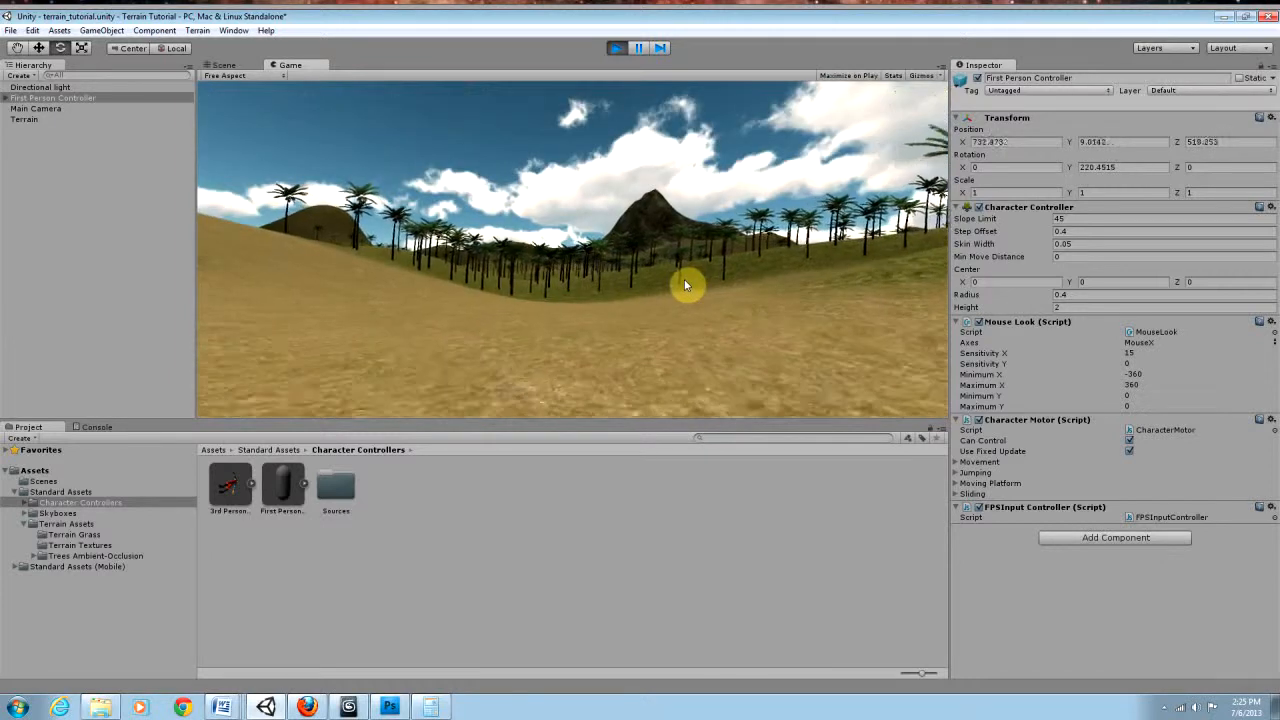
key(w)
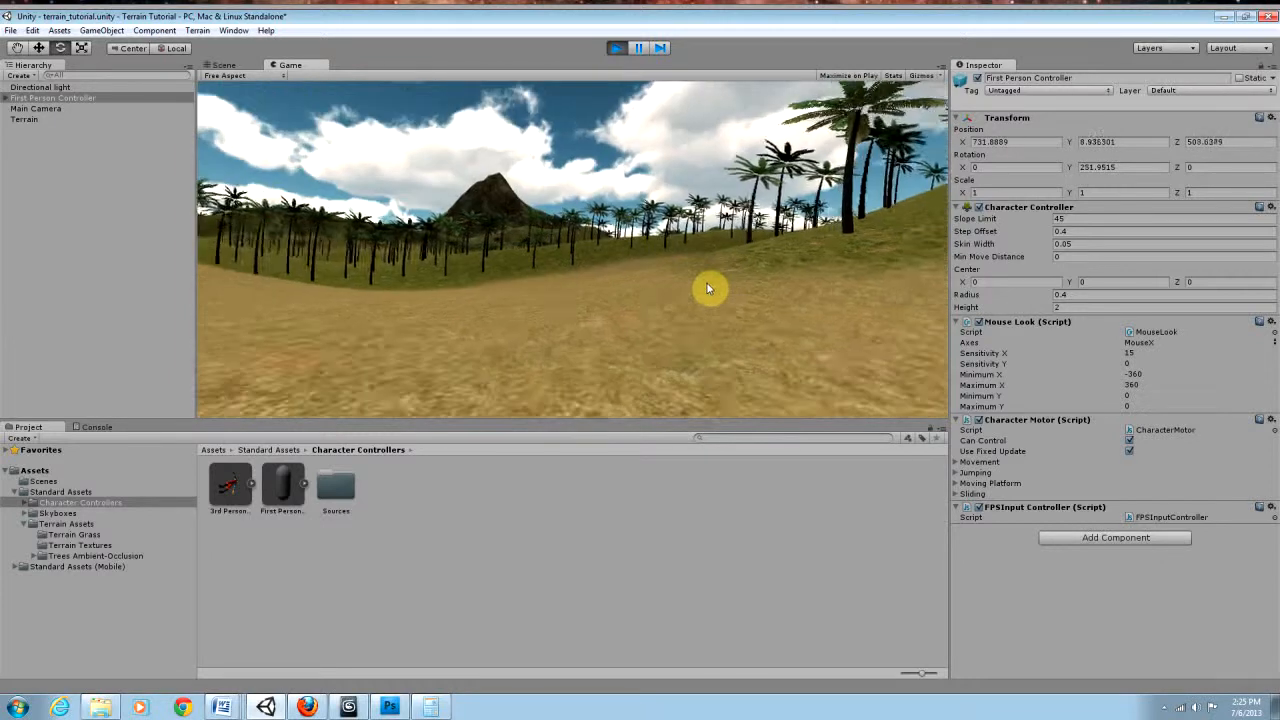
key(w)
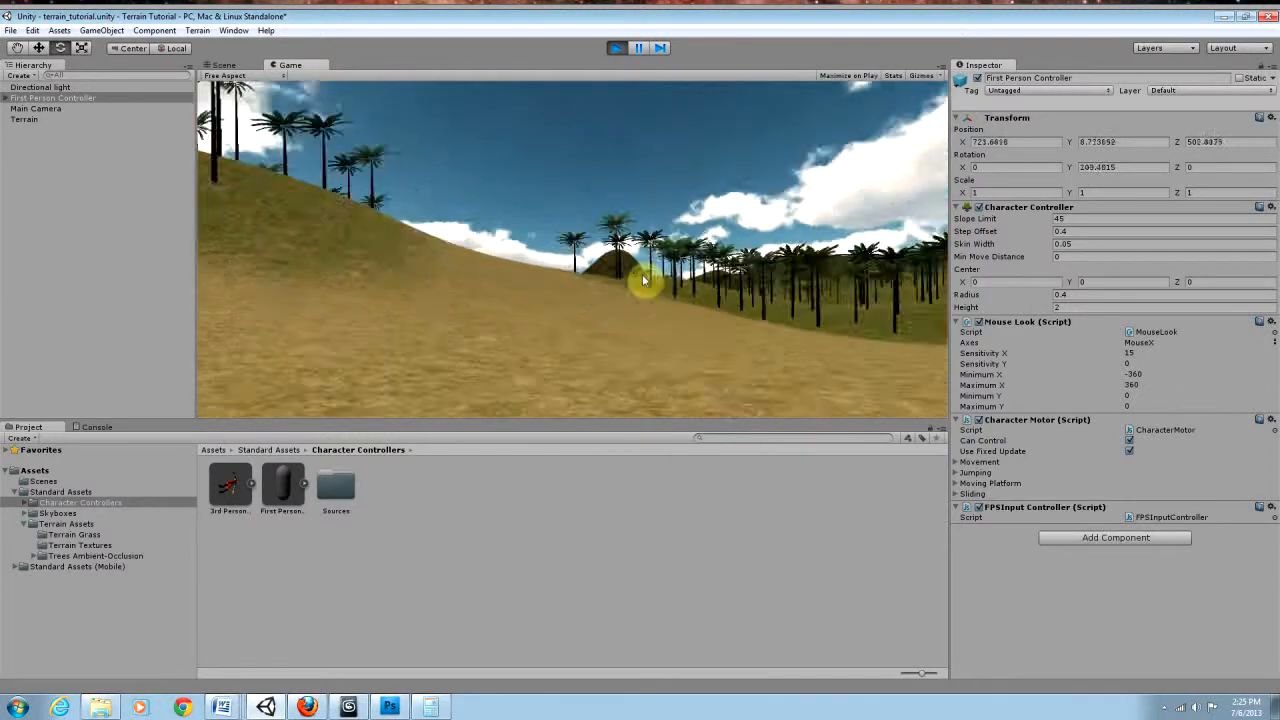
key(w)
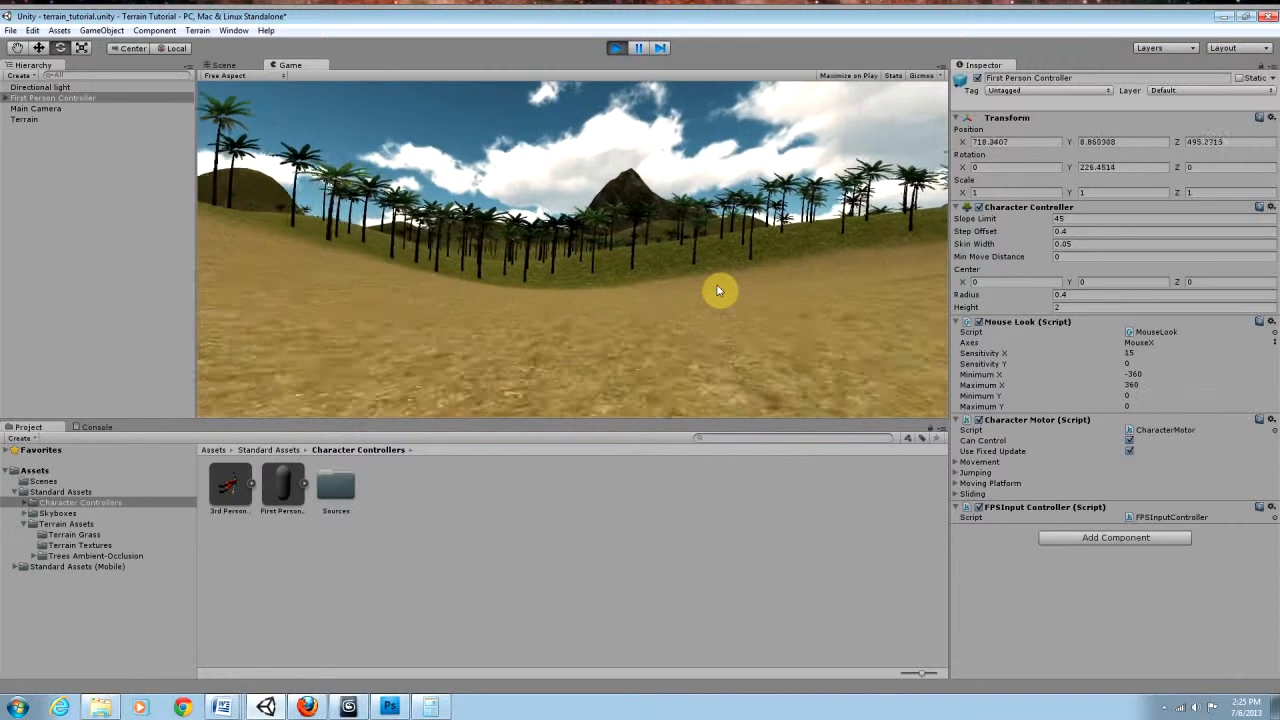
key(w)
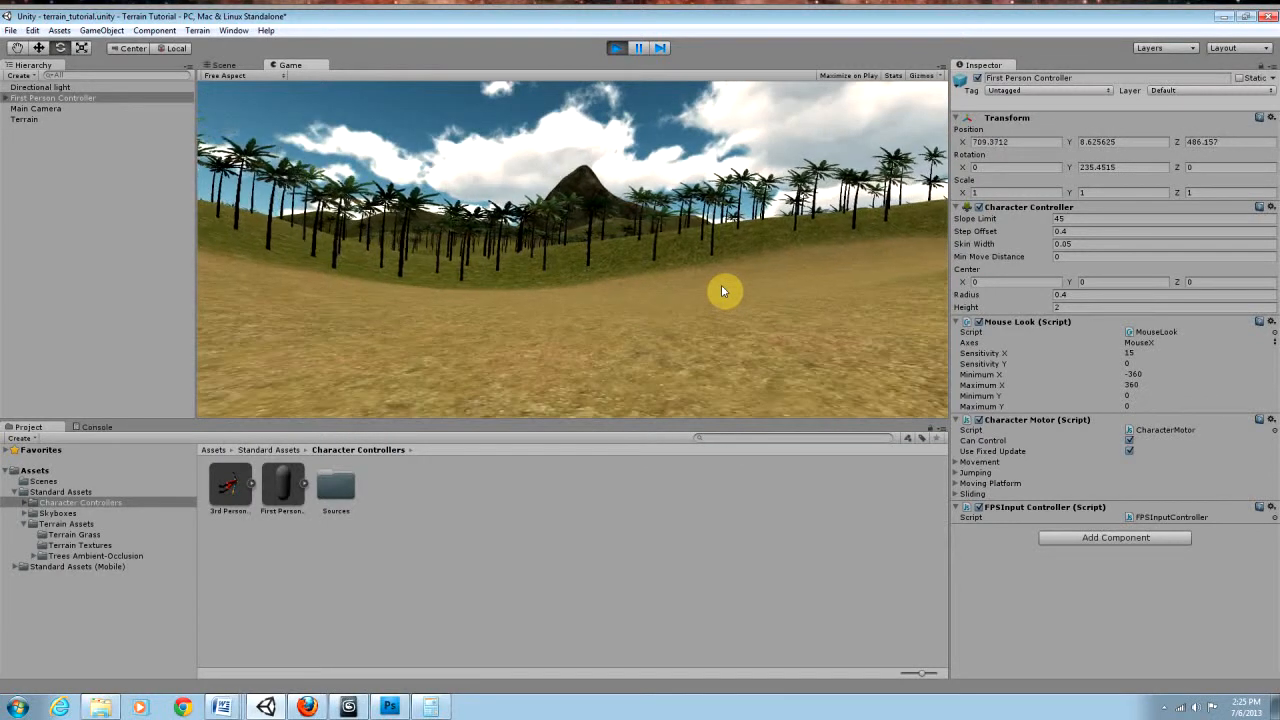
key(w)
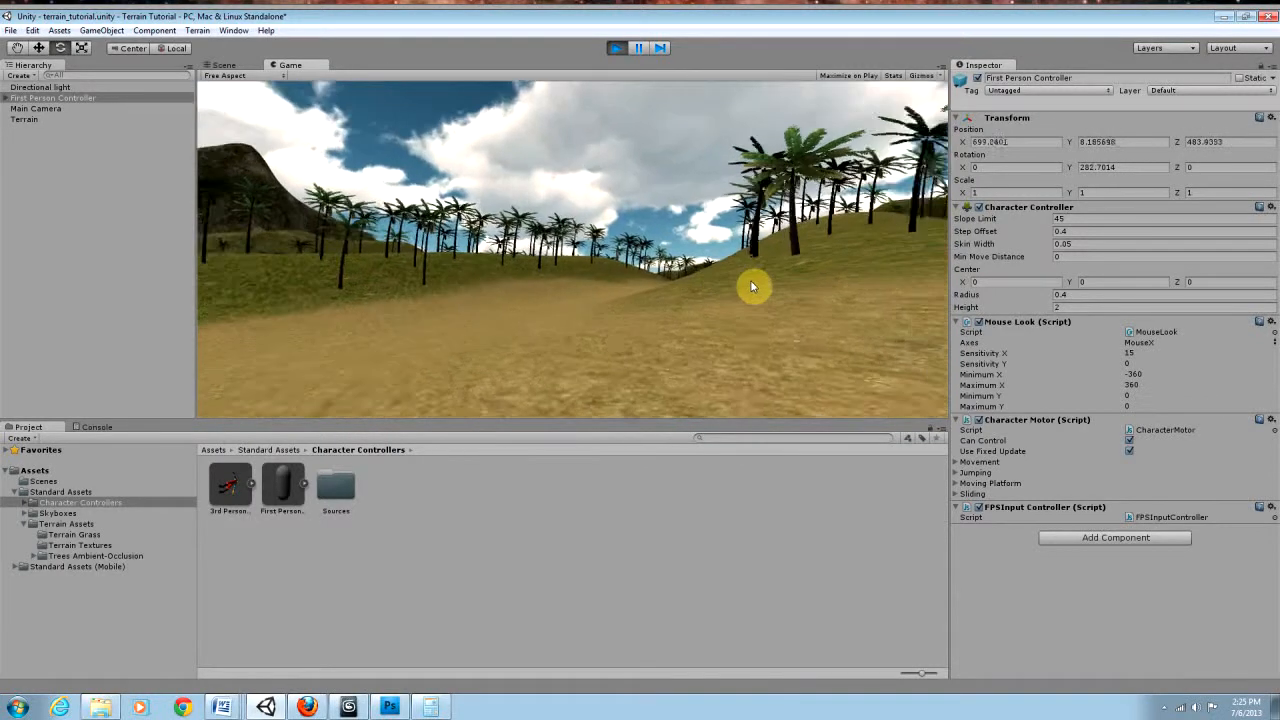
key(w)
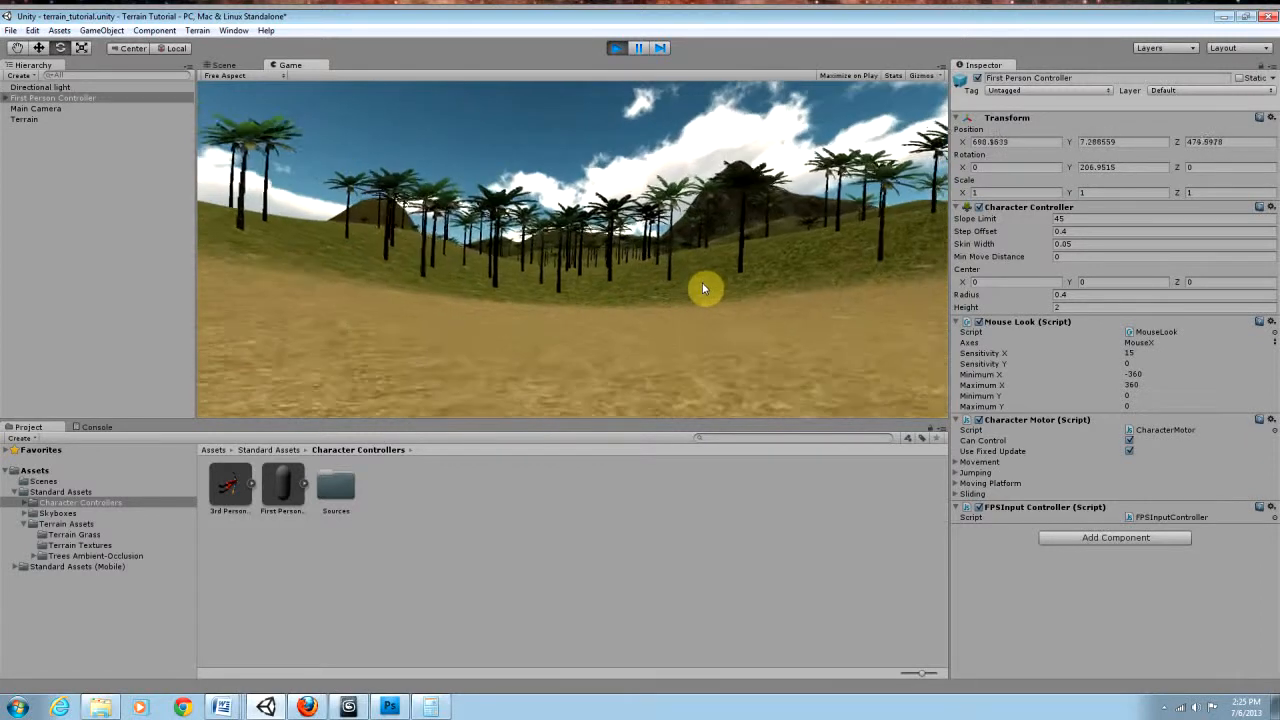
key(w)
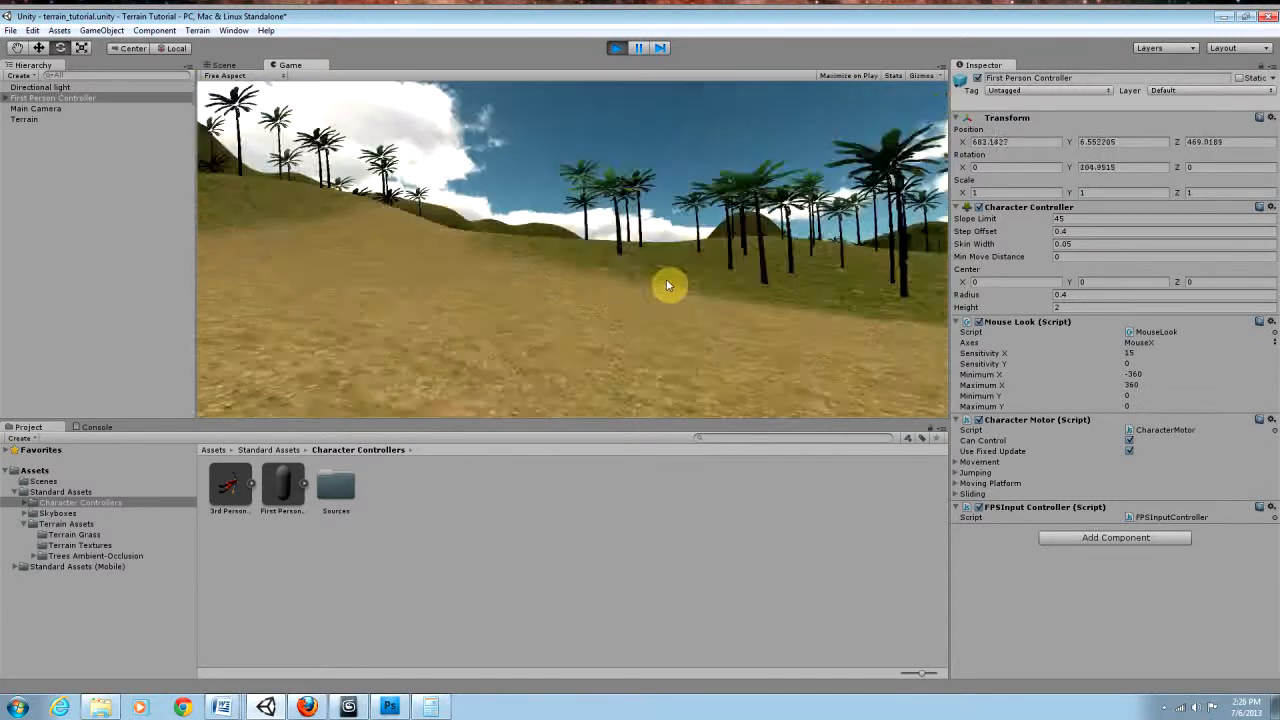
key(w)
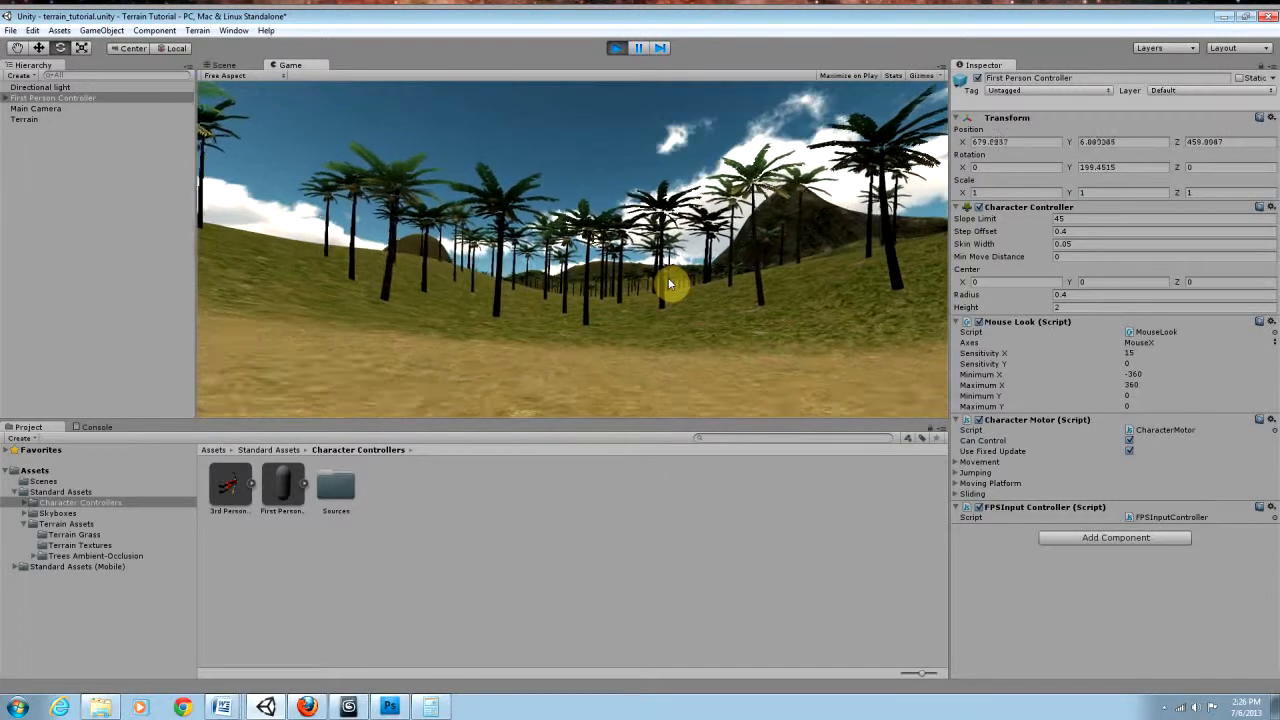
Step: Walk the First Person Controller off the dirt path and up along the palm-covered slope to examine the terrain and trees
key(w)
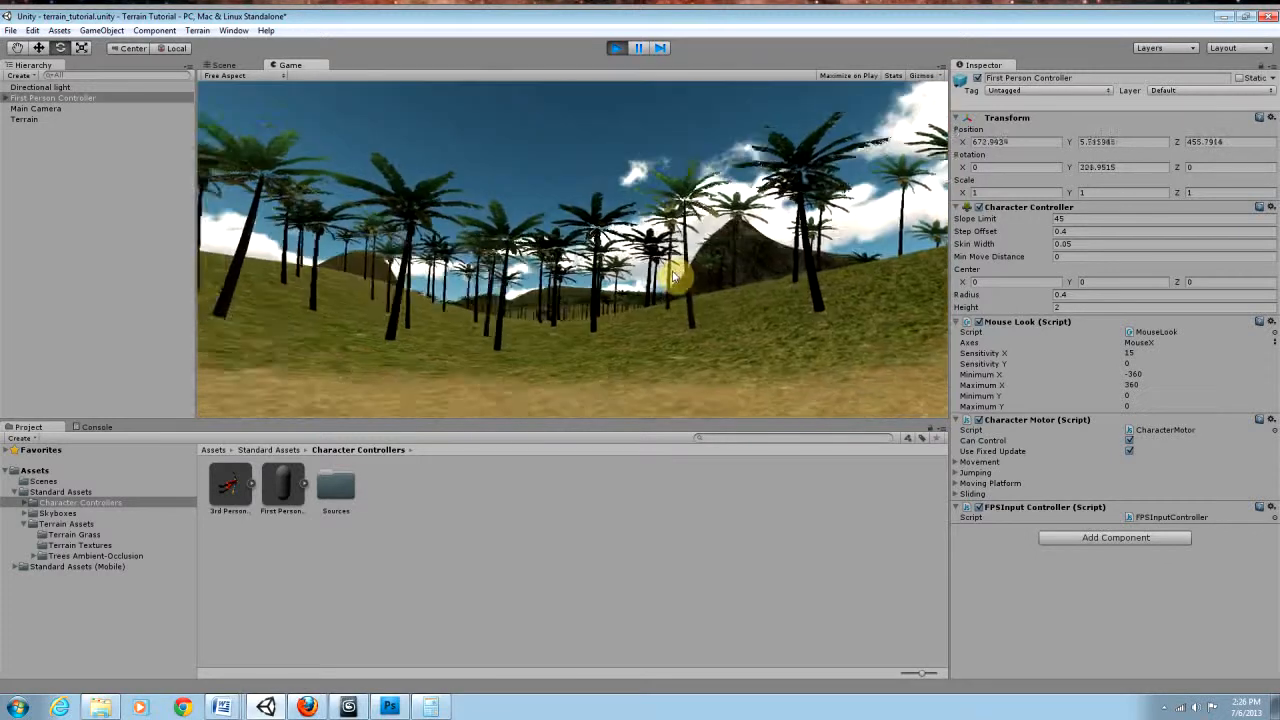
key(w)
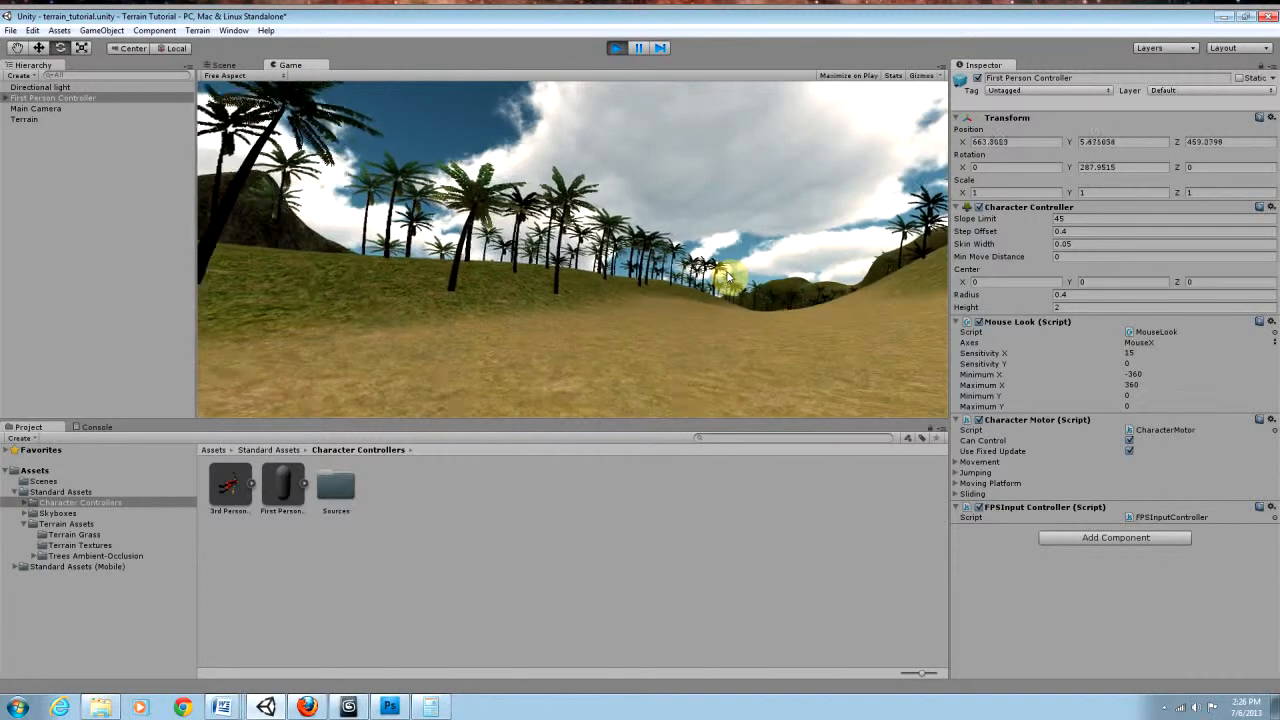
key(w)
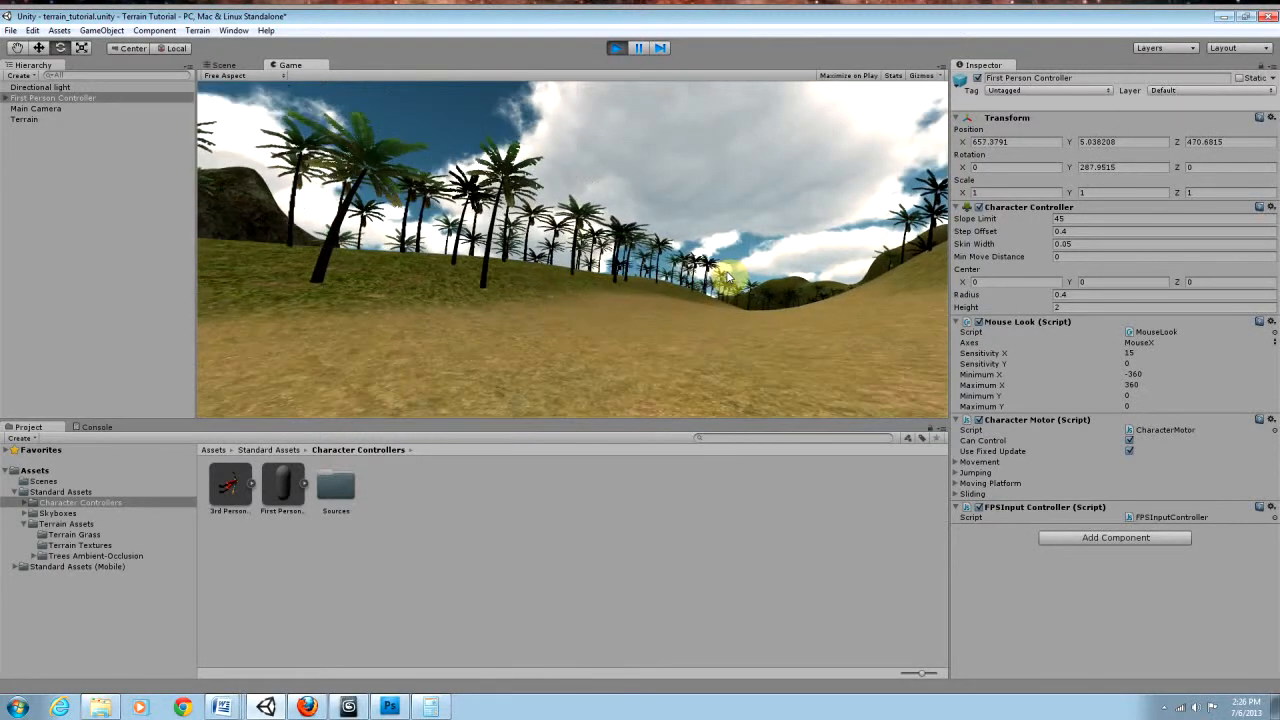
key(w)
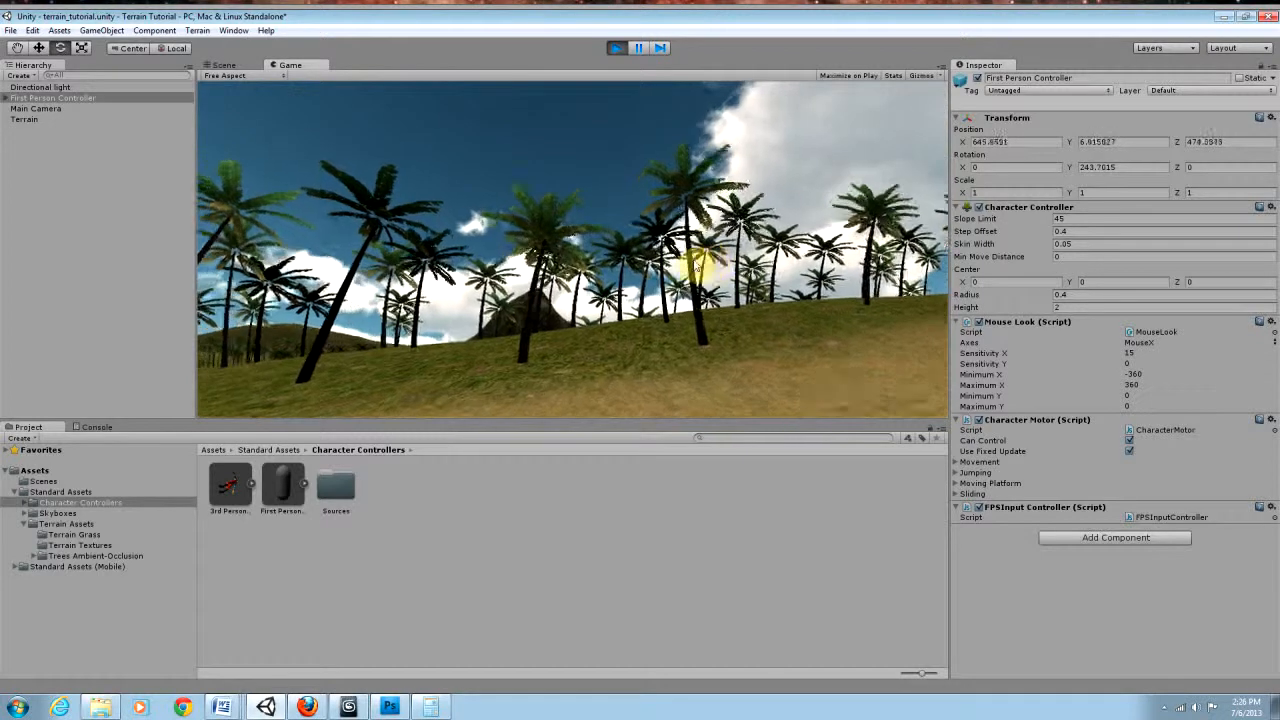
key(w)
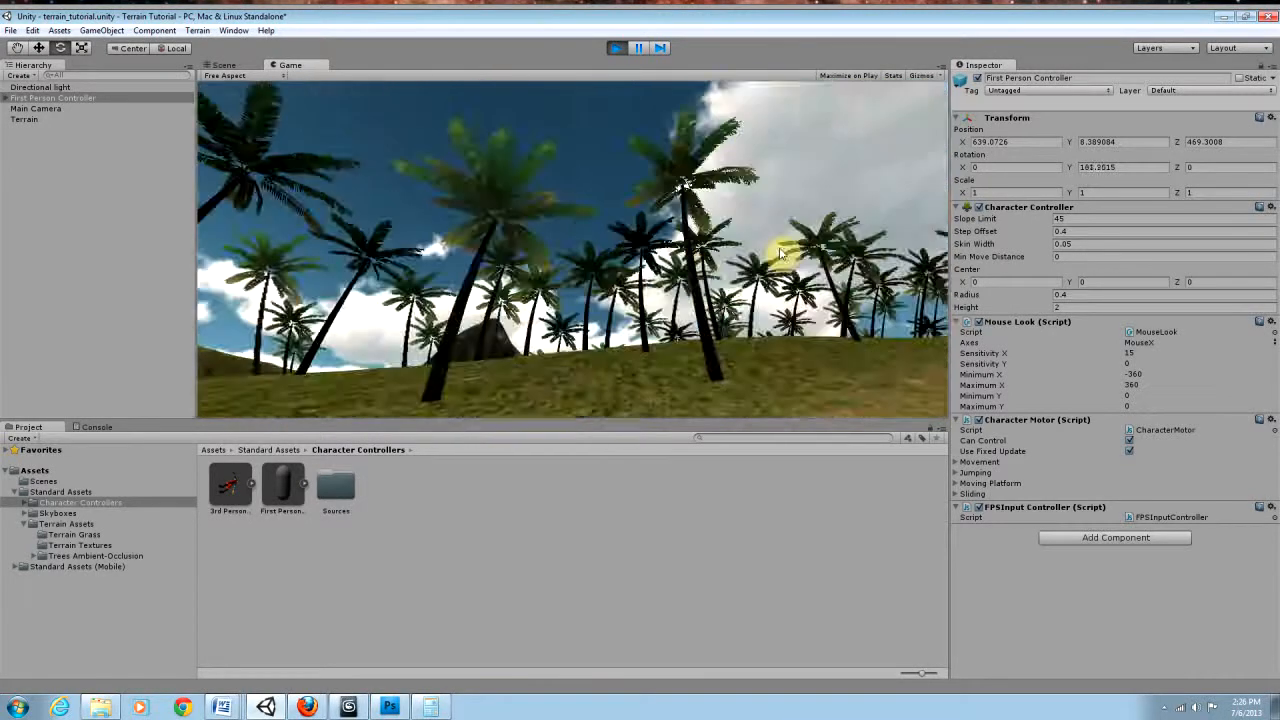
key(w)
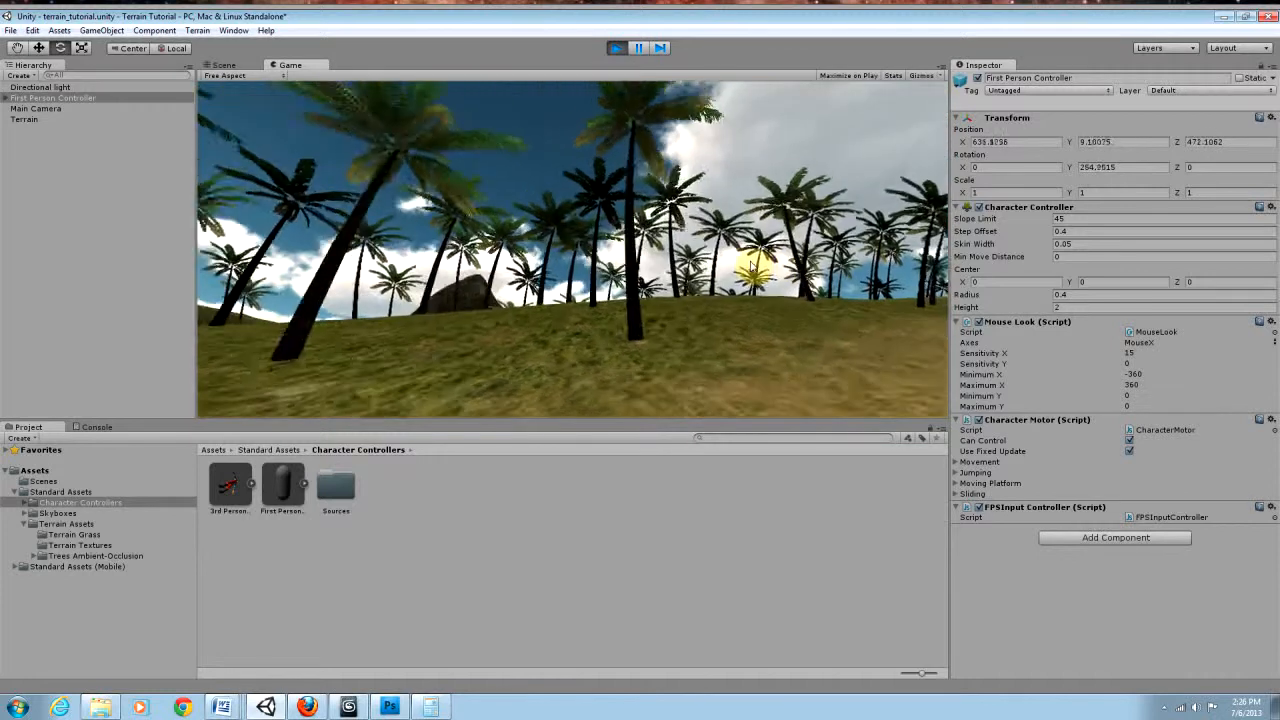
key(w)
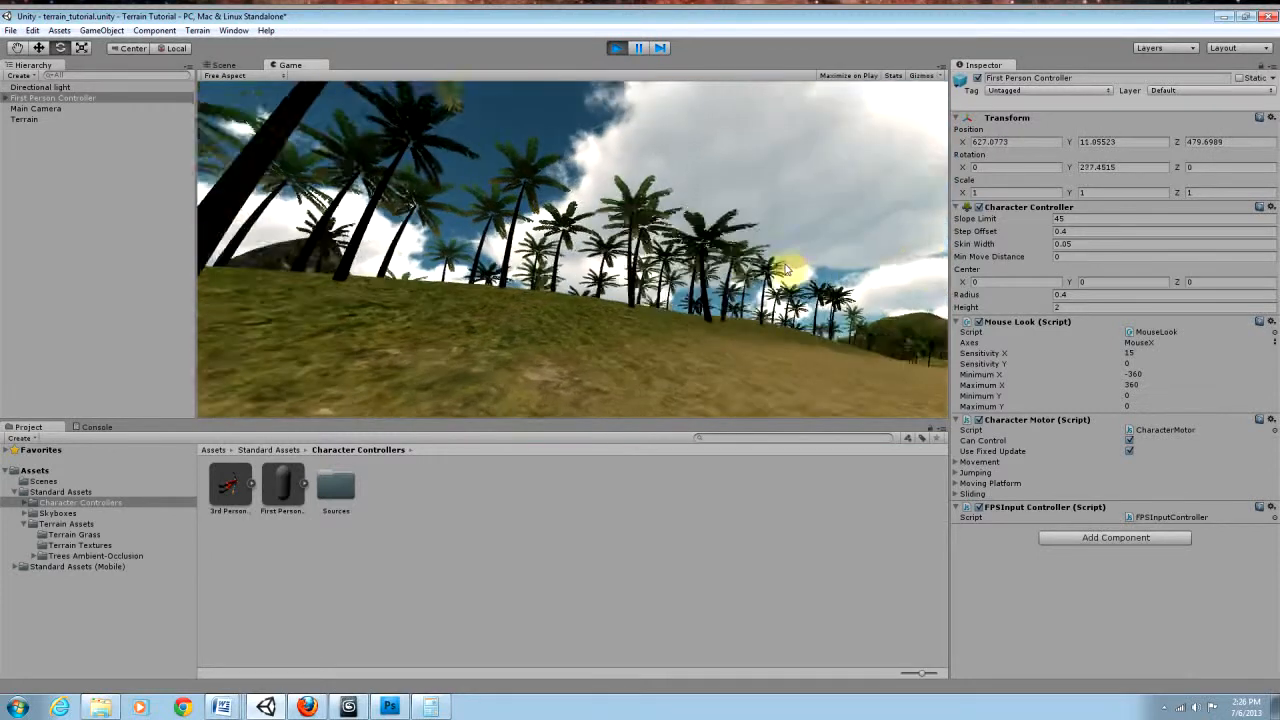
key(w)
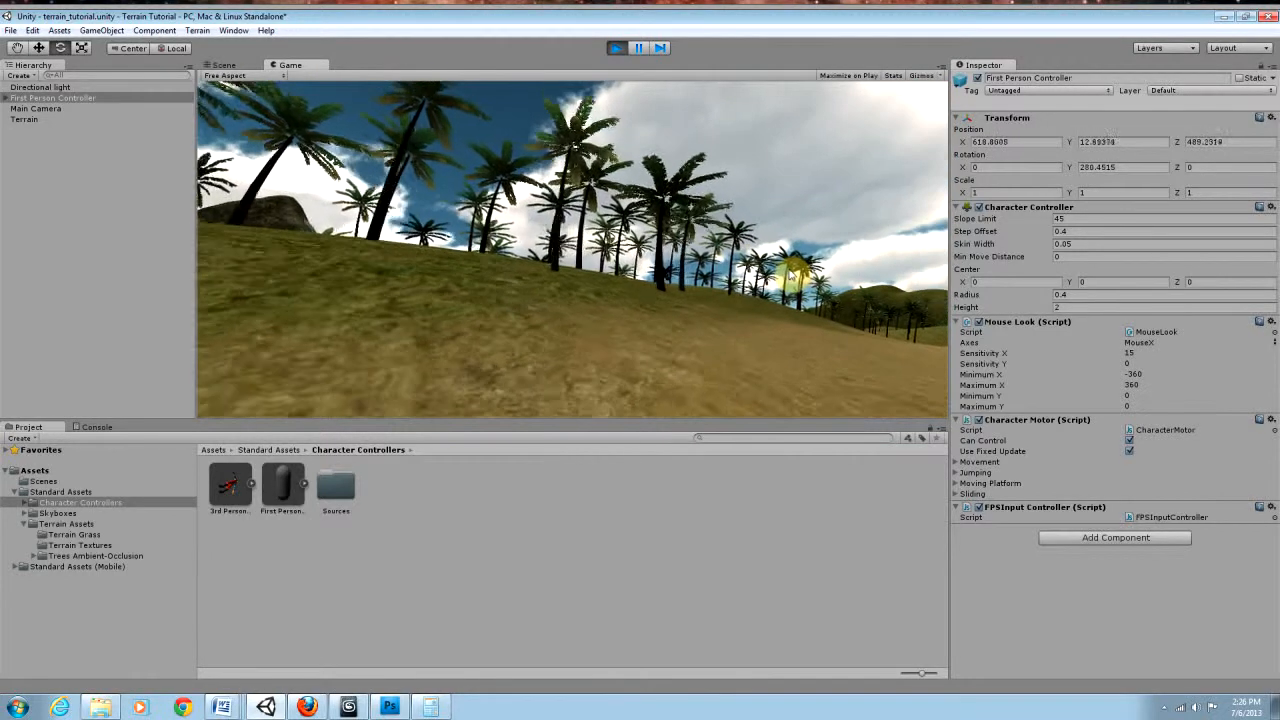
key(w)
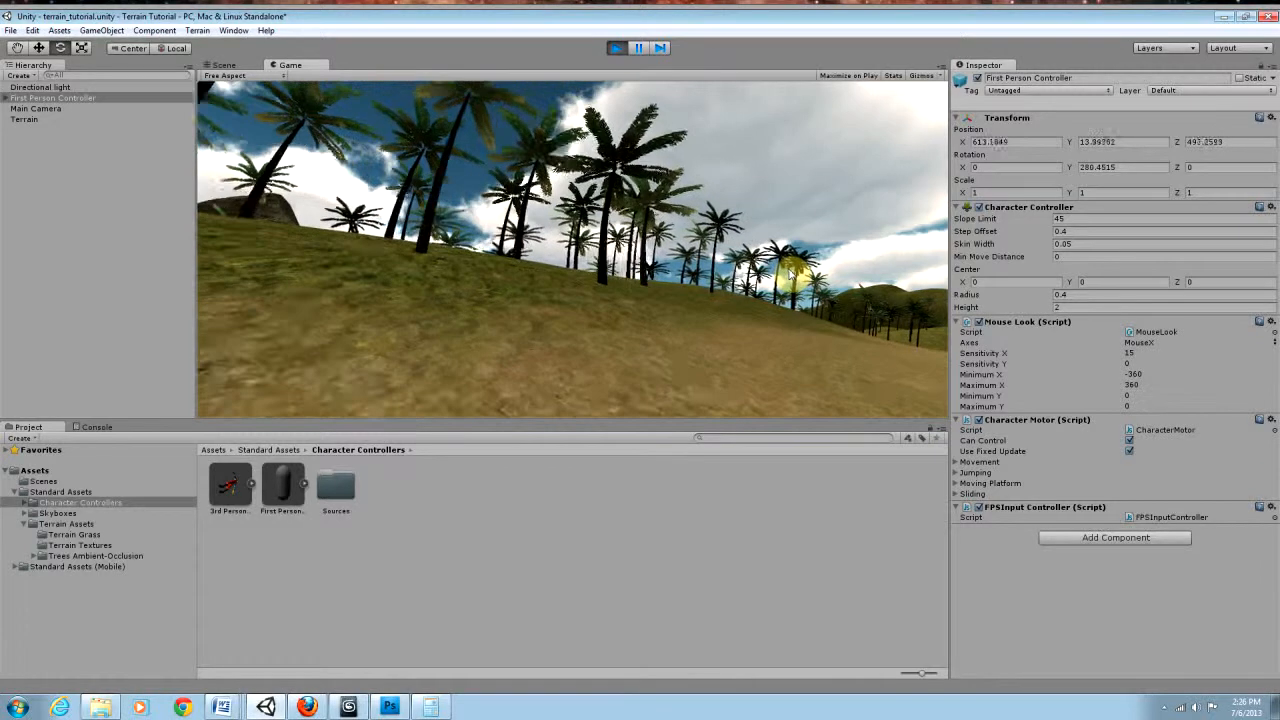
key(w)
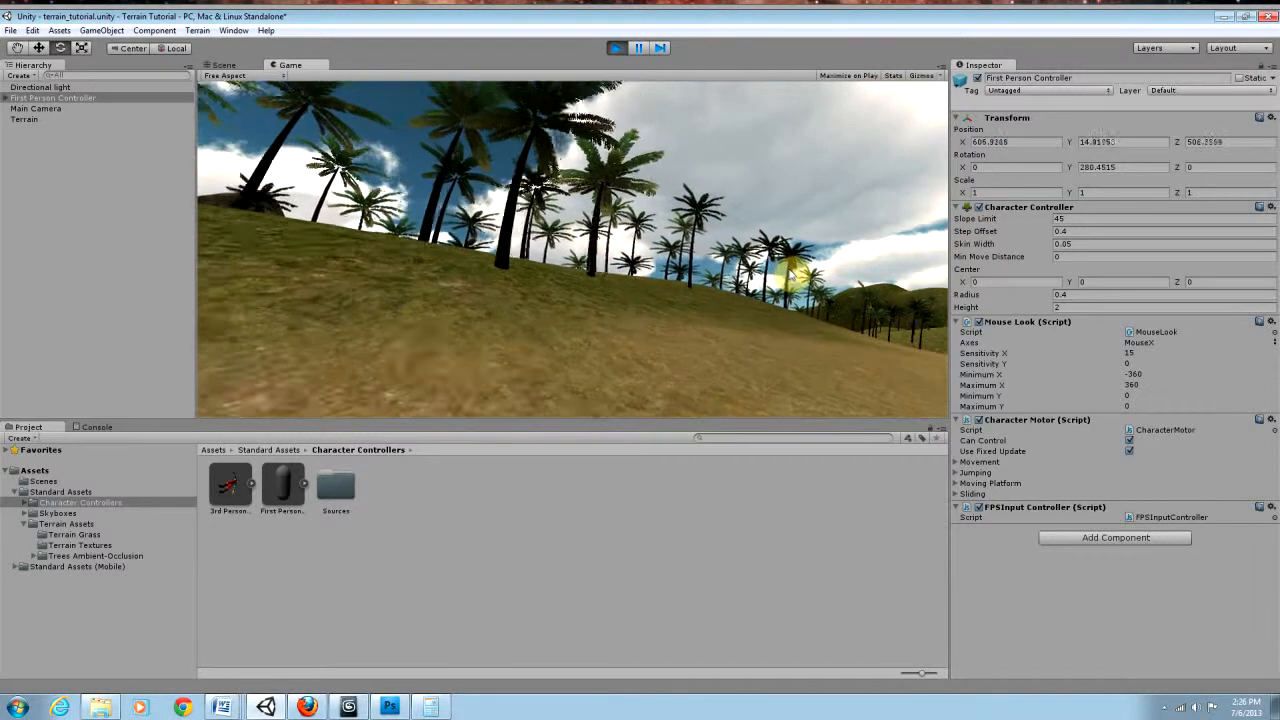
key(w)
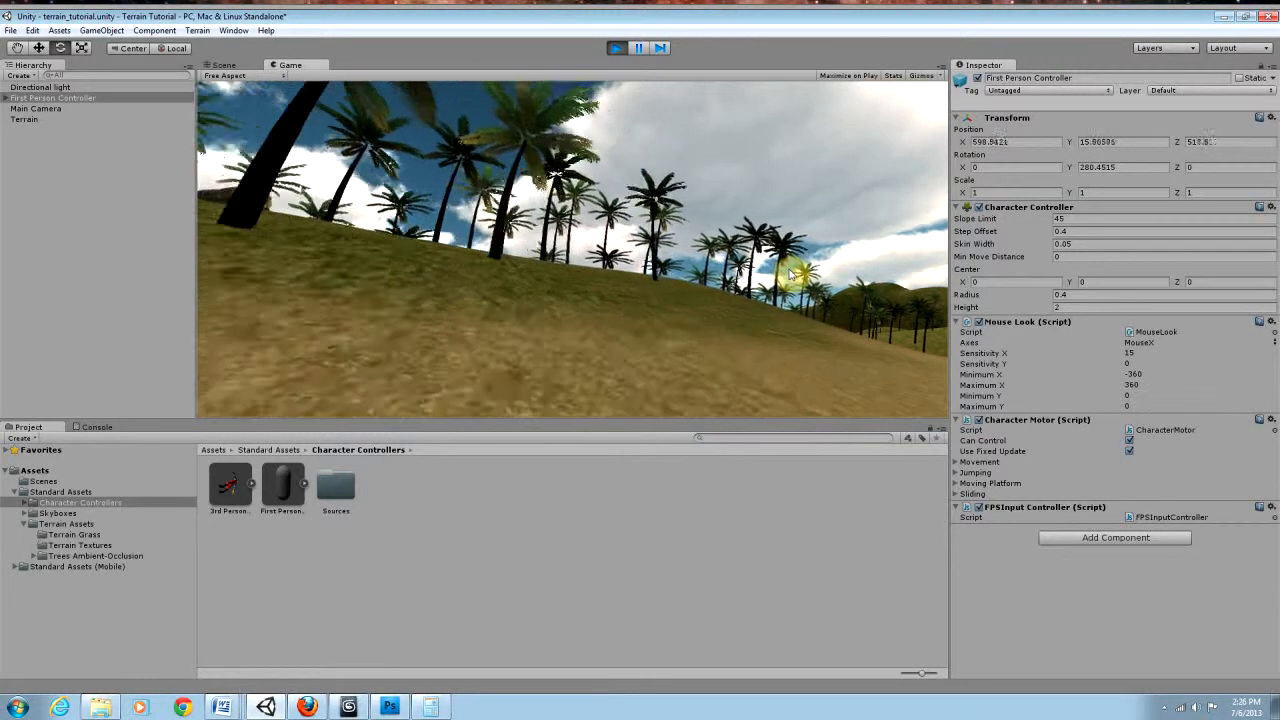
key(w)
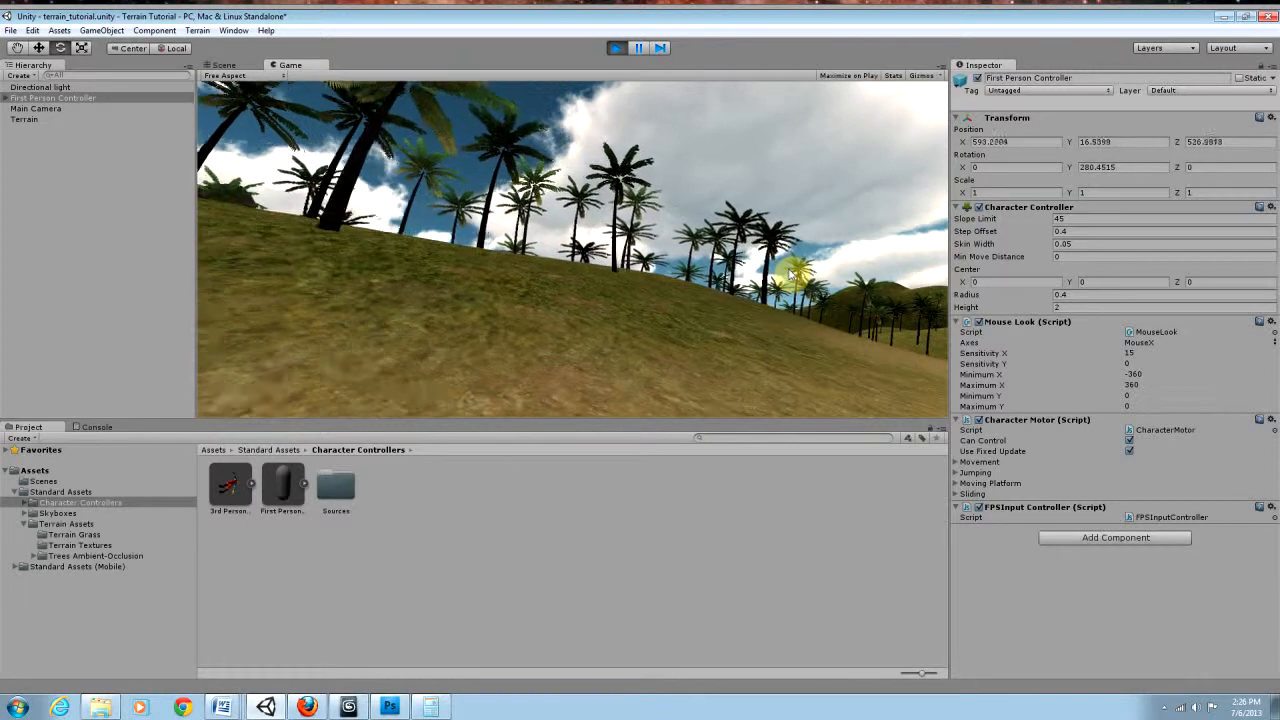
key(w)
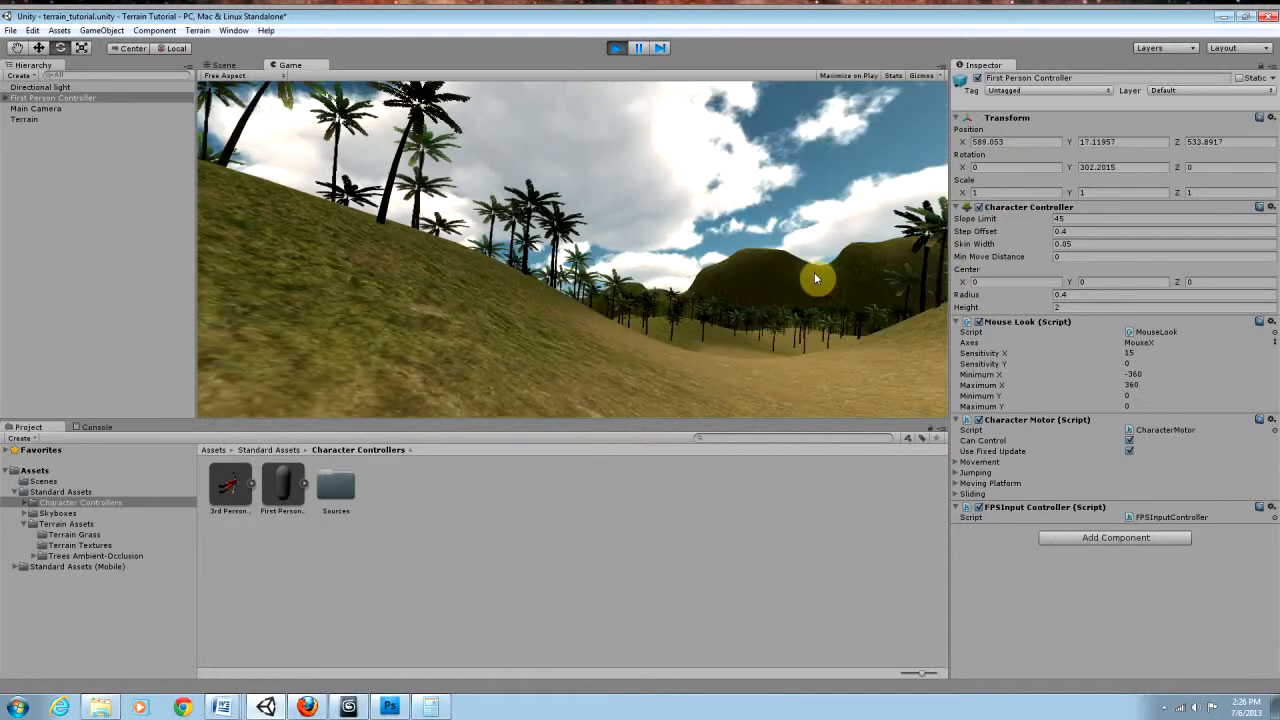
key(w)
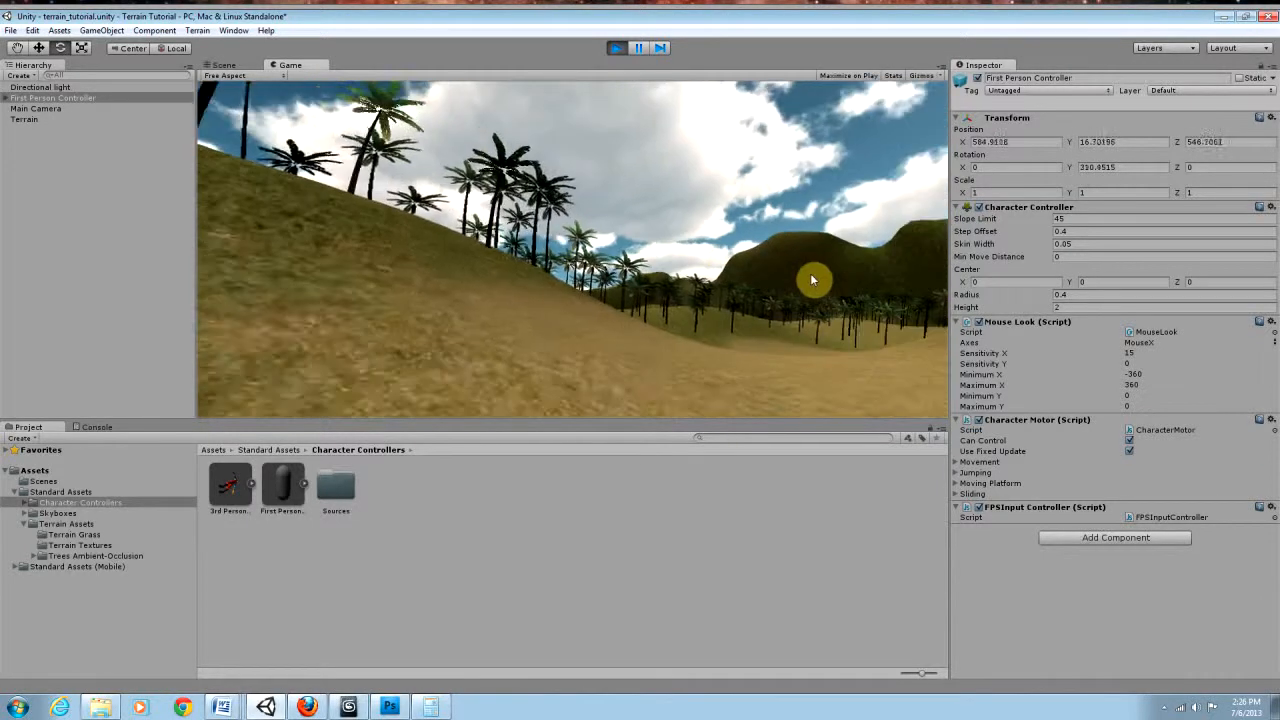
Step: Walk along the opposite hillside, examine the slope and palm trees up close against the distant mountains, and stop the game
key(w)
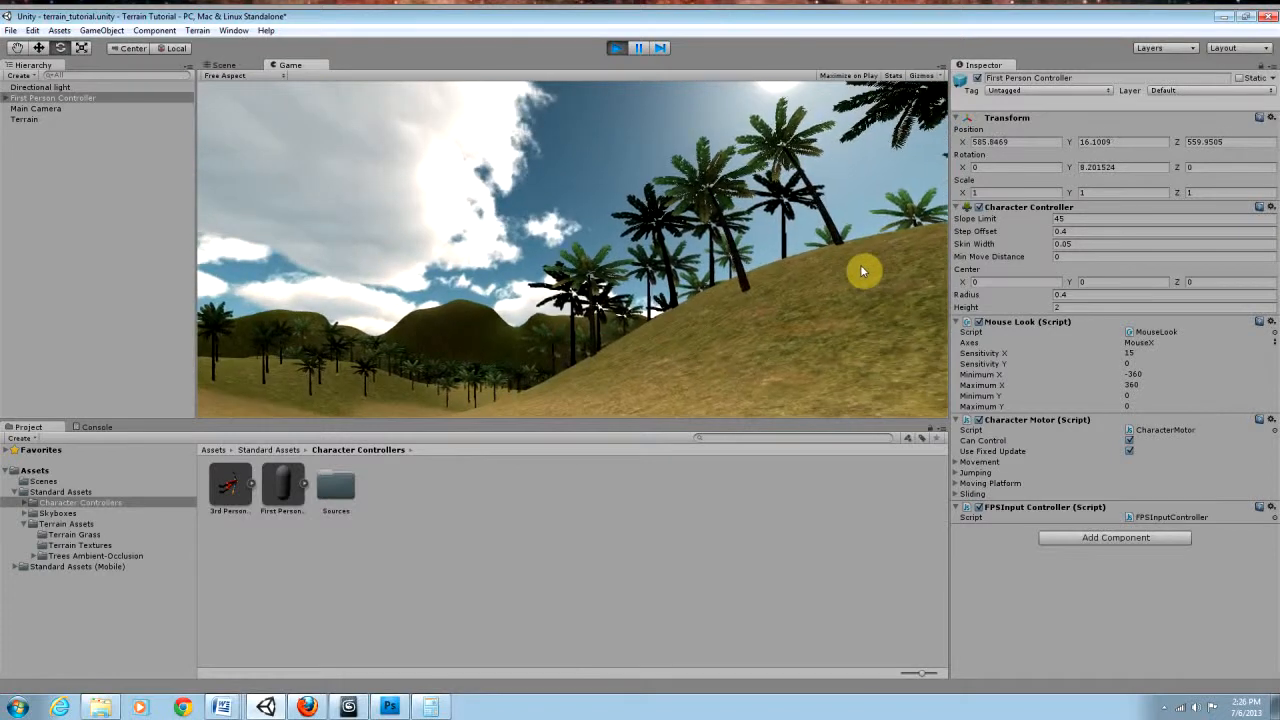
key(w)
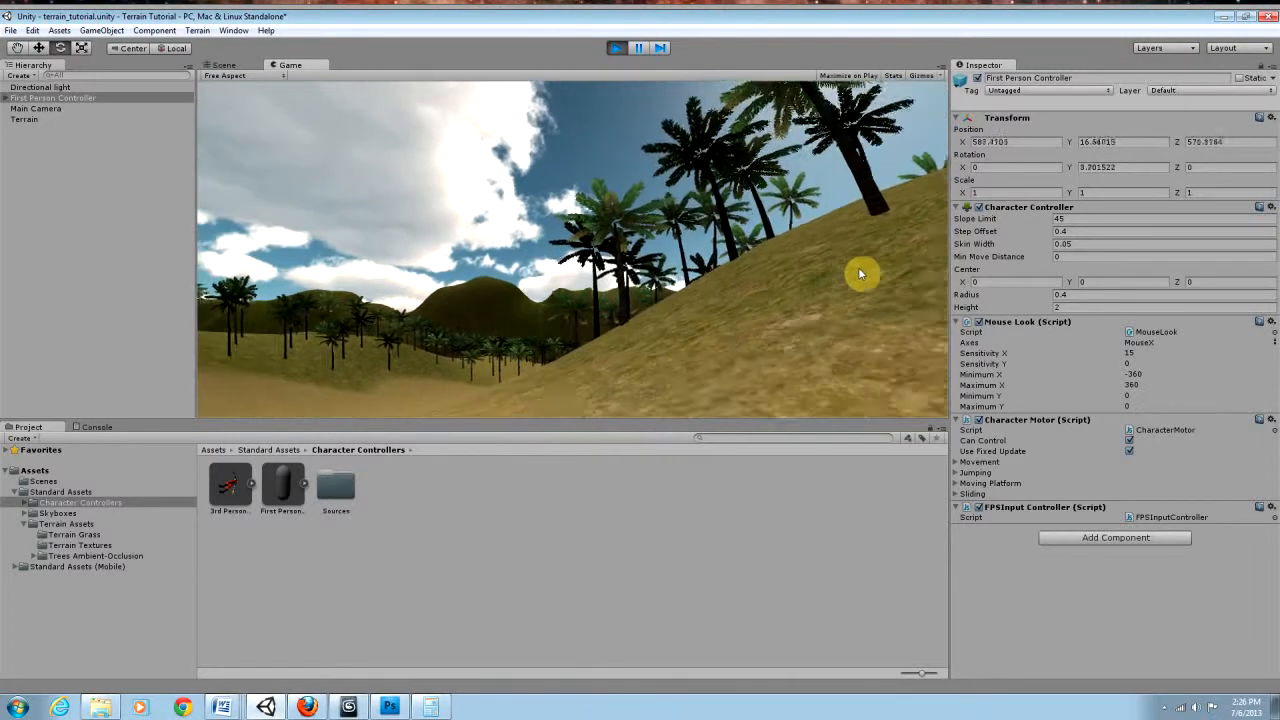
key(w)
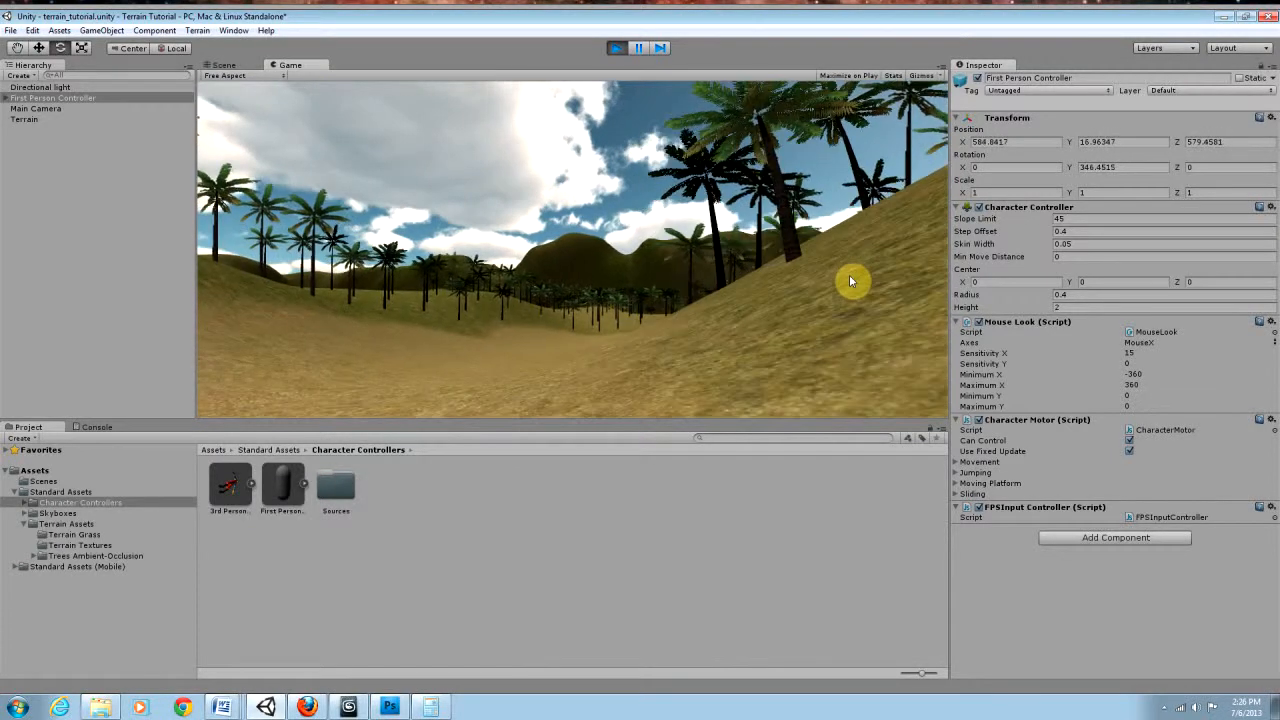
key(a)
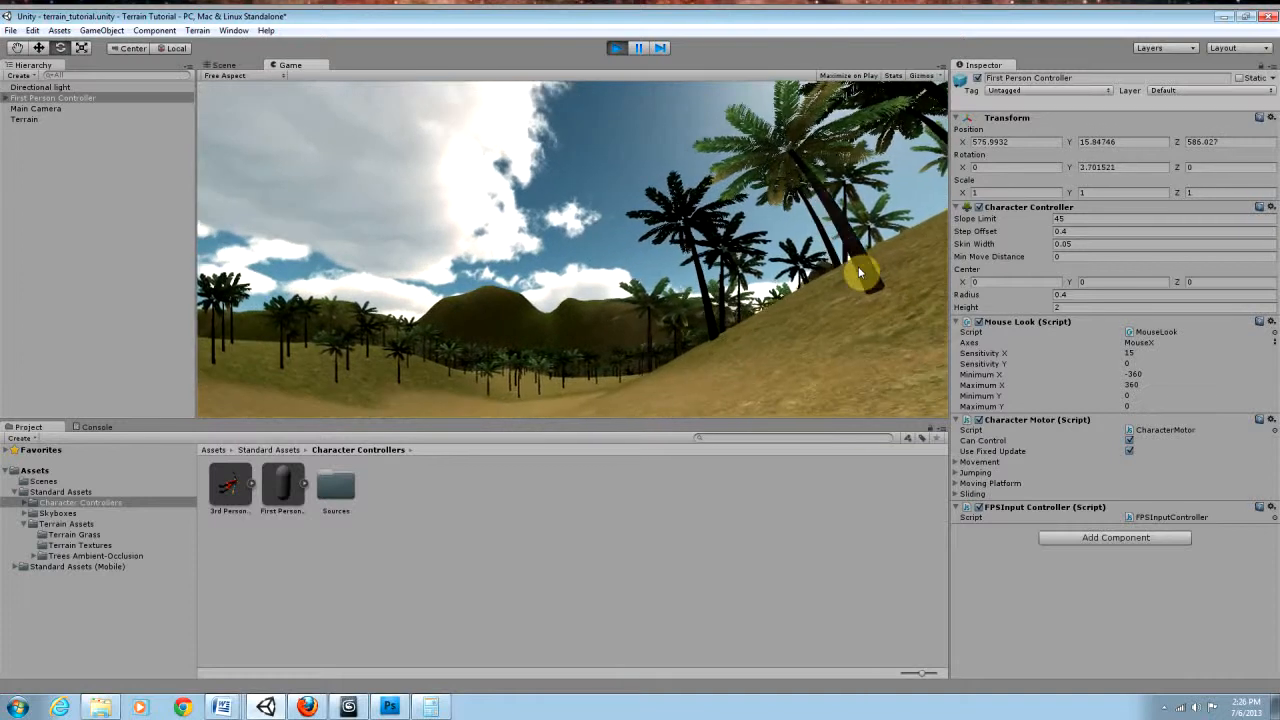
key(w)
key(a)
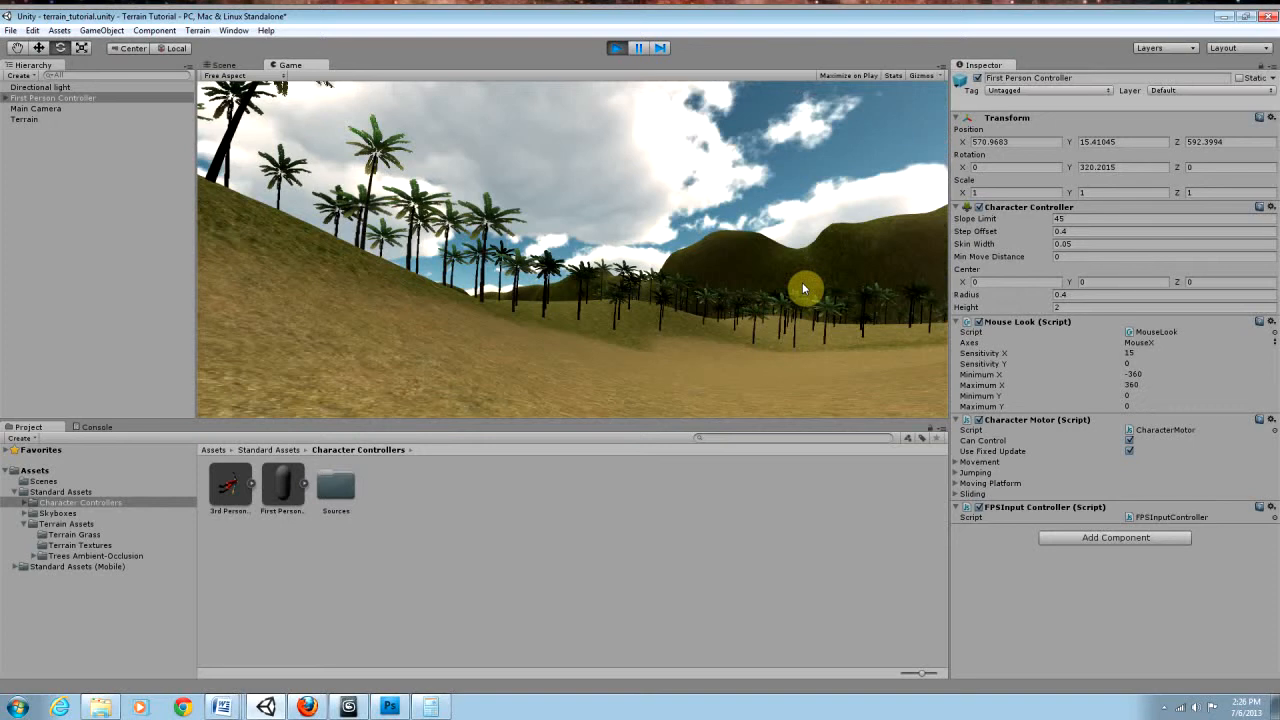
key(w)
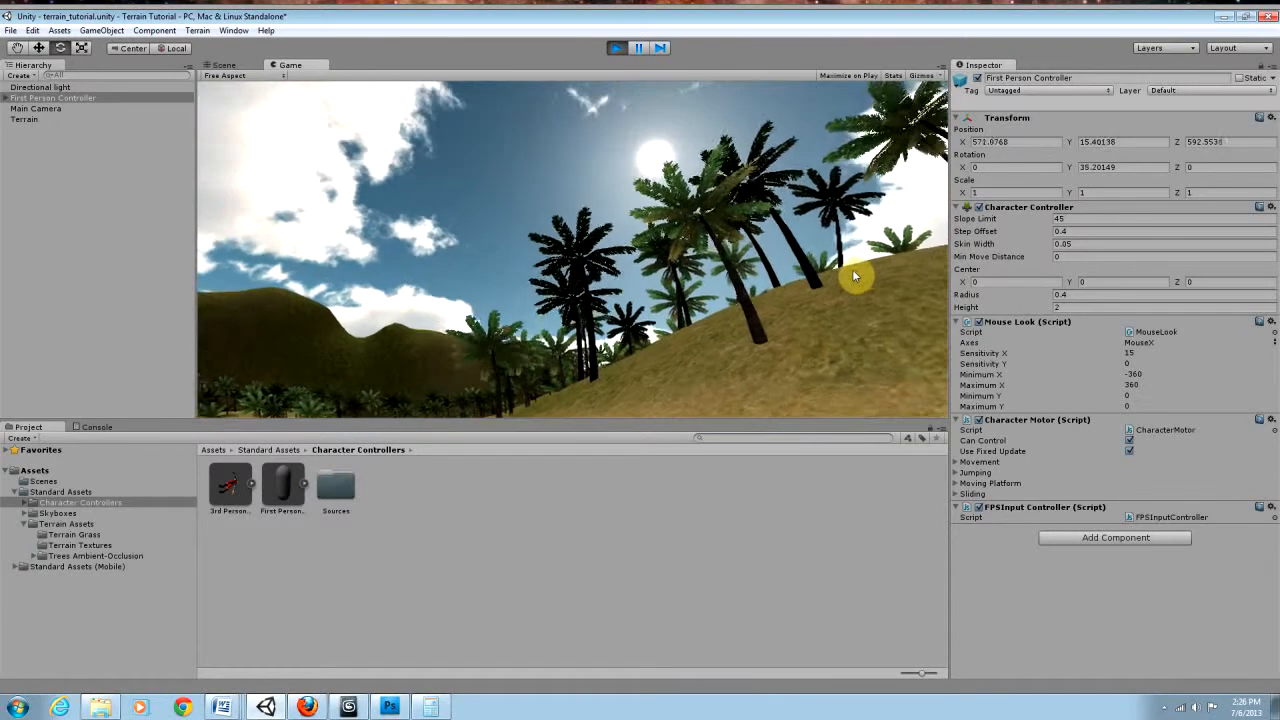
key(w)
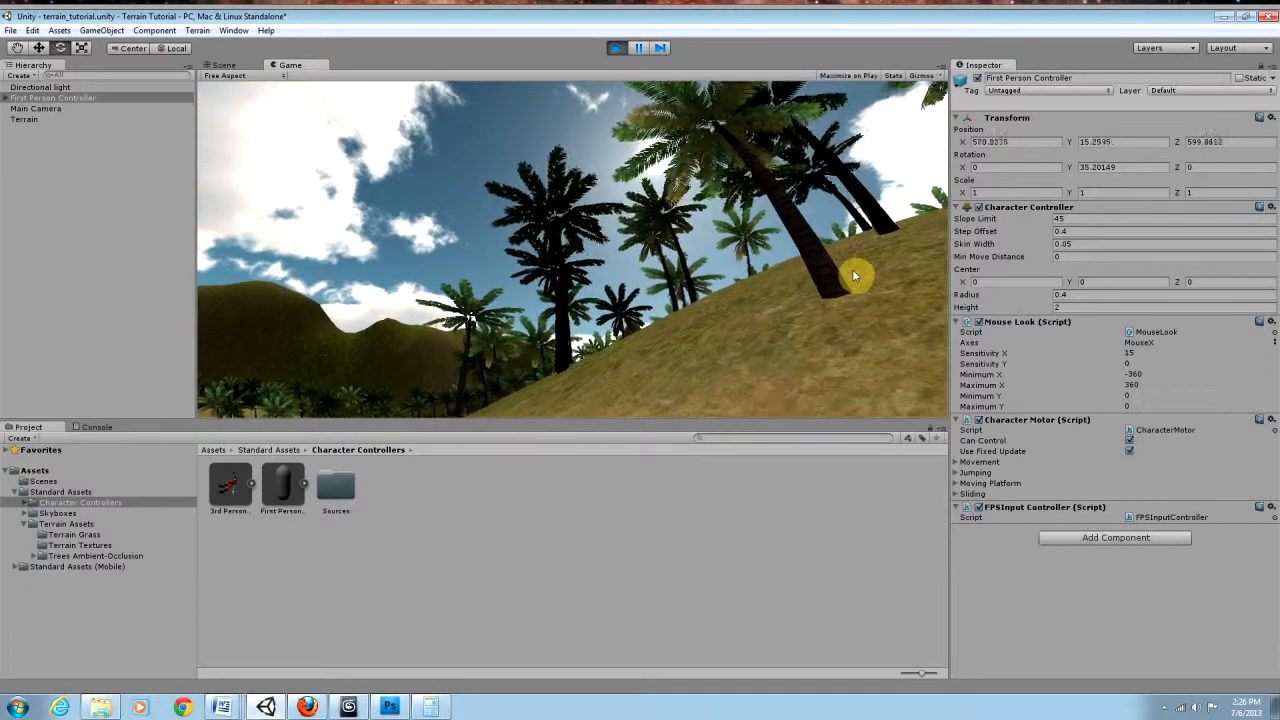
key(w)
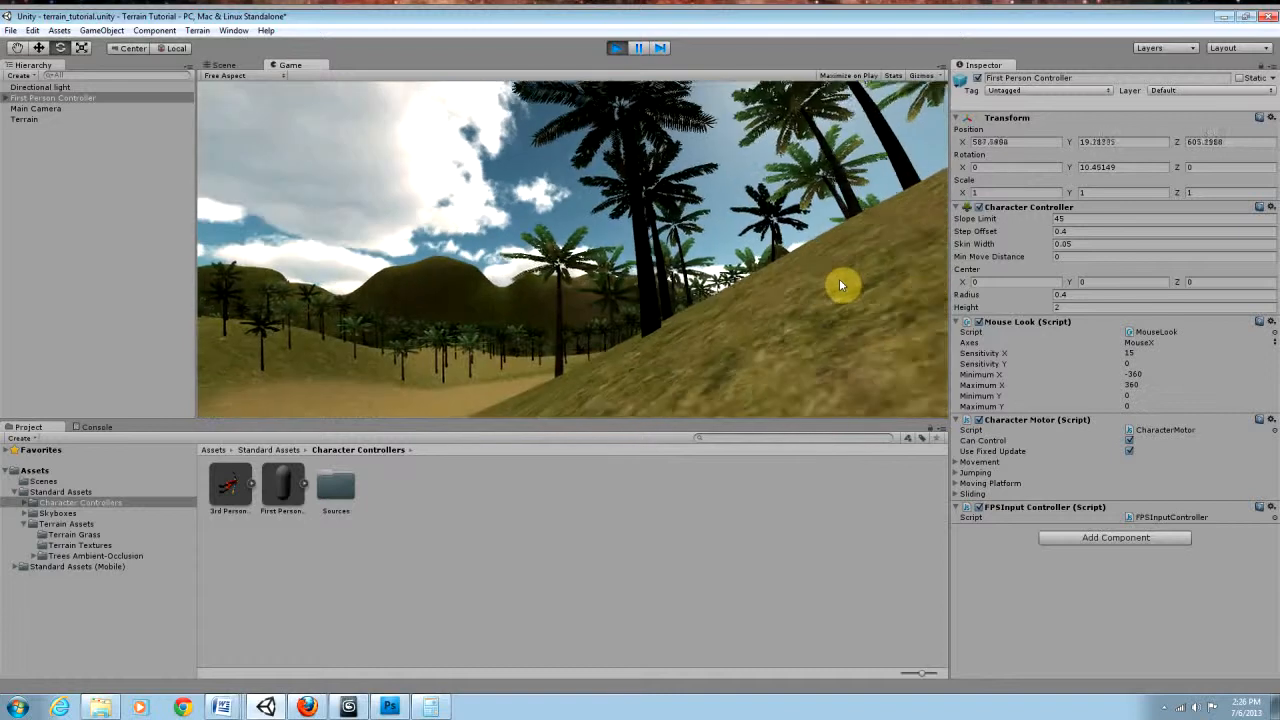
key(w)
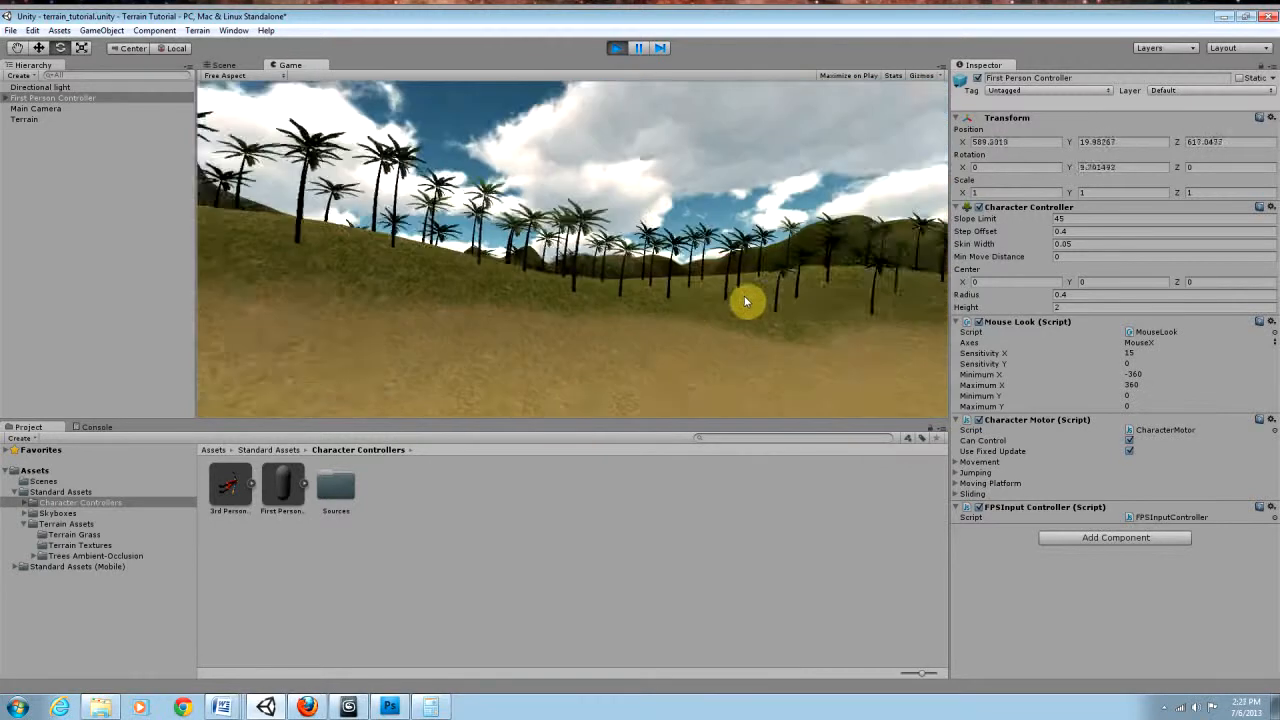
key(w)
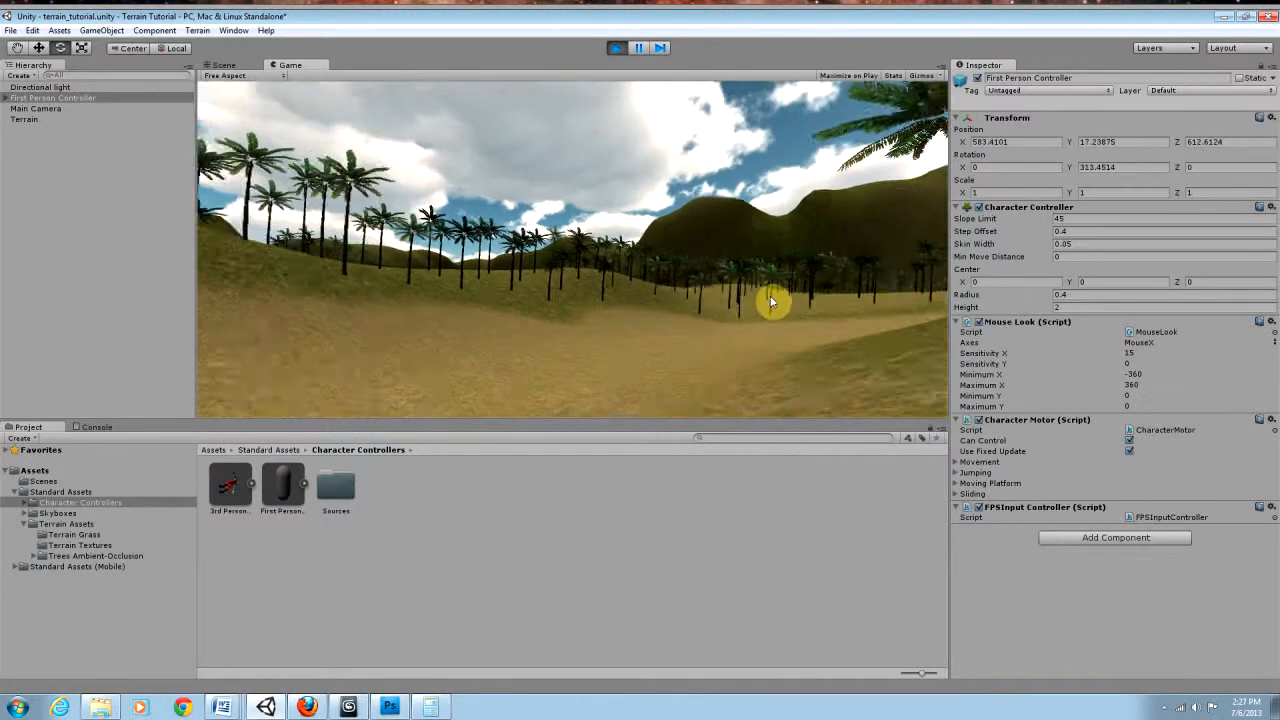
key(a)
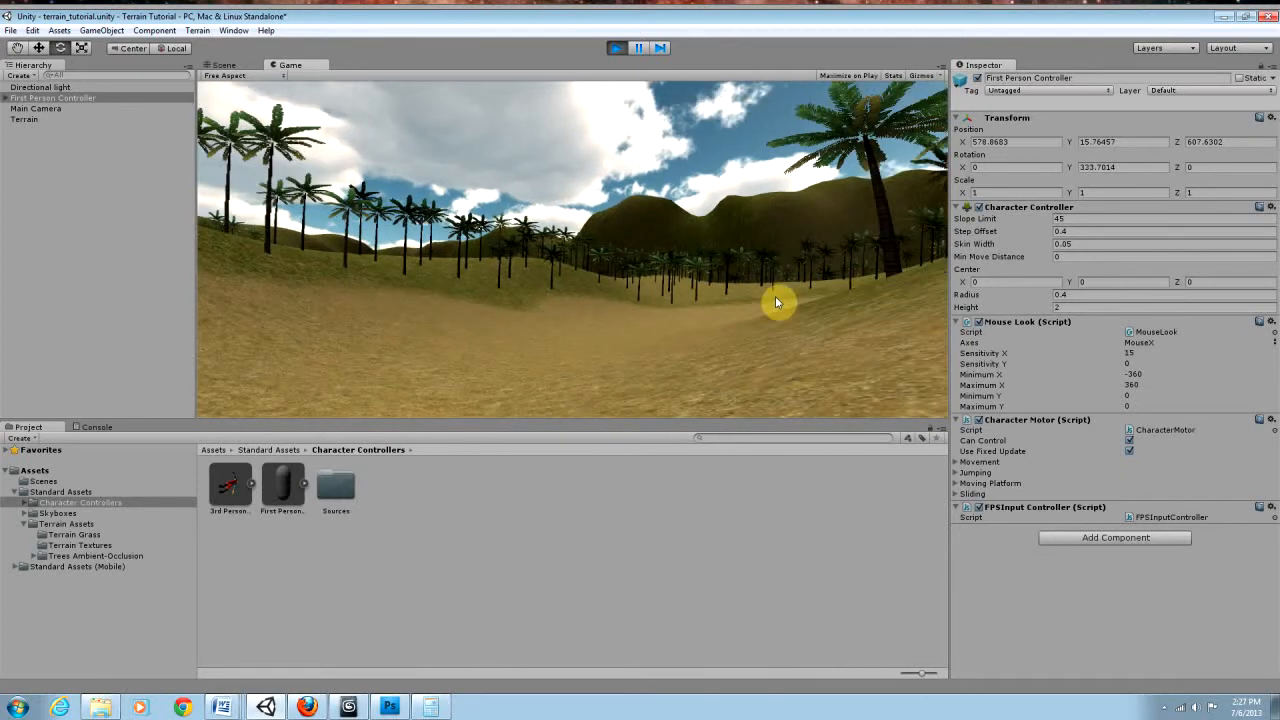
key(w)
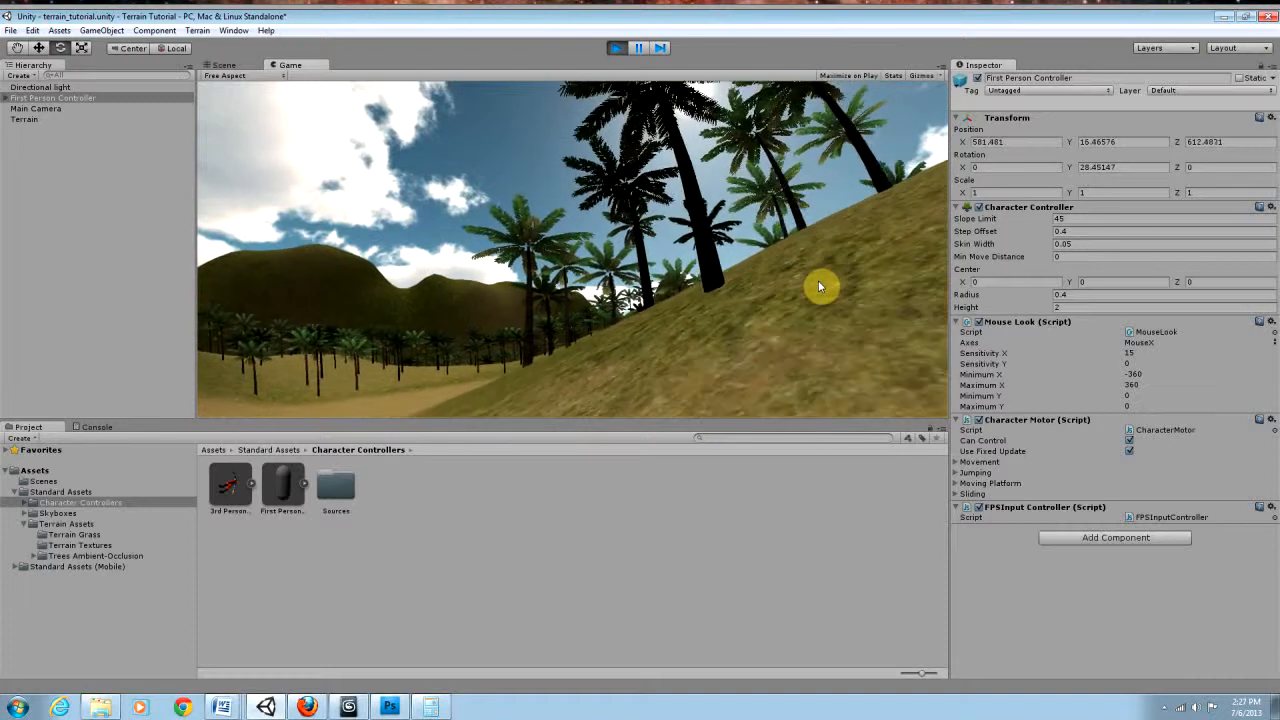
key(w)
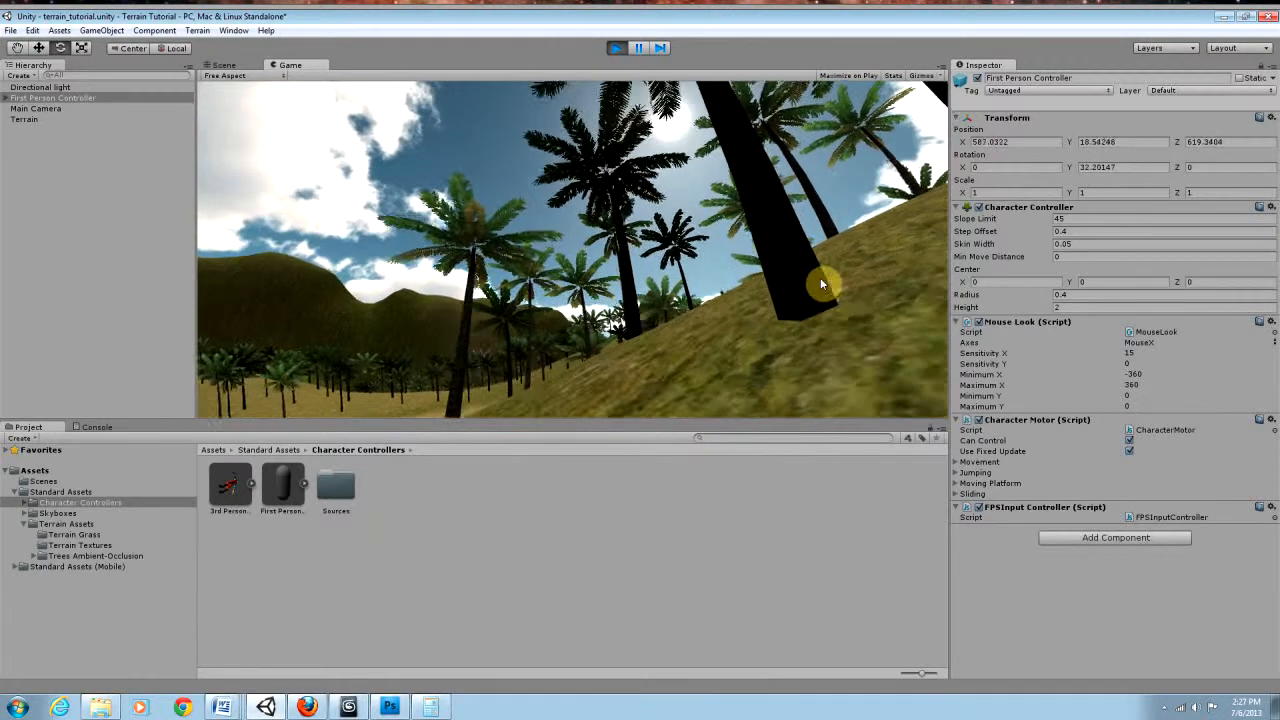
key(w)
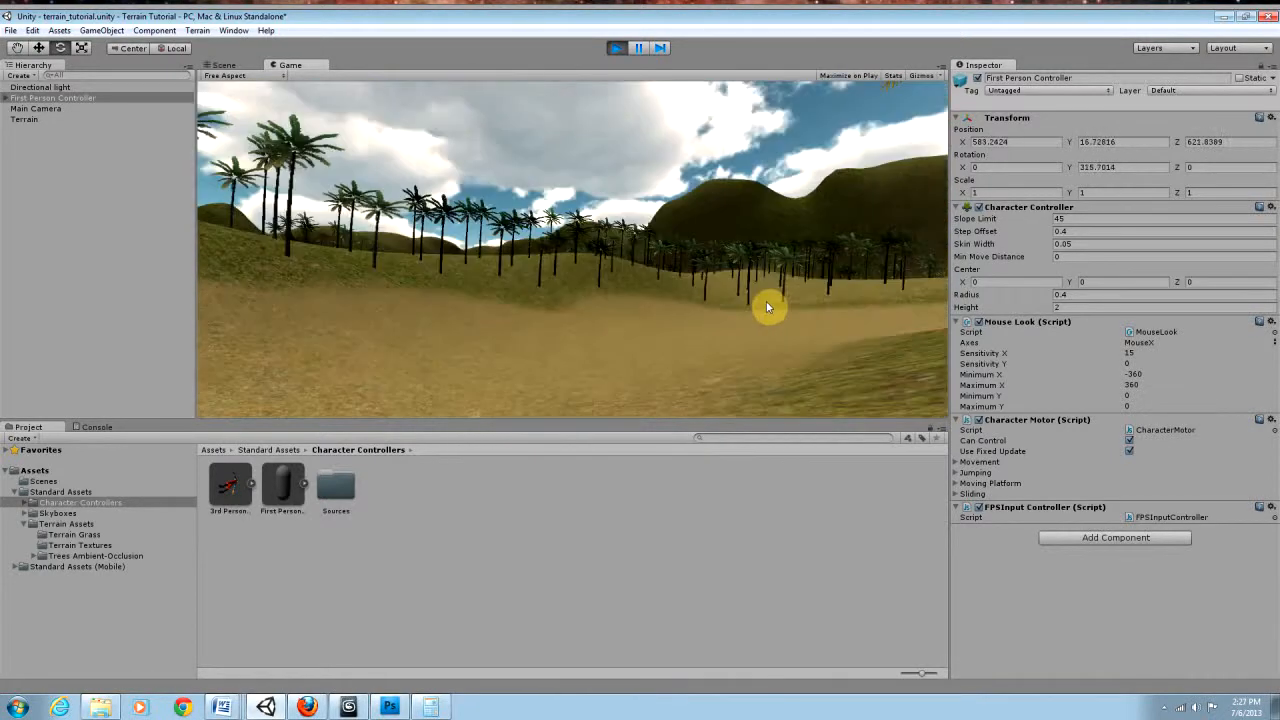
key(w)
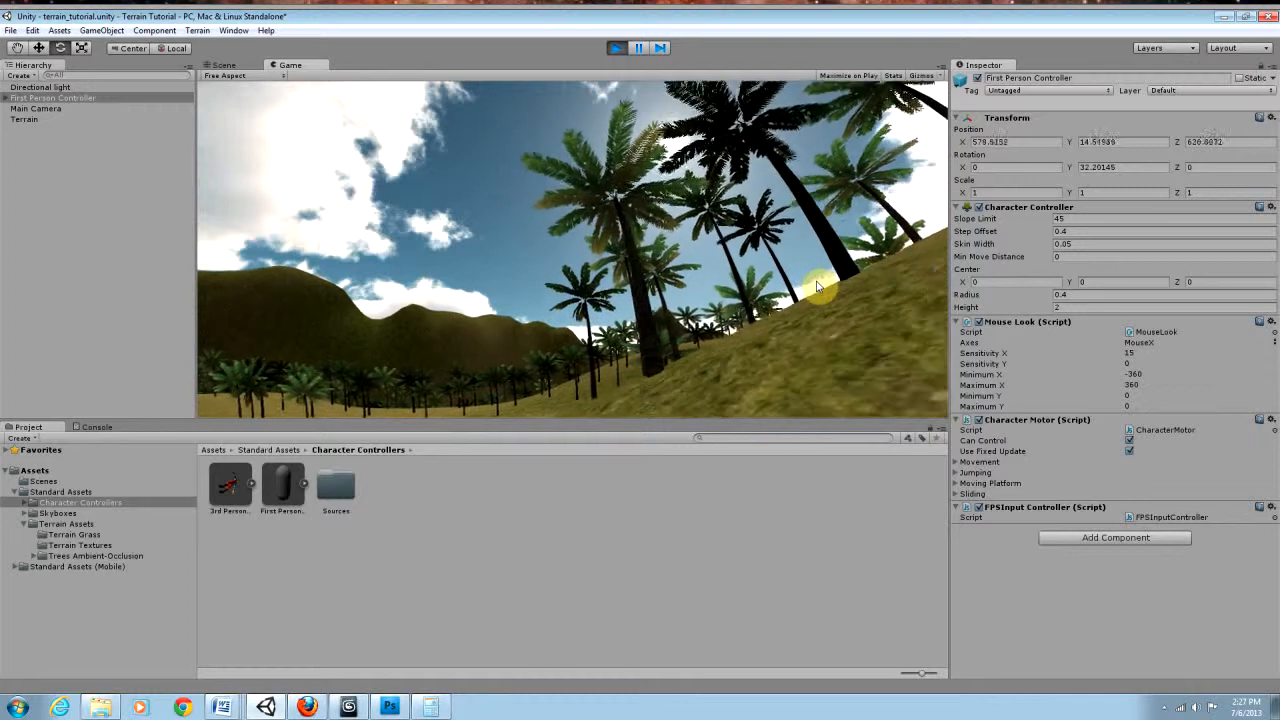
key(w)
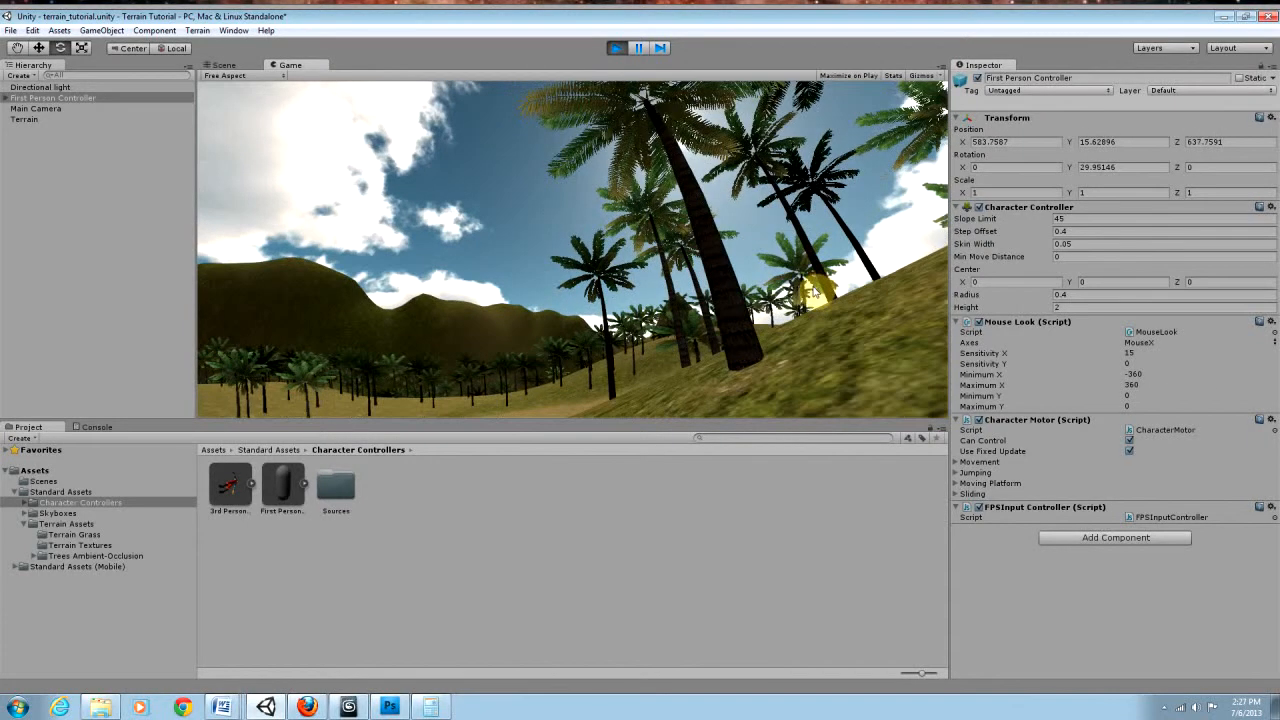
key(w)
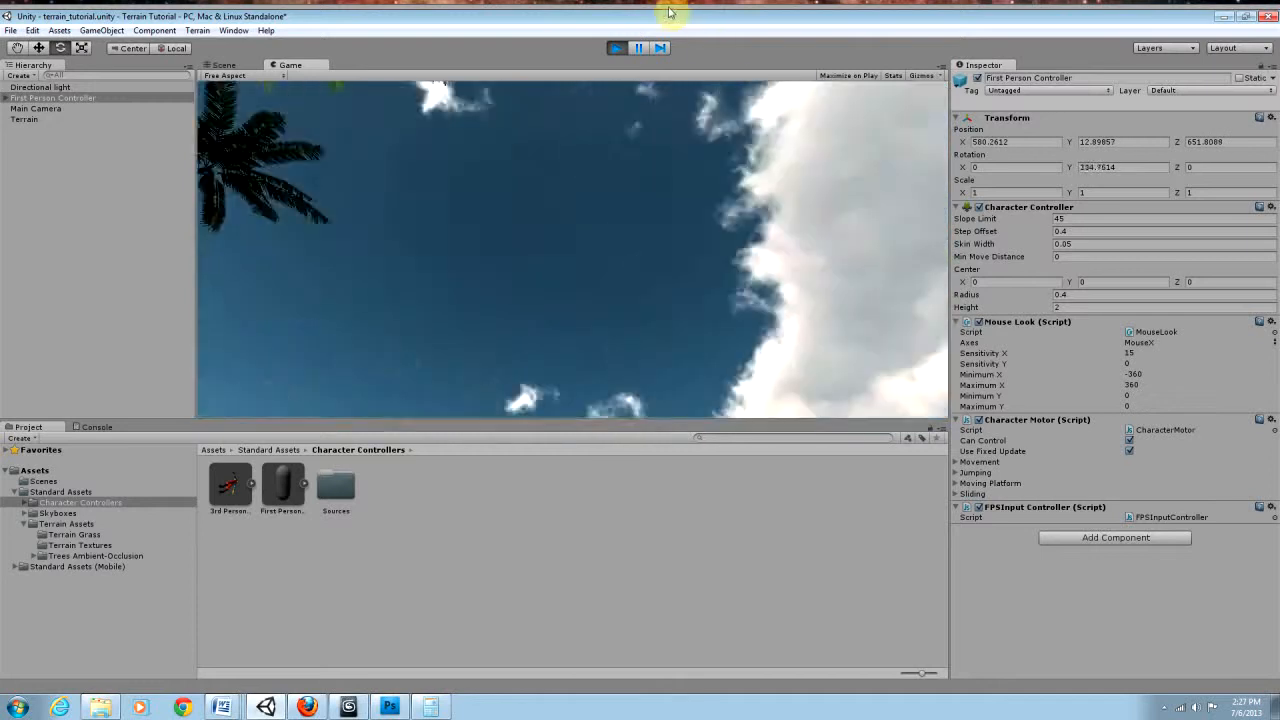
click(616, 47)
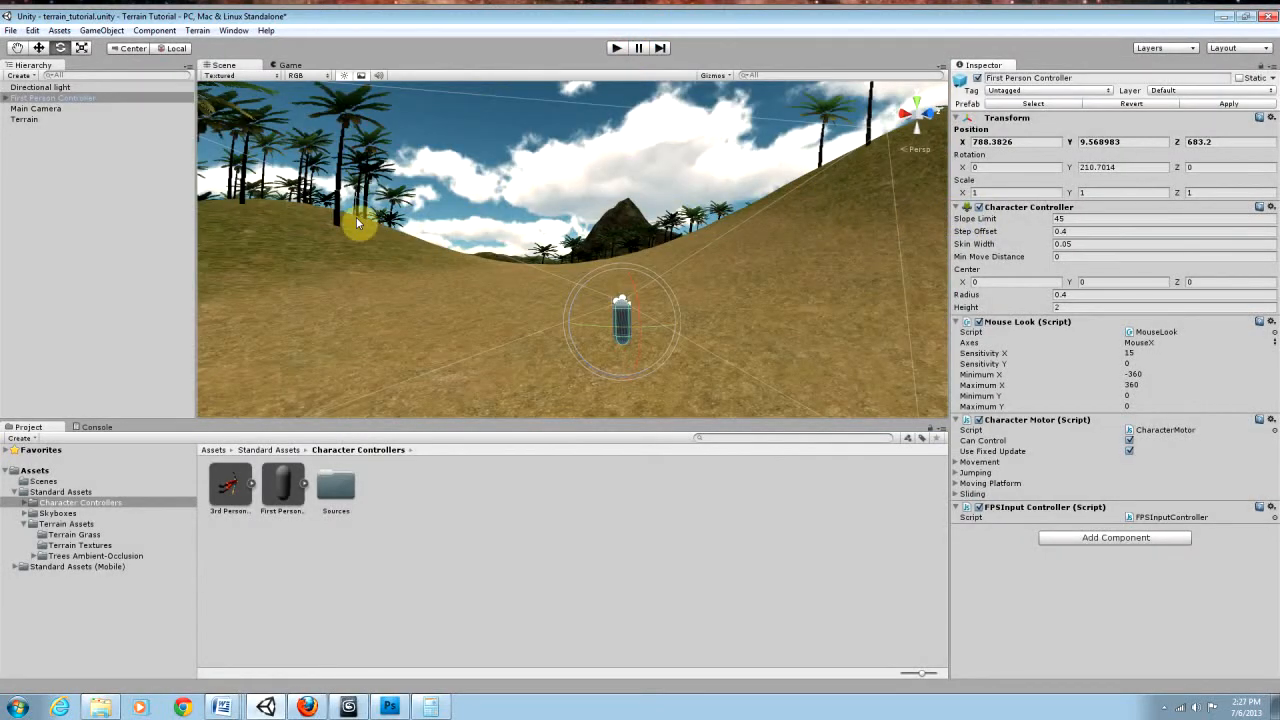
Step: Review the Terrain's settings for base terrain, trees, detail objects and wind, and run the game again
click(37, 130)
click(30, 120)
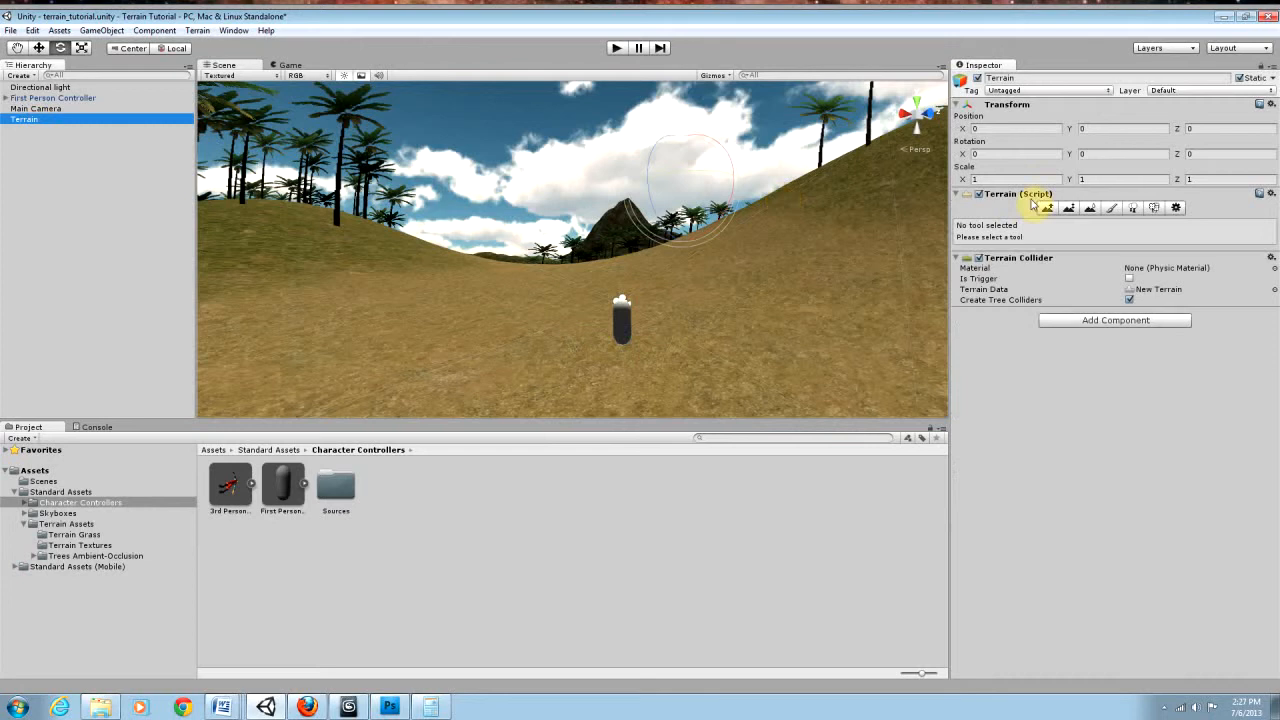
click(1178, 208)
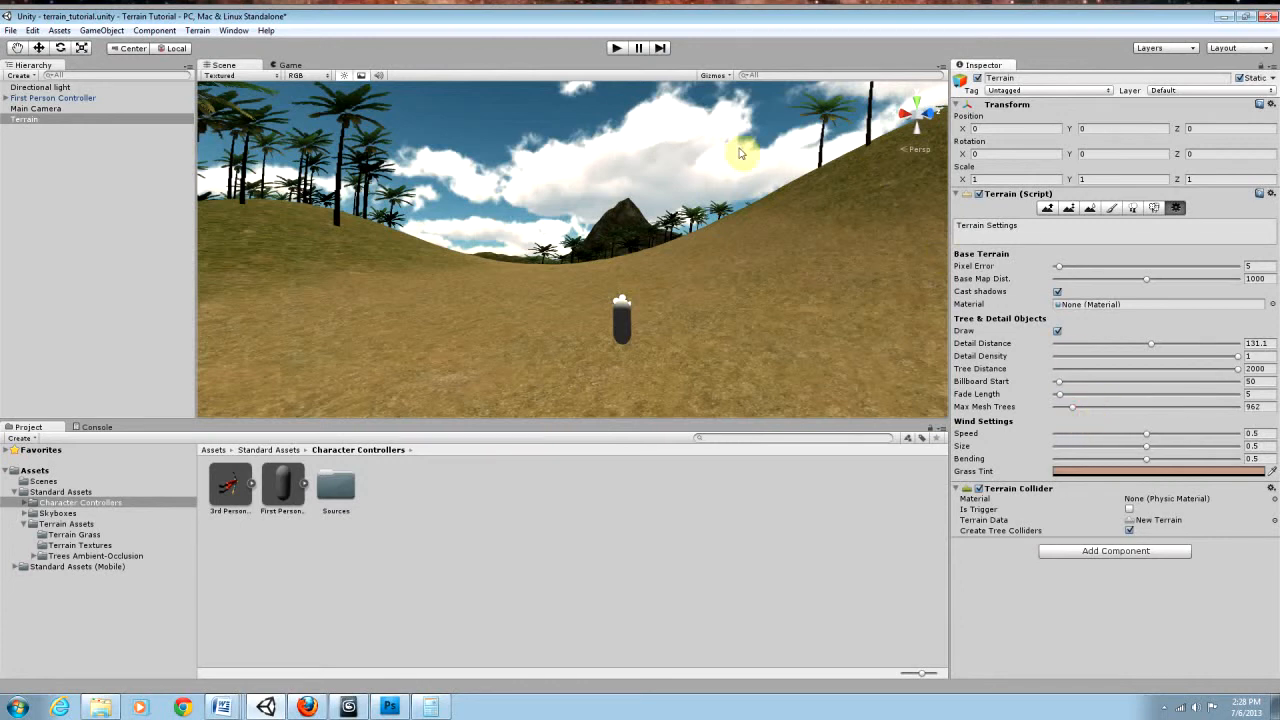
click(617, 48)
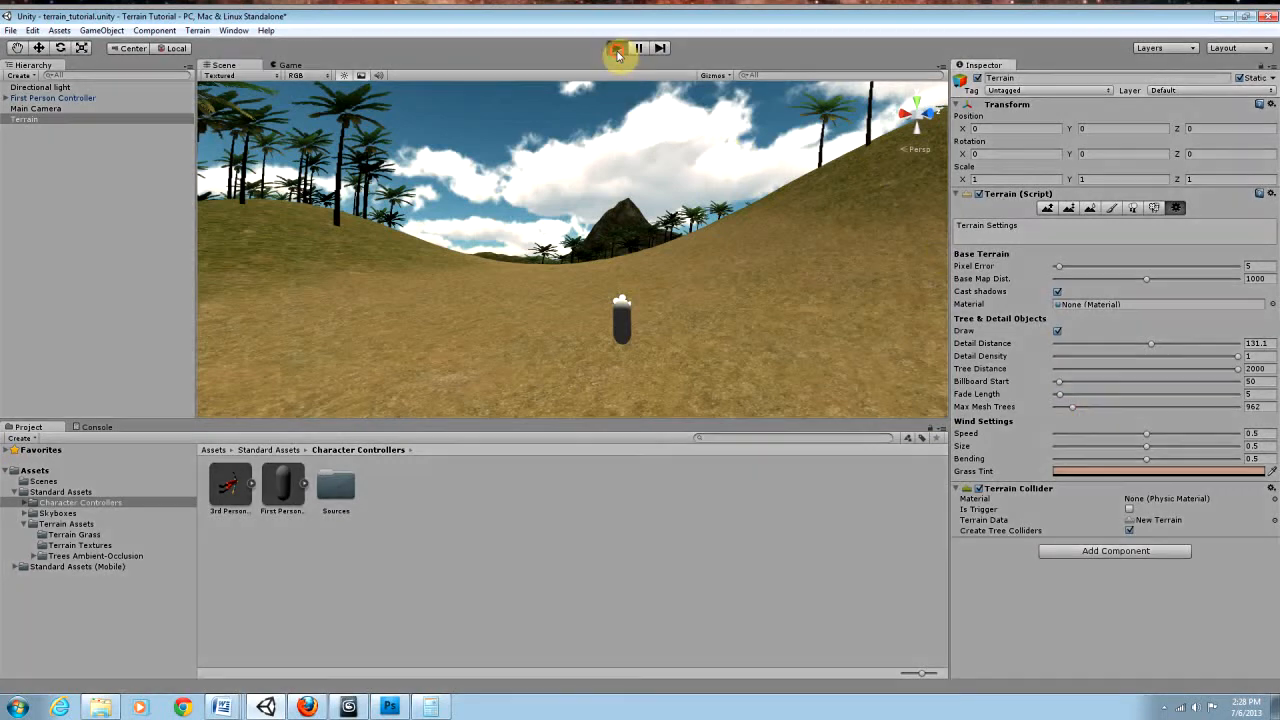
Step: Walk the First Person Controller up the hillside and look around to examine the palm trees' rendering, and stop the game
key(w)
key(w)
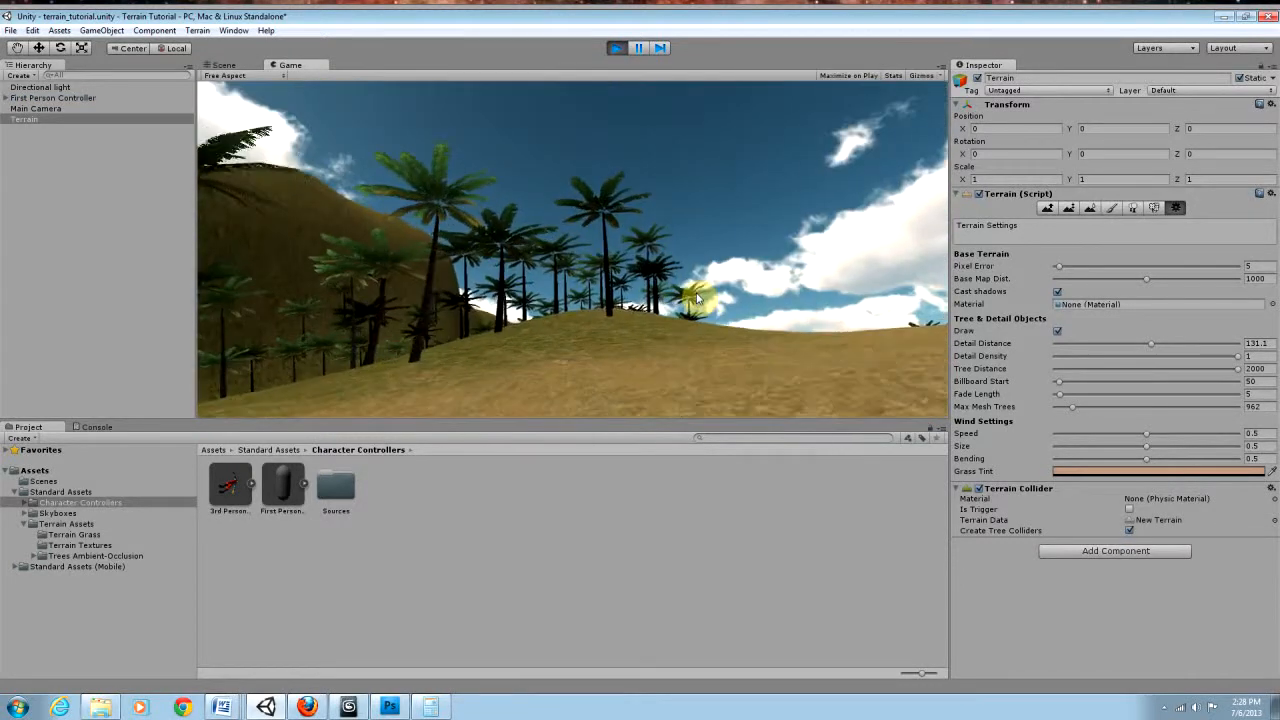
key(w)
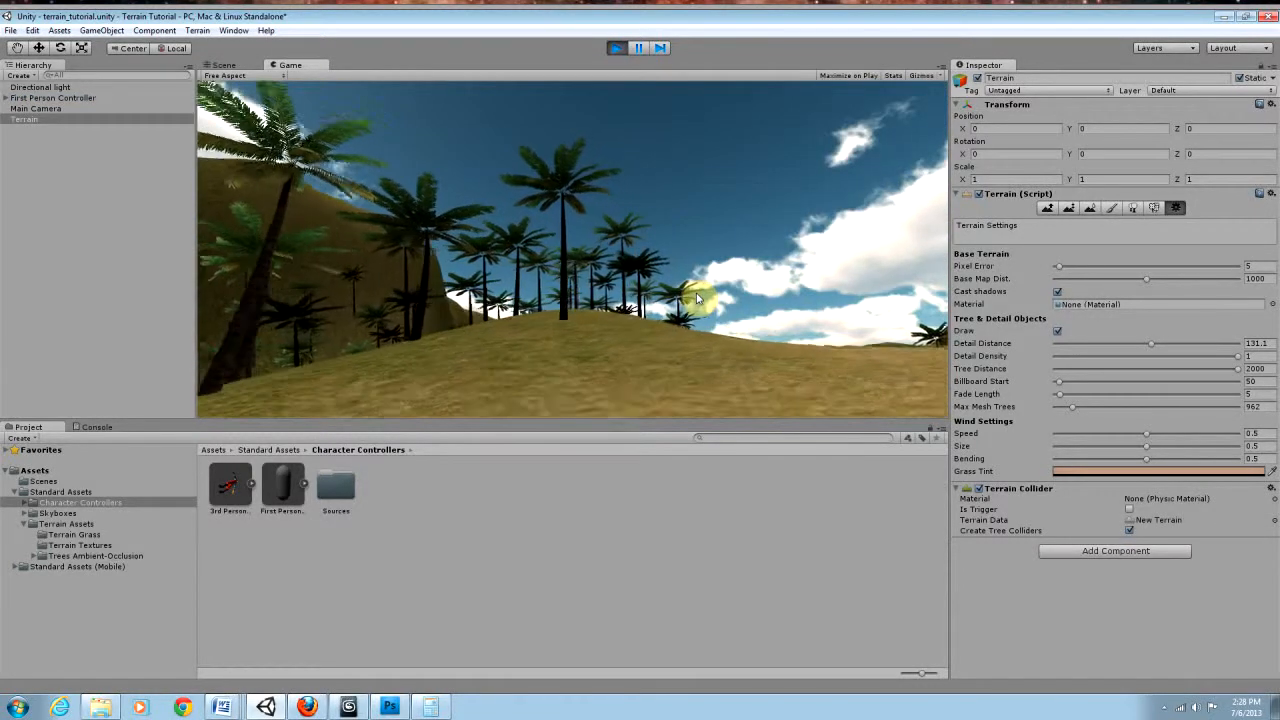
key(w)
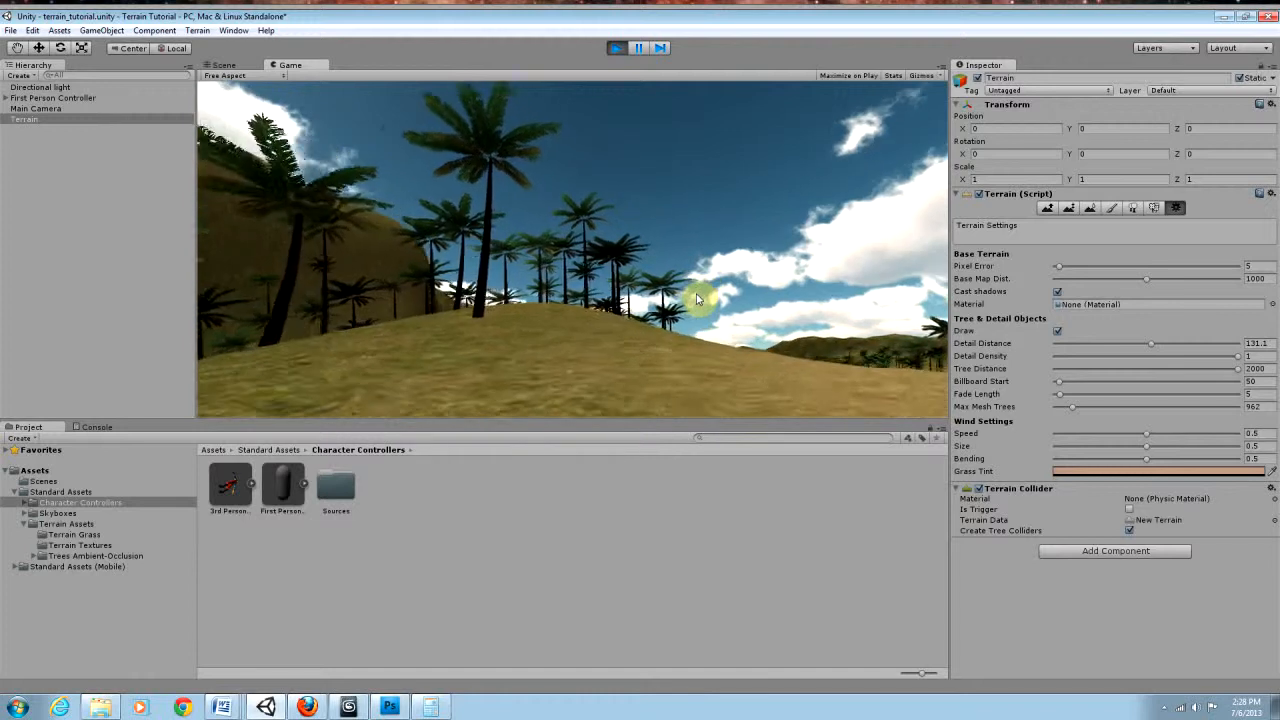
key(w)
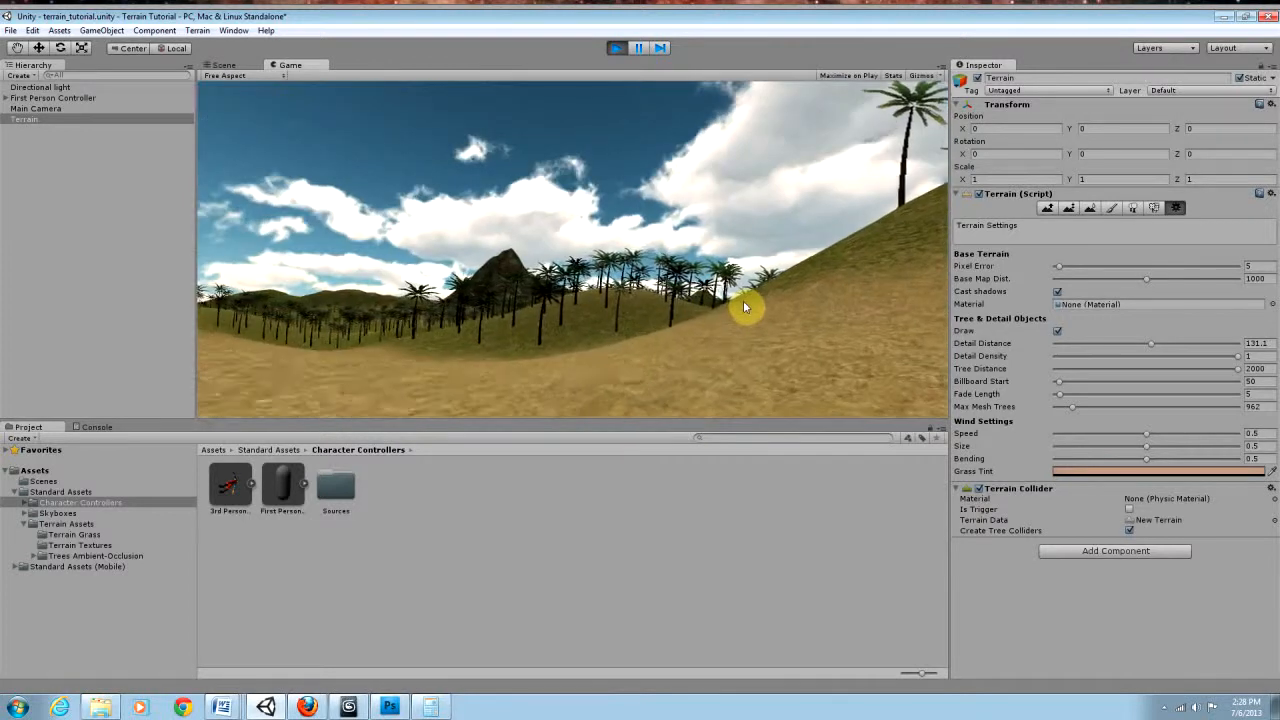
key(w)
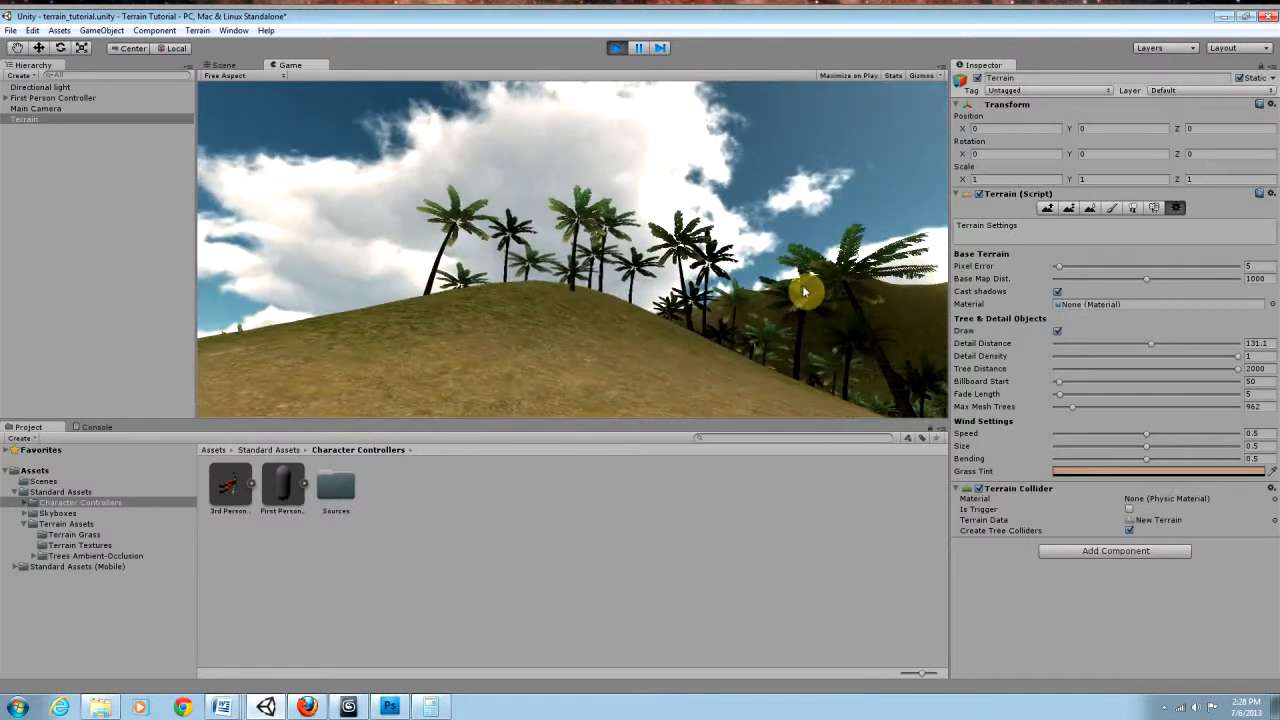
key(w)
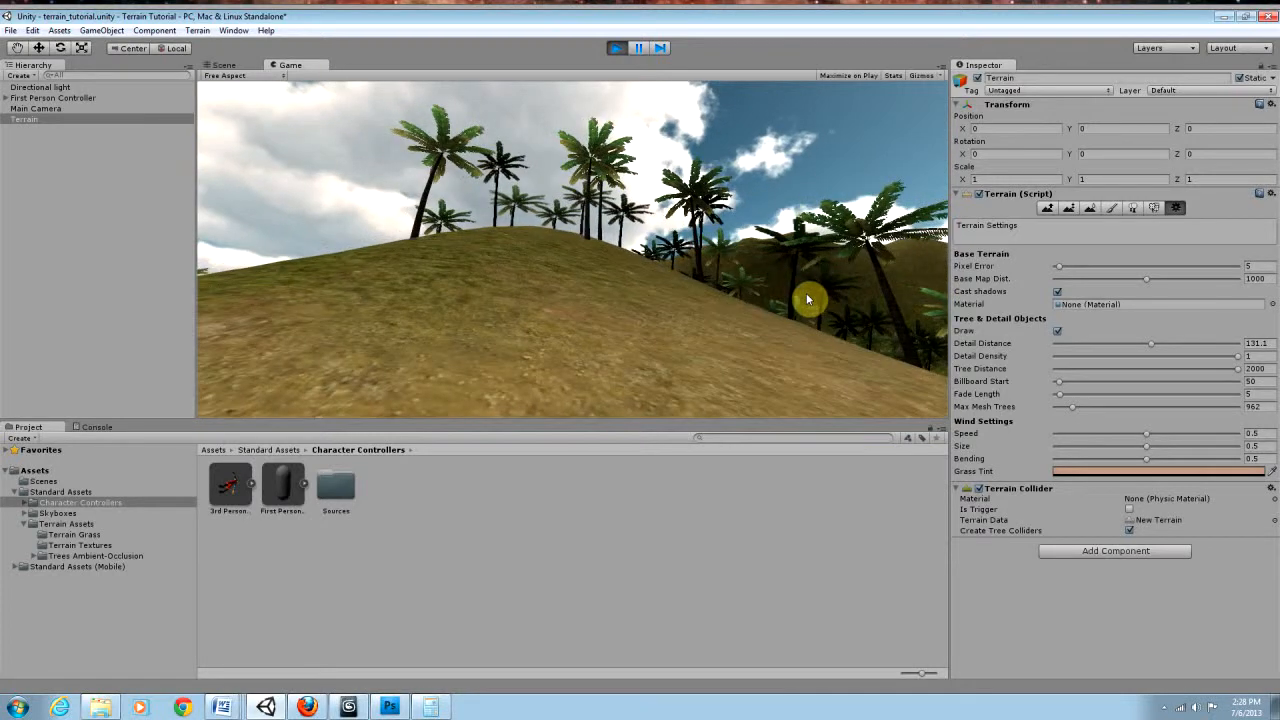
click(616, 47)
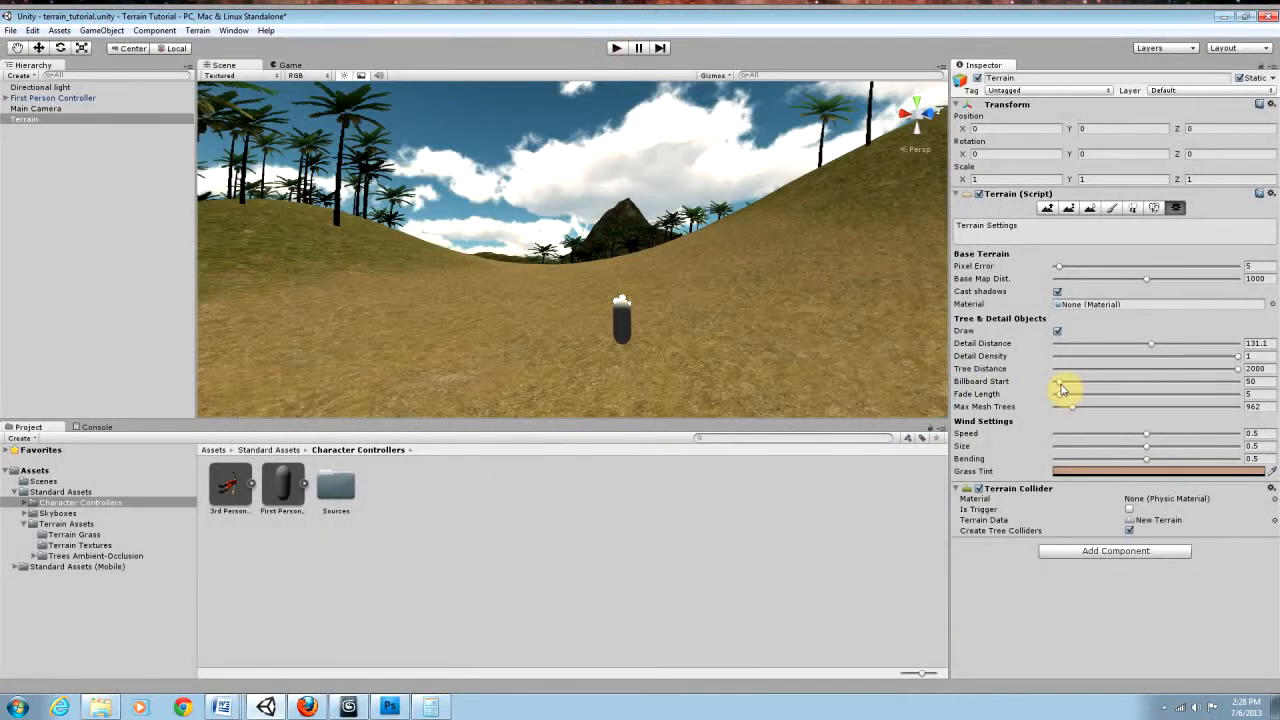
Step: Try a Billboard Start of 5 for the Terrain's trees and examine the palms on the hill in the scene
mouse_move(1061, 386)
mouse_down()
mouse_move(1104, 392)
mouse_move(1043, 394)
mouse_move(1107, 397)
mouse_move(1048, 398)
mouse_up()
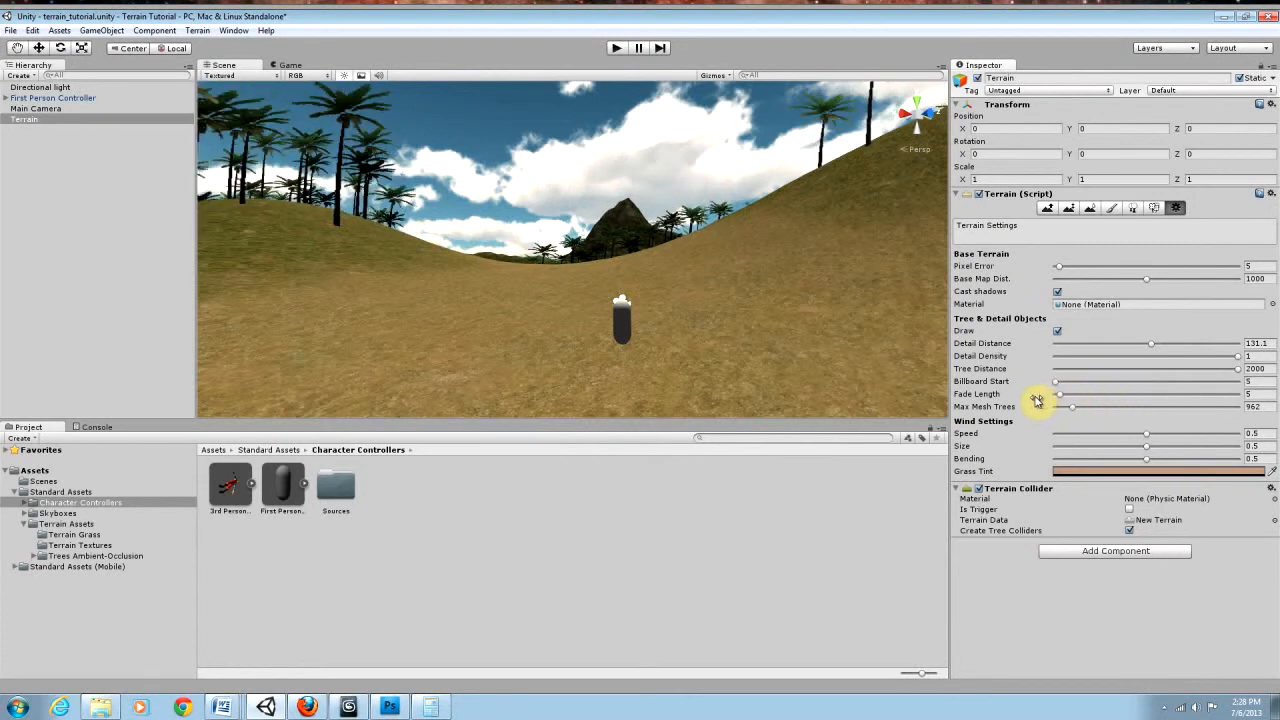
right_drag(855, 333, 691, 315)
key(w)
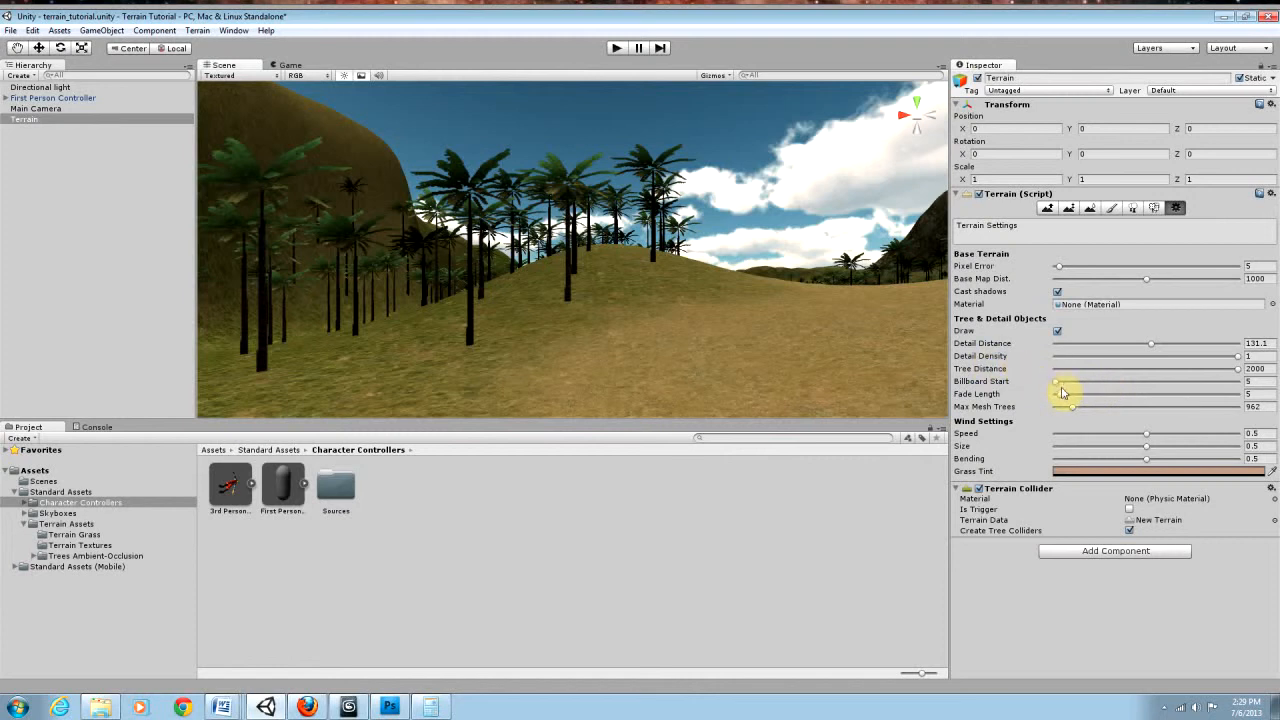
Step: Set the Terrain's Billboard Start to 216 and examine the palms from a higher viewpoint in the scene
drag(1058, 386, 1073, 386)
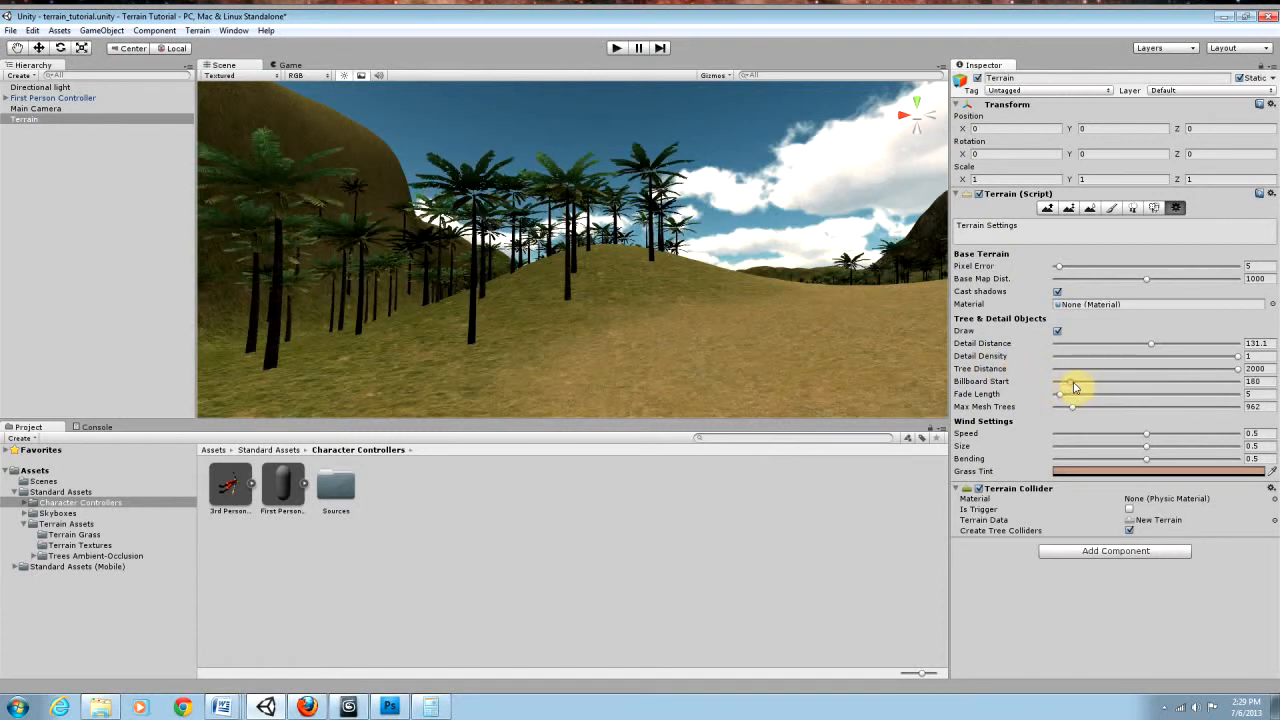
right_drag(877, 315, 901, 345)
key(e)
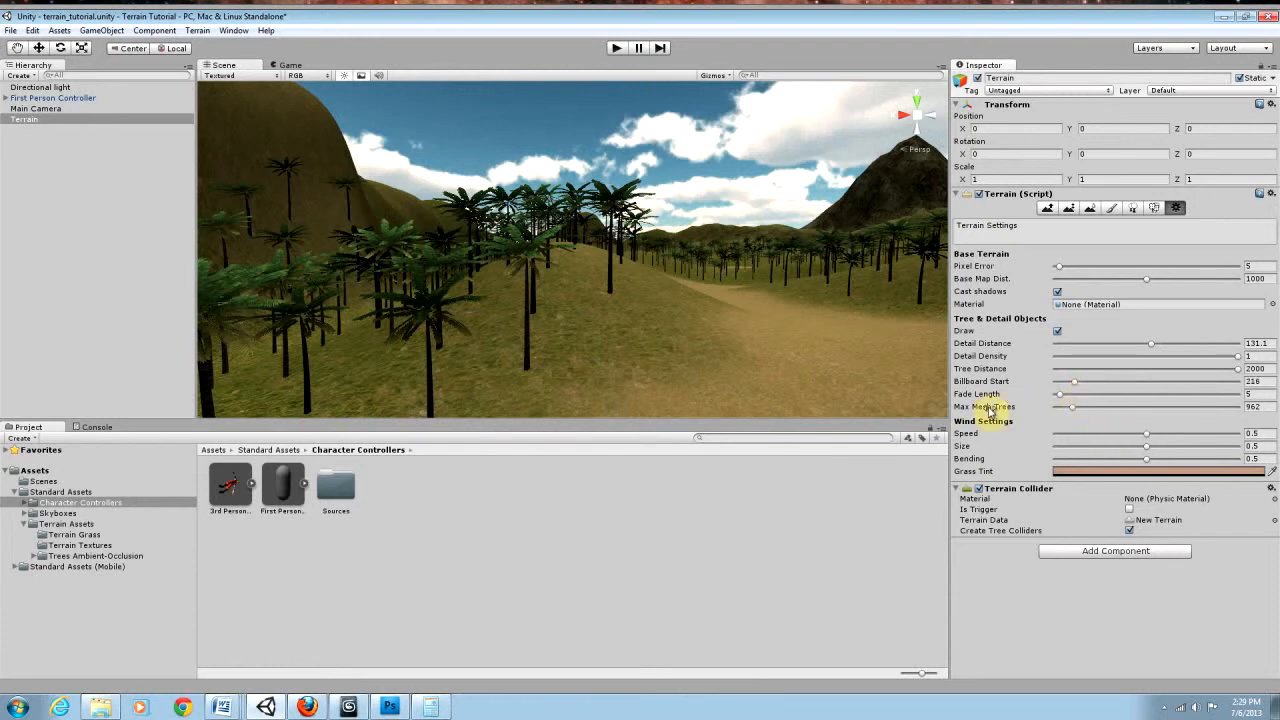
Step: Run the game and walk the First Person Controller across the dirt path to the opposite hill, examining the palms along its slope
click(617, 49)
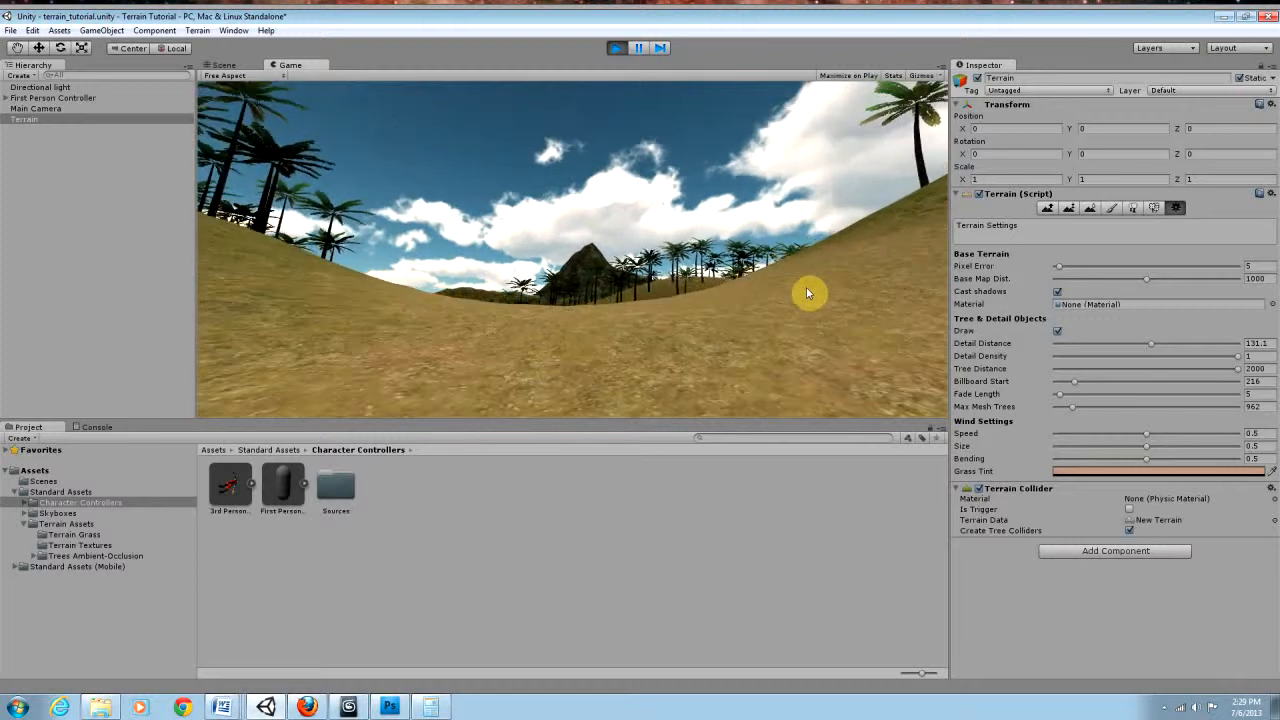
key(w)
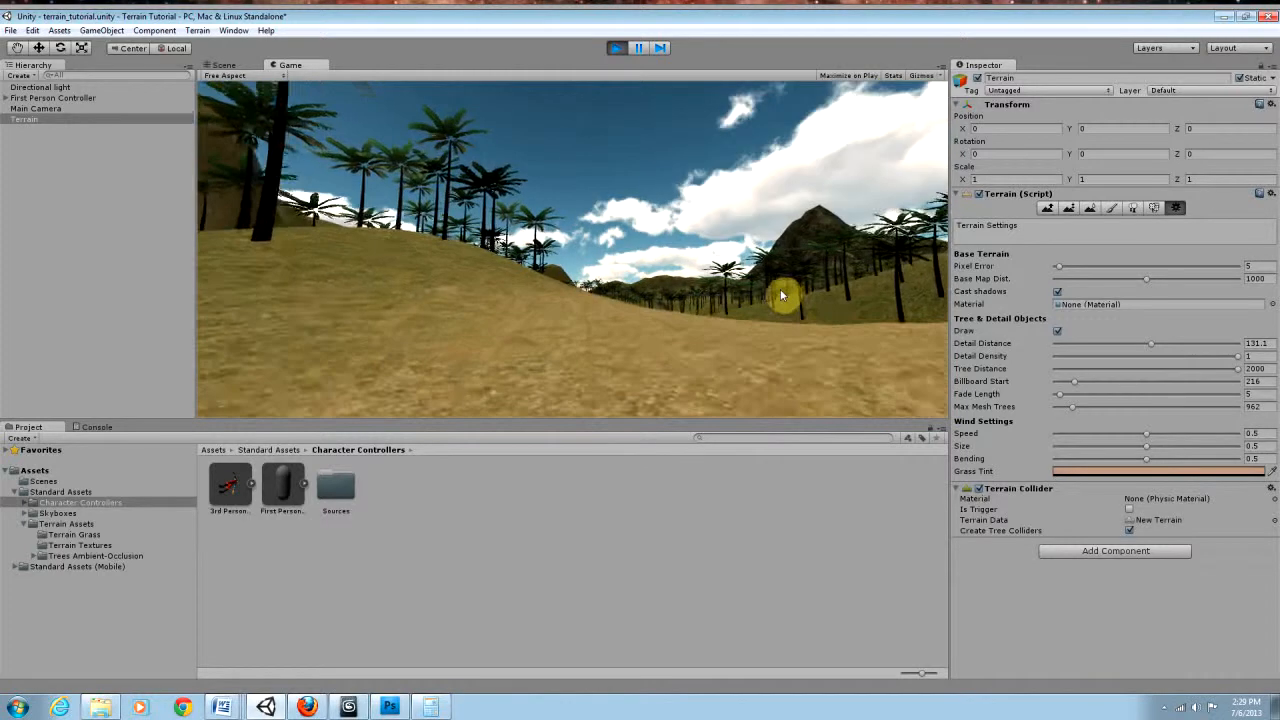
key(w)
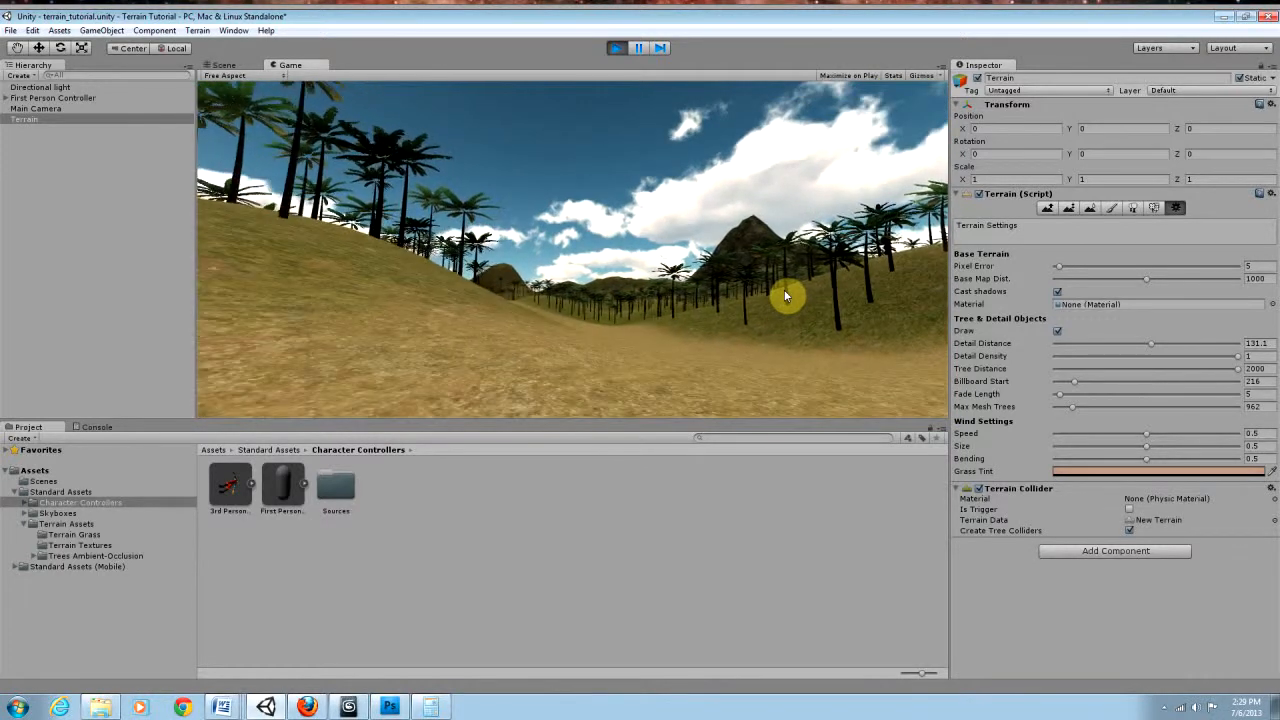
key(w)
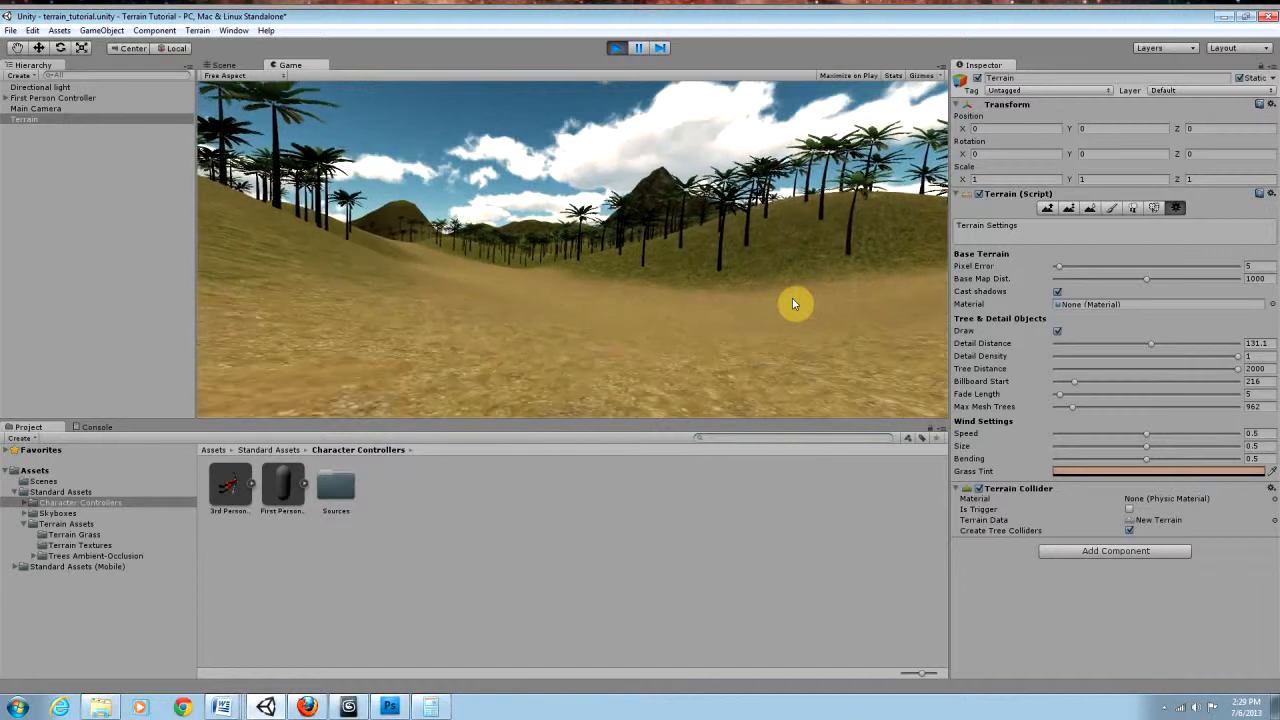
key(w)
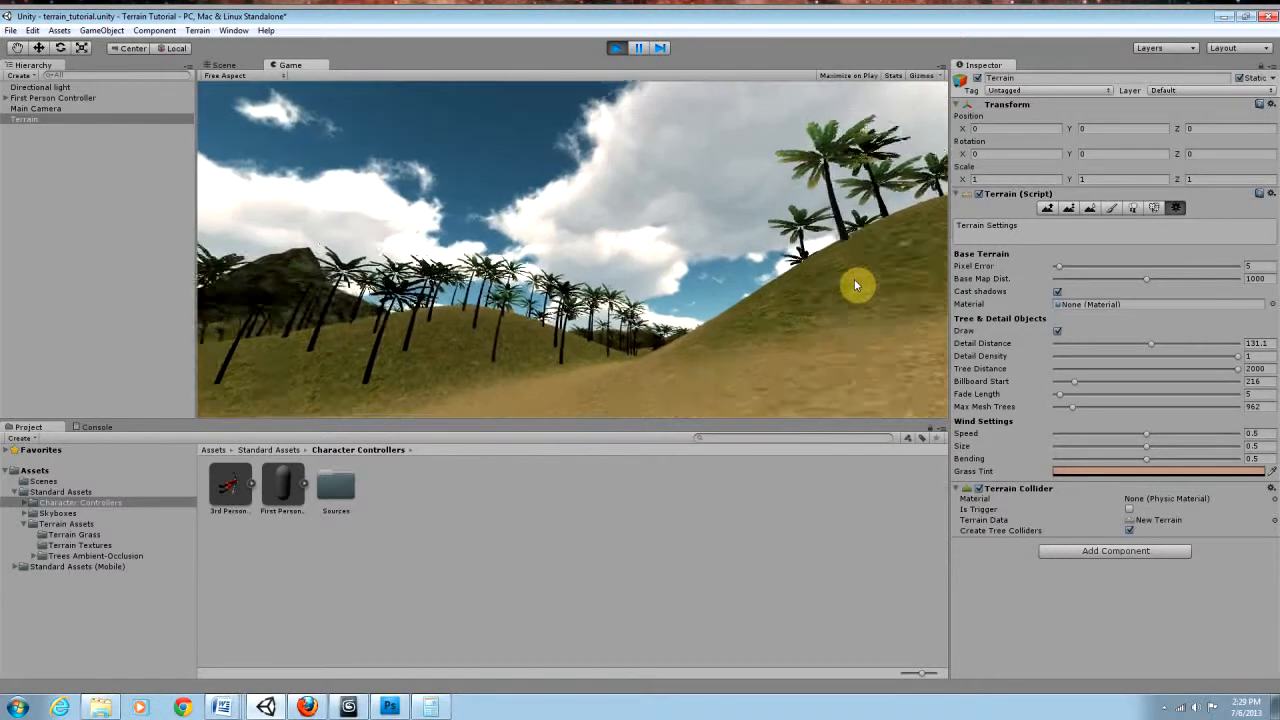
key(w)
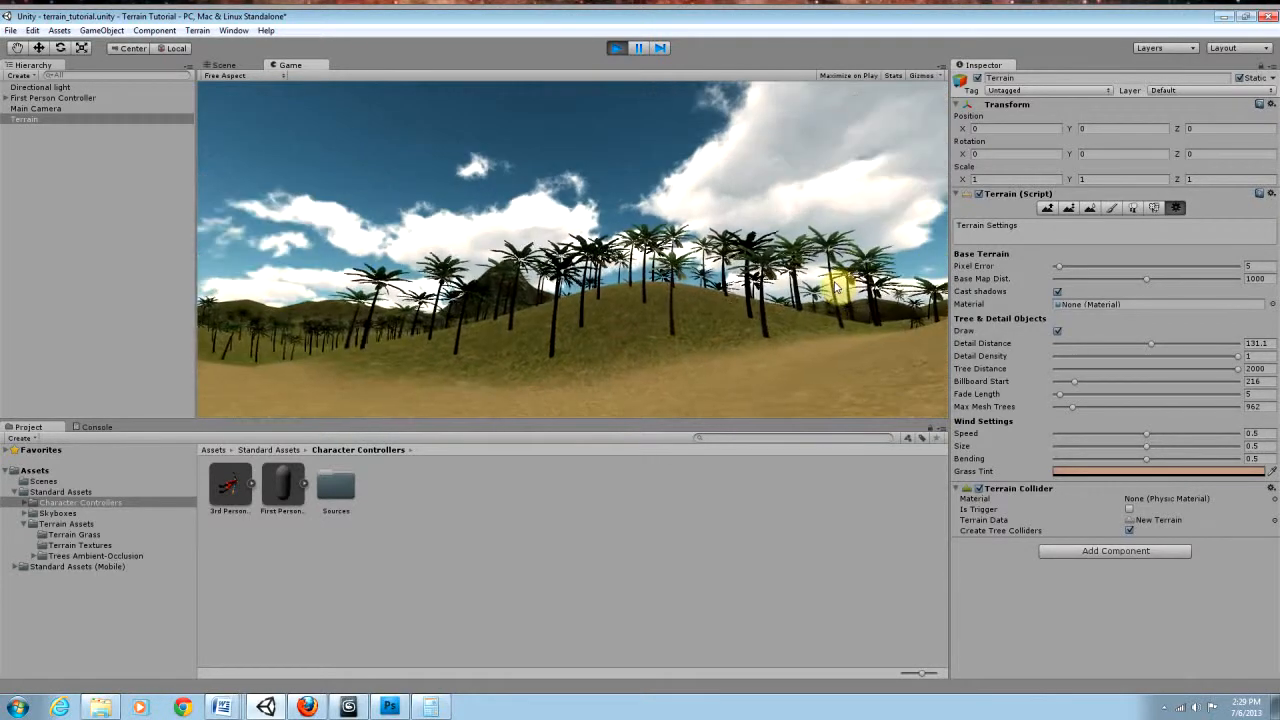
key(w)
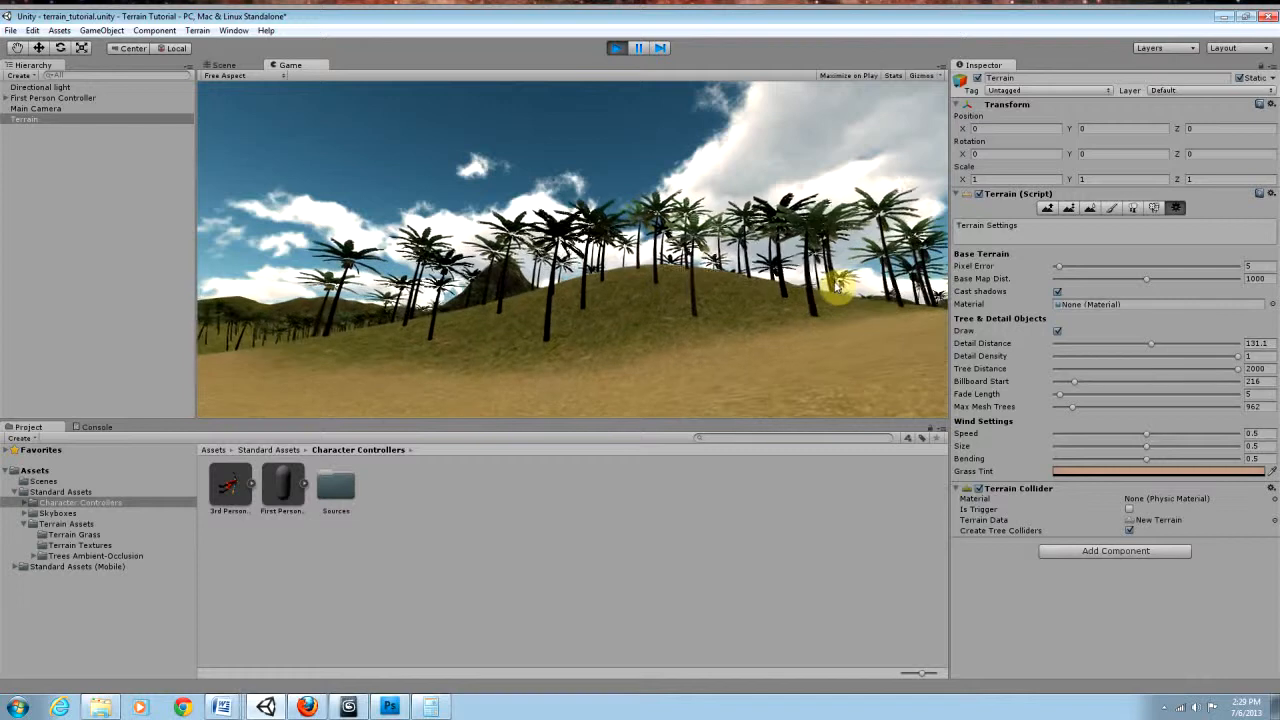
key(w)
key(w)
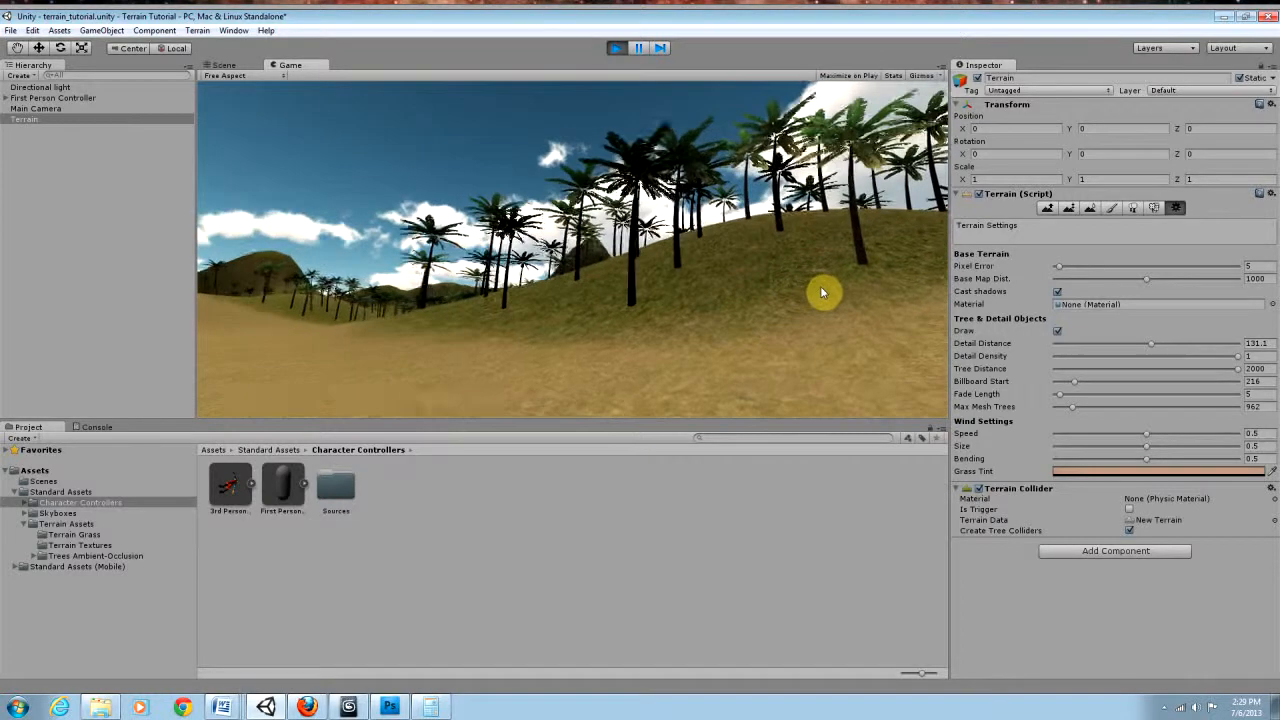
key(w)
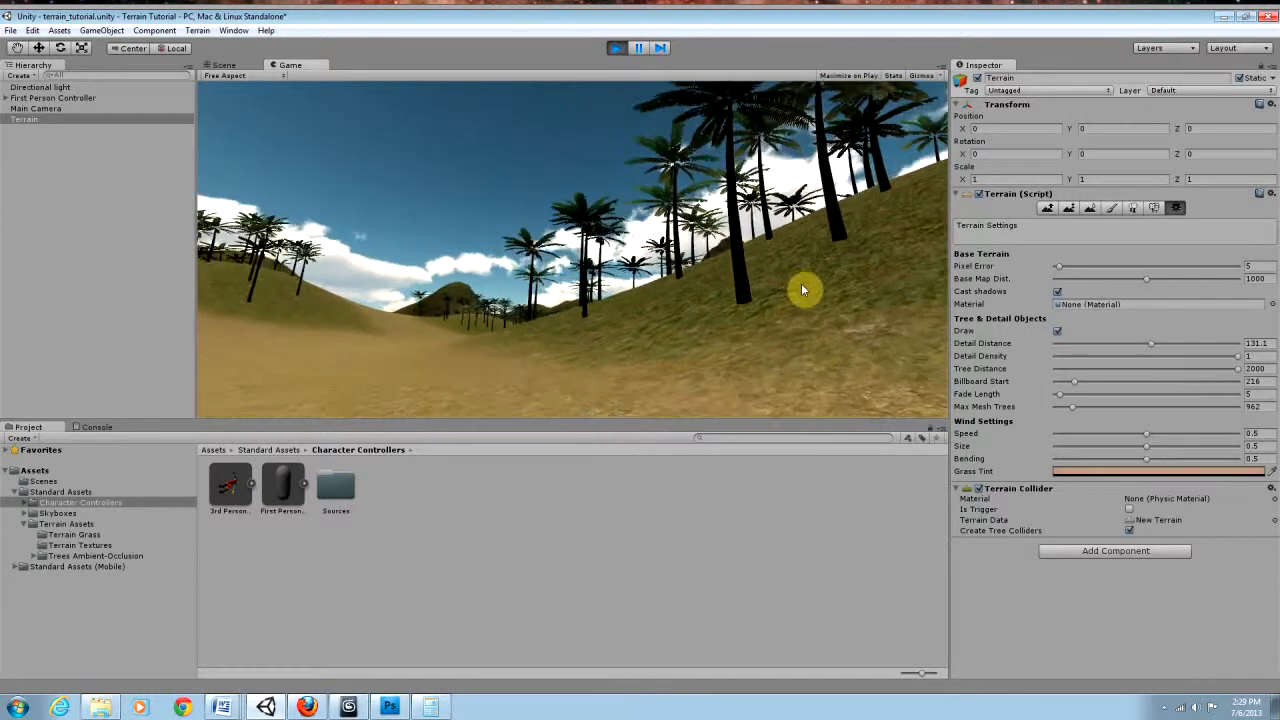
Step: Follow the dirt path through the valley with the First Person Controller to examine the near and distant palms on both sides
key(w)
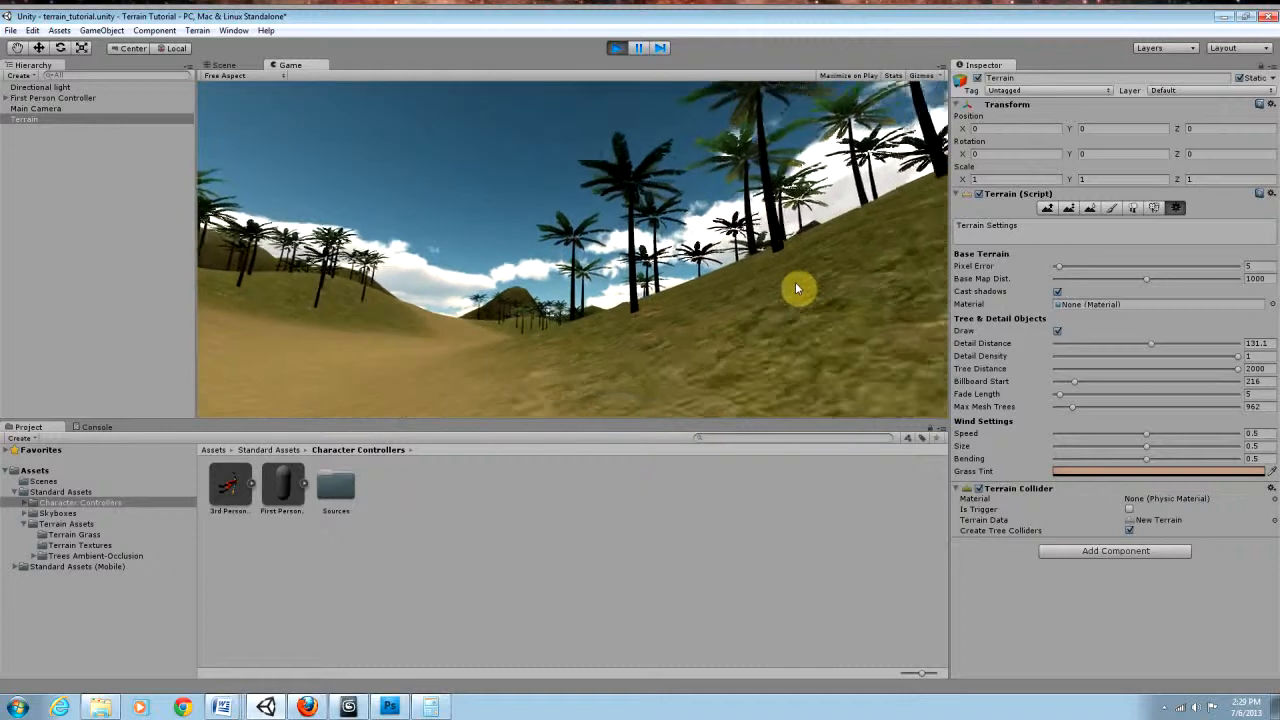
key(w)
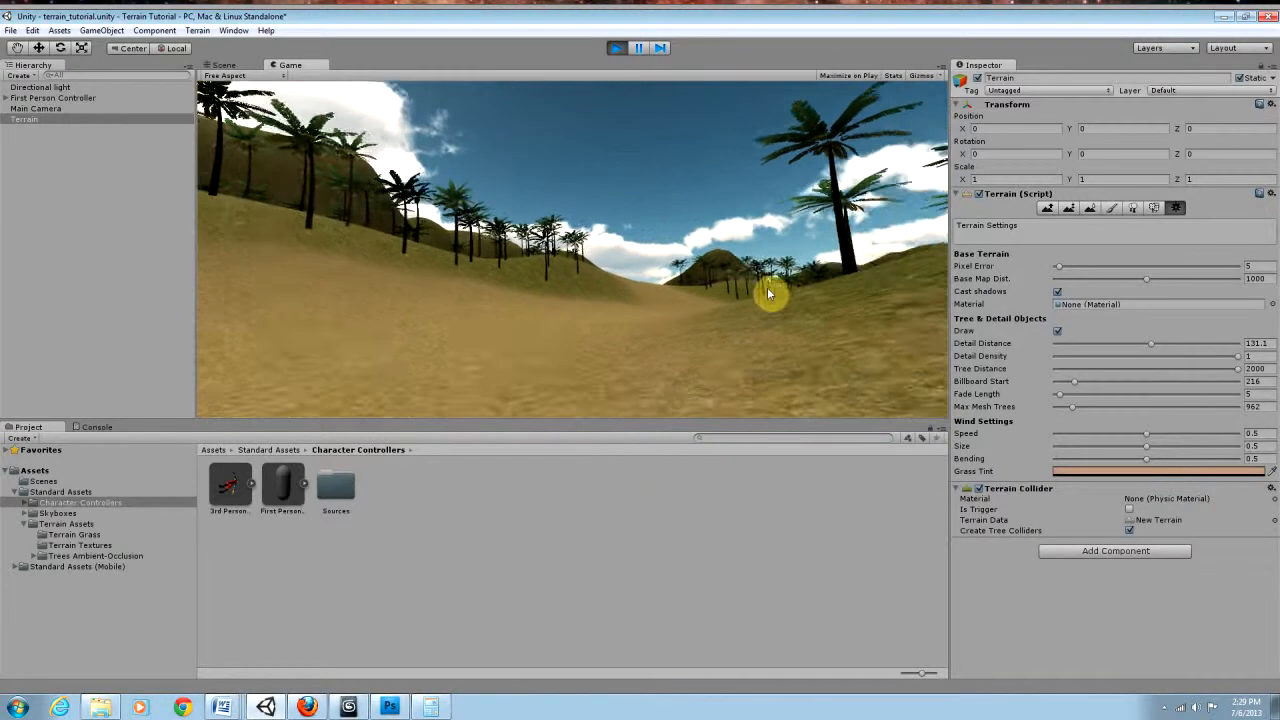
key(w)
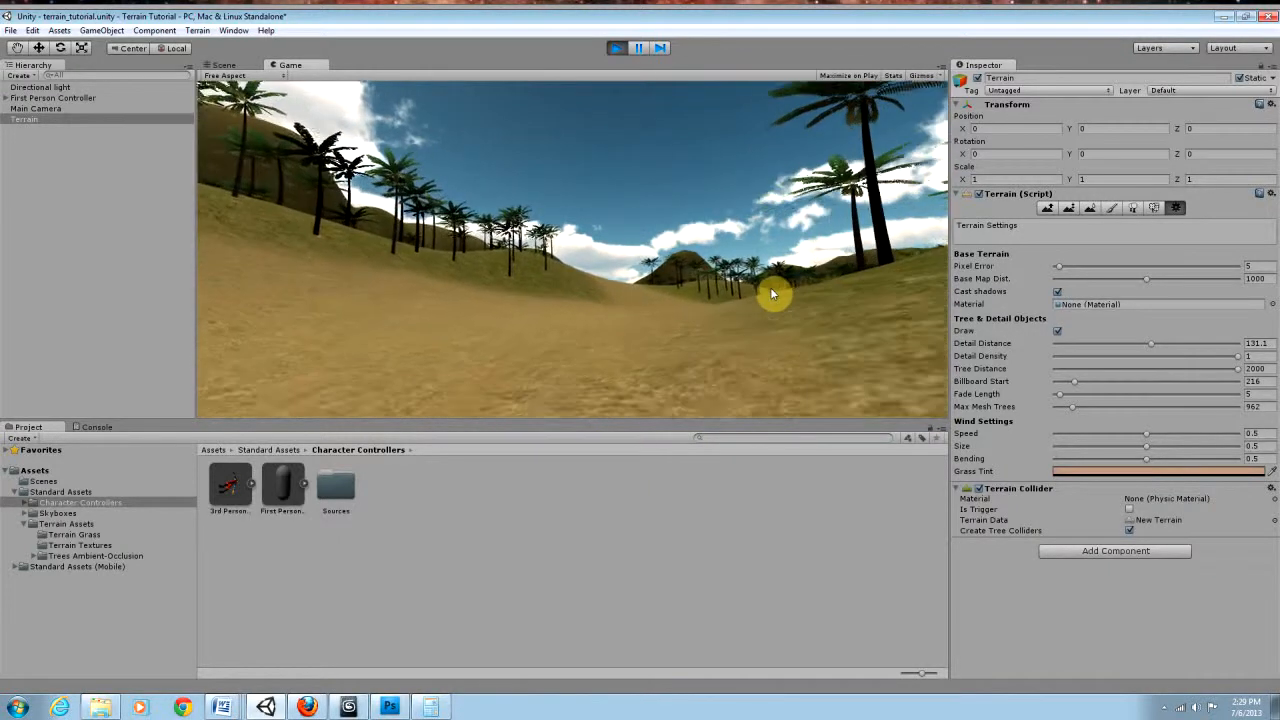
key(w)
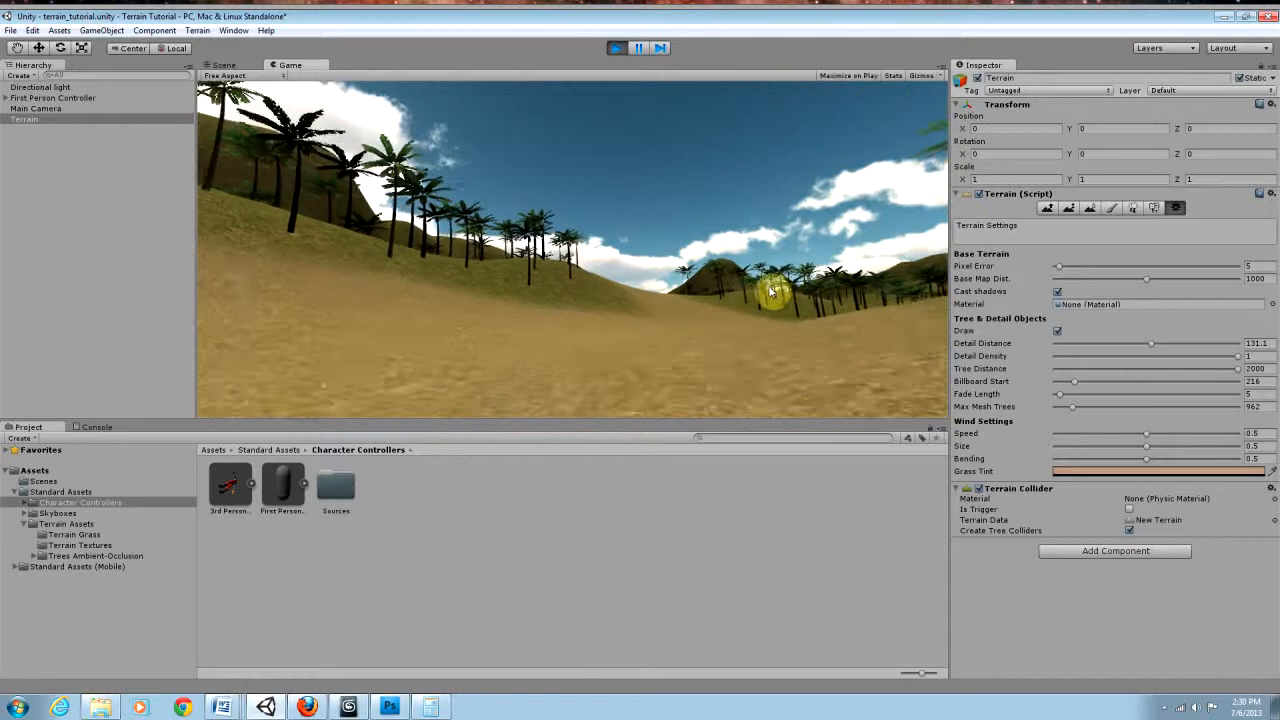
key(w)
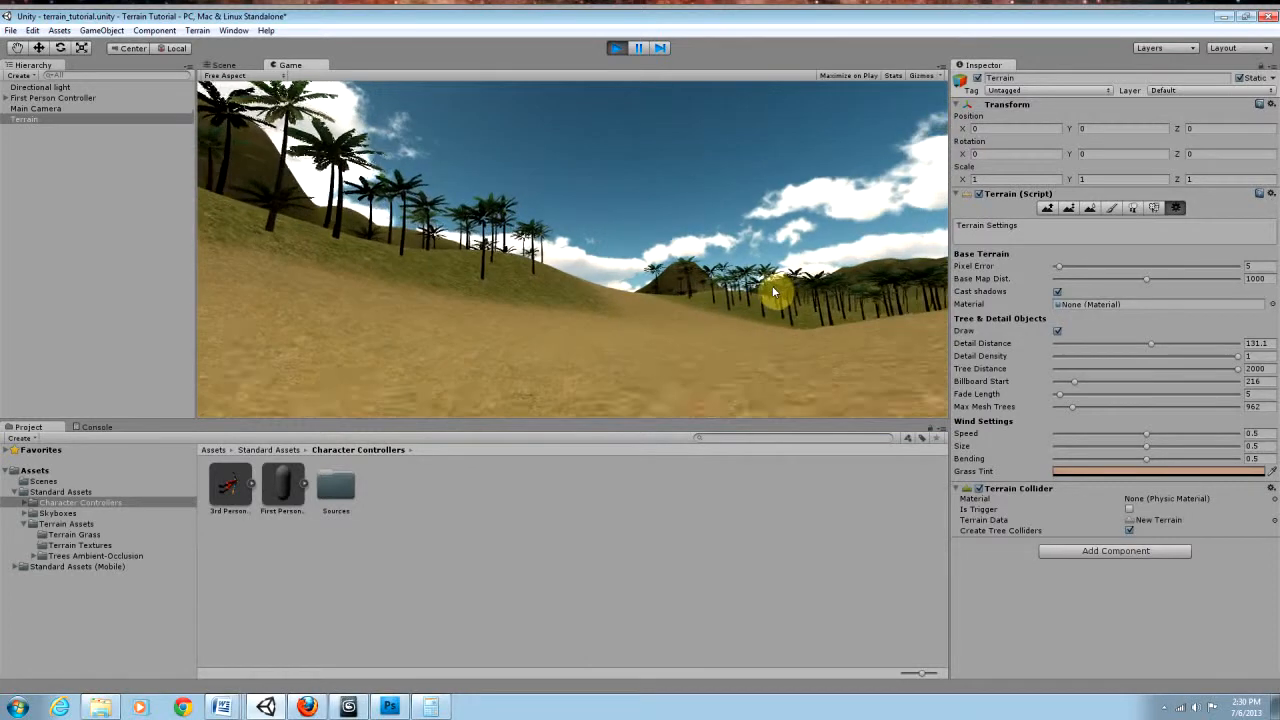
key(w)
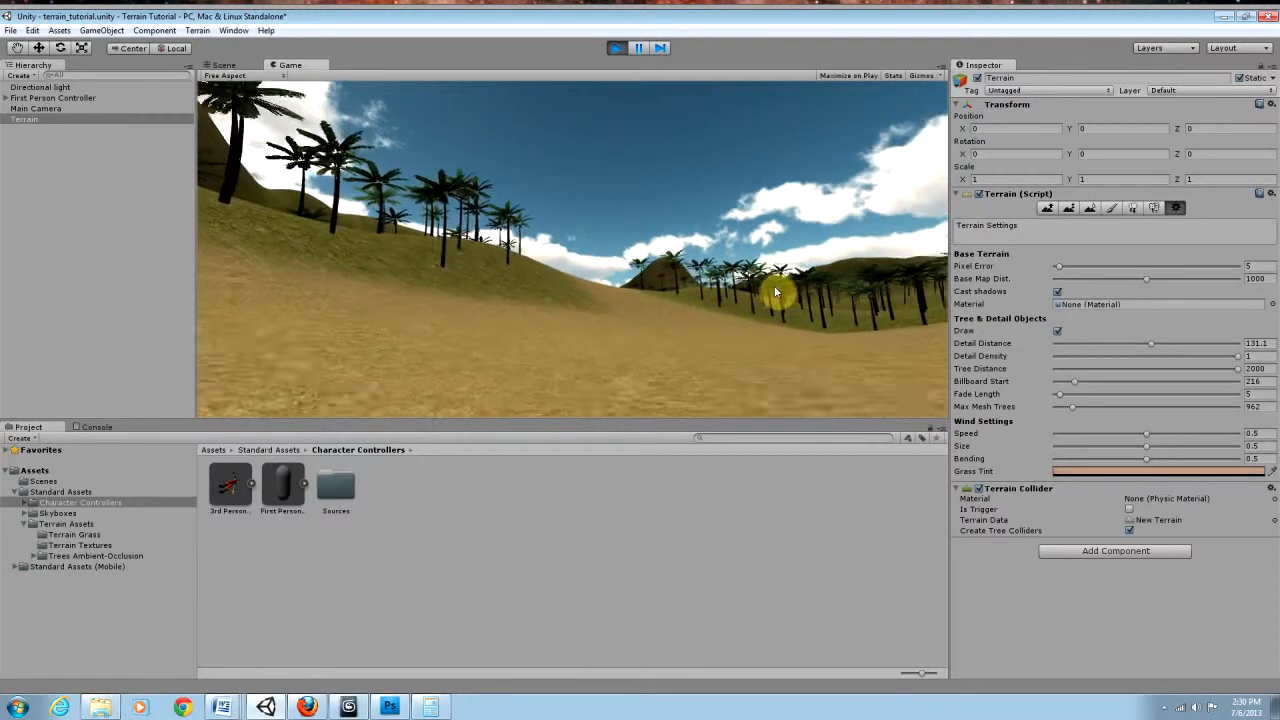
key(w)
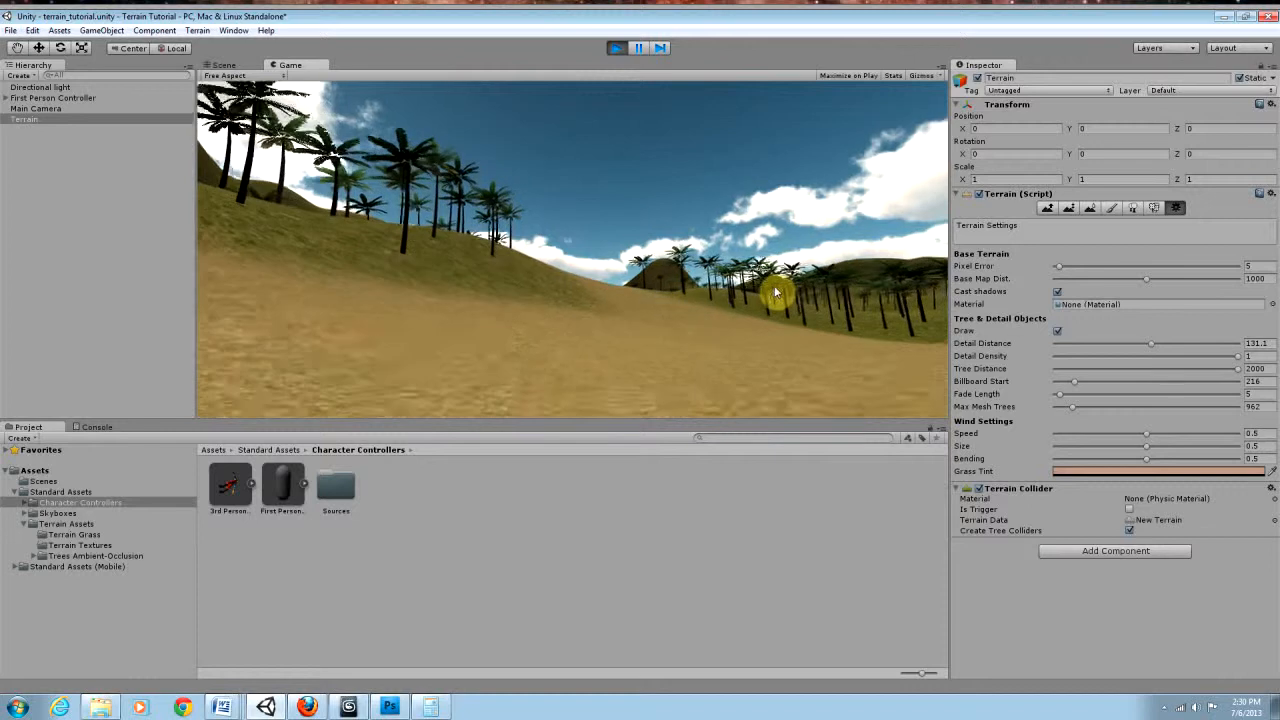
key(w)
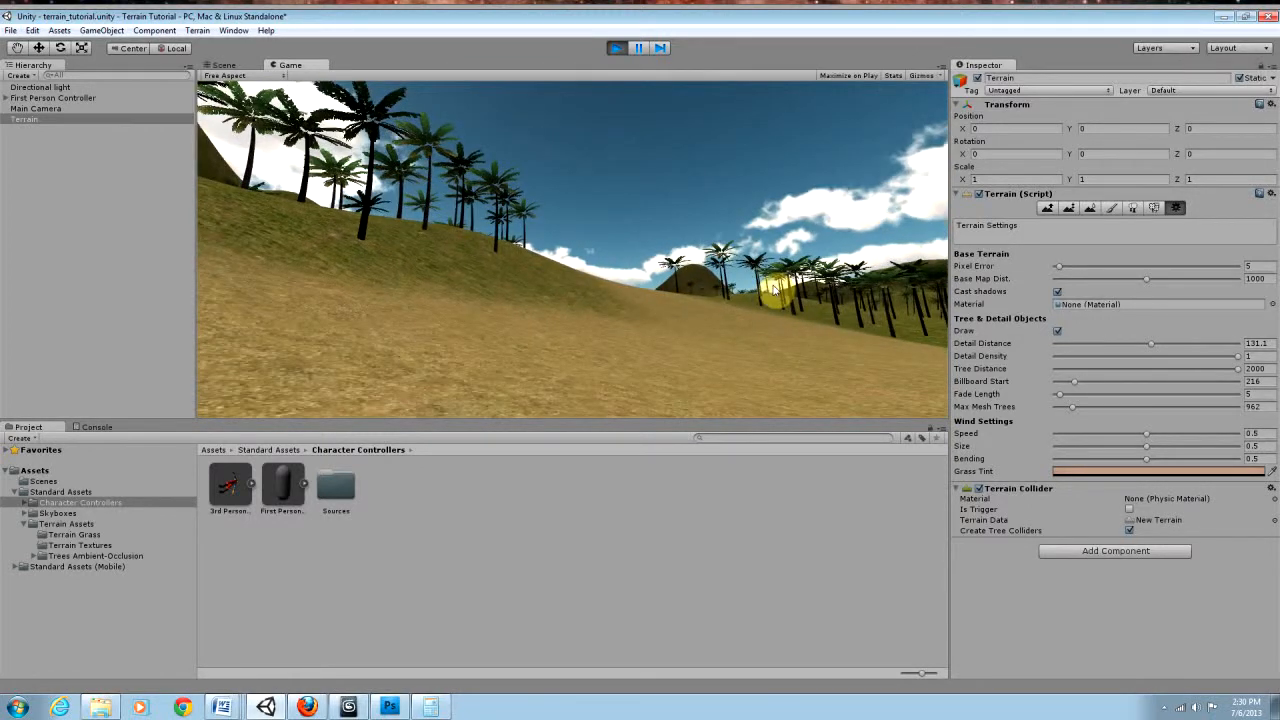
Step: Walk up among the hillside palms, turn back to the dirt path and examine the tree line below the dark mountain
key(w)
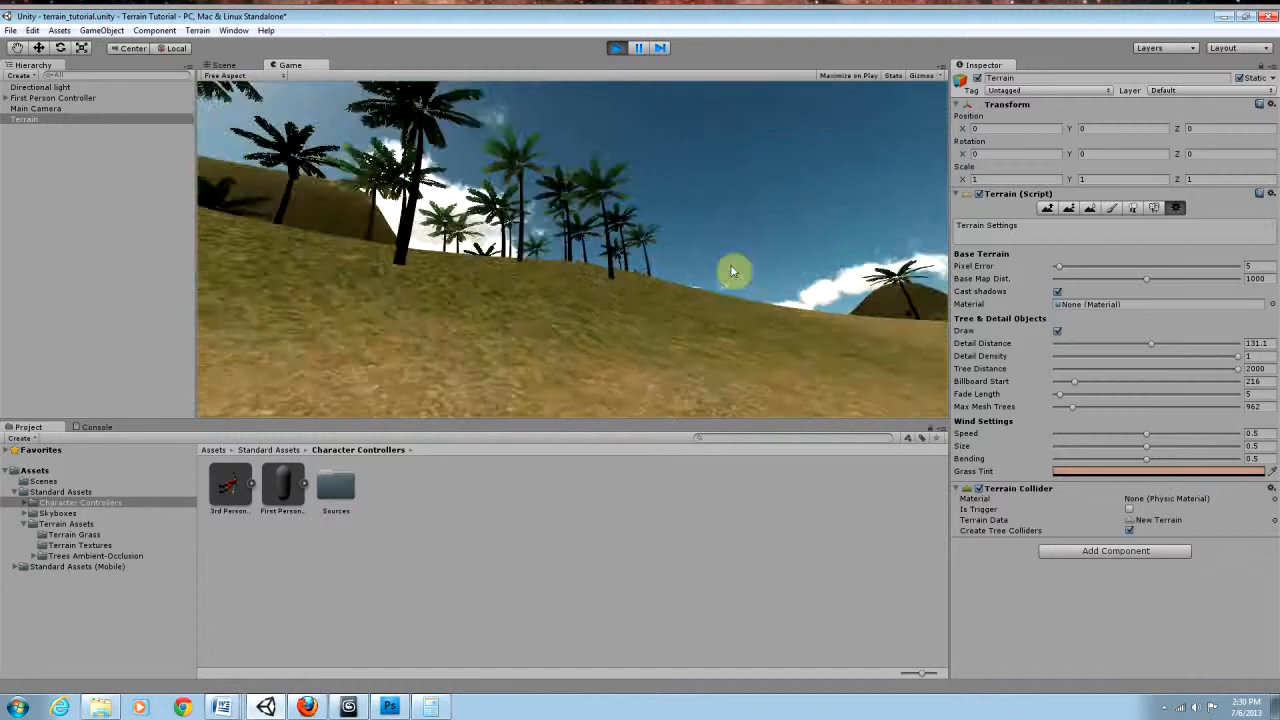
key(w)
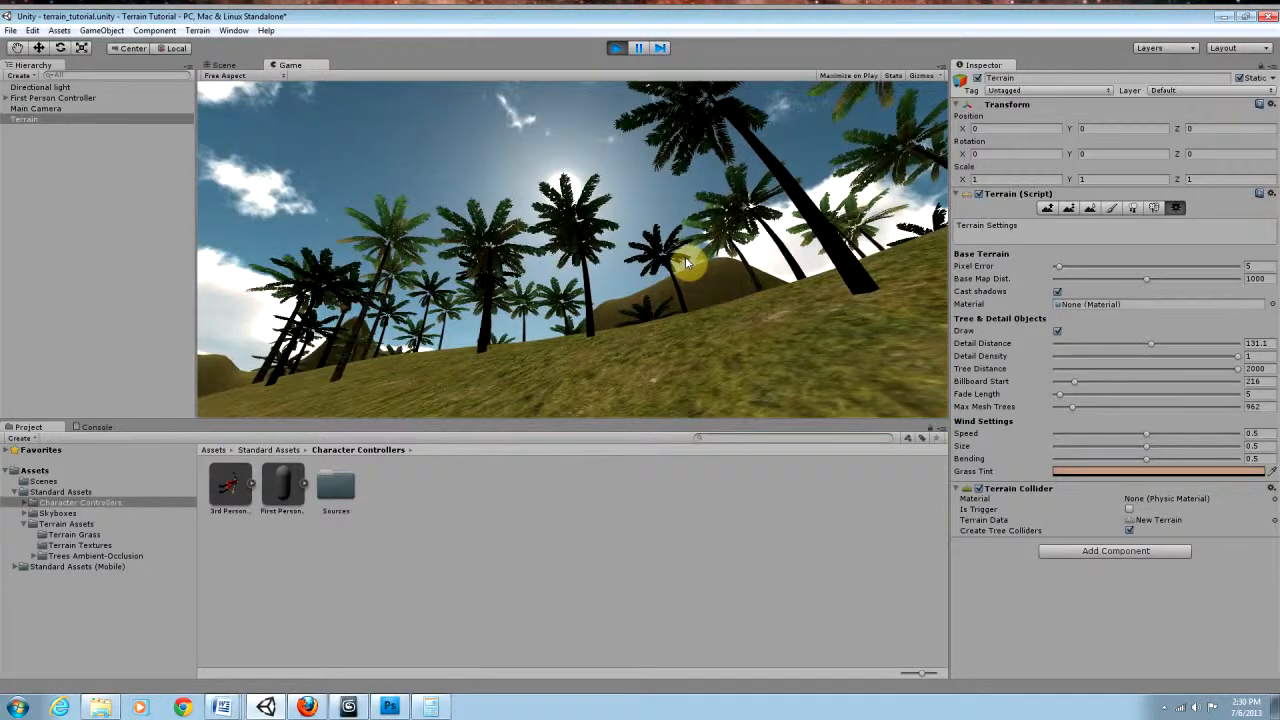
key(w)
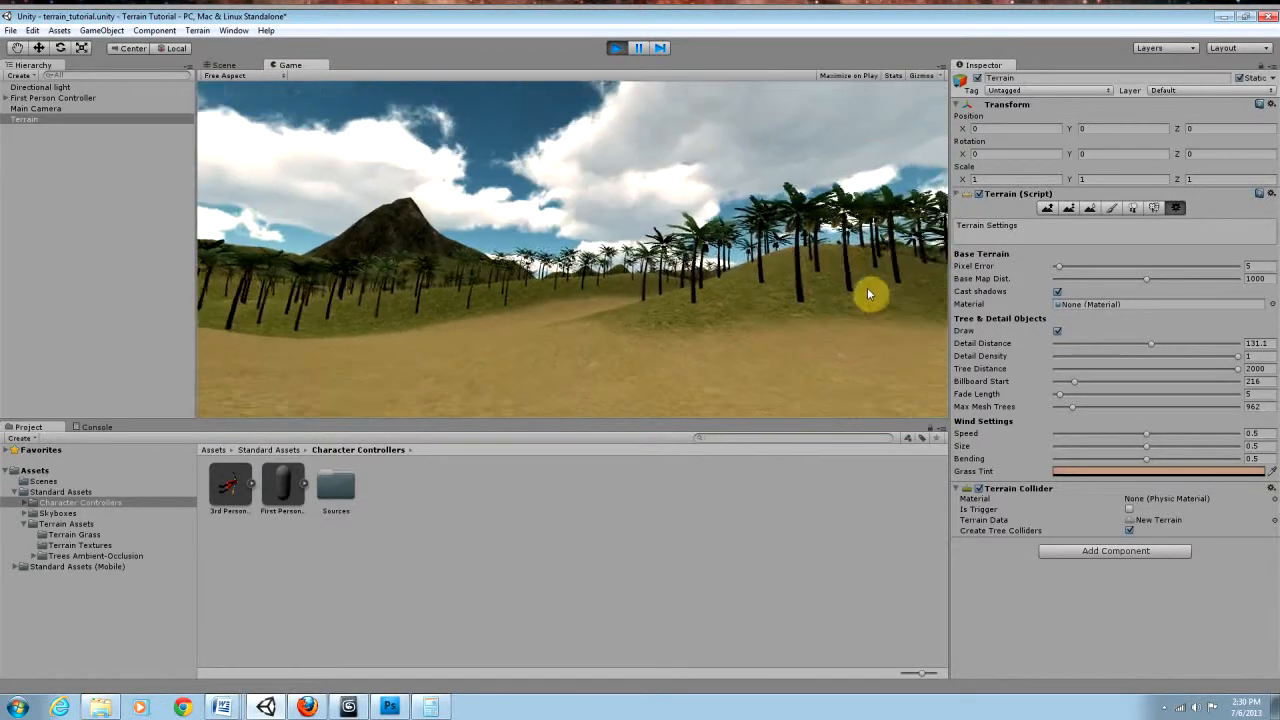
key(w)
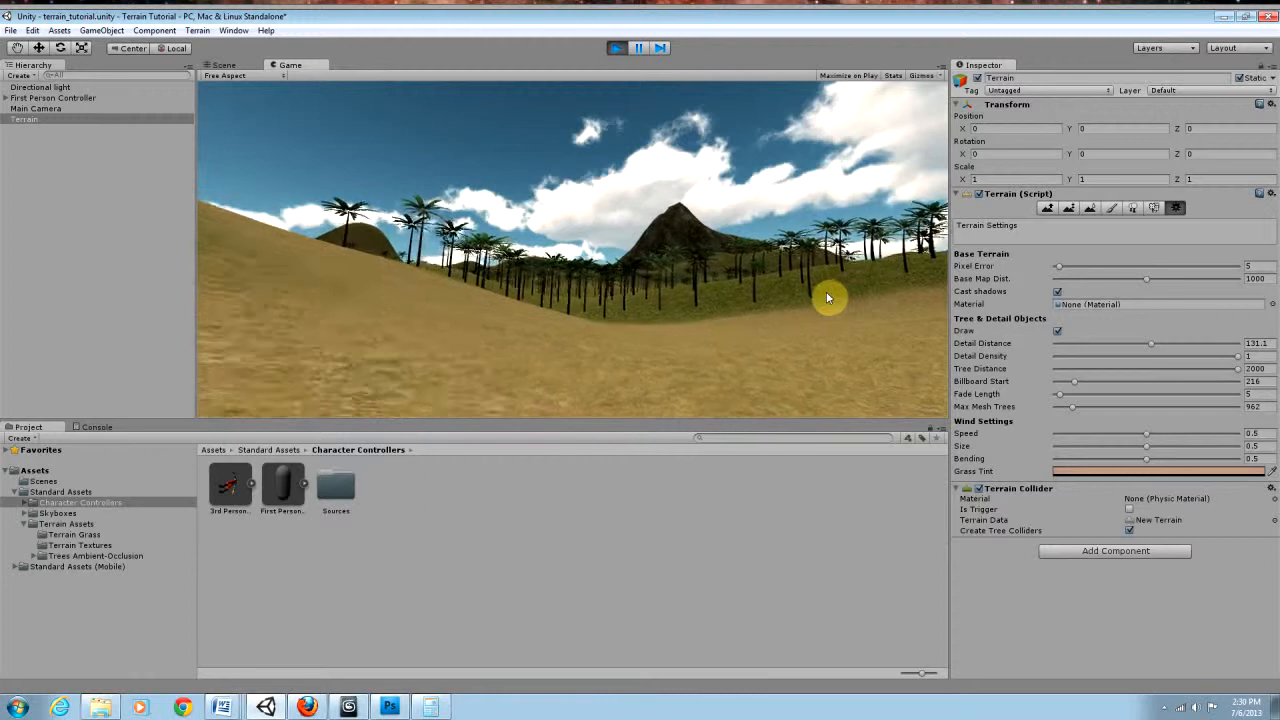
key(w)
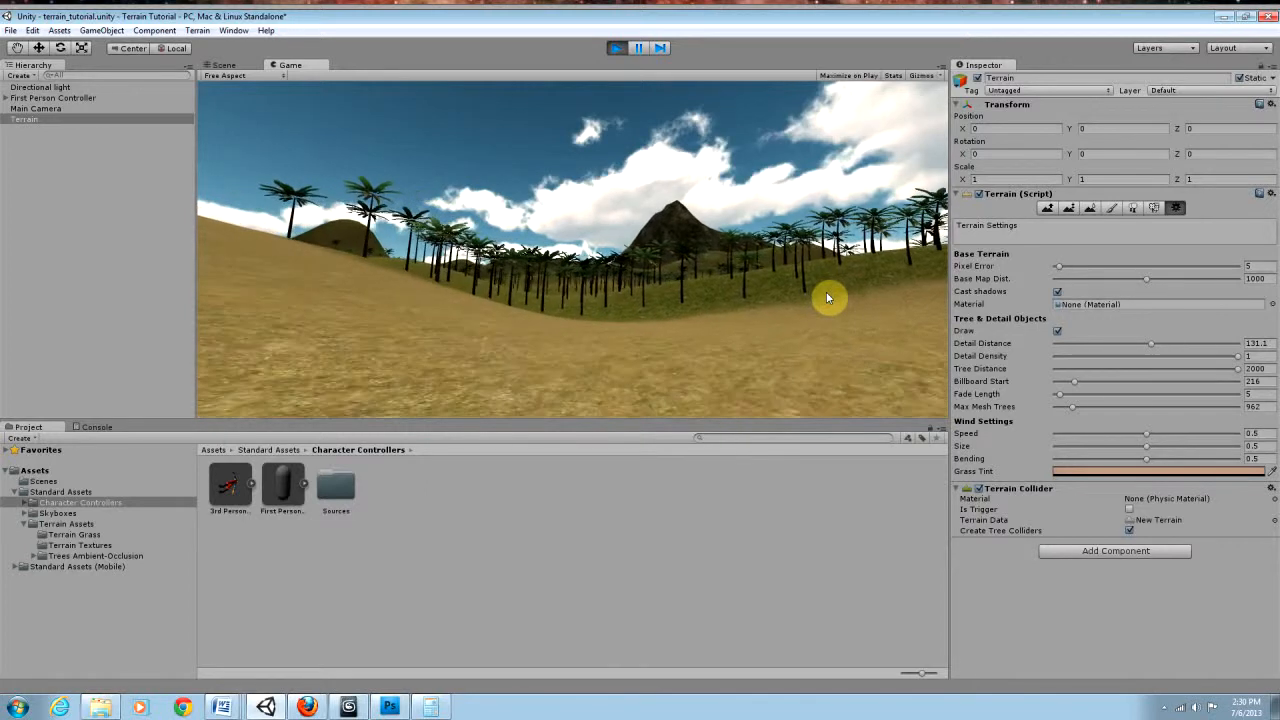
key(w)
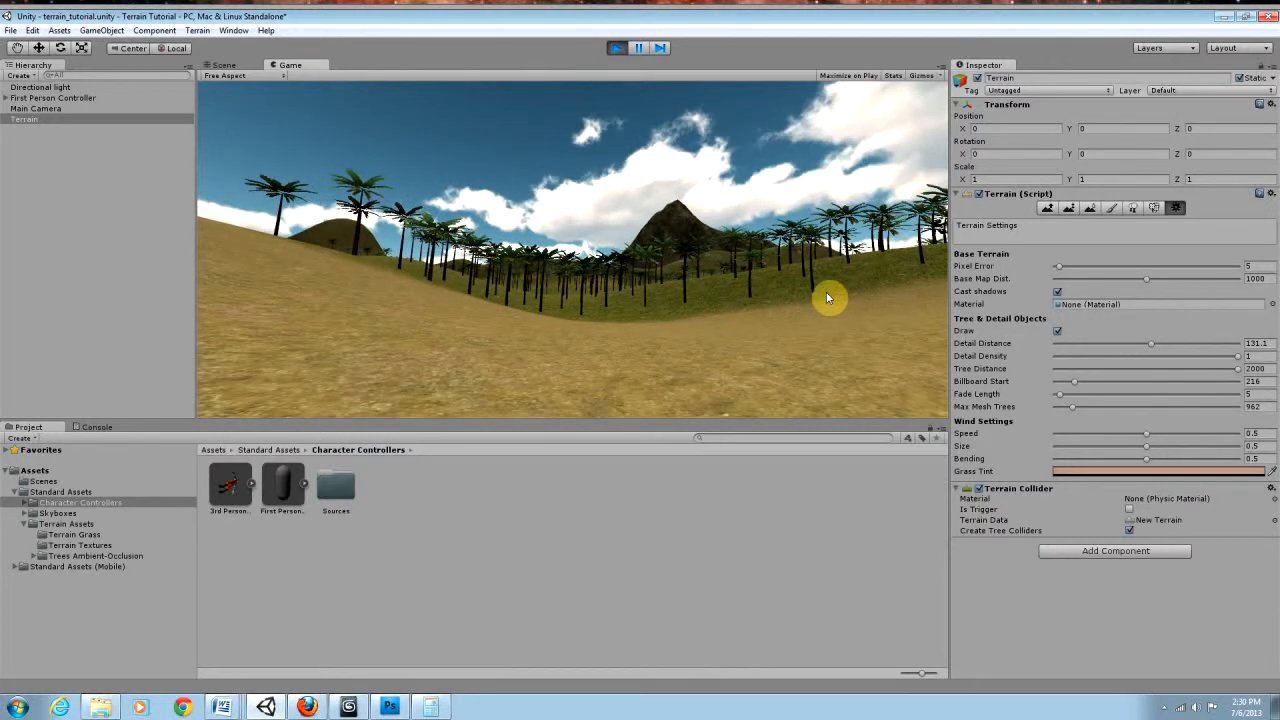